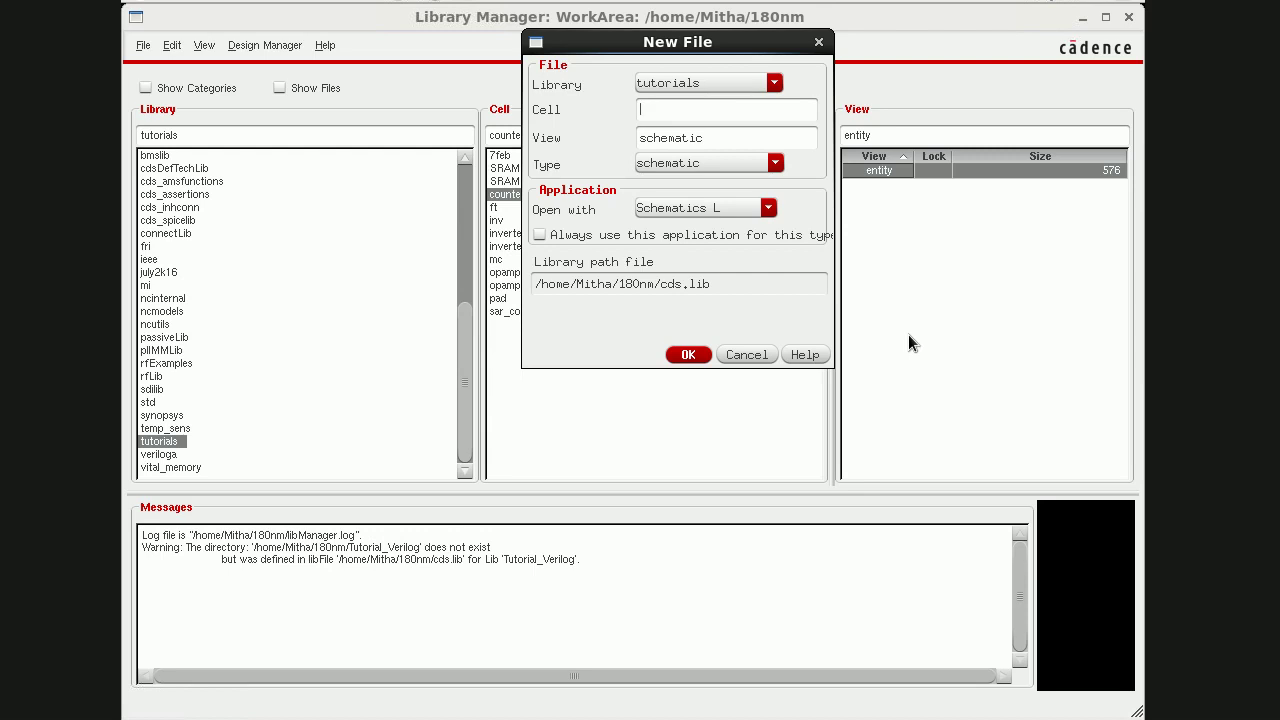
# Step: Create a layout cellview for a cell named pad in the tutorials library and maximize its editing window
pyautogui.write('pad')
pyautogui.click(724, 162)
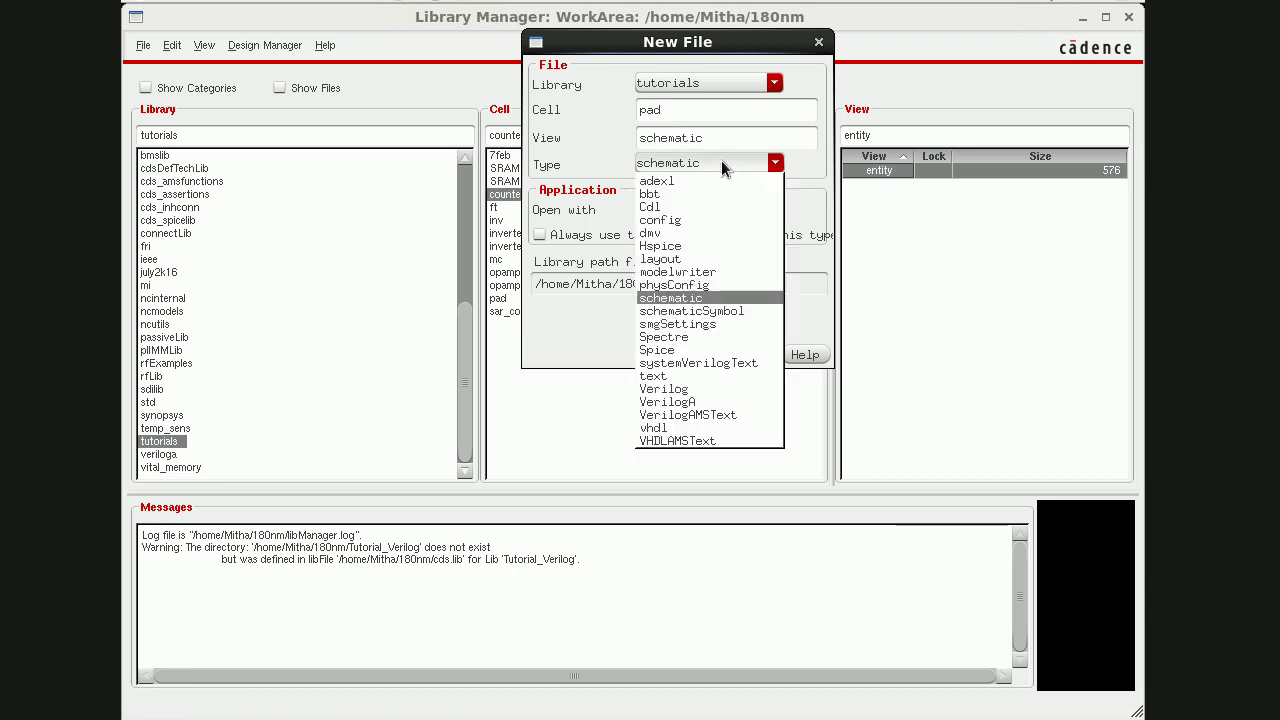
pyautogui.click(692, 258)
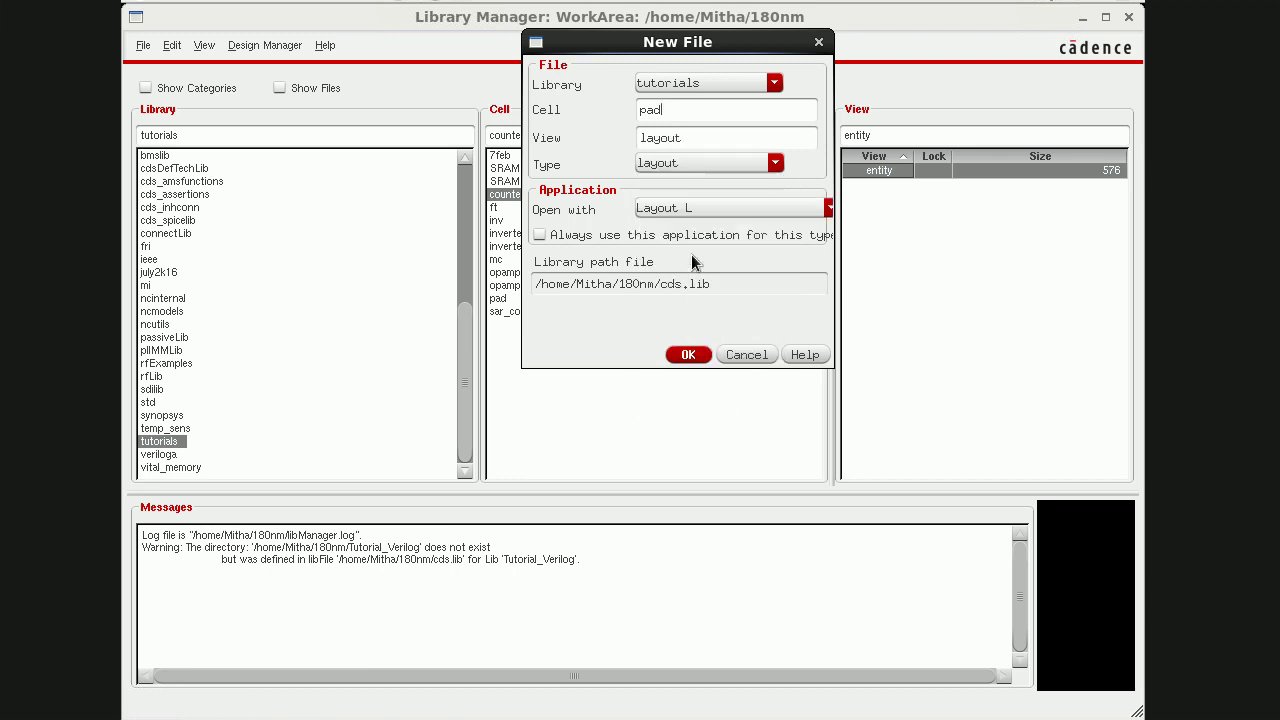
pyautogui.click(683, 357)
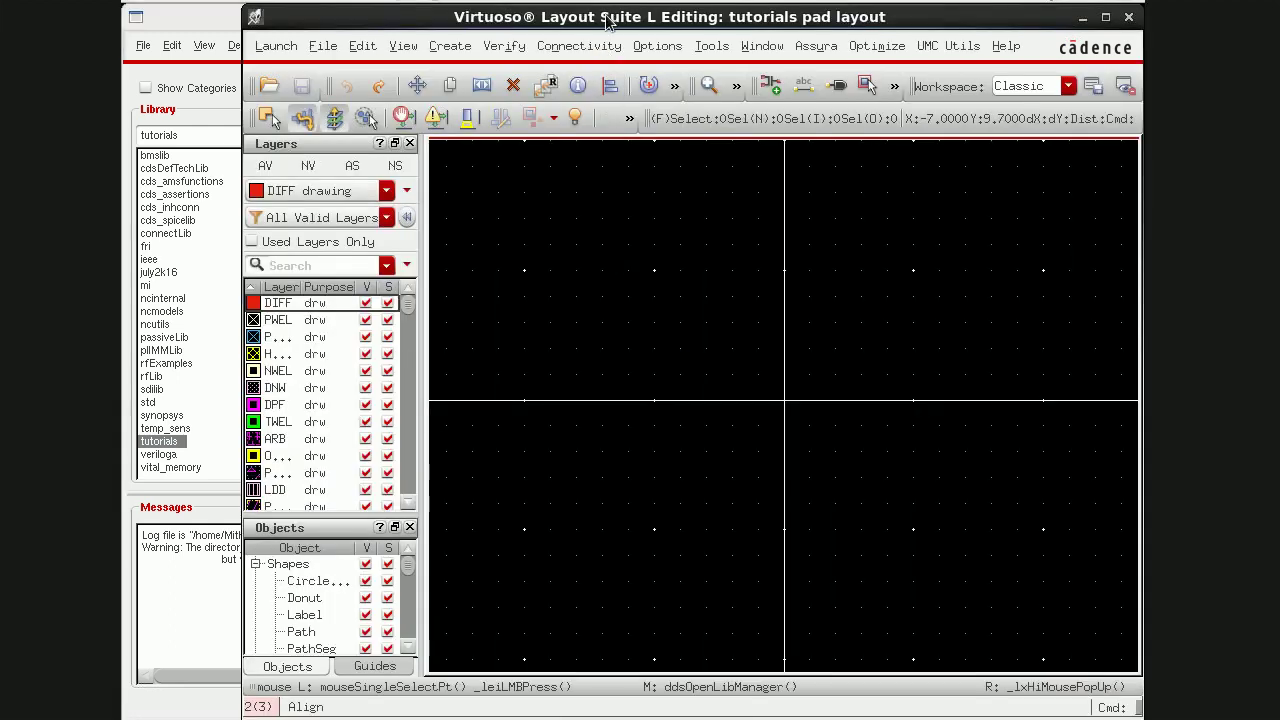
pyautogui.doubleClick(606, 20)
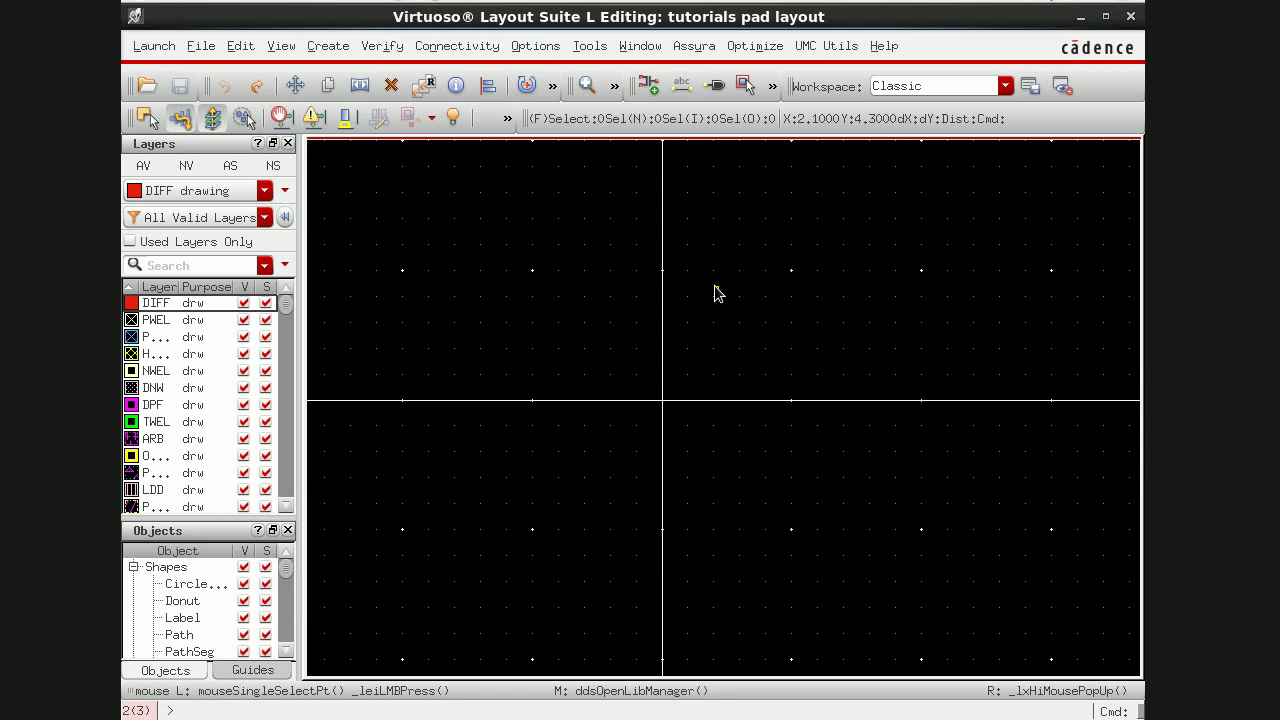
# Step: Draw a rectangle about 14.9 by 12.1 on the PAD drawing layer, spanning the origin
pyautogui.click(205, 266)
pyautogui.write('pad')
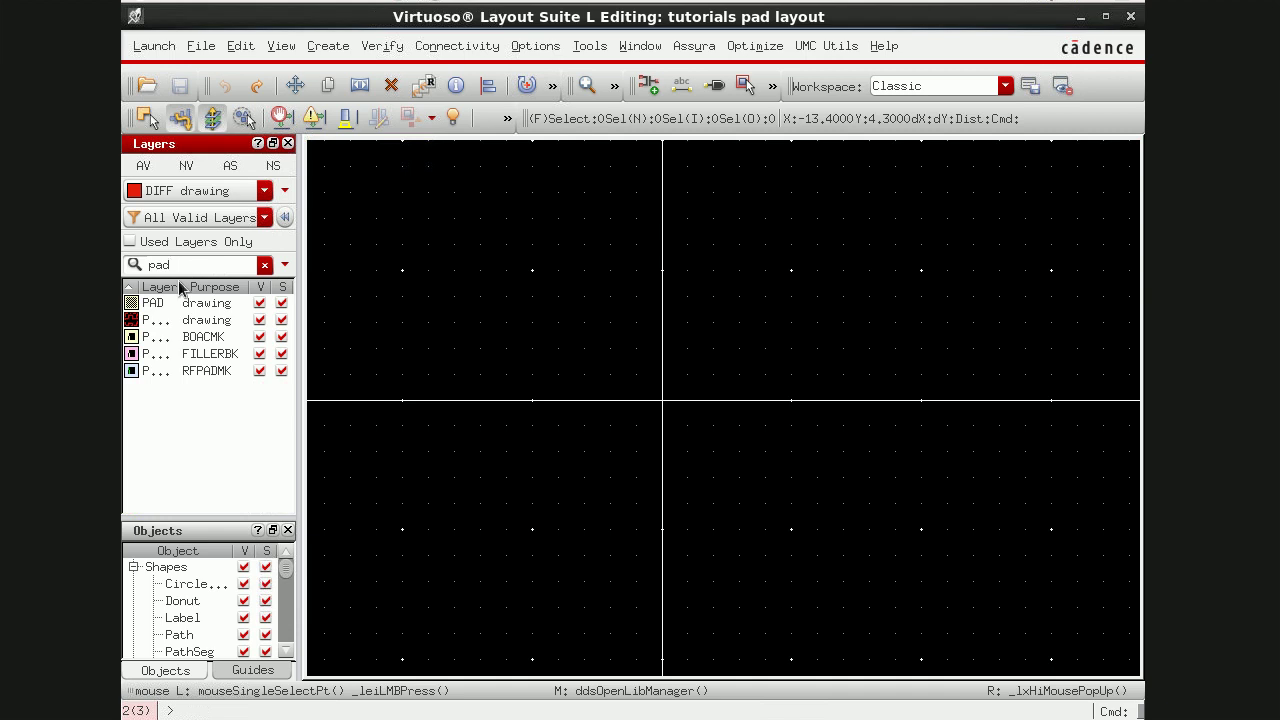
pyautogui.click(156, 303)
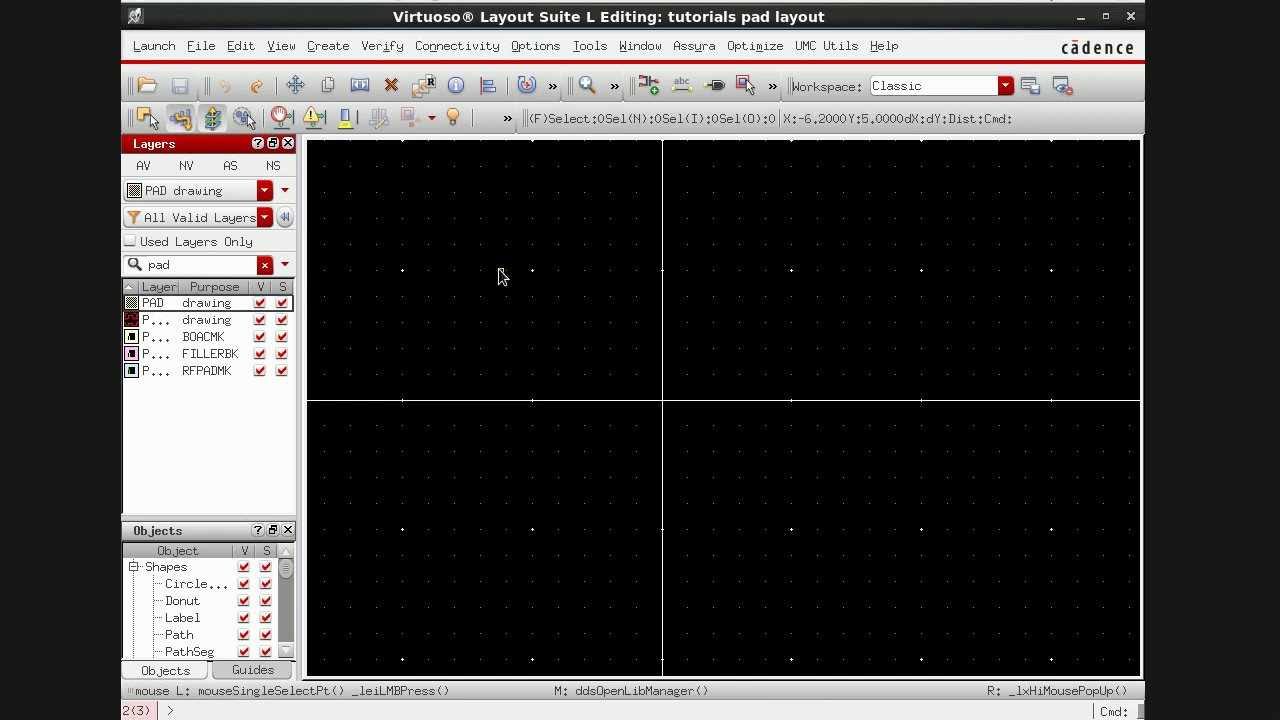
pyautogui.press('r')
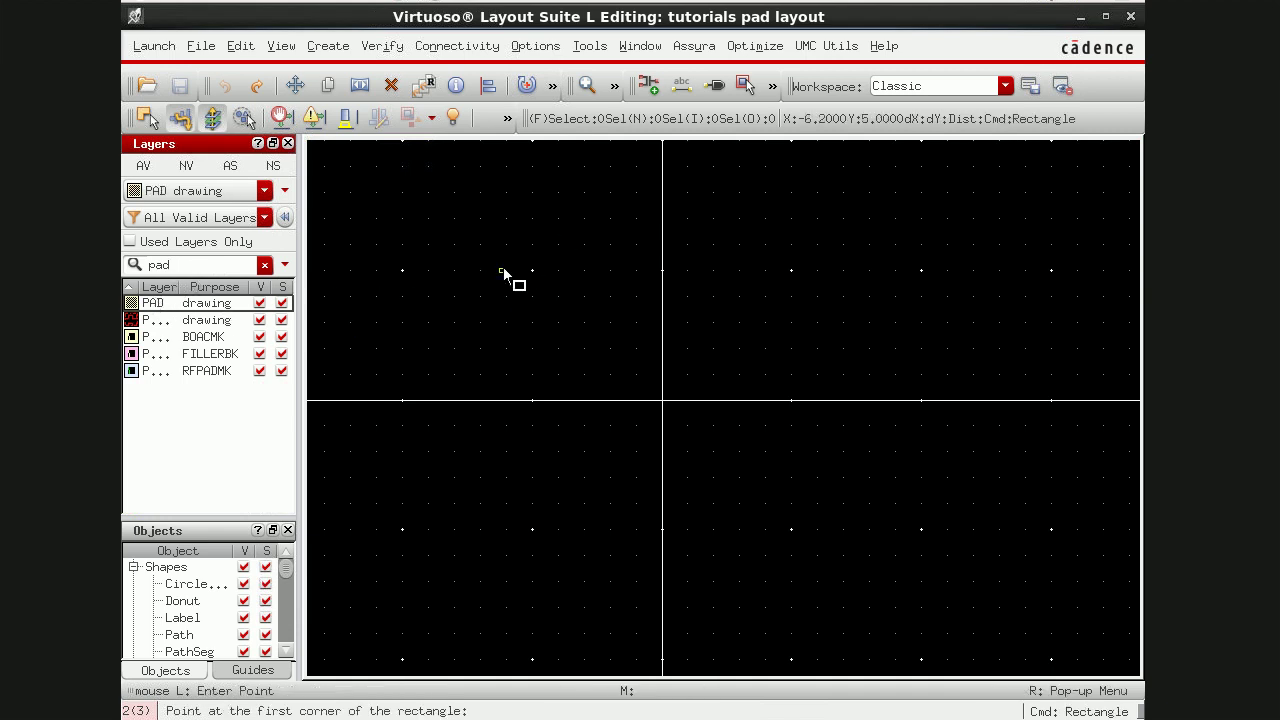
pyautogui.click(532, 220)
pyautogui.click(888, 529)
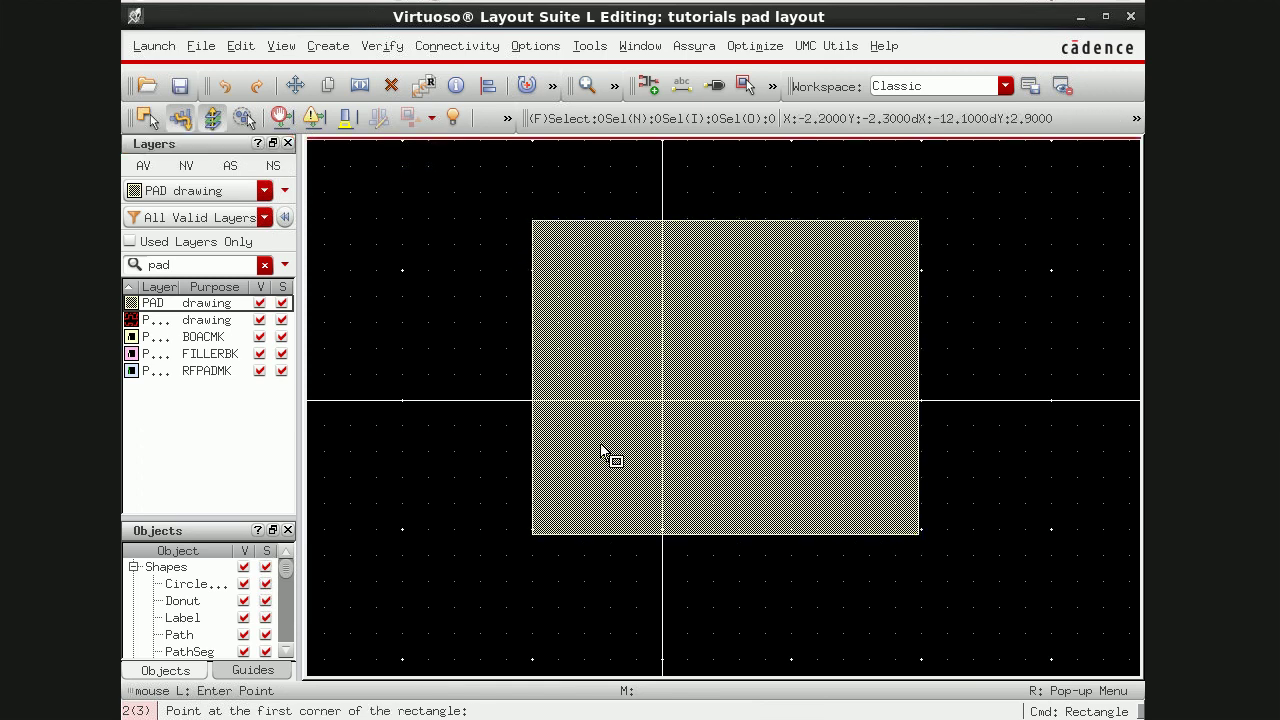
pyautogui.press('Escape')
# Step: Set both the width and height of the PAD rectangle to 120
pyautogui.middleClick(609, 354)
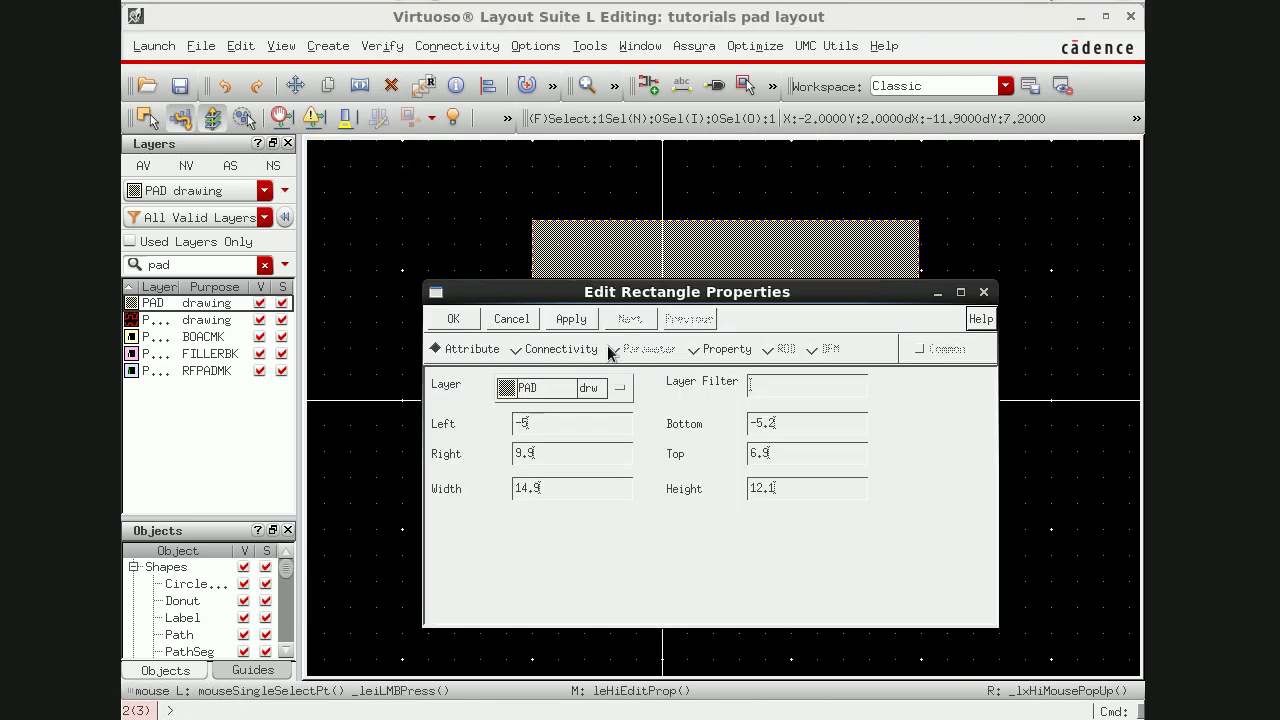
pyautogui.click(560, 481)
pyautogui.press('BackSpace')
pyautogui.press('BackSpace')
pyautogui.press('BackSpace')
pyautogui.press('BackSpace')
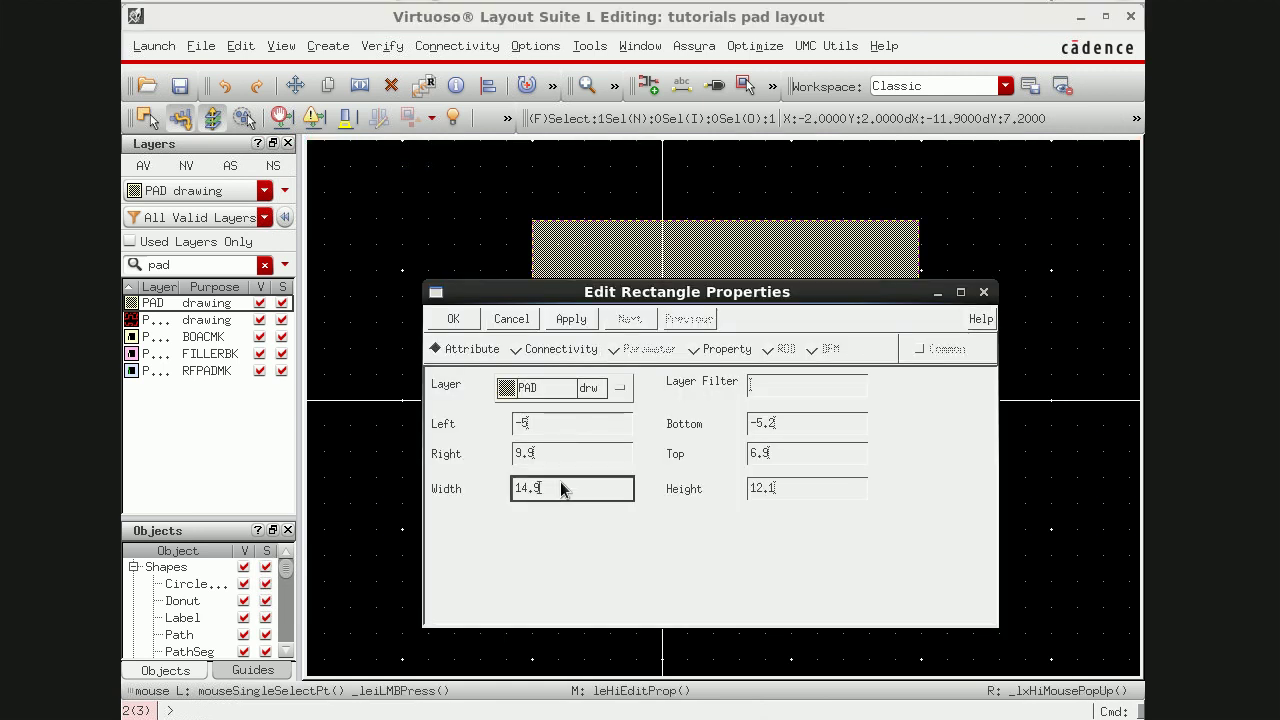
pyautogui.write('120')
pyautogui.click(781, 487)
pyautogui.write('120')
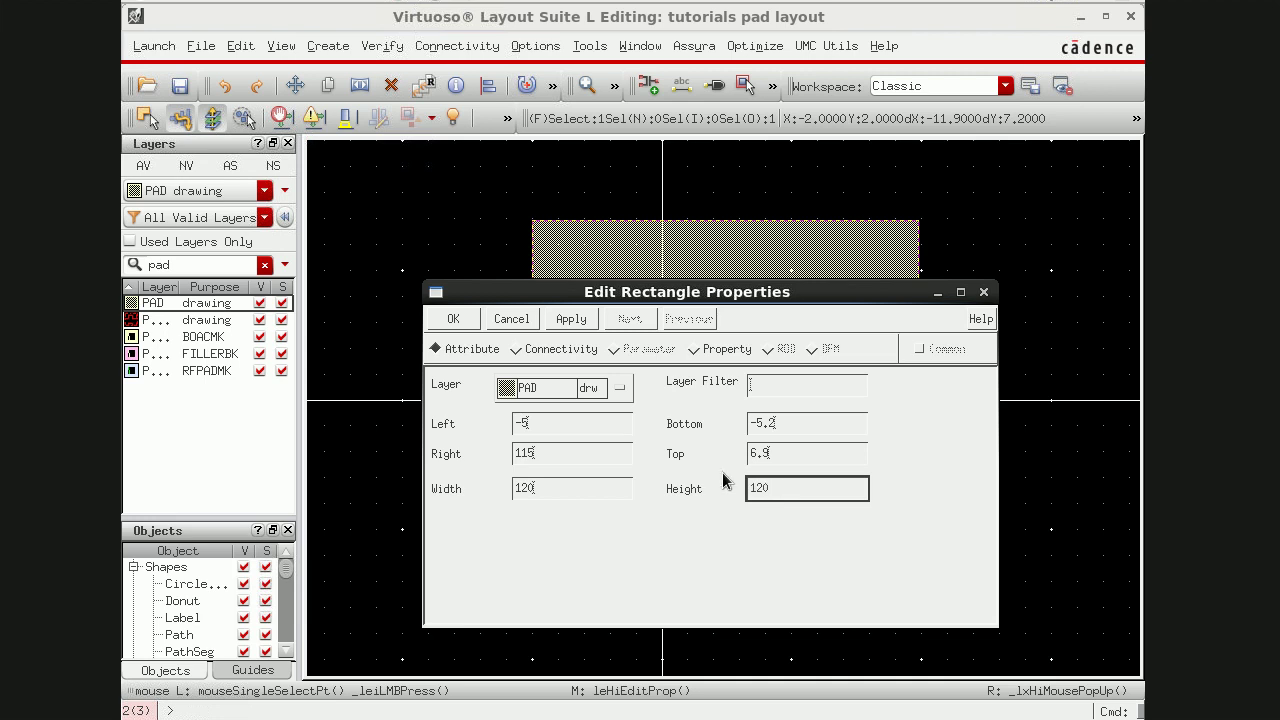
pyautogui.click(578, 320)
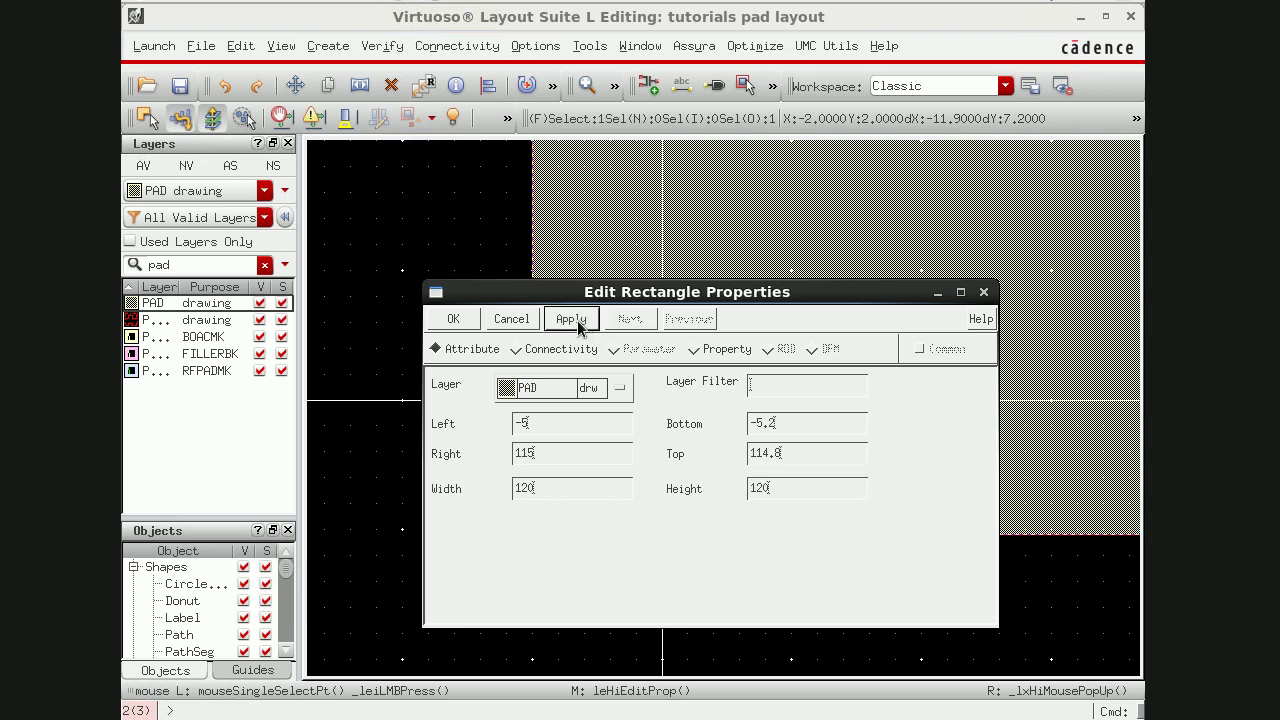
pyautogui.click(453, 320)
# Step: Move the PAD rectangle farther up and to the right of the origin
pyautogui.keyDown('ctrl'); pyautogui.scroll(-4, 450, 327); pyautogui.keyUp('ctrl')
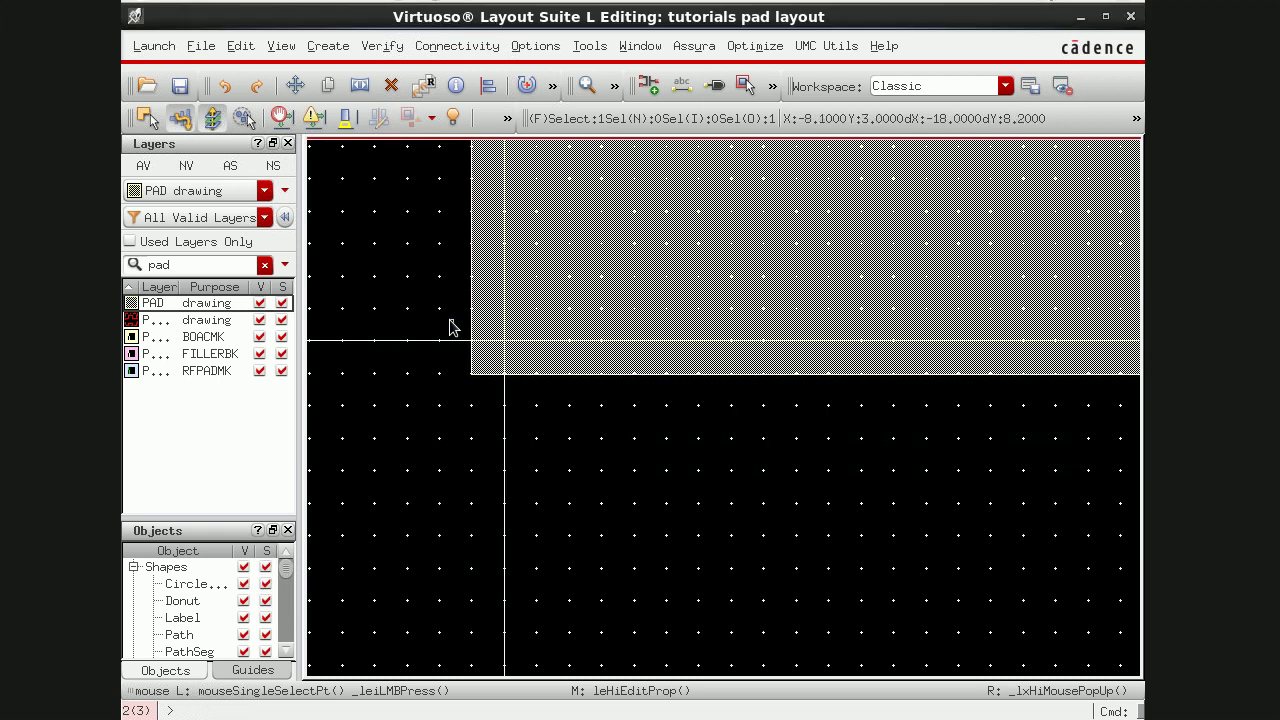
pyautogui.scroll(3, 500, 336)
pyautogui.scroll(3, 560, 340)
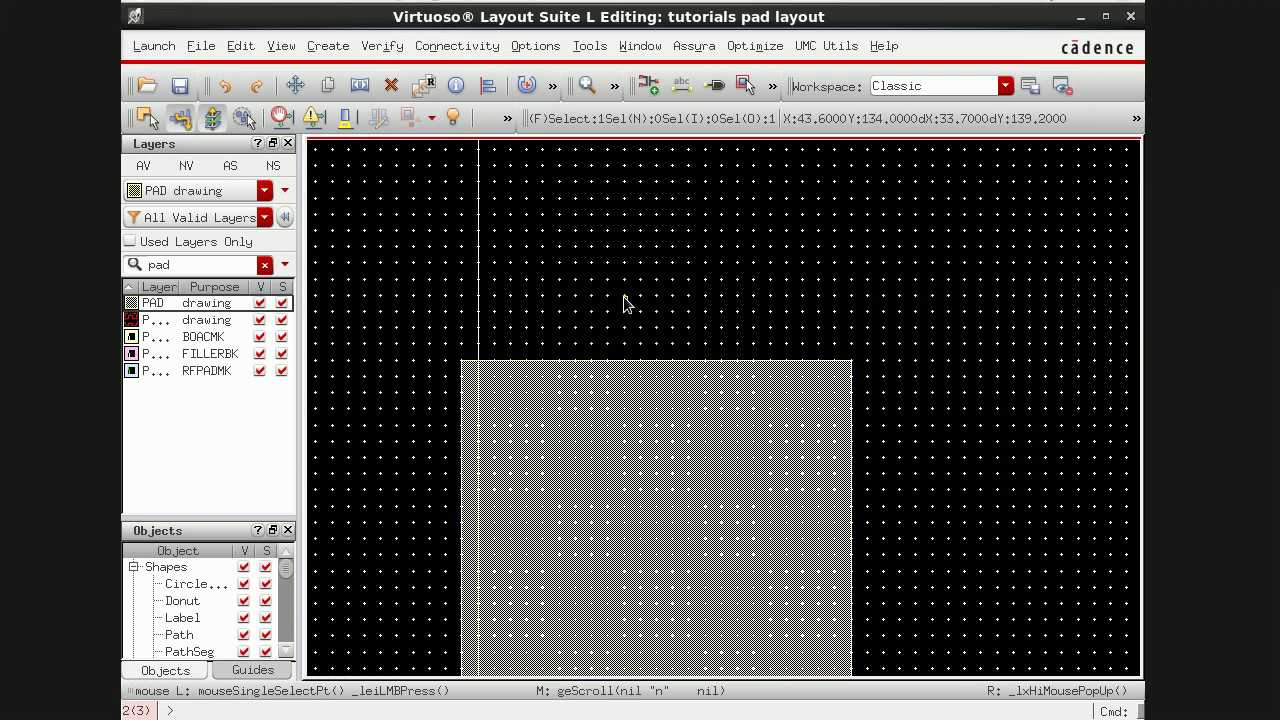
pyautogui.moveTo(628, 391); pyautogui.dragTo(820, 313)
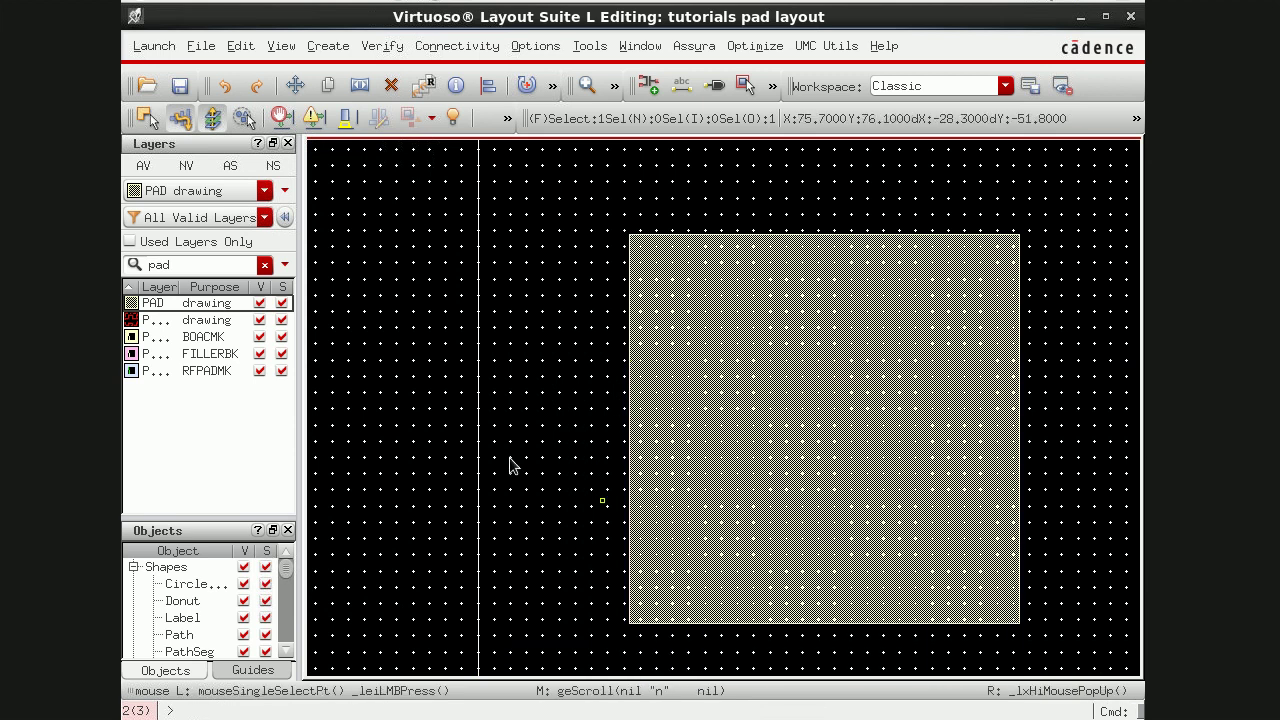
pyautogui.scroll(-2, 527, 467)
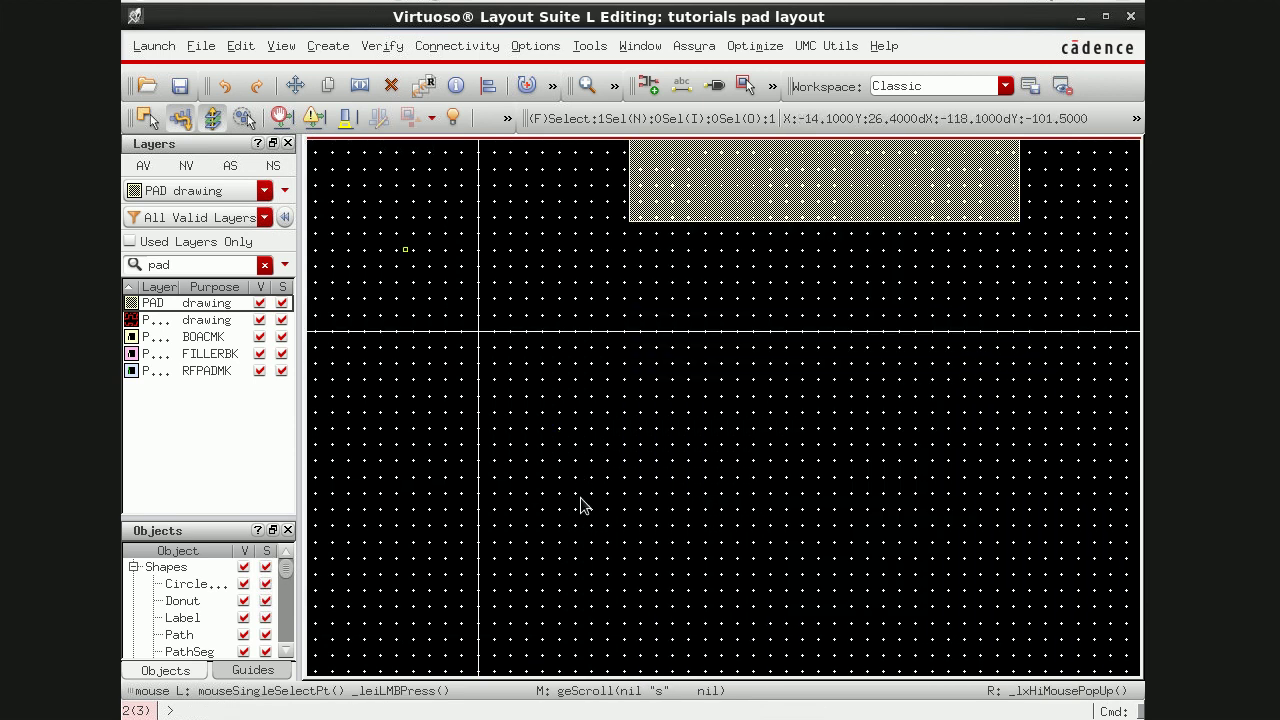
pyautogui.scroll(2, 737, 430)
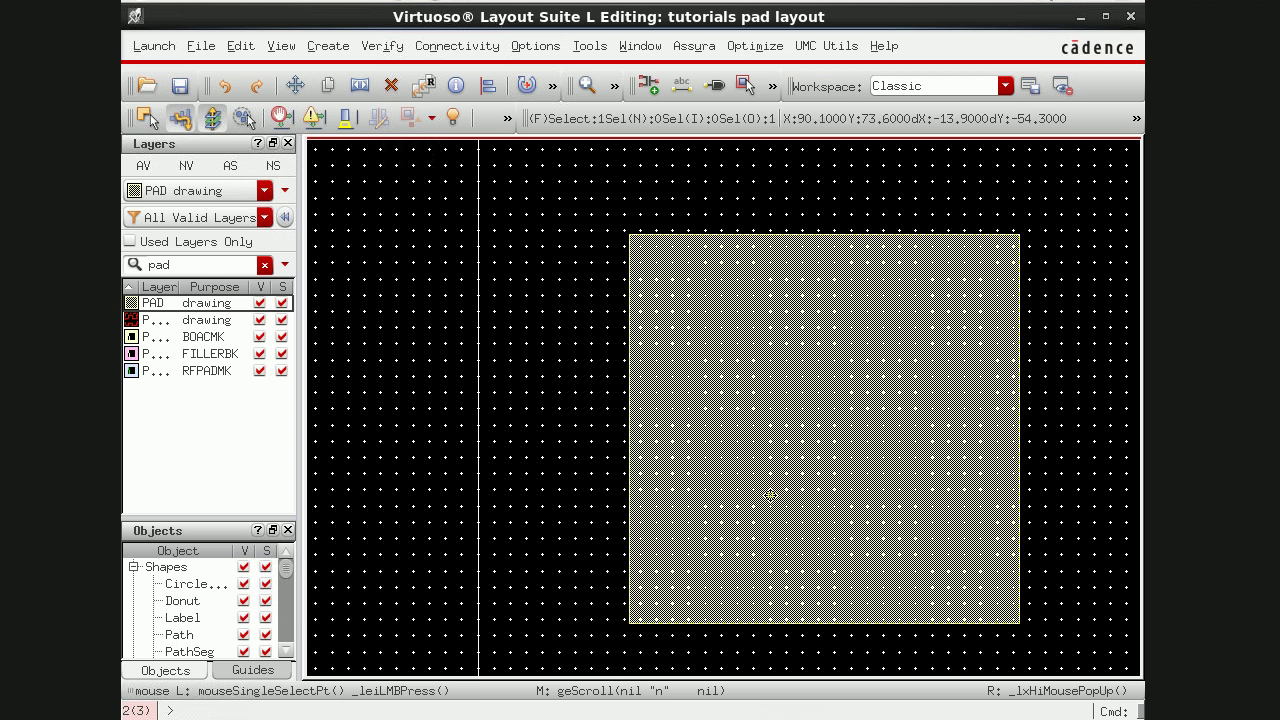
# Step: Filter the layers for me3 and make ME3 drawing the active layer
pyautogui.click(213, 265)
pyautogui.press('BackSpace')
pyautogui.press('BackSpace')
pyautogui.press('BackSpace')
pyautogui.write('me3')
pyautogui.click(151, 307)
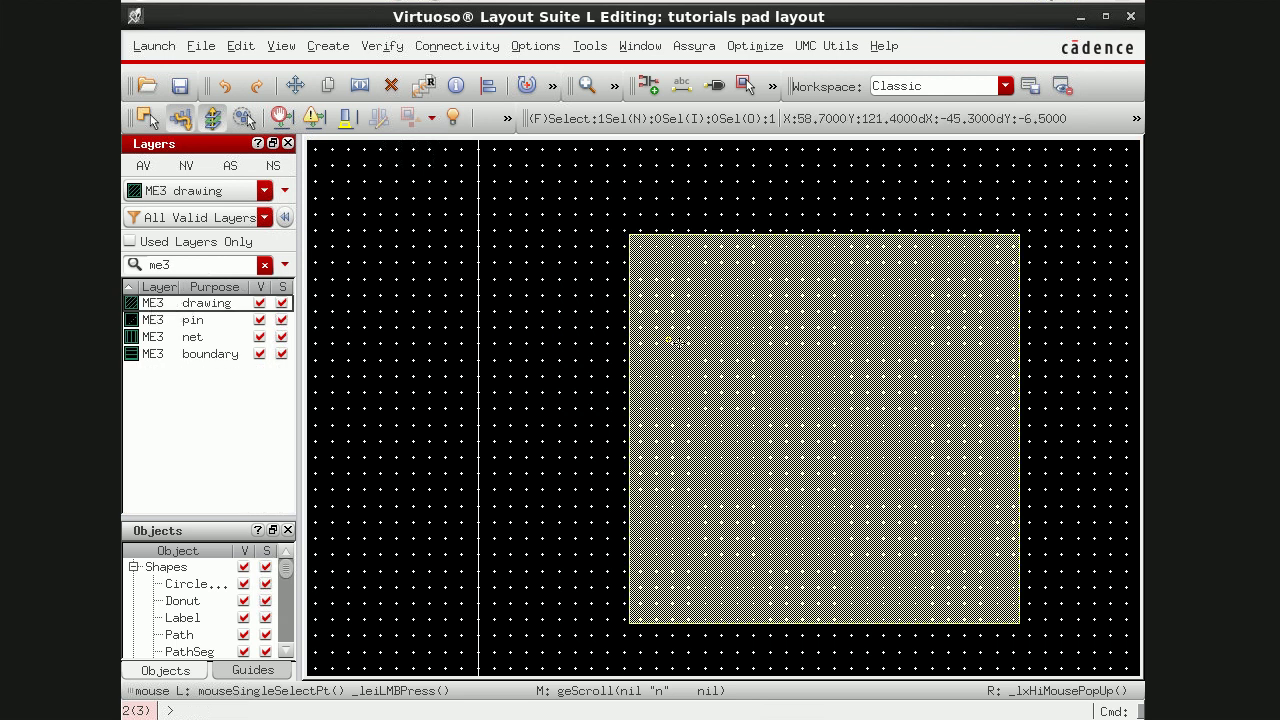
pyautogui.press('r')
pyautogui.press('Escape')
# Step: Set the X and Y snap spacing to 0.015, the edit snap mode to diagonal and the display stop level to 32
pyautogui.press('e')
pyautogui.click(1012, 183)
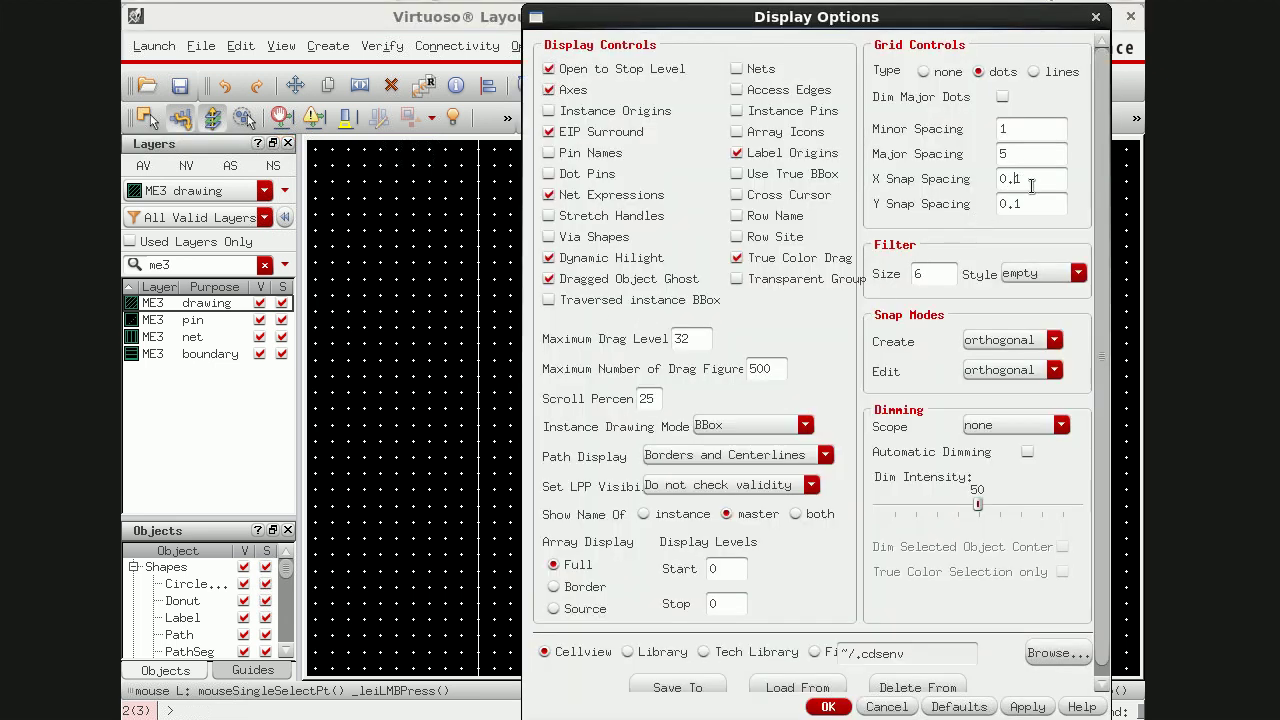
pyautogui.write('015')
pyautogui.click(1034, 203)
pyautogui.press('BackSpace')
pyautogui.write('015')
pyautogui.click(980, 372)
pyautogui.click(980, 401)
pyautogui.moveTo(729, 603); pyautogui.dragTo(702, 606)
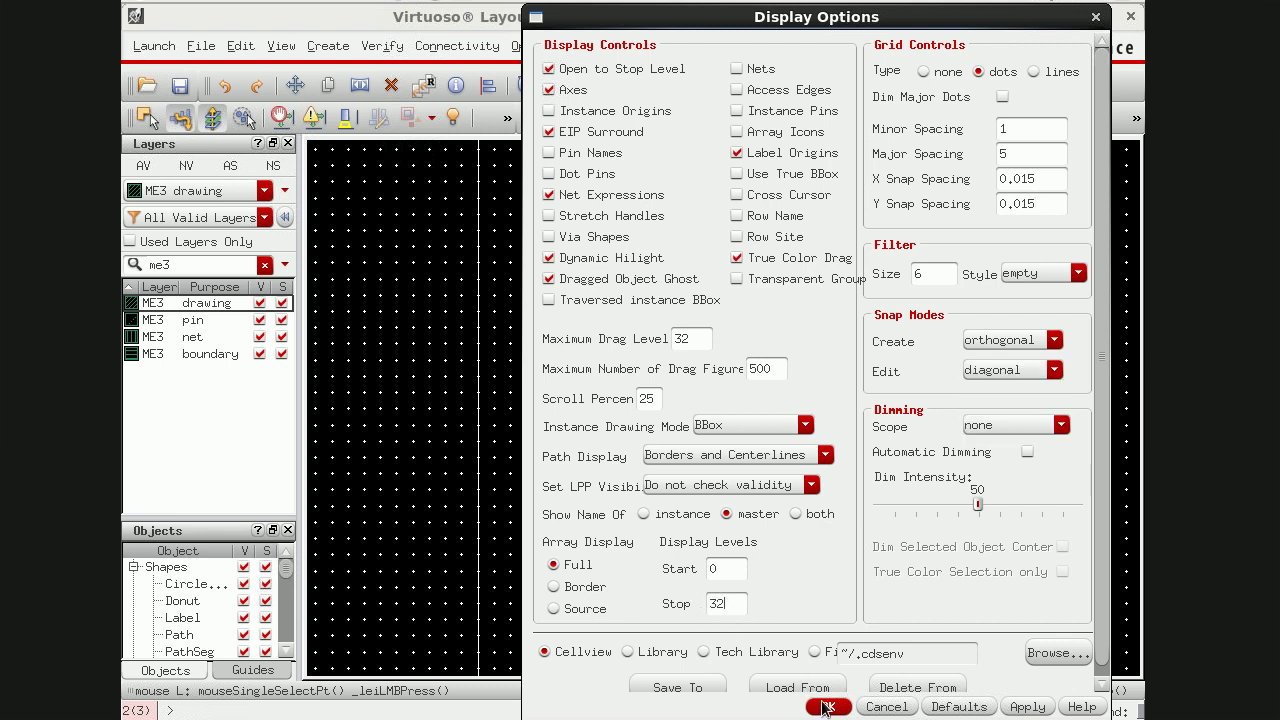
pyautogui.click(828, 706)
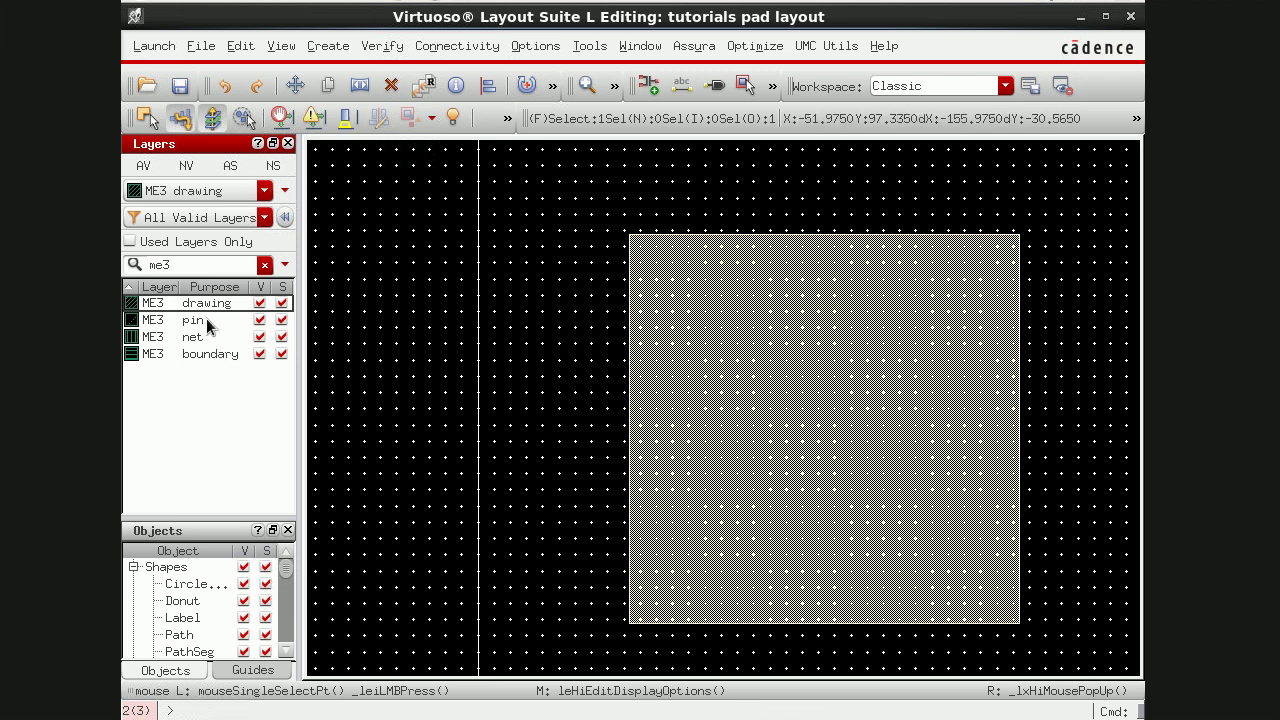
# Step: Draw an ME3 rectangle about 95 by 96 inside the PAD rectangle
pyautogui.press('r')
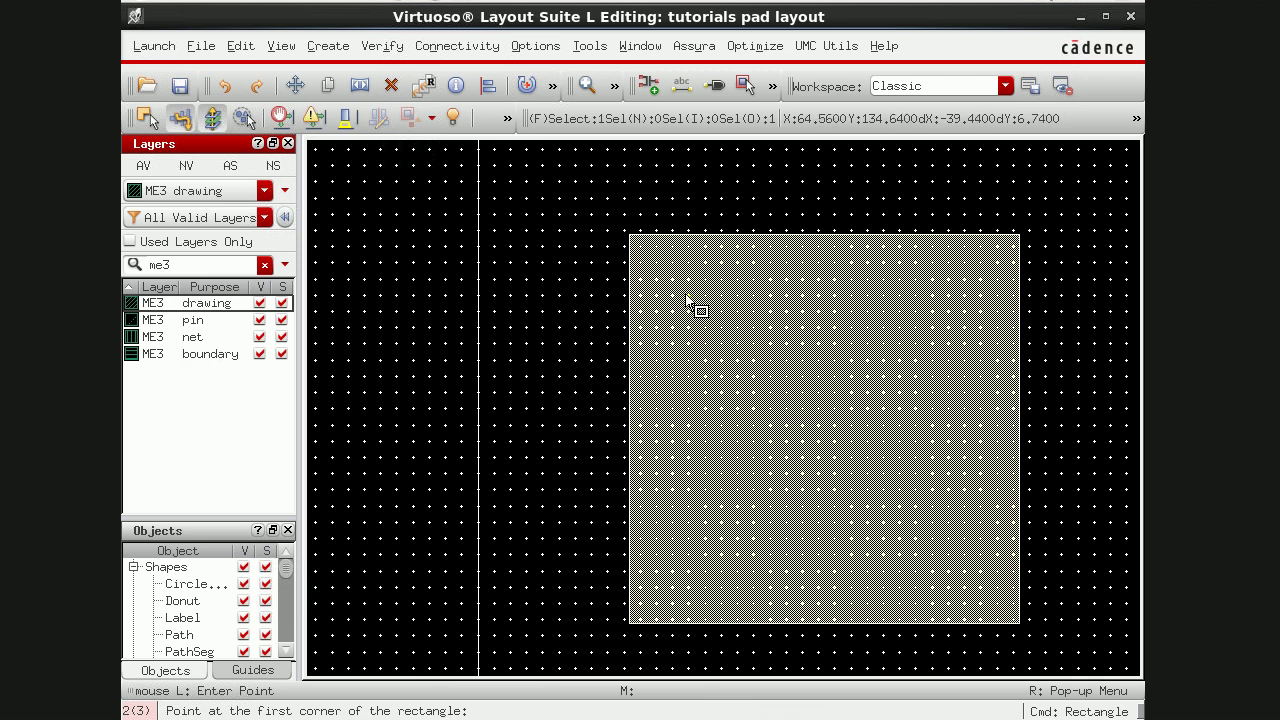
pyautogui.click(682, 290)
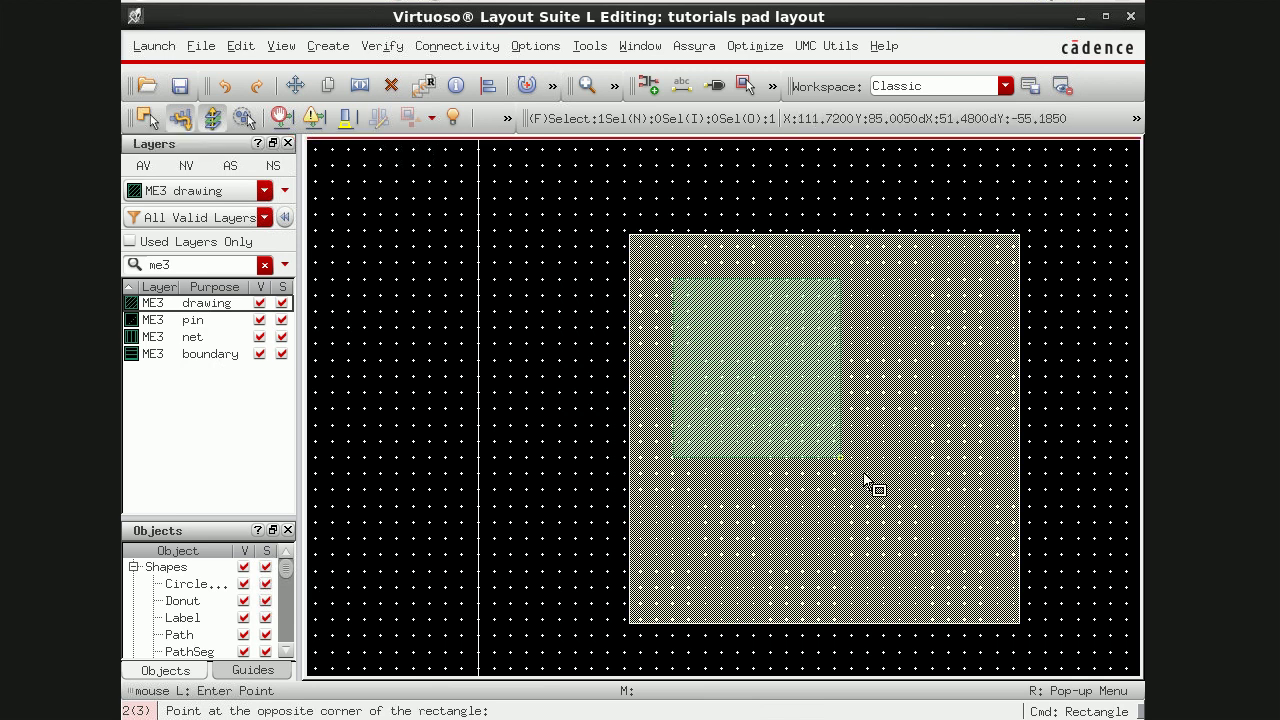
pyautogui.click(983, 597)
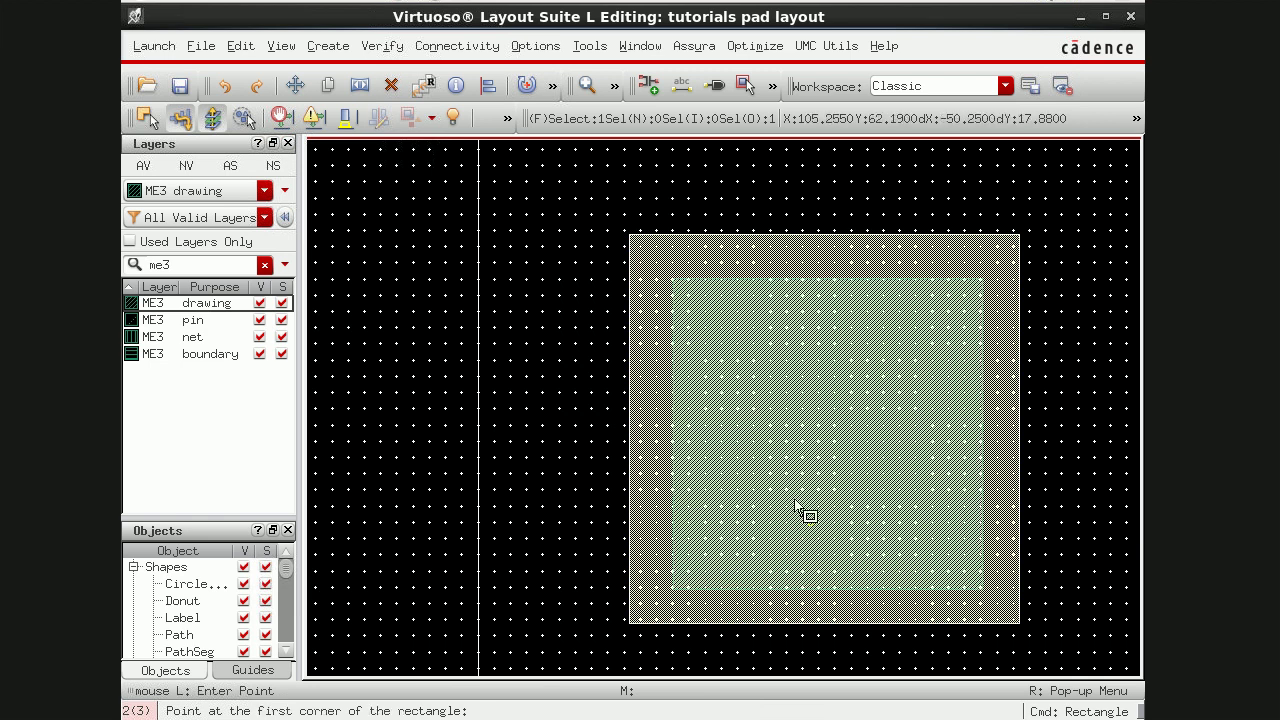
pyautogui.press('Escape')
# Step: Set the ME3 rectangle's width and height to 60
pyautogui.click(758, 388)
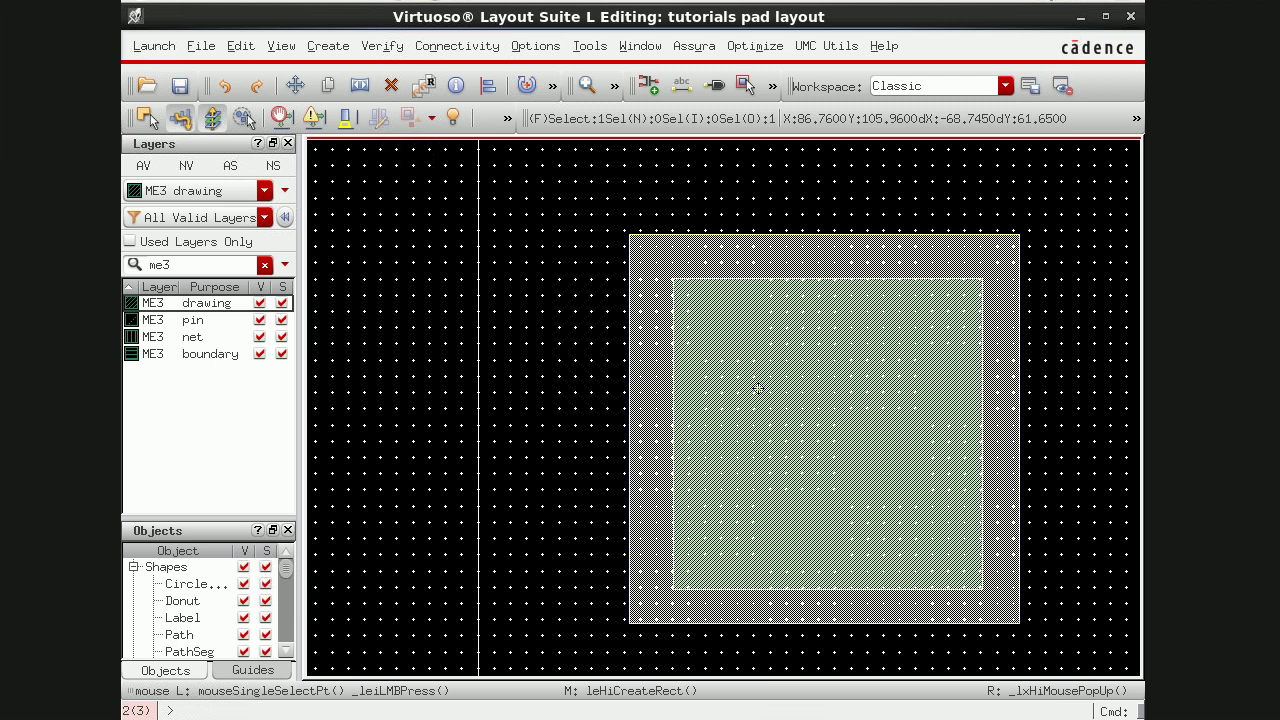
pyautogui.press('q')
pyautogui.click(276, 215)
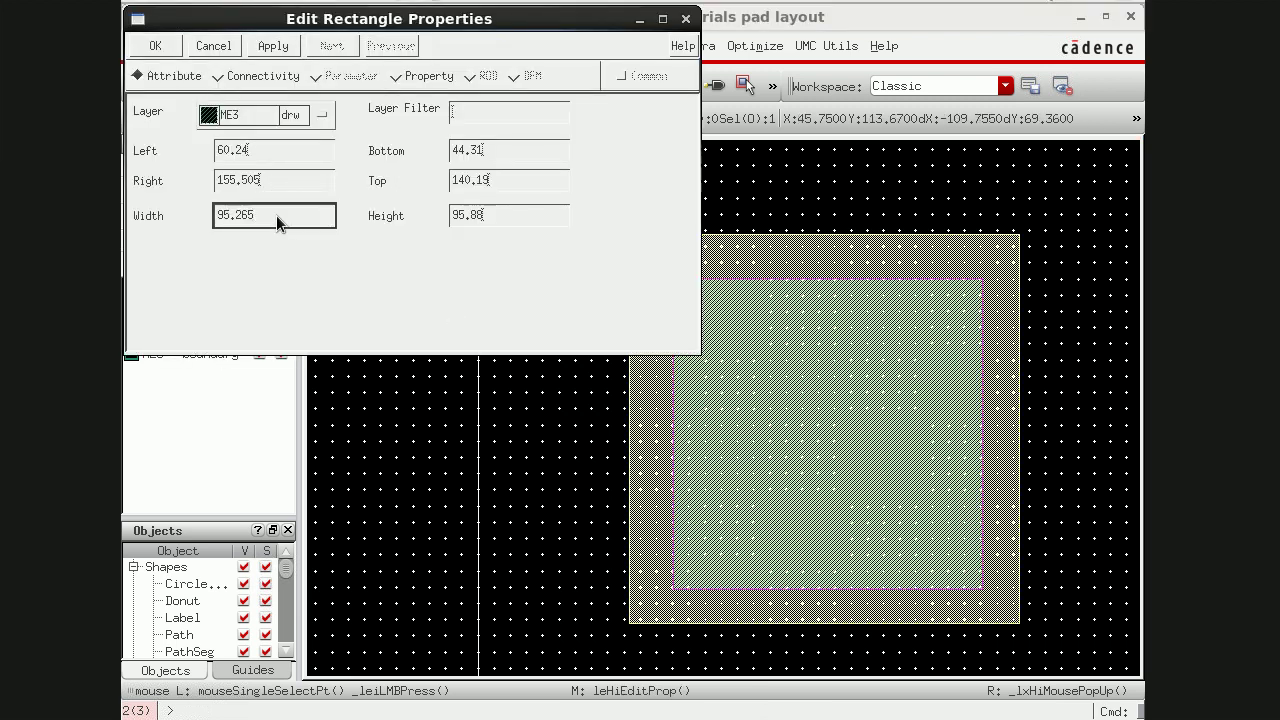
pyautogui.press('BackSpace')
pyautogui.press('BackSpace')
pyautogui.press('BackSpace')
pyautogui.press('BackSpace')
pyautogui.write('60')
pyautogui.click(501, 216)
pyautogui.press('BackSpace')
pyautogui.press('BackSpace')
pyautogui.press('BackSpace')
pyautogui.press('BackSpace')
pyautogui.press('BackSpace')
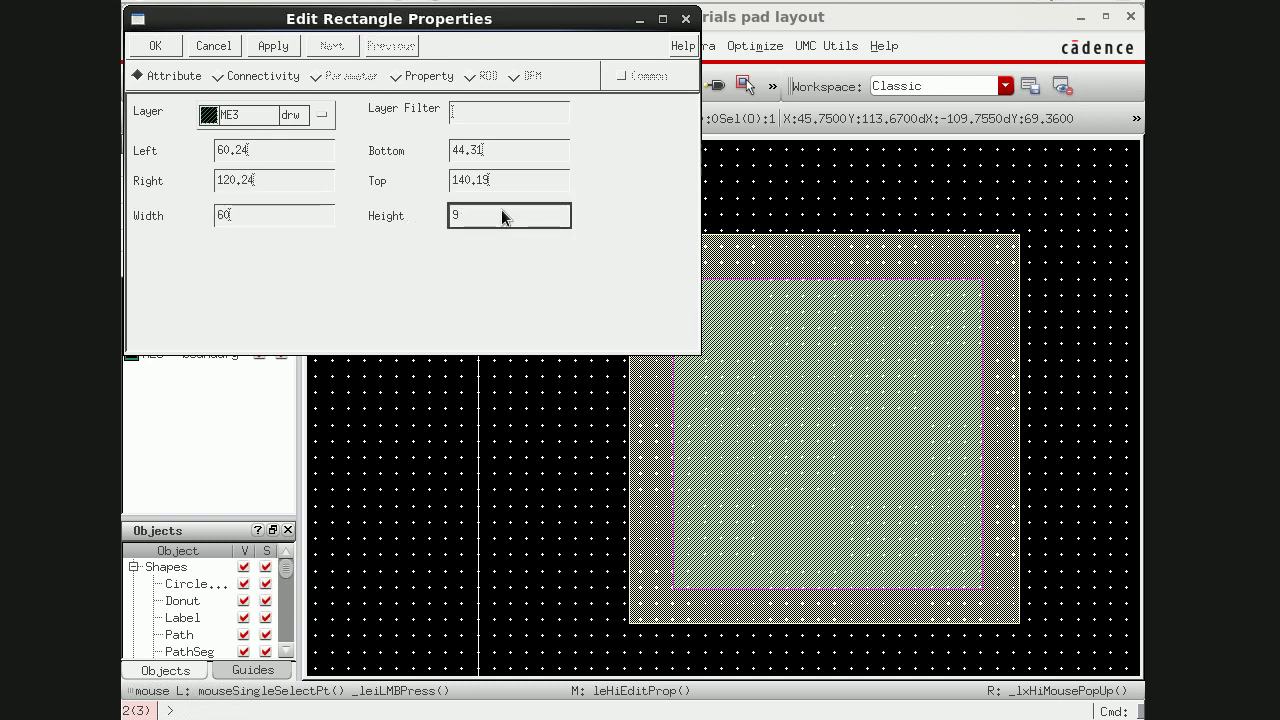
pyautogui.write('60')
pyautogui.click(277, 56)
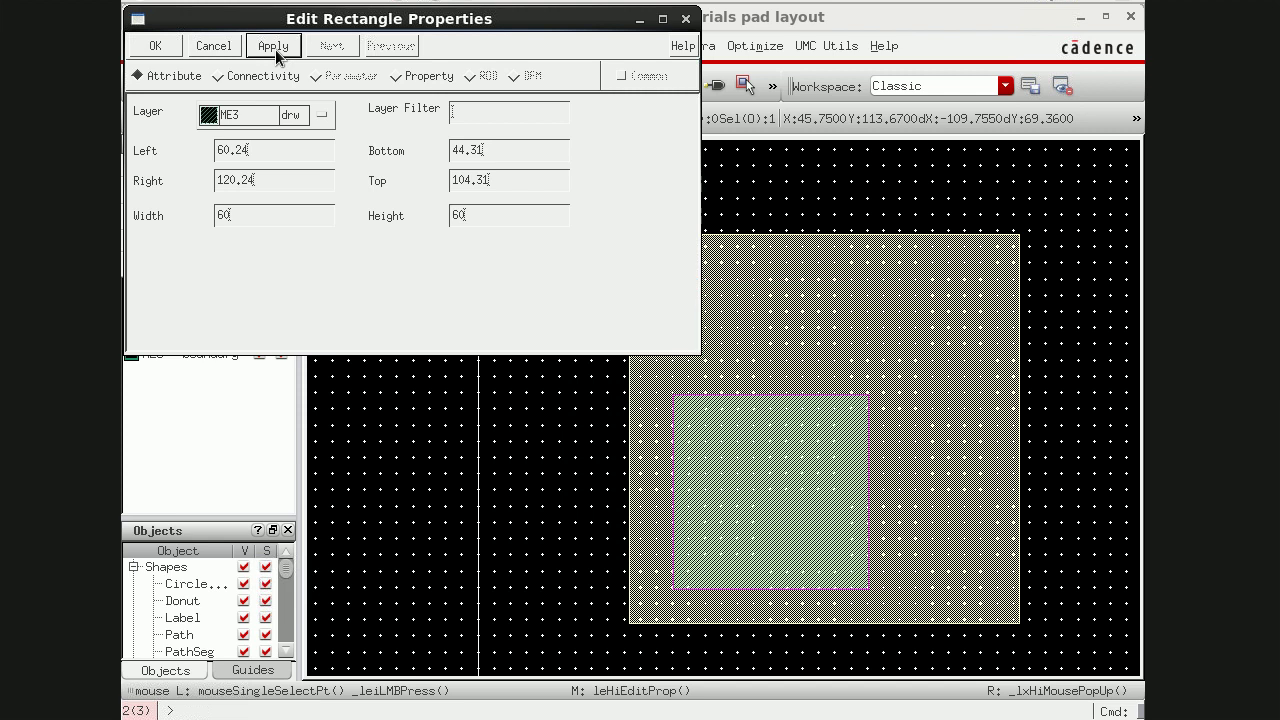
# Step: Set the ME3 rectangle's width and height to 75
pyautogui.click(267, 216)
pyautogui.press('BackSpace')
pyautogui.press('BackSpace')
pyautogui.write('75')
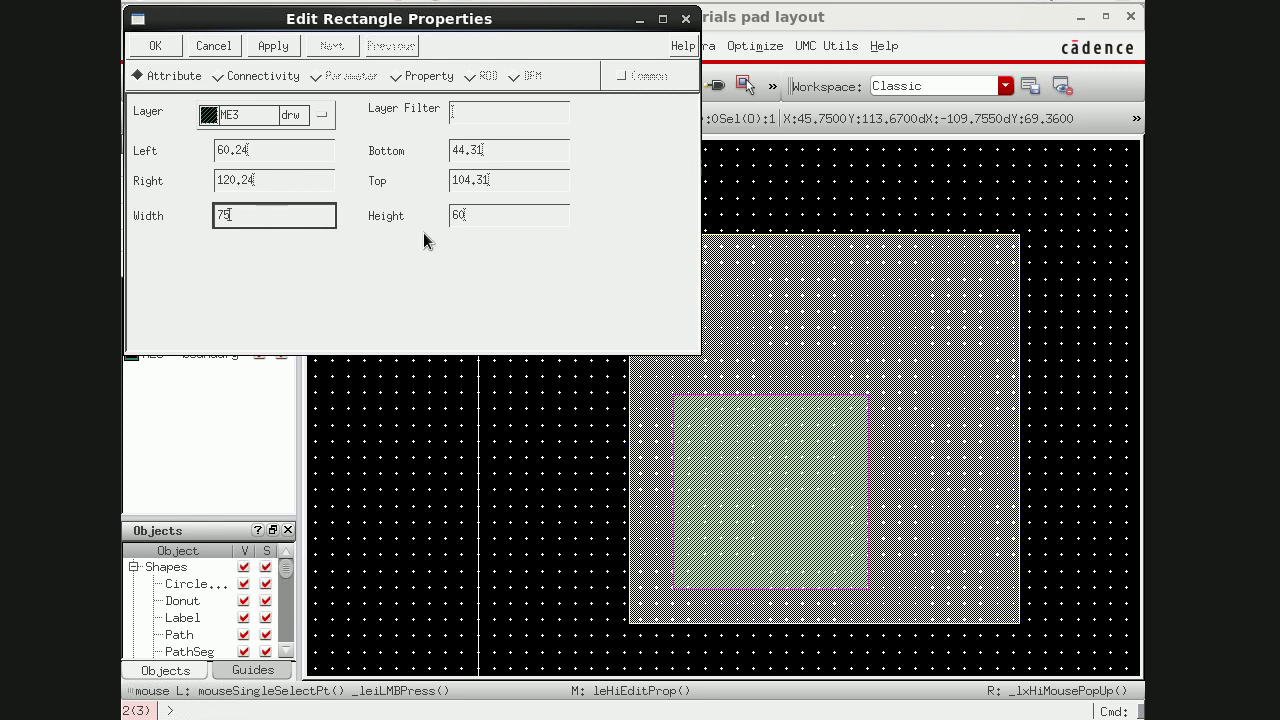
pyautogui.click(480, 218)
pyautogui.press('BackSpace')
pyautogui.press('BackSpace')
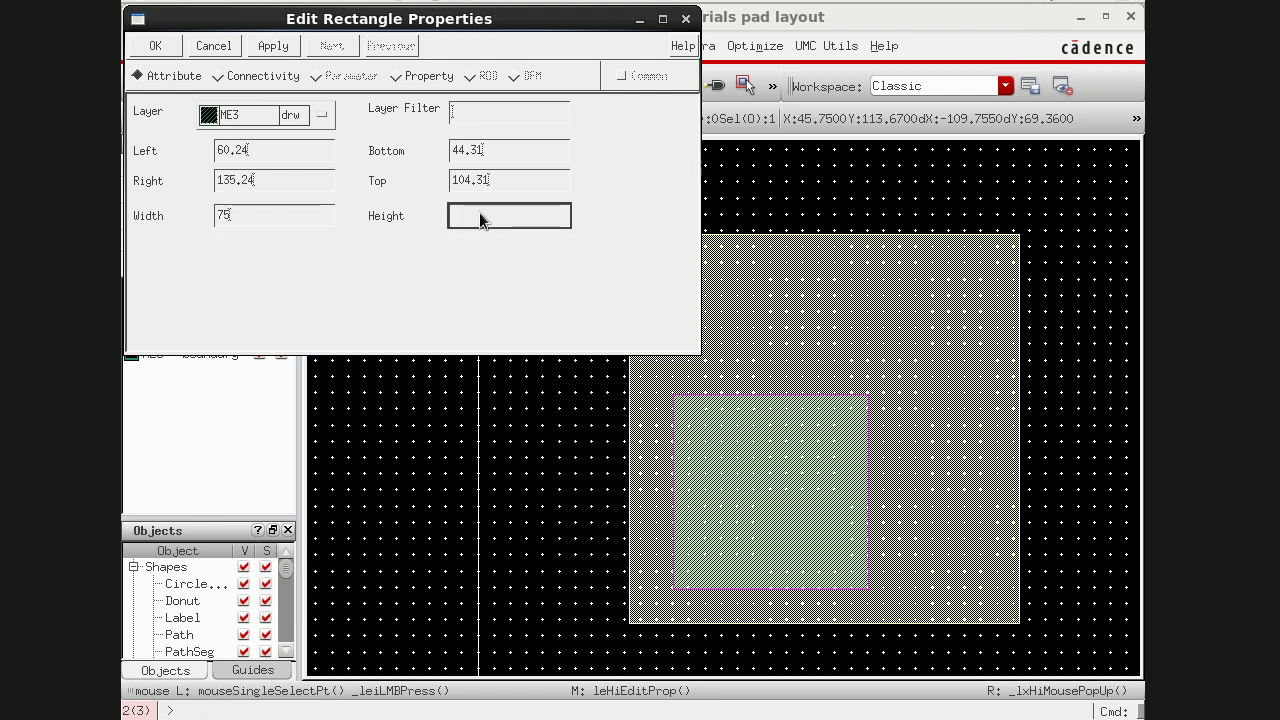
pyautogui.write('75')
pyautogui.click(273, 46)
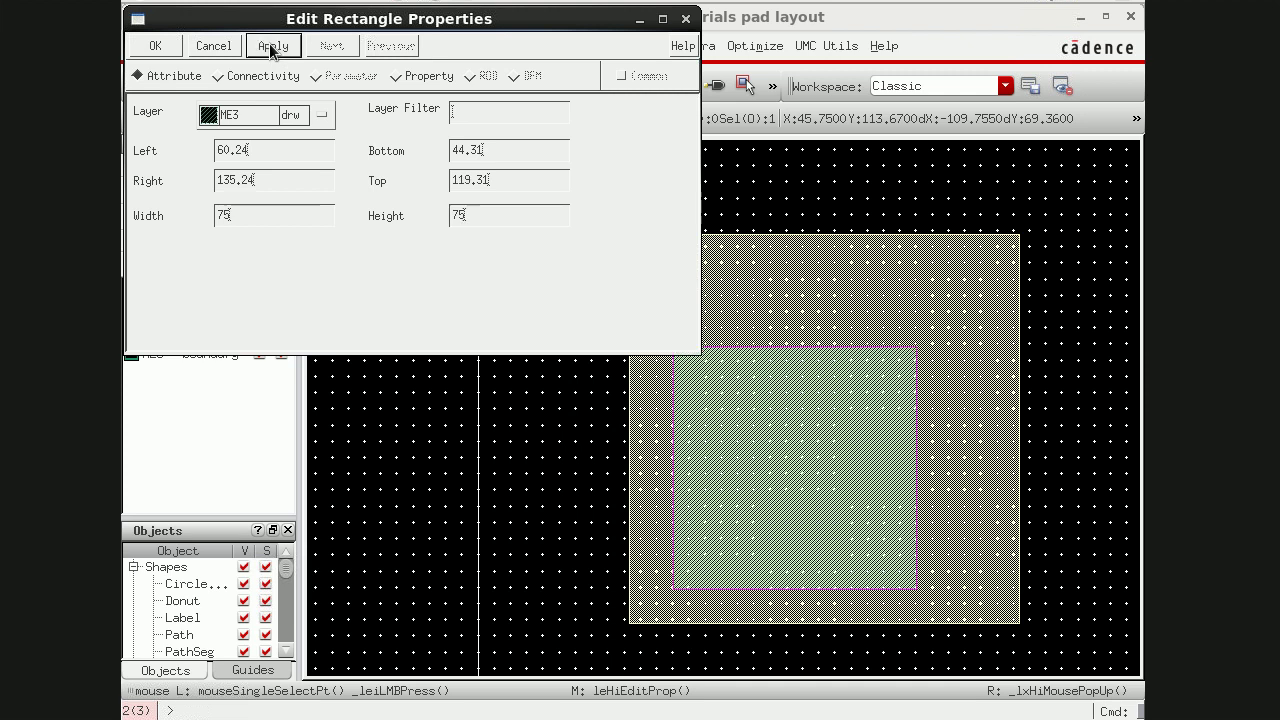
pyautogui.click(157, 46)
# Step: Move the ME3 rectangle to the centre of the PAD rectangle
pyautogui.press('m')
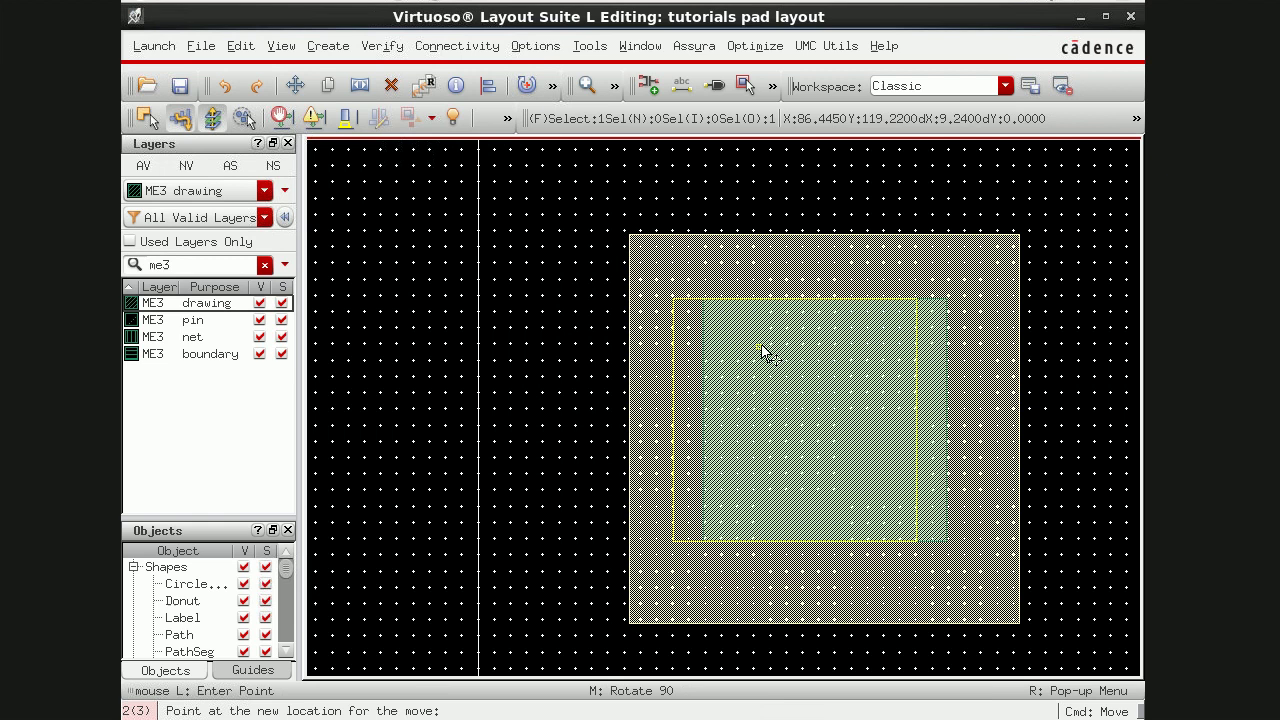
pyautogui.press('Escape')
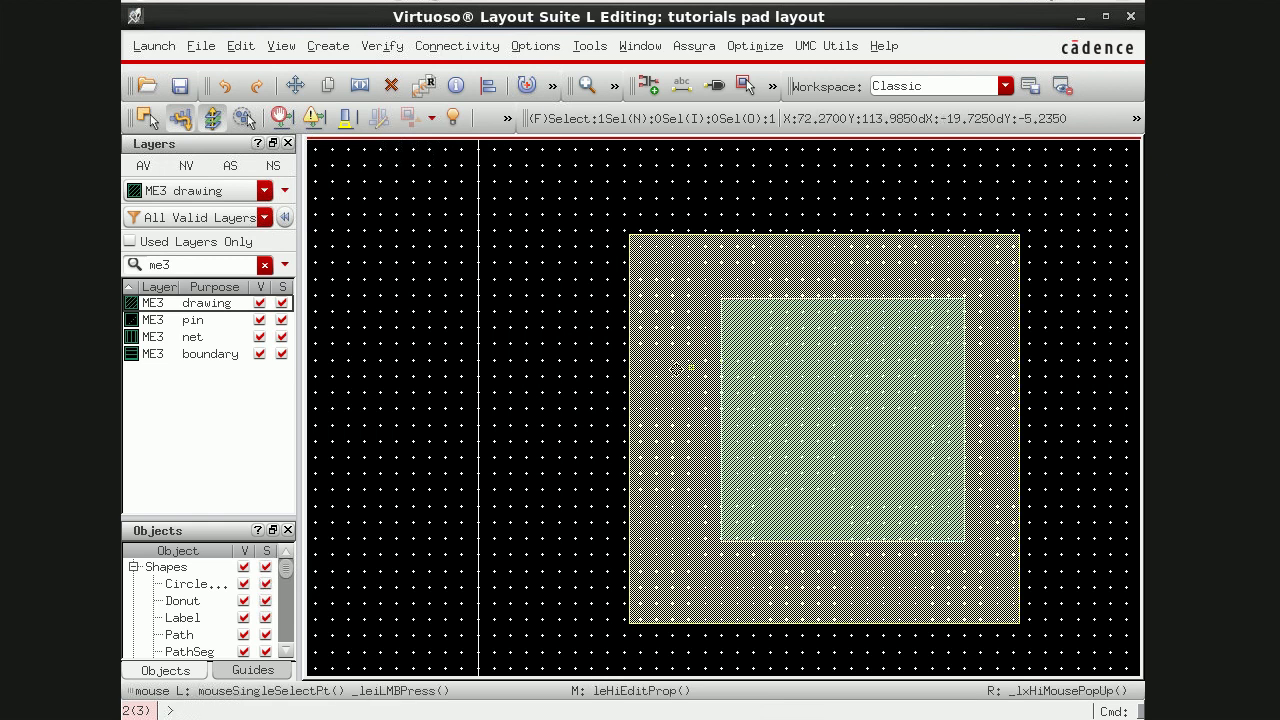
pyautogui.click(735, 376)
pyautogui.press('m')
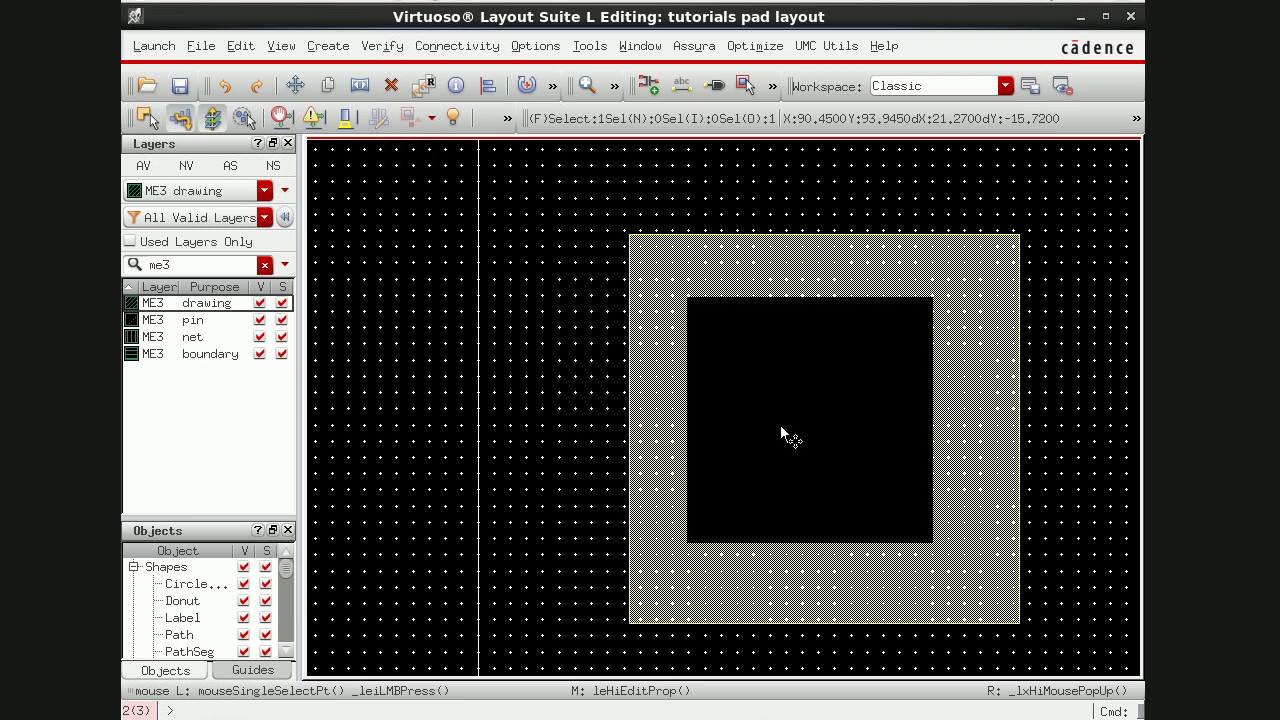
pyautogui.click(789, 432)
pyautogui.press('m')
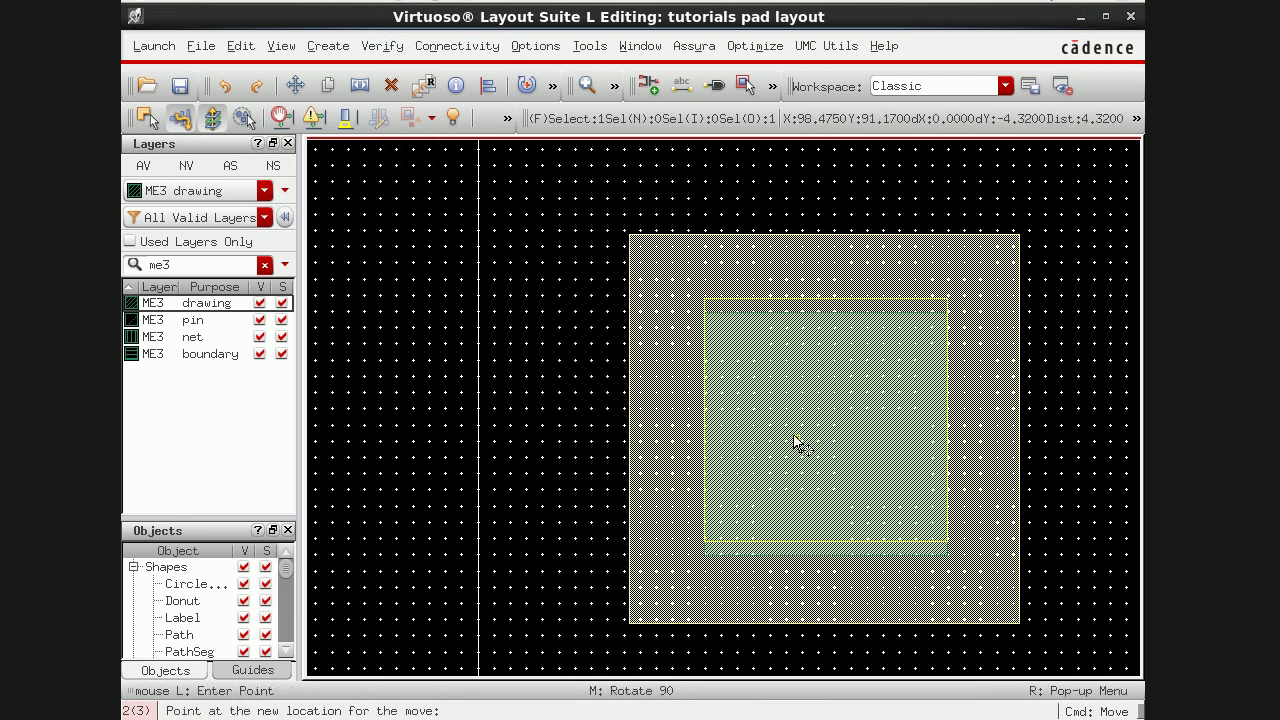
pyautogui.click(793, 437)
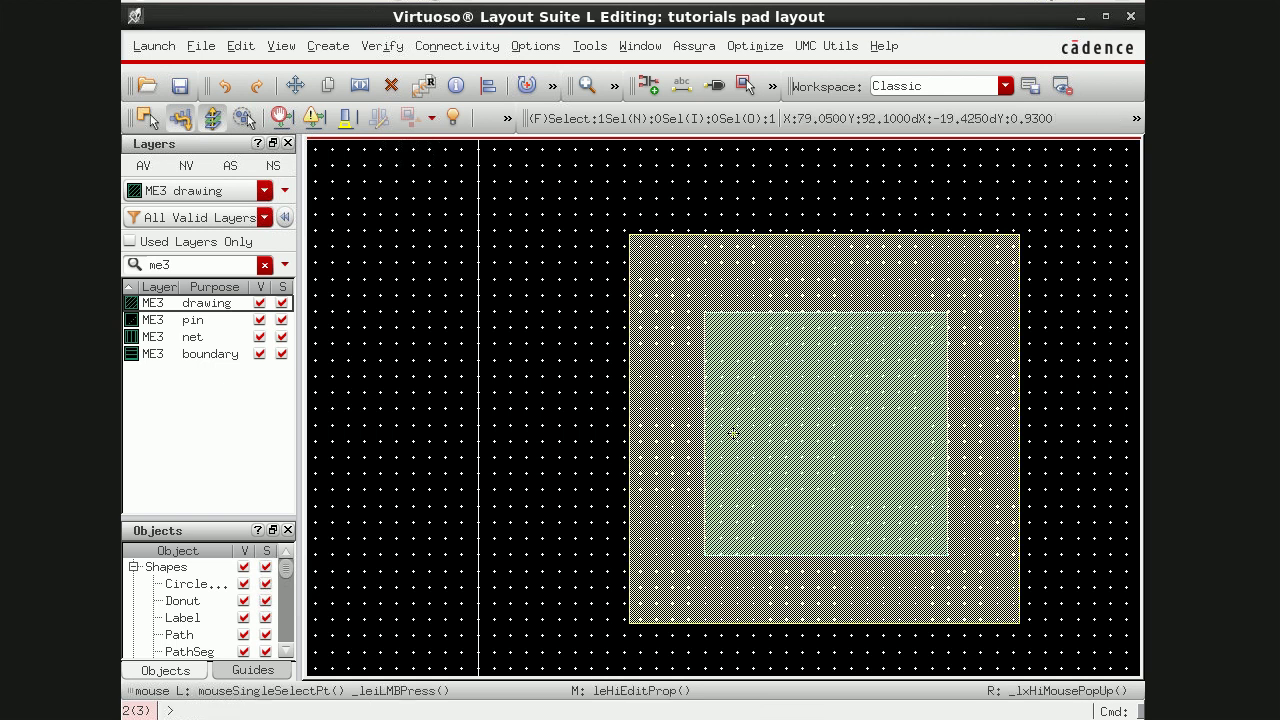
# Step: Draw an ME4 drawing rectangle about 52 by 51 inside the ME3 rectangle
pyautogui.click(180, 264)
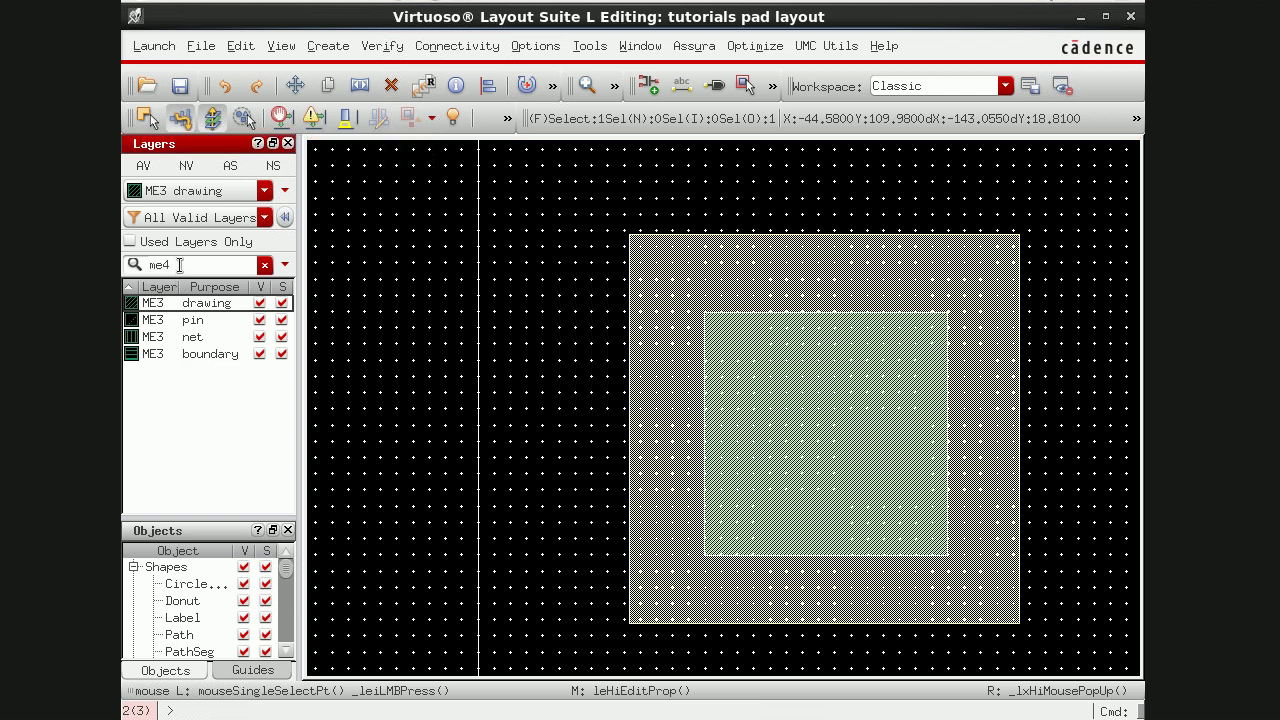
pyautogui.click(160, 303)
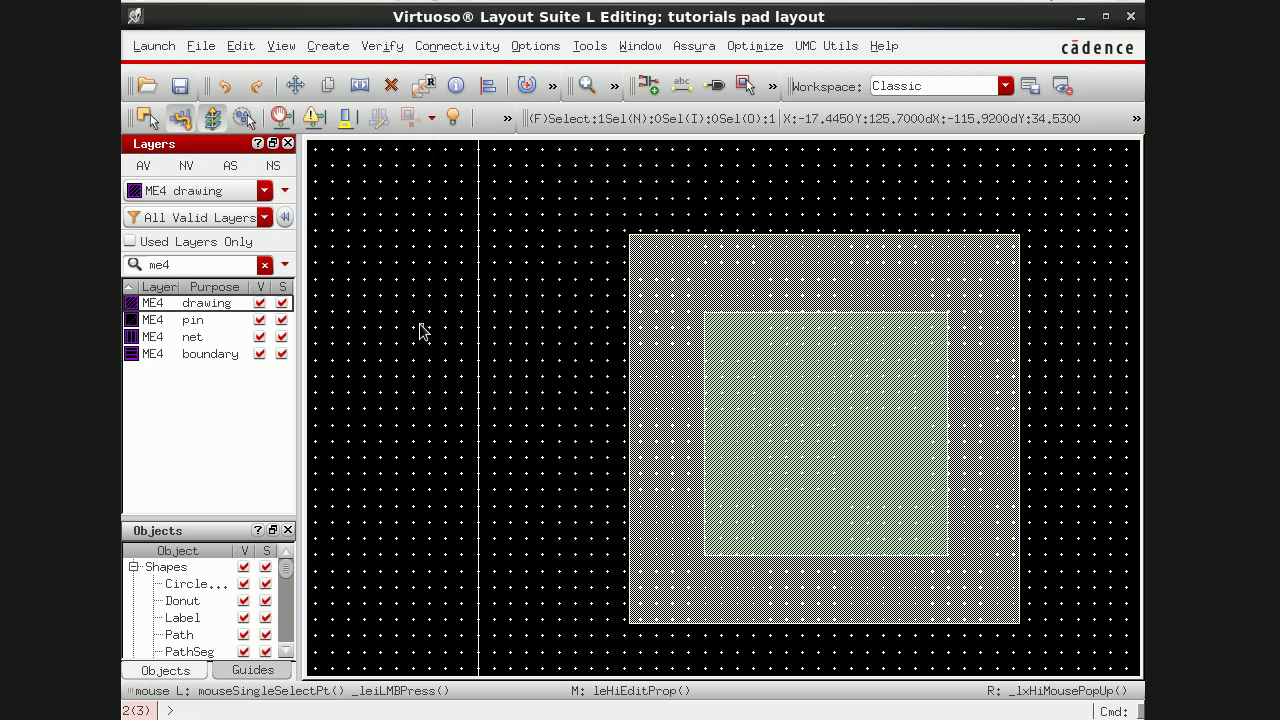
pyautogui.press('r')
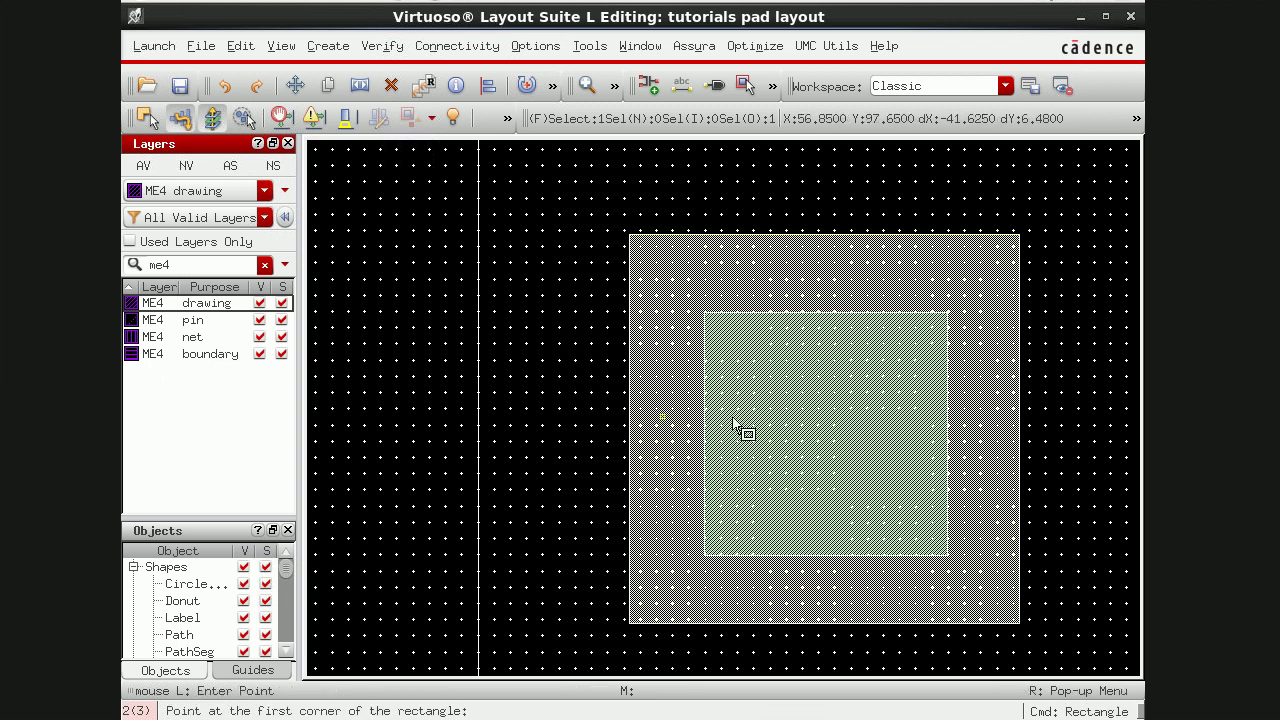
pyautogui.click(748, 362)
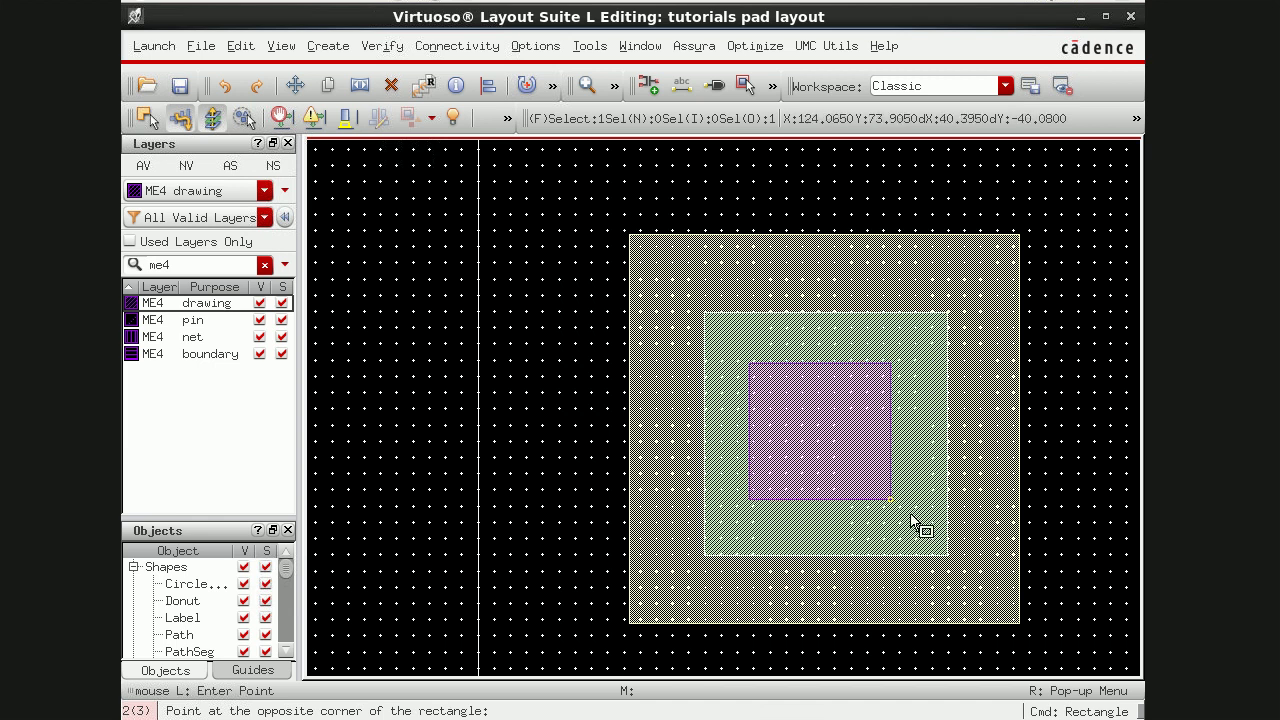
pyautogui.press('BackSpace')
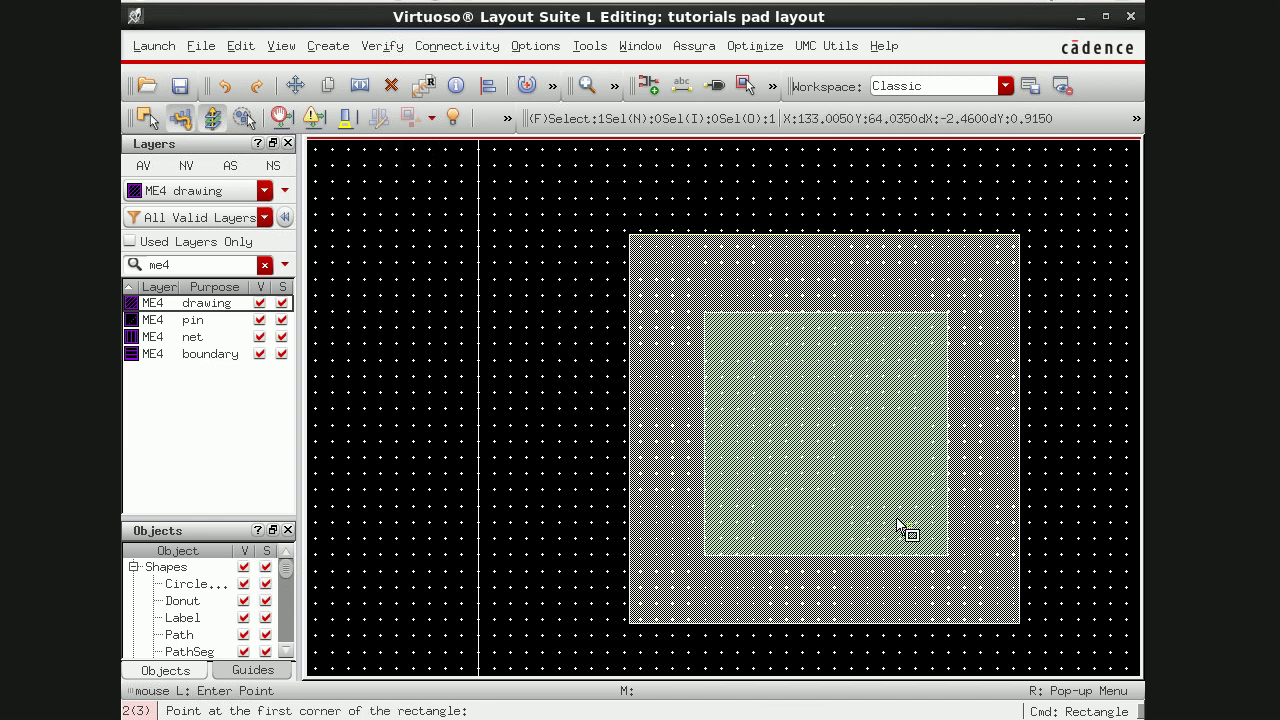
pyautogui.press('Escape')
# Step: Set the ME4 rectangle's width and height to 63 and centre it inside the ME3 rectangle
pyautogui.click(779, 405)
pyautogui.press('q')
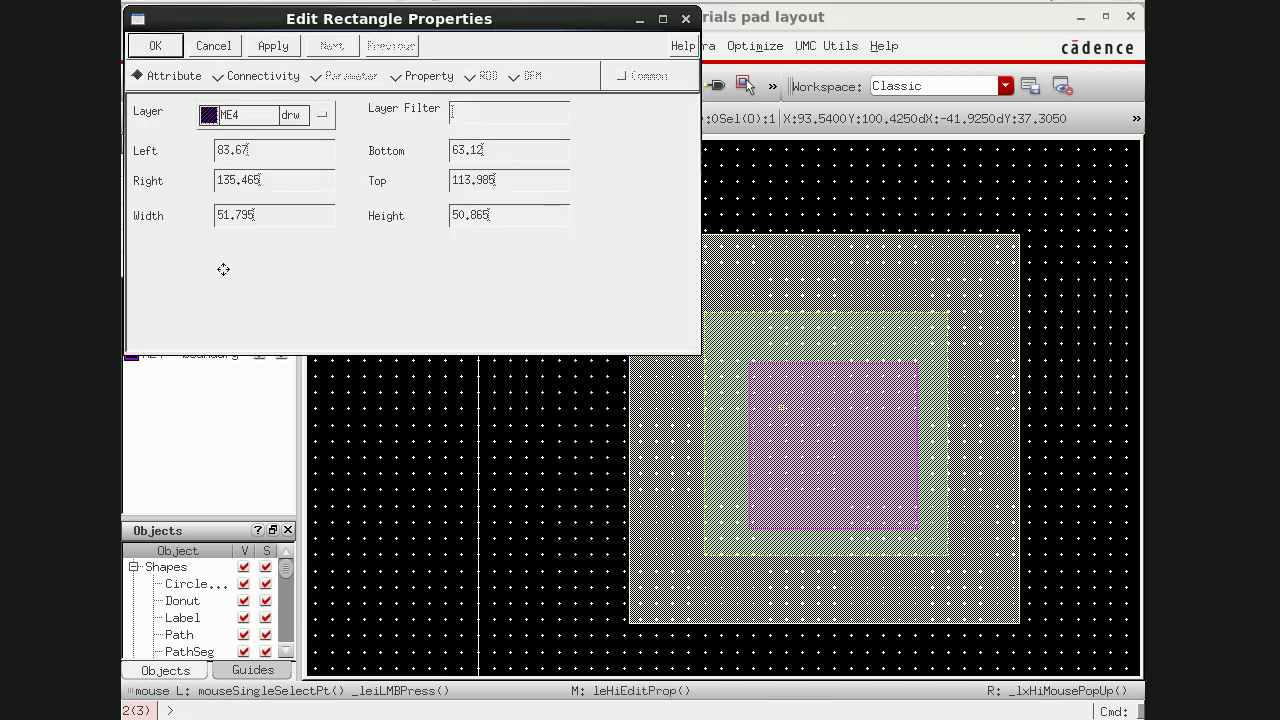
pyautogui.click(262, 216)
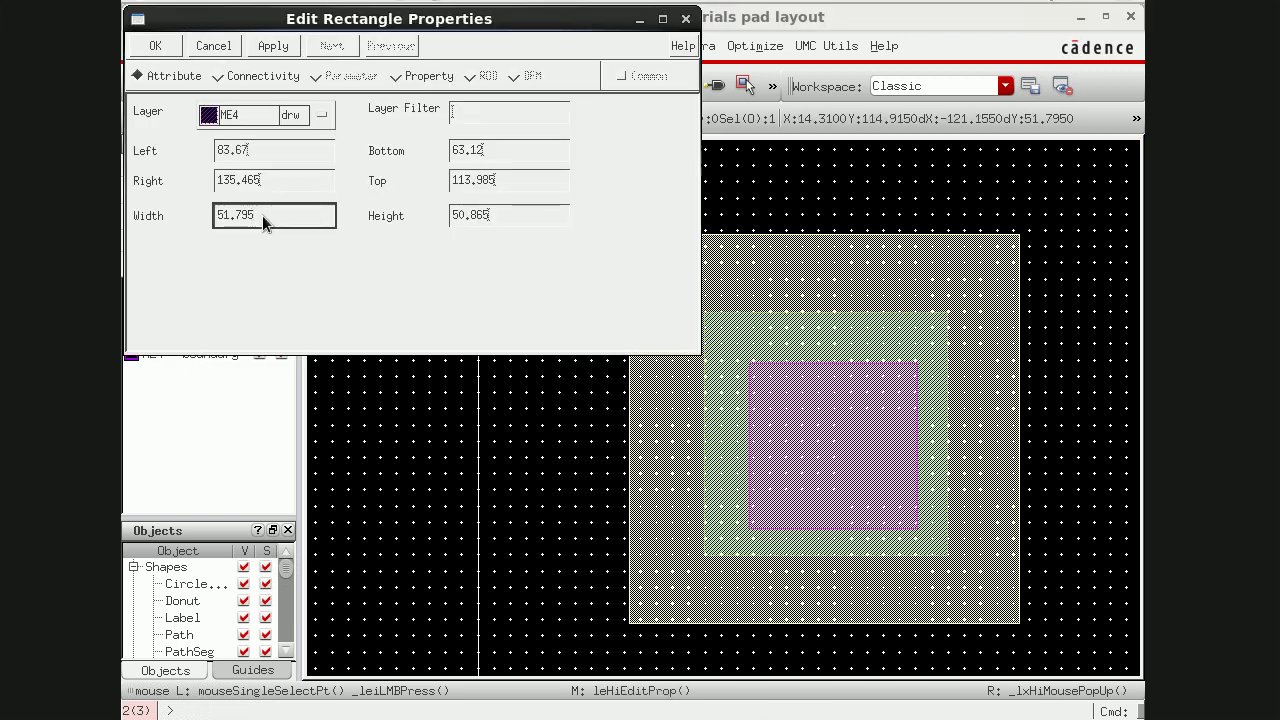
pyautogui.write('63')
pyautogui.press('Tab')
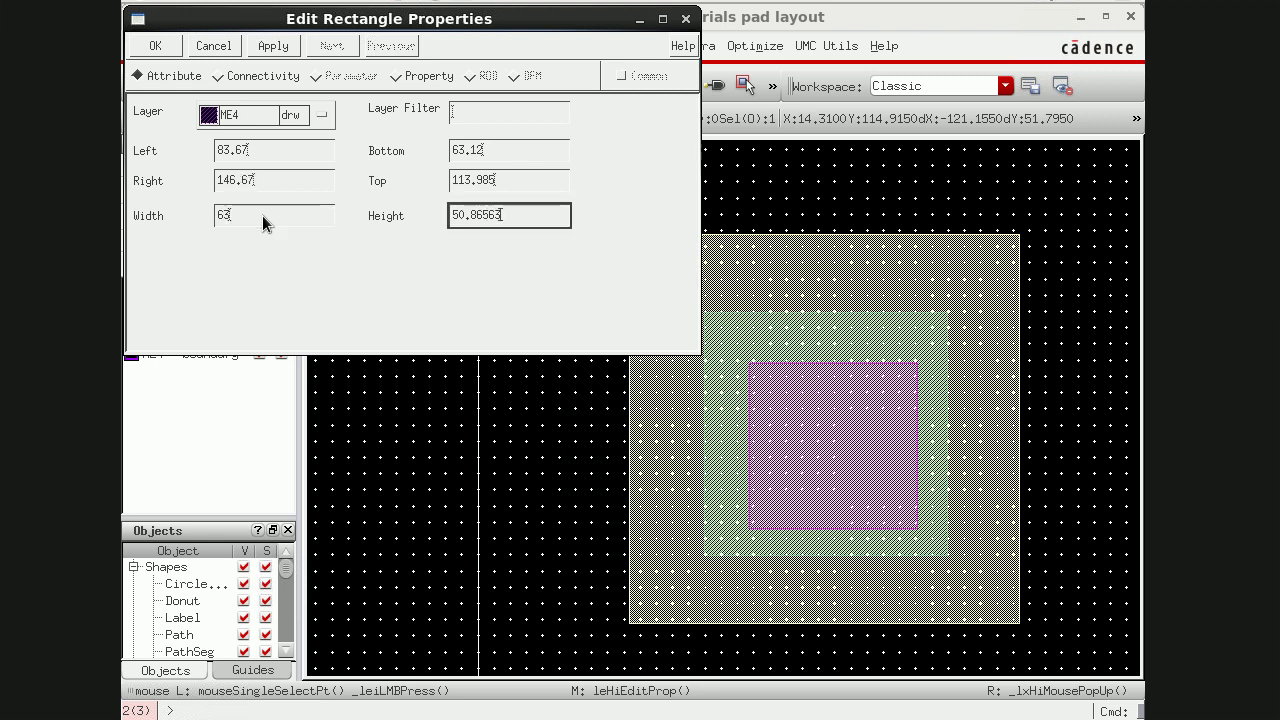
pyautogui.press('BackSpace')
pyautogui.press('BackSpace')
pyautogui.press('BackSpace')
pyautogui.press('BackSpace')
pyautogui.press('BackSpace')
pyautogui.press('BackSpace')
pyautogui.press('BackSpace')
pyautogui.write('63')
pyautogui.click(272, 46)
pyautogui.click(170, 48)
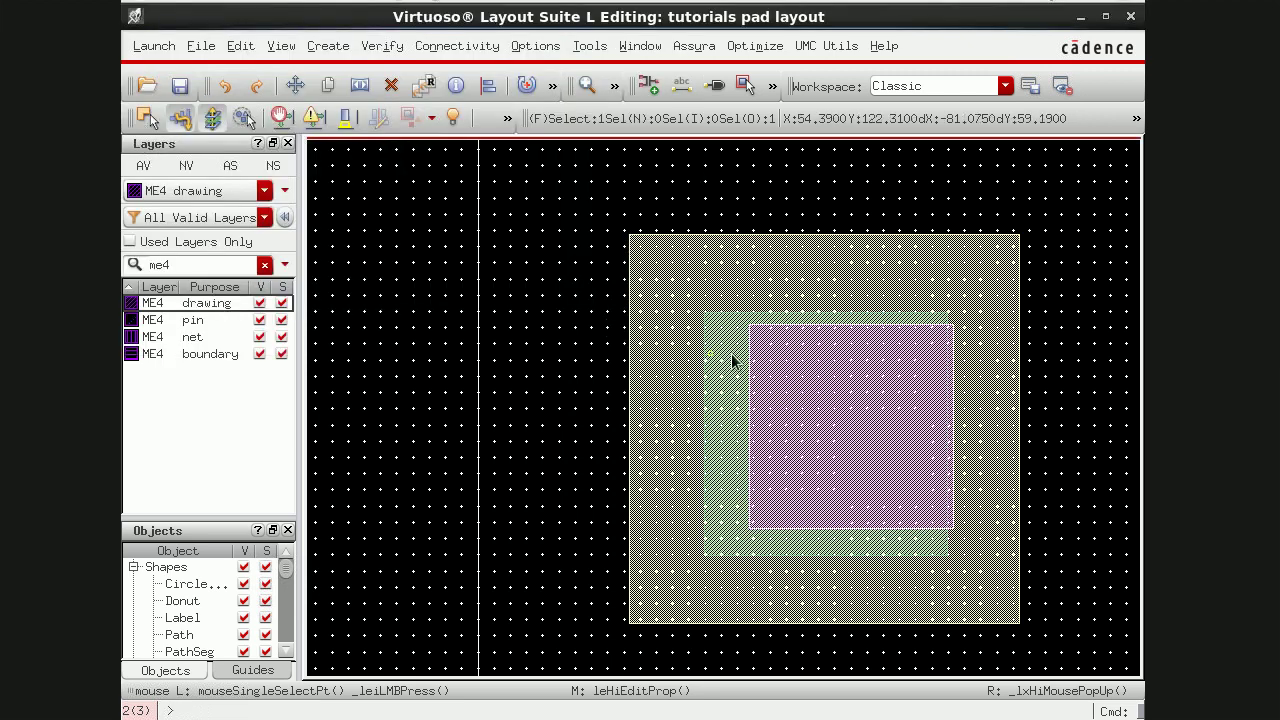
pyautogui.moveTo(752, 364)
pyautogui.mouseDown()
pyautogui.moveTo(725, 366)
pyautogui.moveTo(760, 377)
pyautogui.mouseUp()
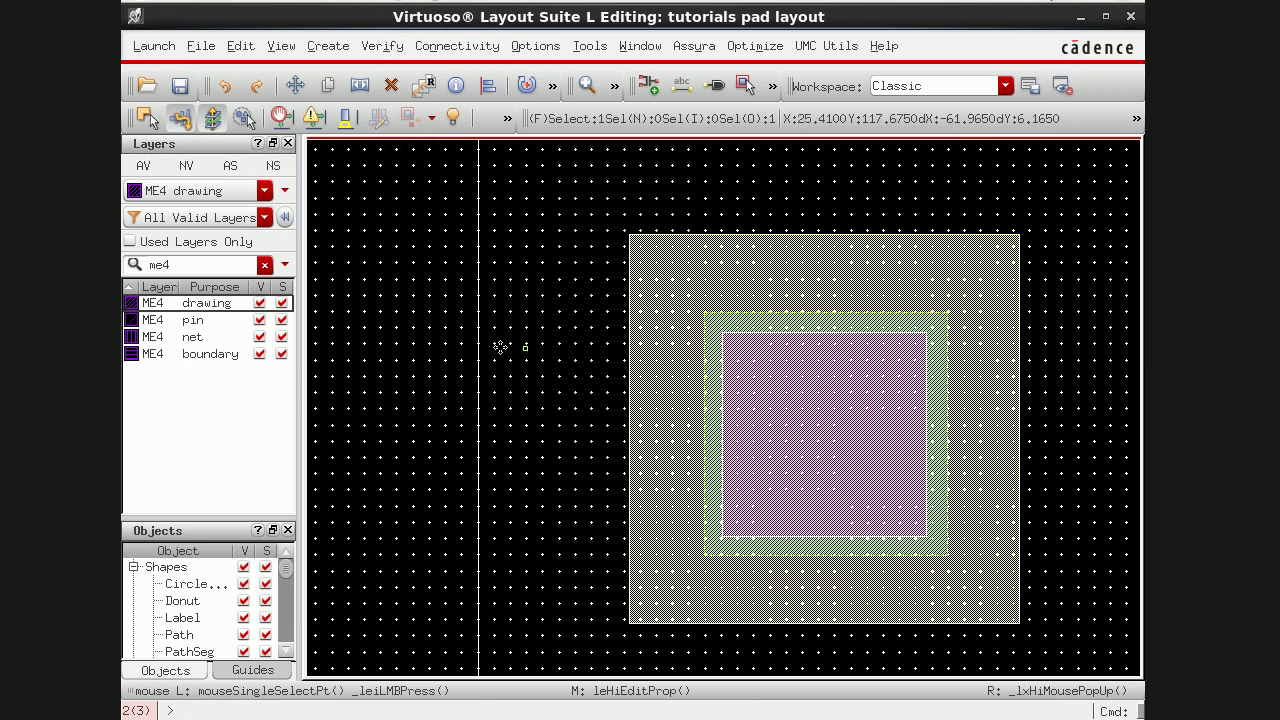
# Step: Set up an inputOutput shape pin with terminal name pad, displaying the name at height 14 in roman font
pyautogui.click(715, 88)
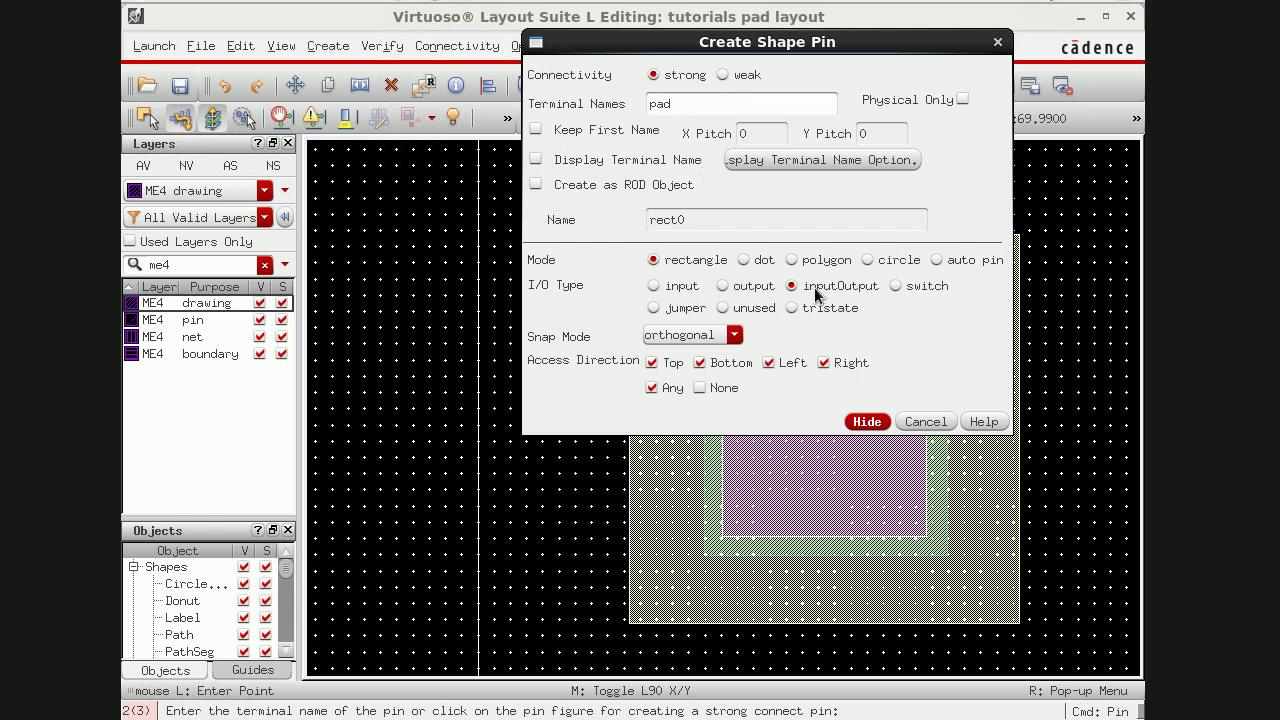
pyautogui.click(536, 160)
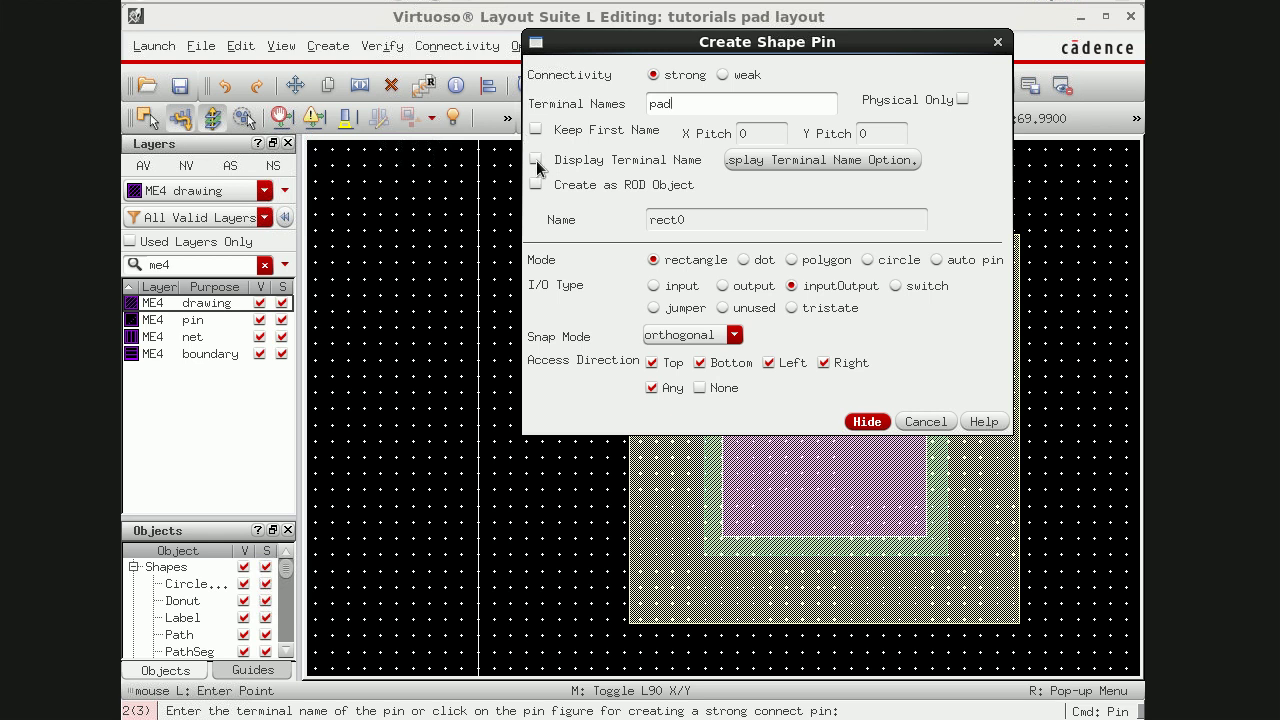
pyautogui.click(772, 163)
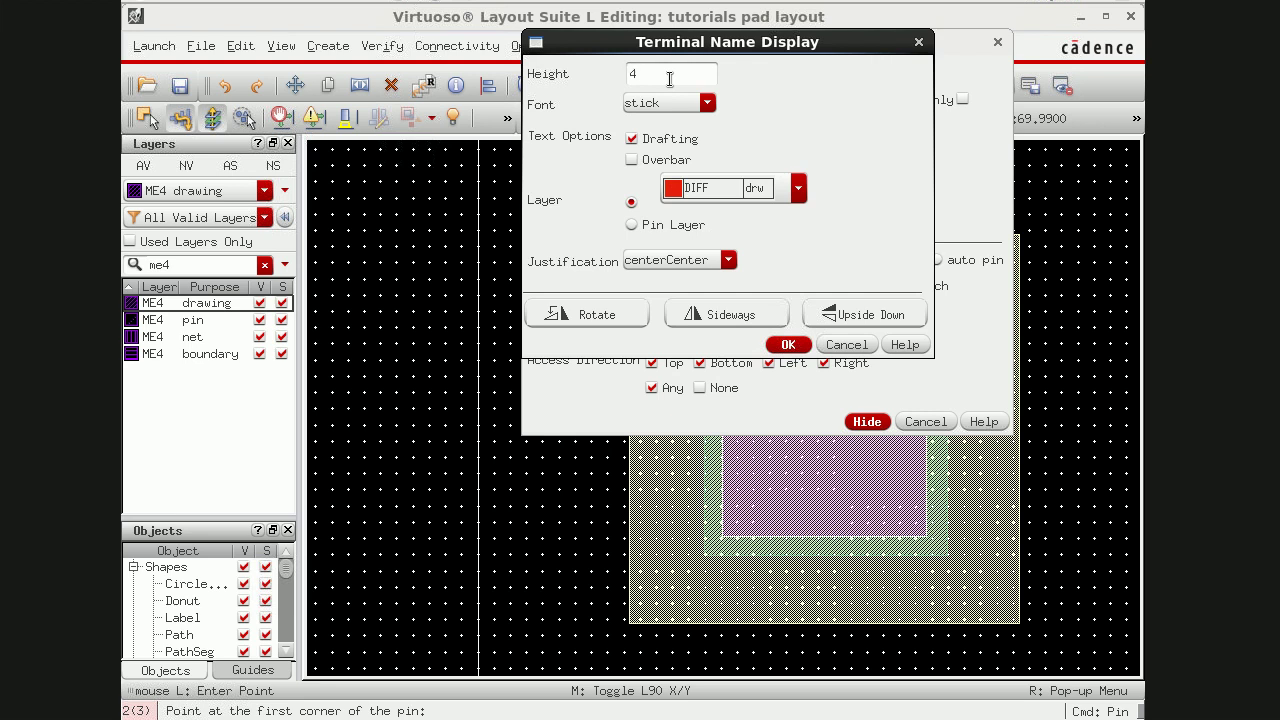
pyautogui.click(689, 101)
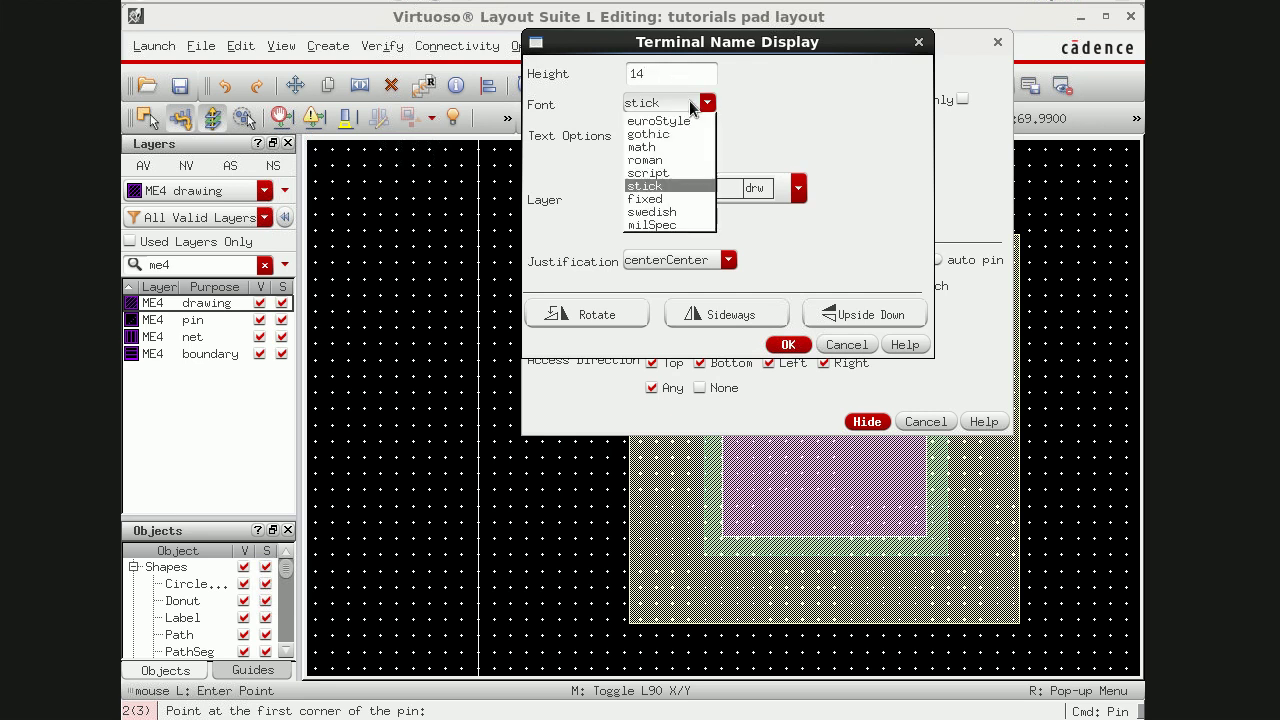
pyautogui.click(667, 160)
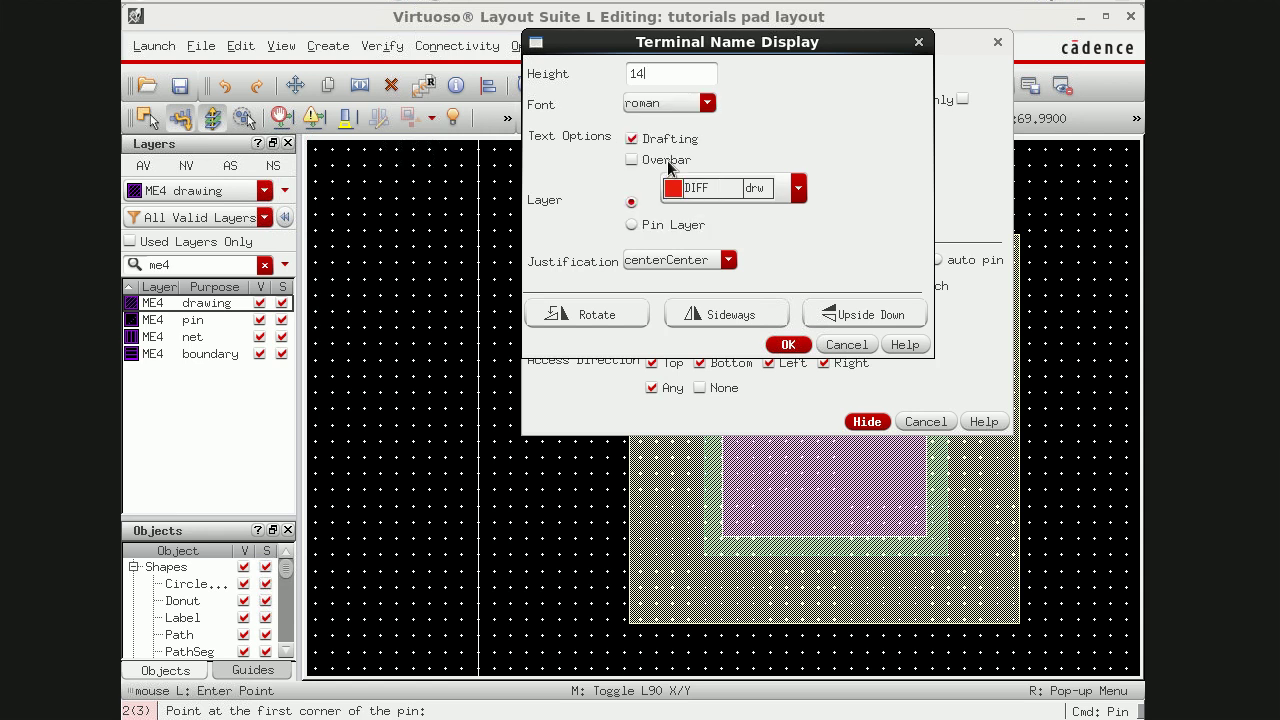
pyautogui.click(788, 345)
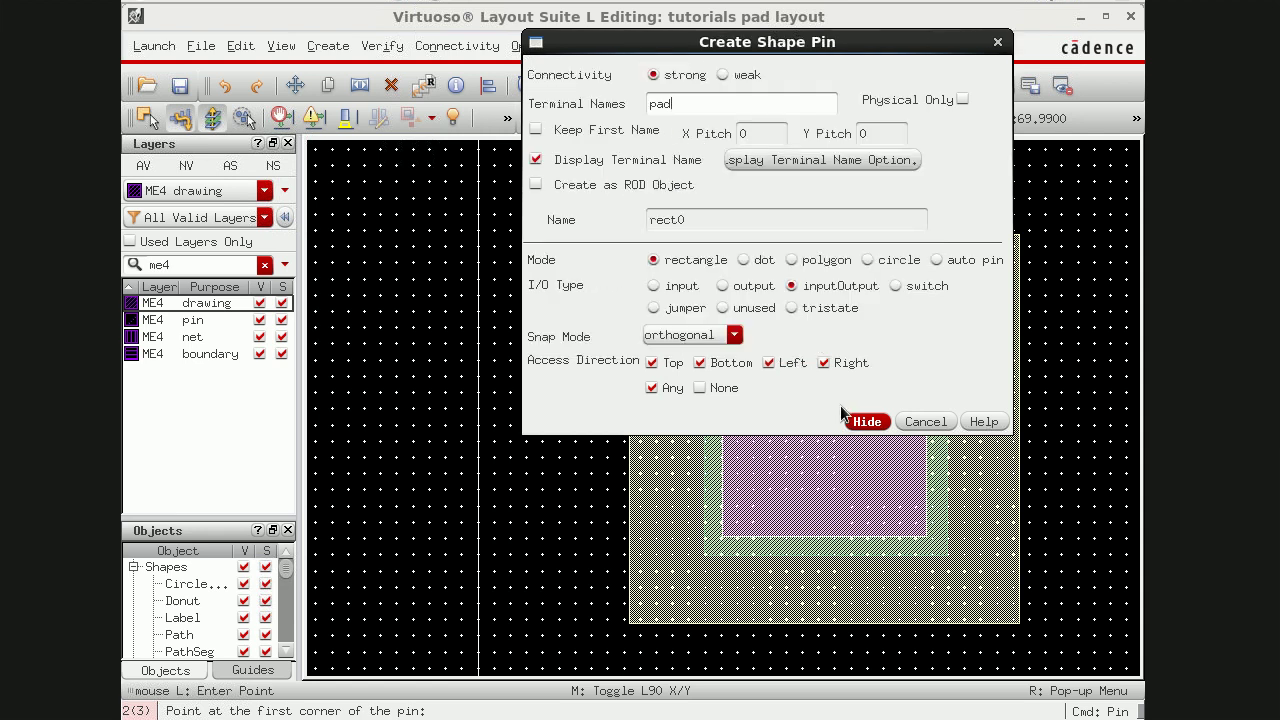
pyautogui.click(866, 423)
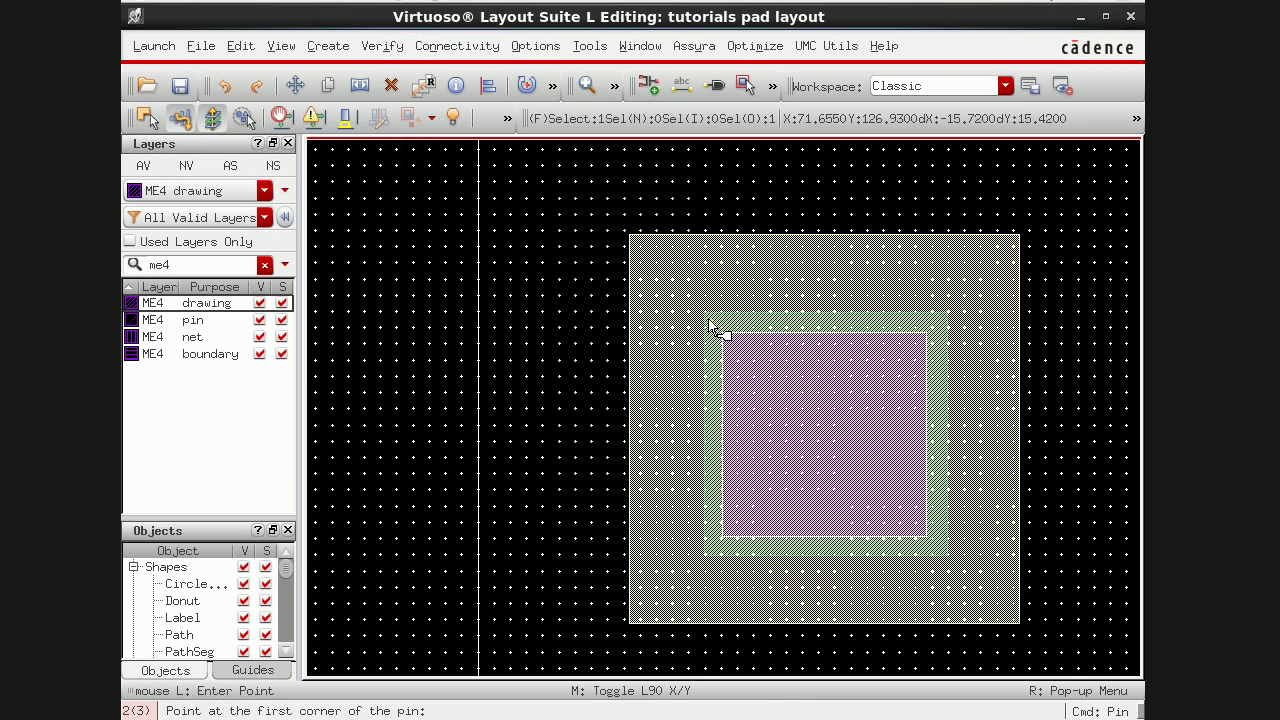
# Step: Draw the pin on the ME3 drawing layer, corner to corner over the ME3 rectangle, about 75 by 75
pyautogui.keyDown('ctrl'); pyautogui.scroll(4, 712, 326); pyautogui.keyUp('ctrl')
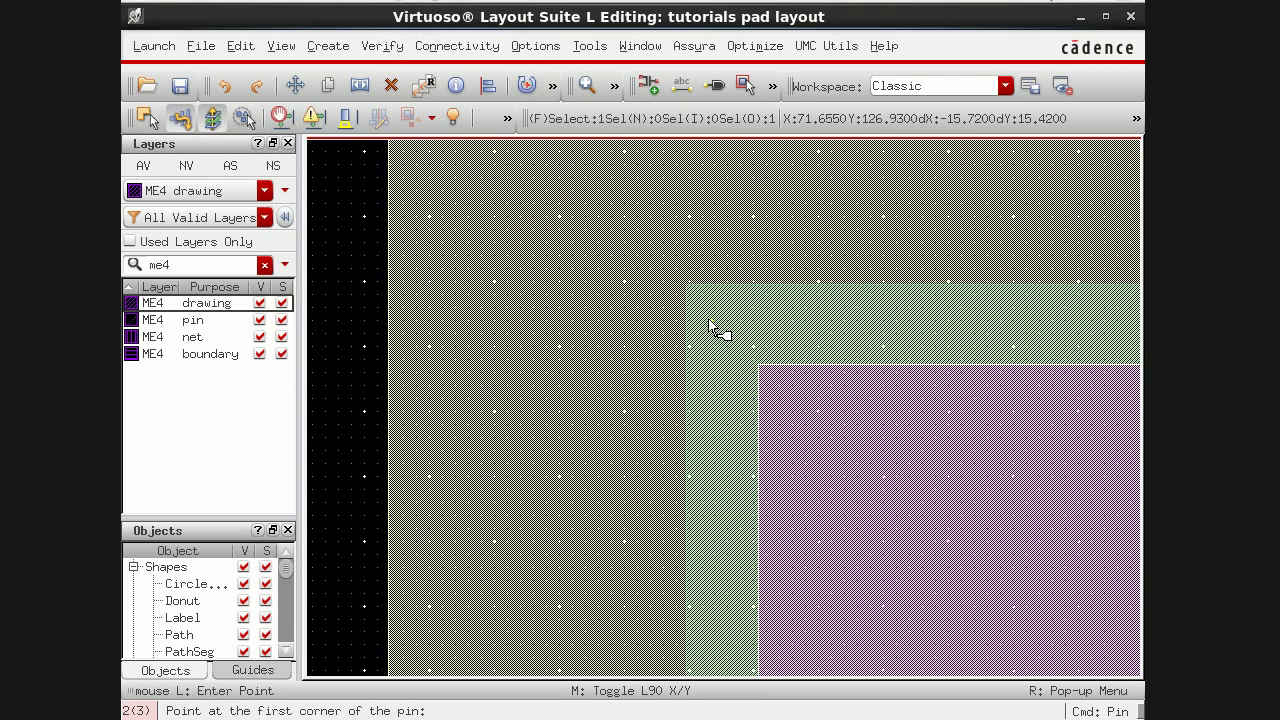
pyautogui.keyDown('ctrl'); pyautogui.scroll(2, 663, 248); pyautogui.keyUp('ctrl')
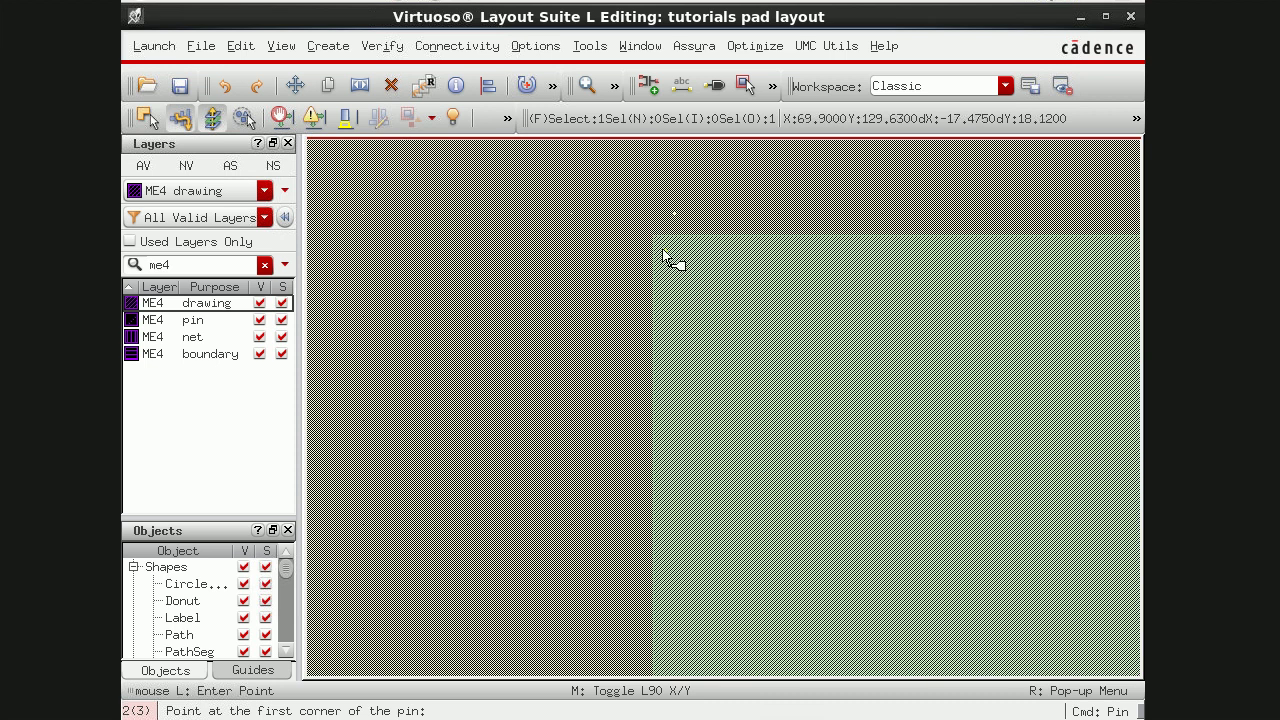
pyautogui.keyDown('ctrl'); pyautogui.scroll(2, 660, 251); pyautogui.keyUp('ctrl')
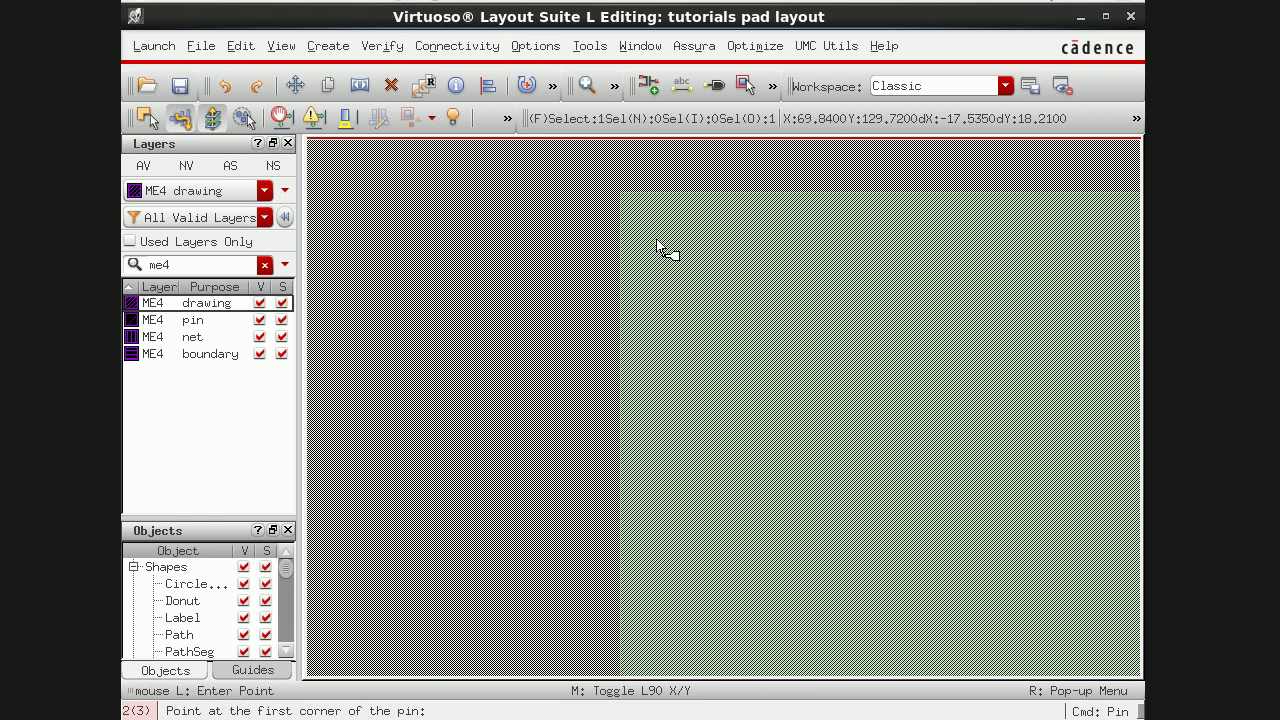
pyautogui.click(623, 197)
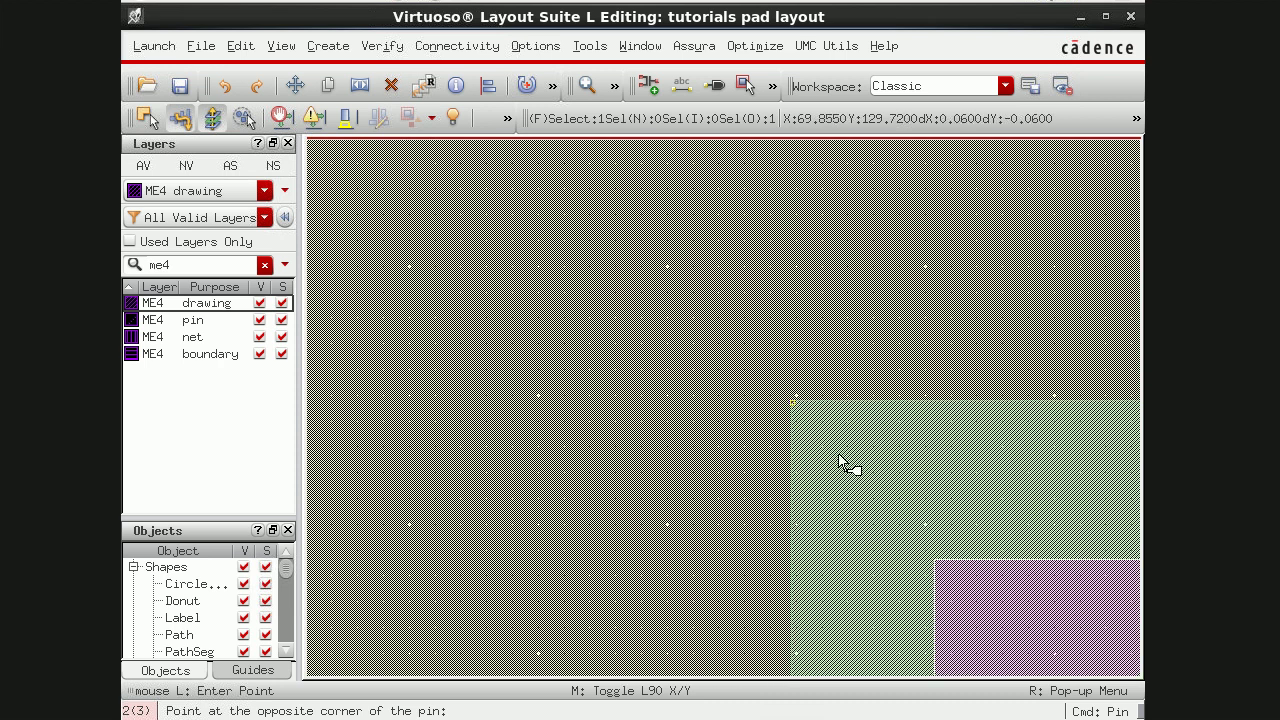
pyautogui.click(219, 197)
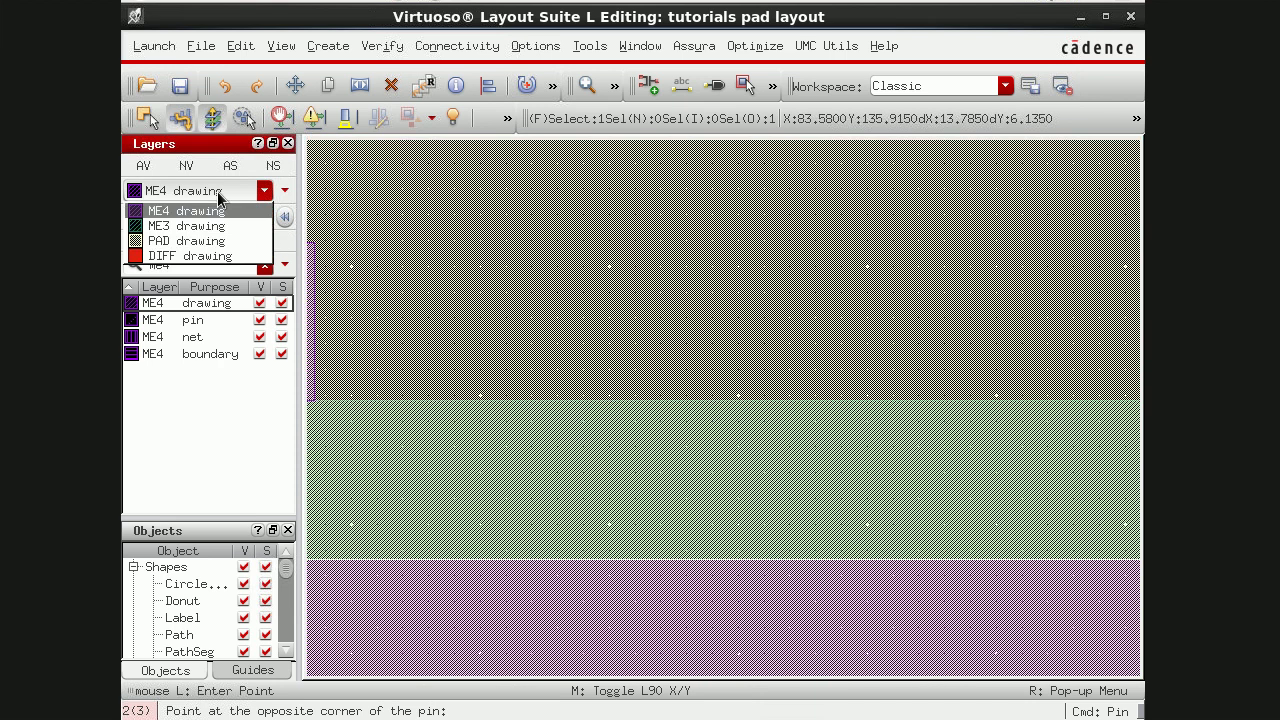
pyautogui.click(218, 226)
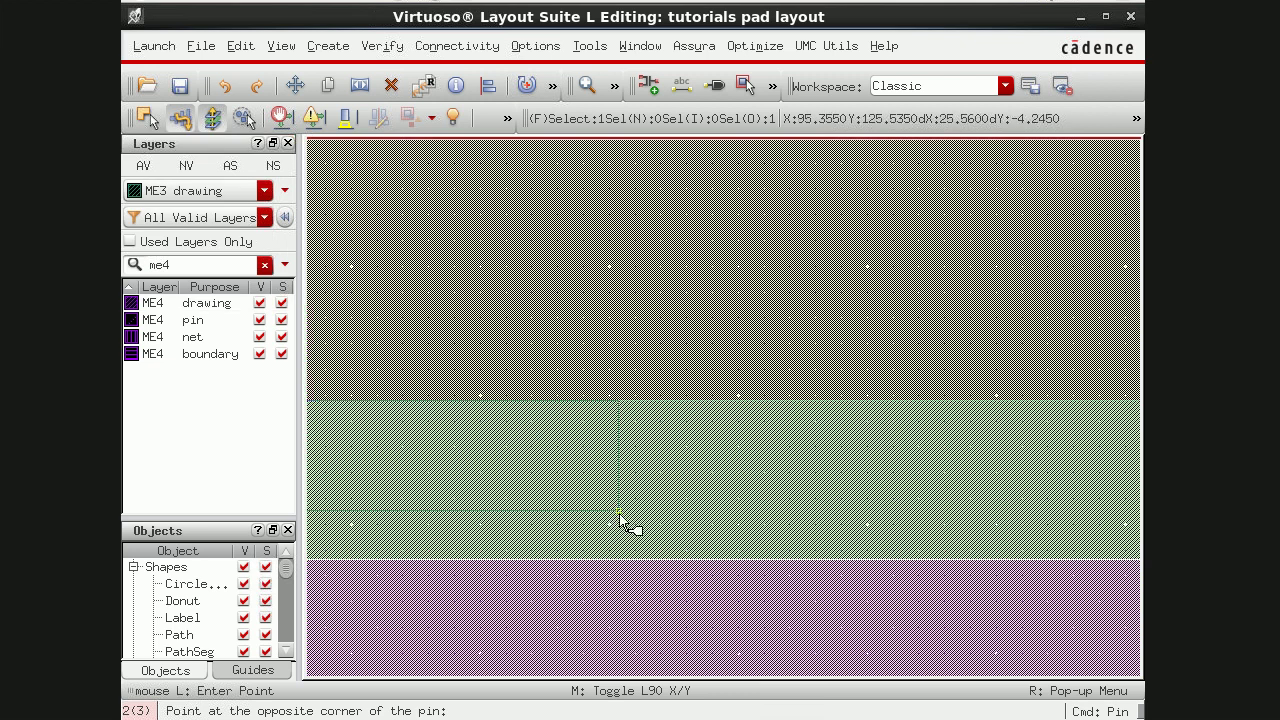
pyautogui.keyDown('ctrl'); pyautogui.scroll(-3, 640, 537); pyautogui.keyUp('ctrl')
pyautogui.scroll(-3, 687, 568)
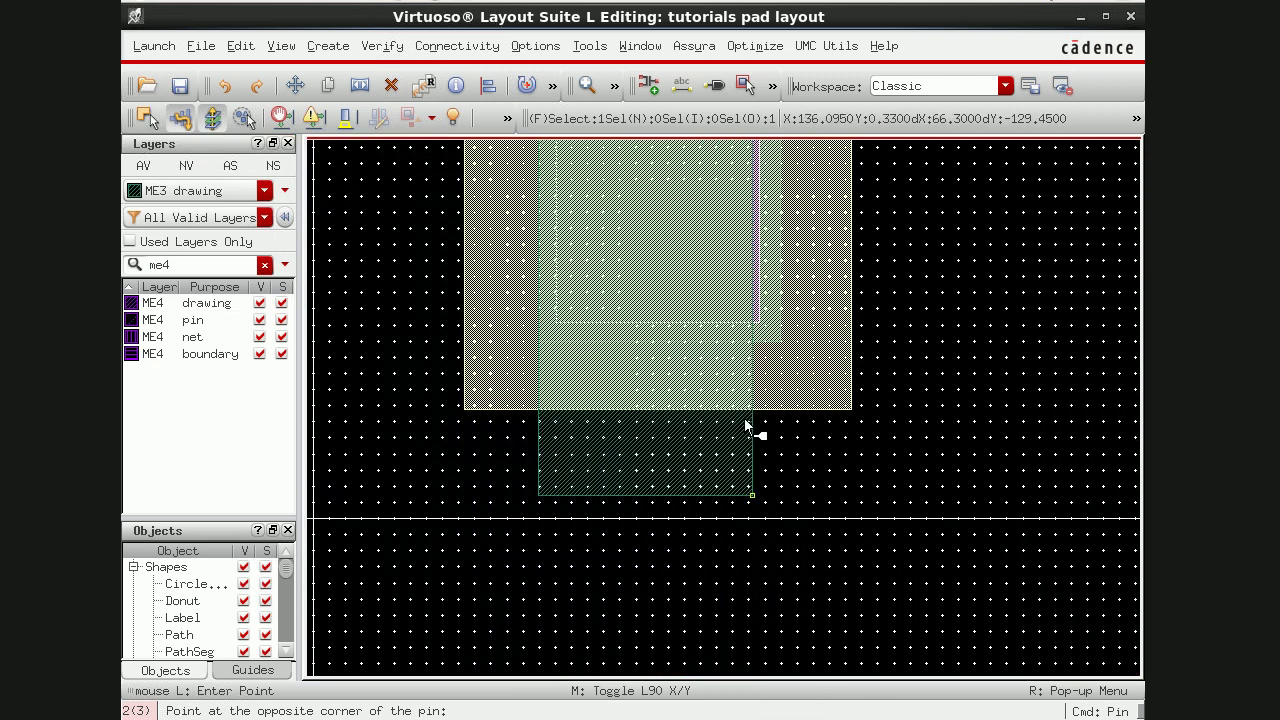
pyautogui.keyDown('ctrl'); pyautogui.scroll(3, 777, 349); pyautogui.keyUp('ctrl')
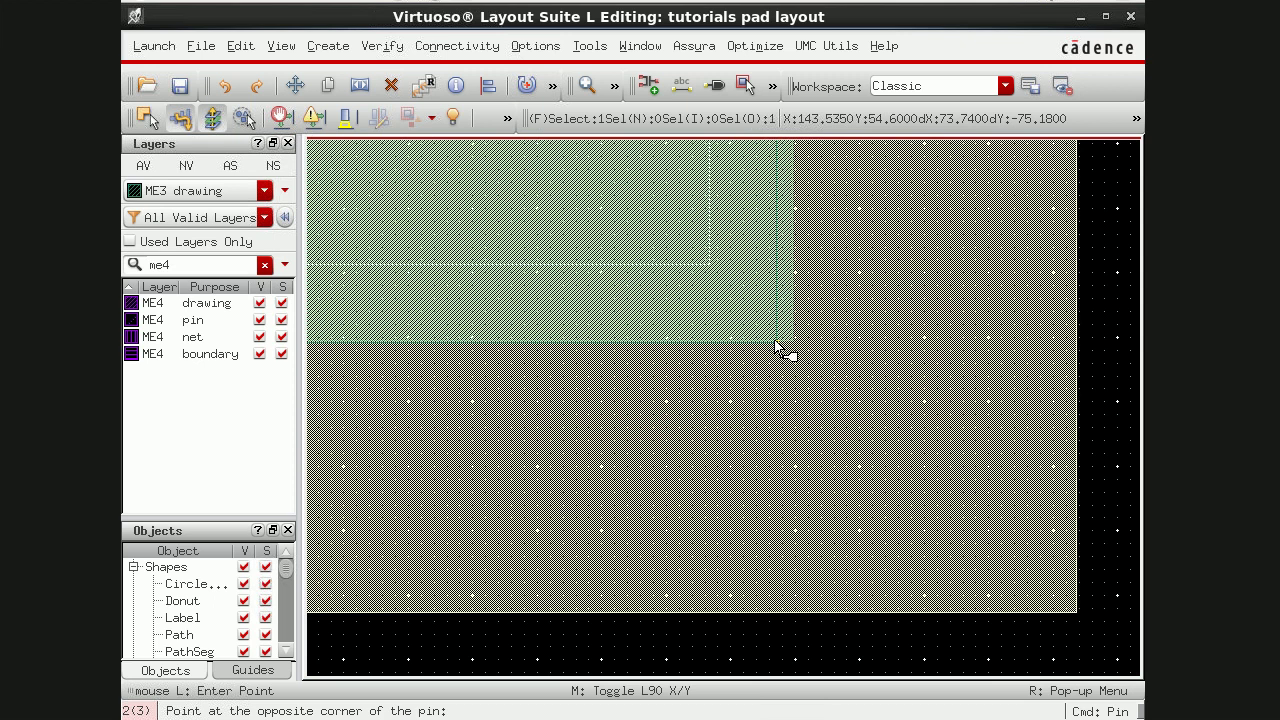
pyautogui.keyDown('ctrl'); pyautogui.scroll(2, 777, 349); pyautogui.keyUp('ctrl')
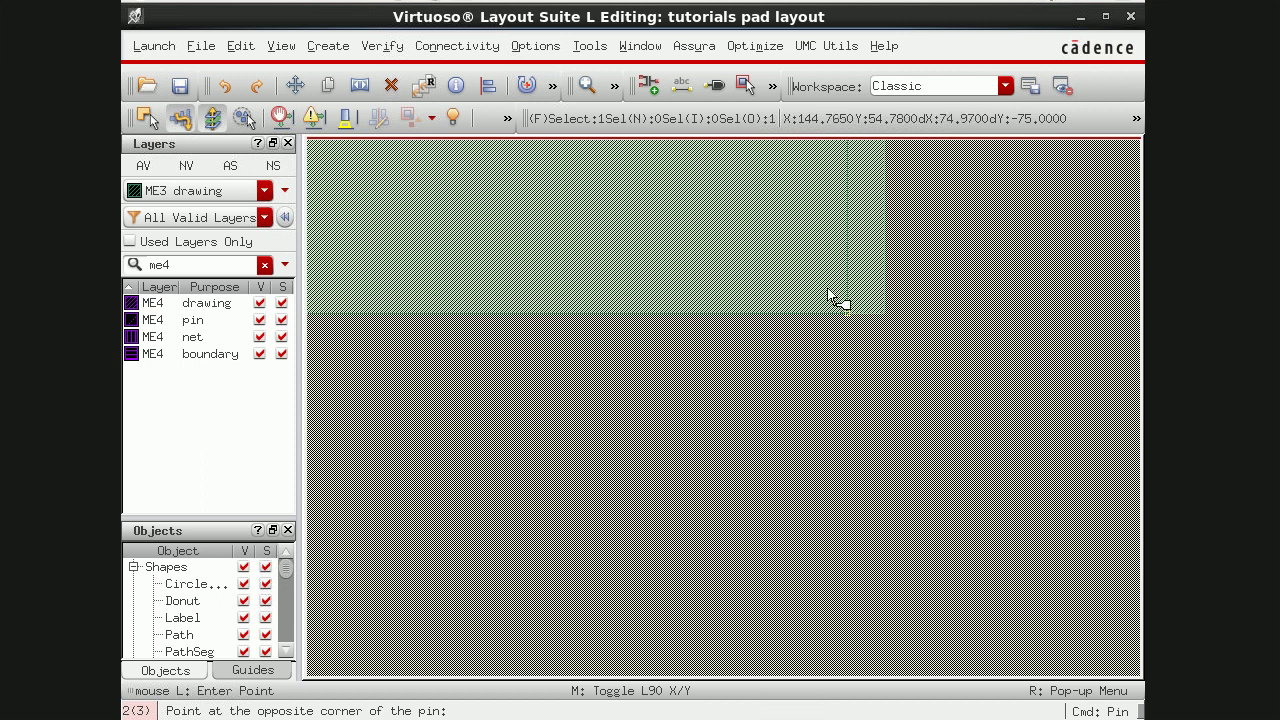
pyautogui.click(884, 316)
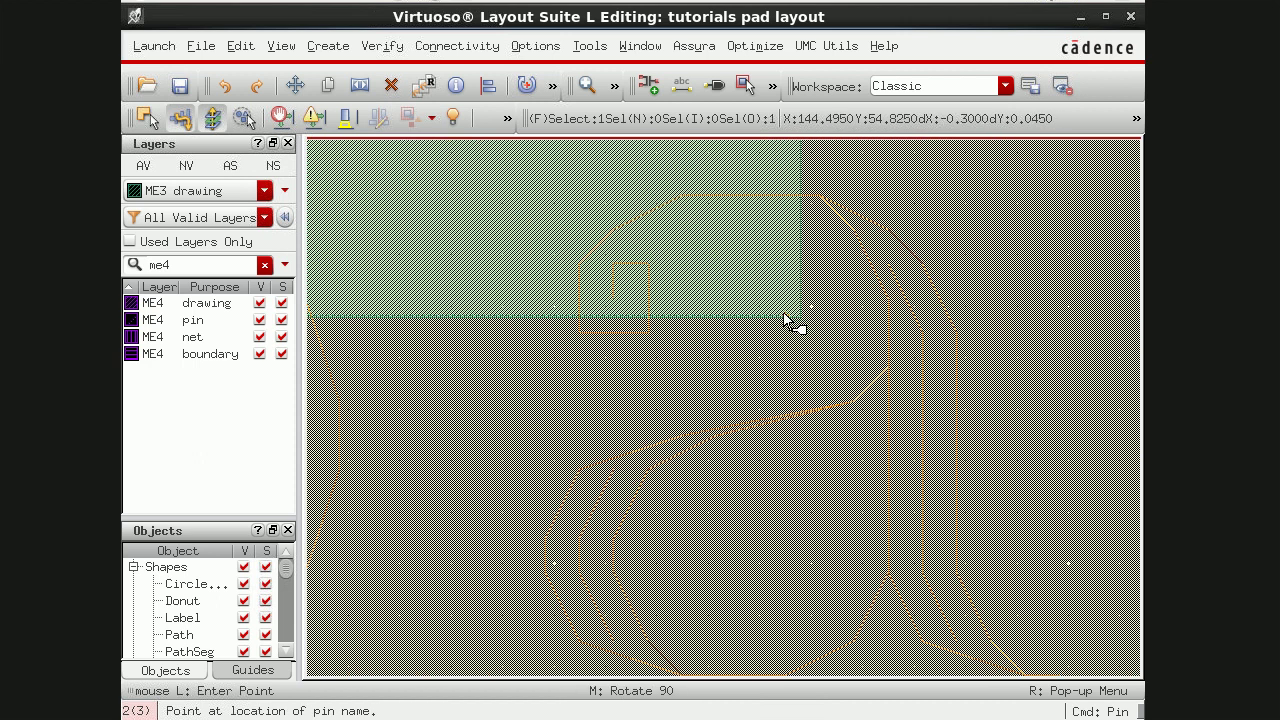
# Step: Place the pad pin name near the centre of the ME4 rectangle
pyautogui.scroll(-5, 785, 318)
pyautogui.scroll(3, 772, 312)
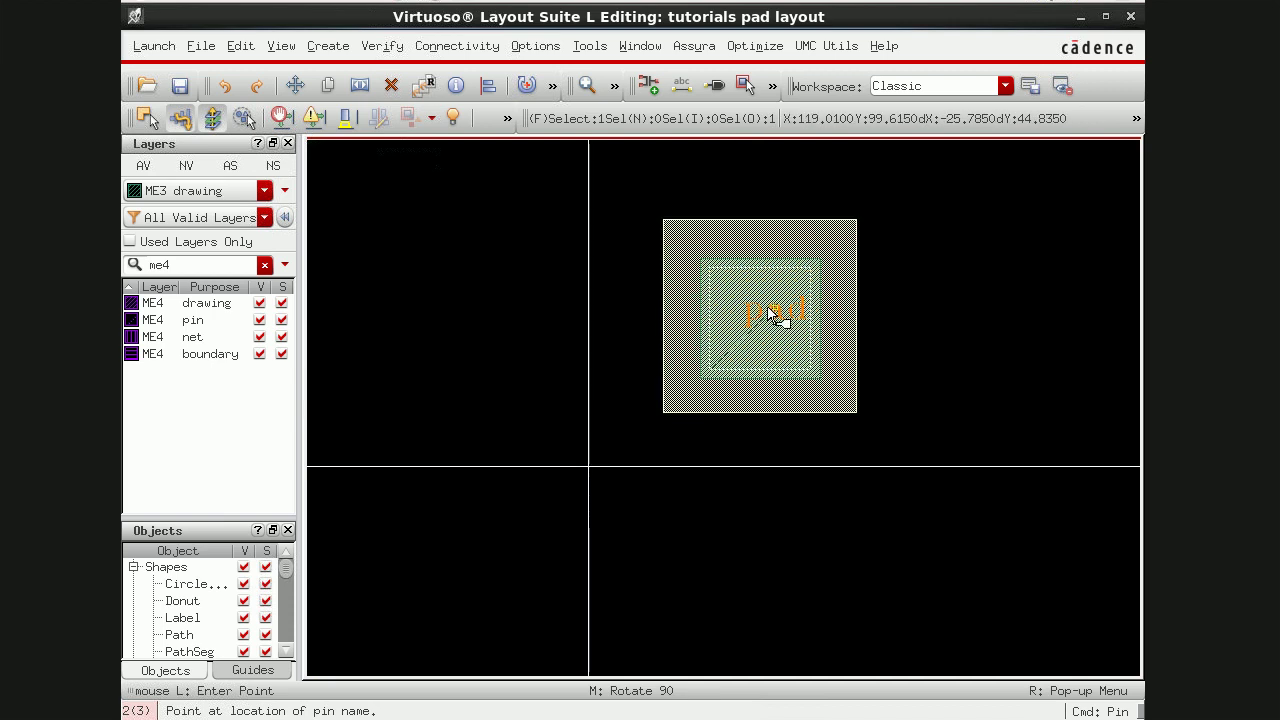
pyautogui.scroll(2, 770, 314)
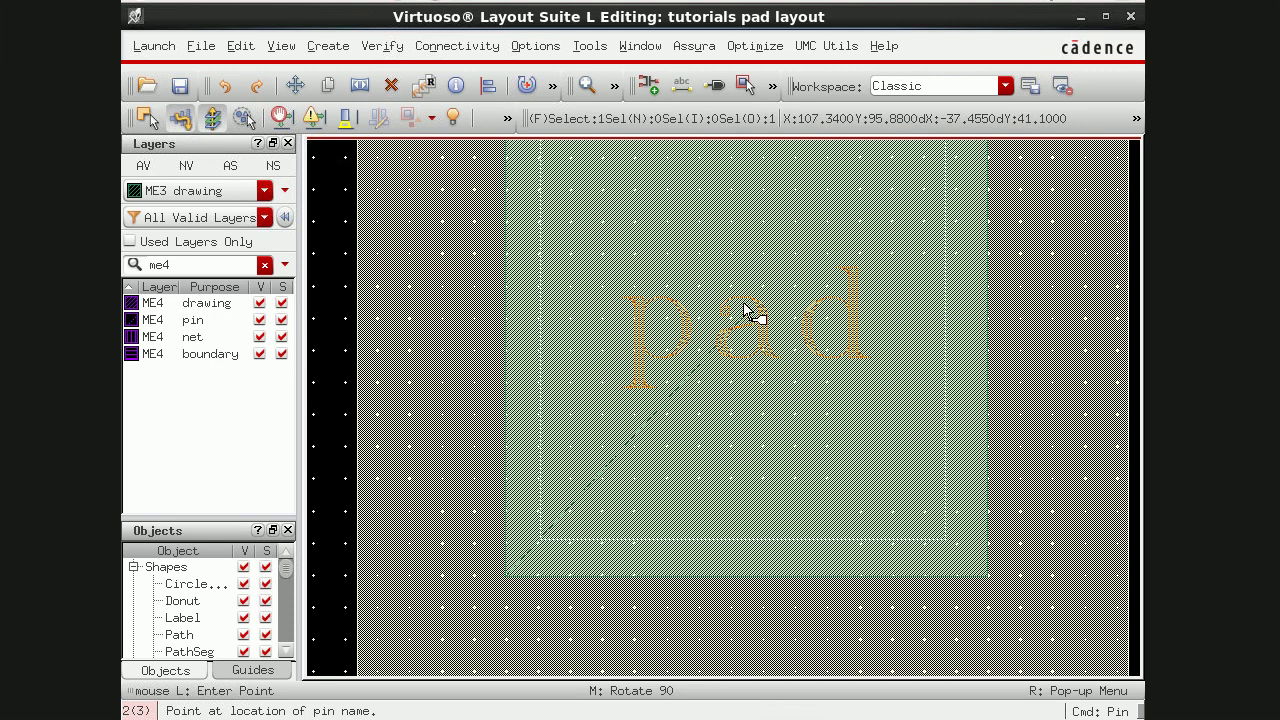
pyautogui.click(749, 289)
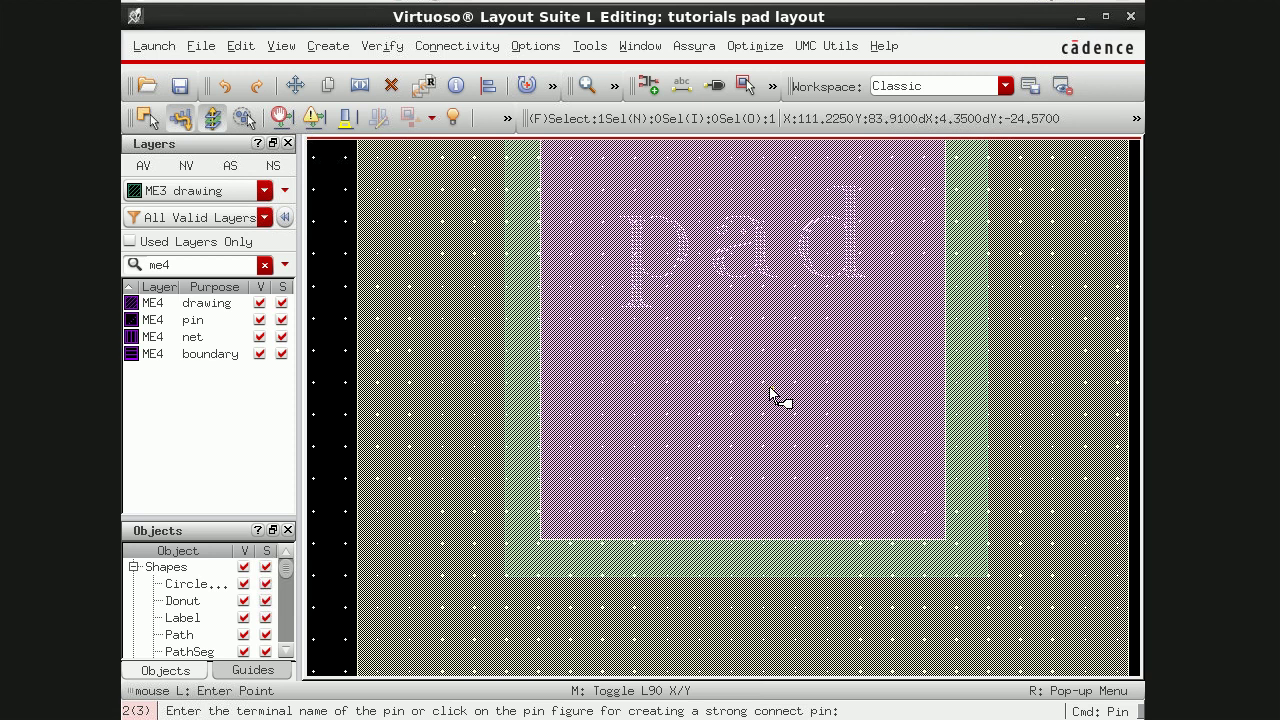
# Step: Save the pad layout and run an Assura DRC on its full area
pyautogui.scroll(-2, 772, 393)
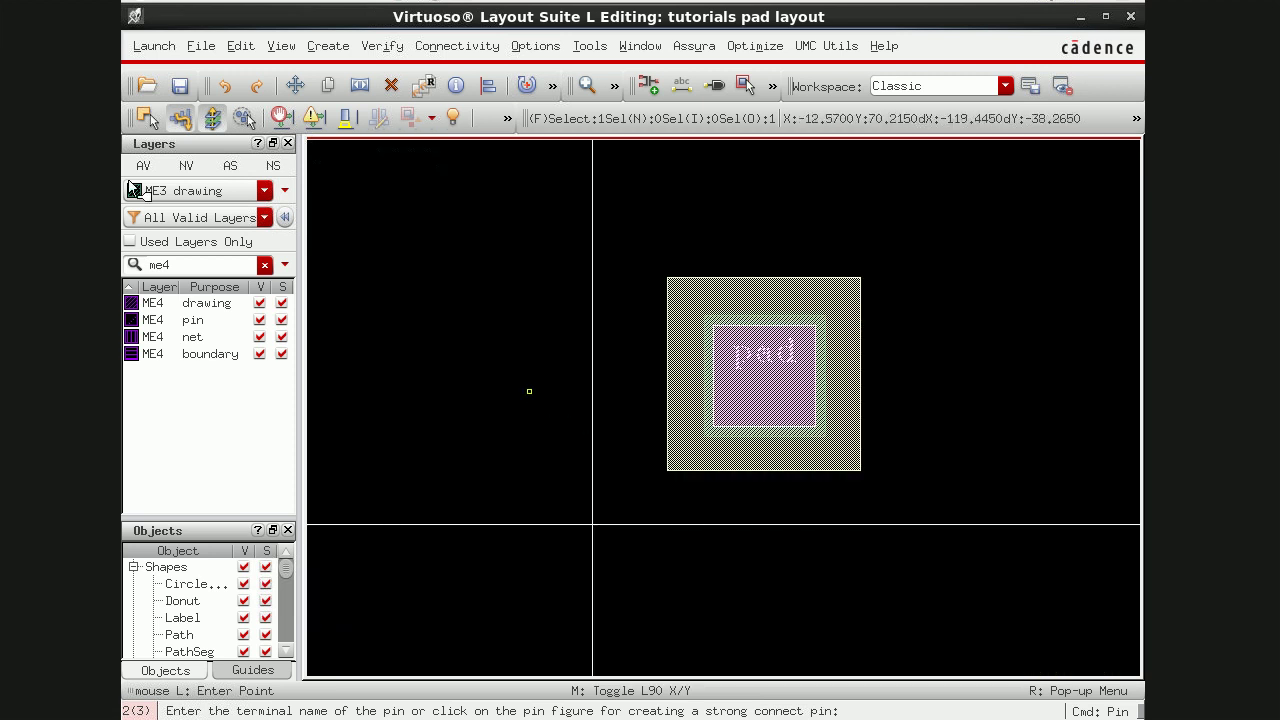
pyautogui.click(177, 89)
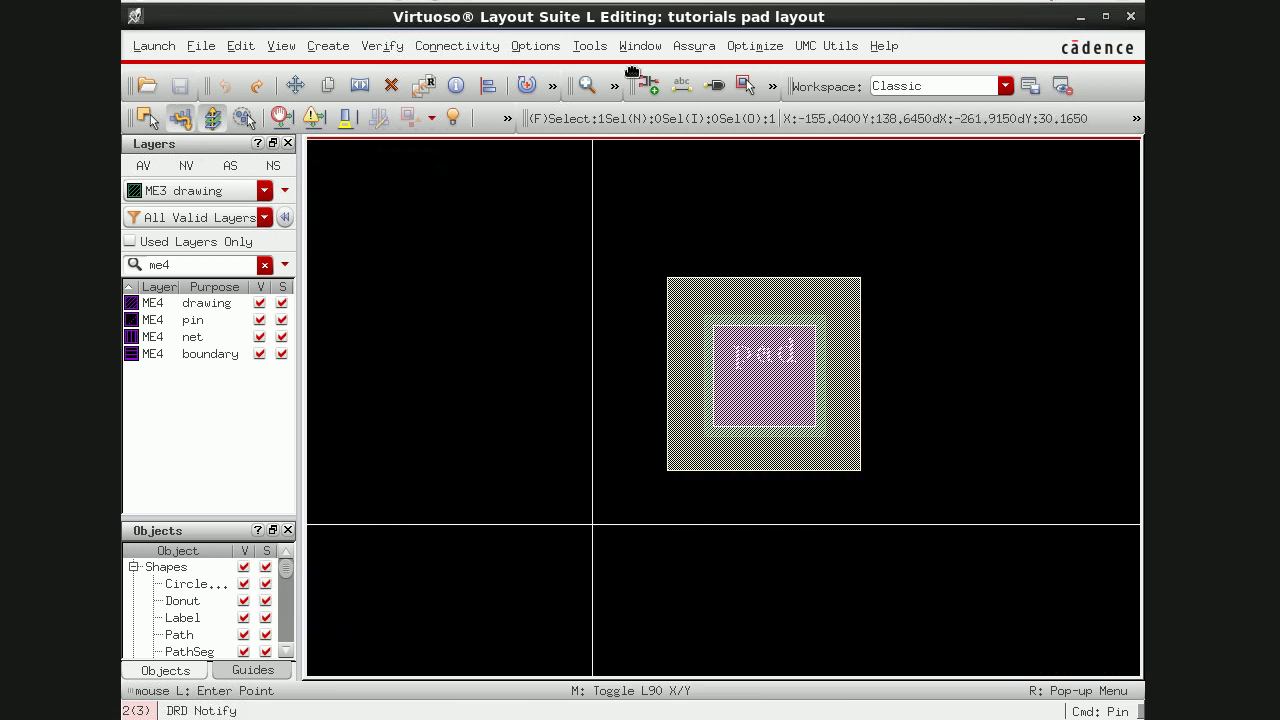
pyautogui.click(692, 48)
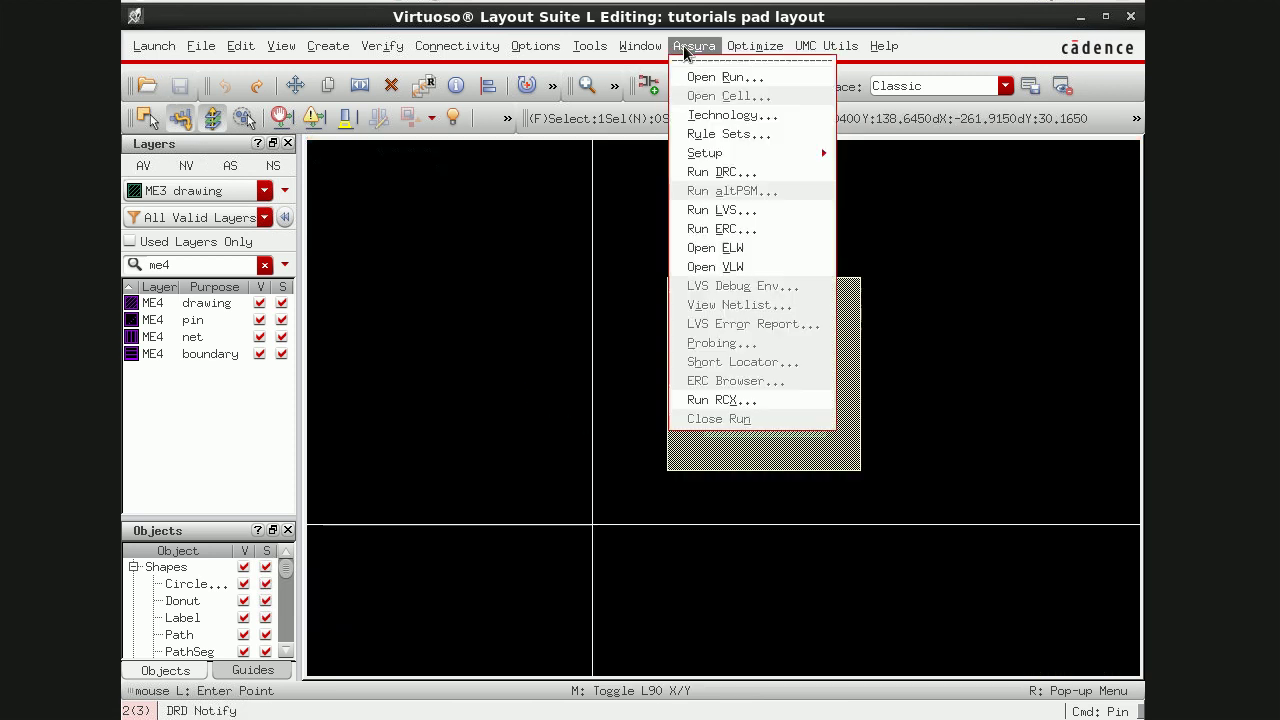
pyautogui.click(711, 172)
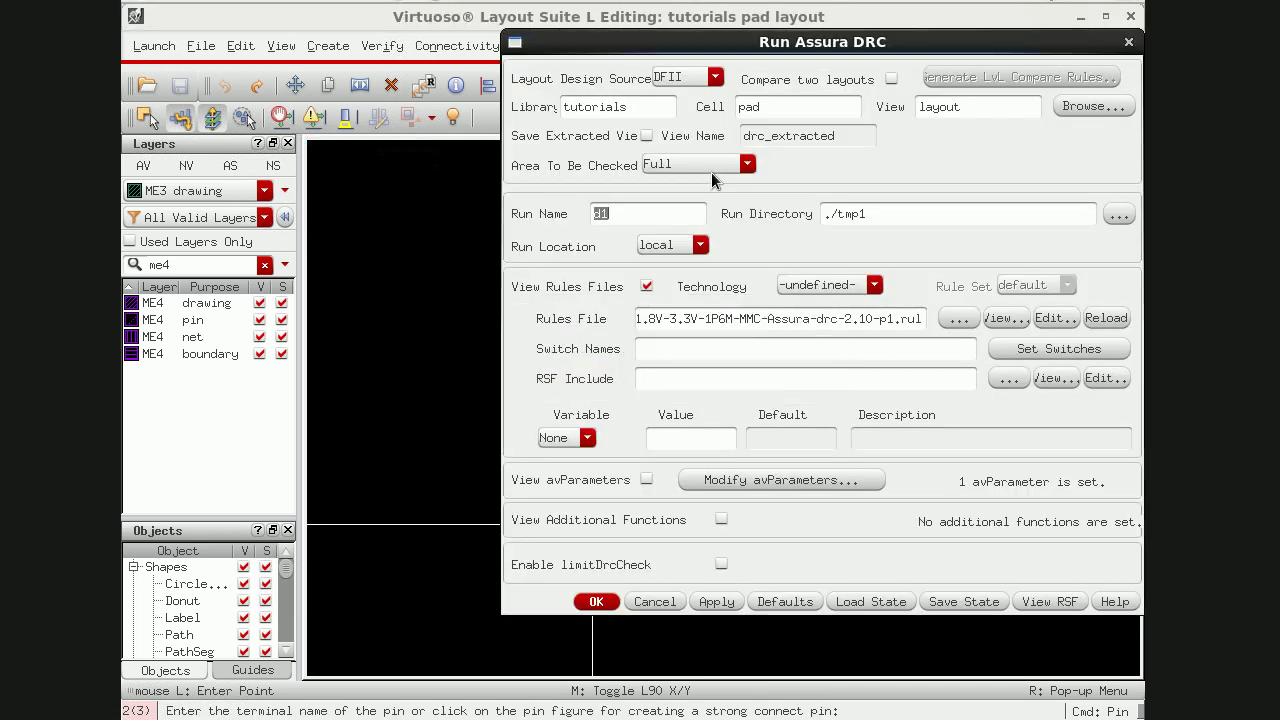
pyautogui.press('Return')
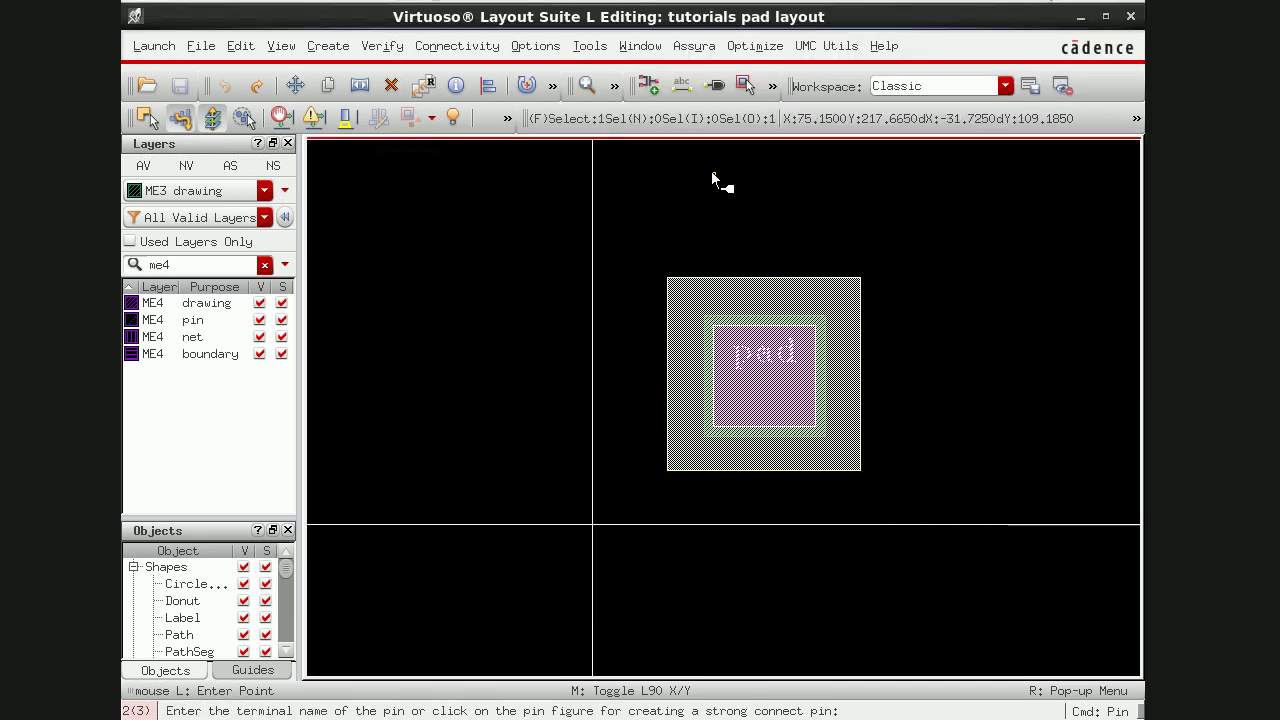
pyautogui.press('Return')
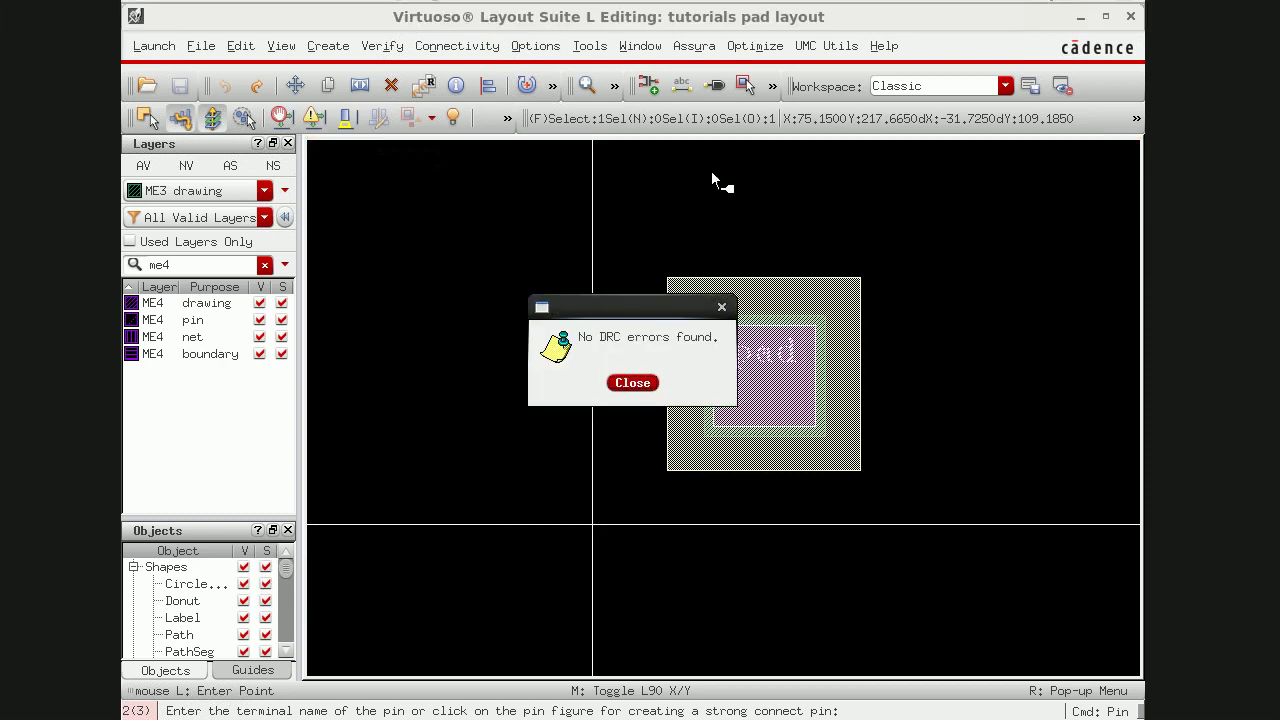
pyautogui.press('Return')
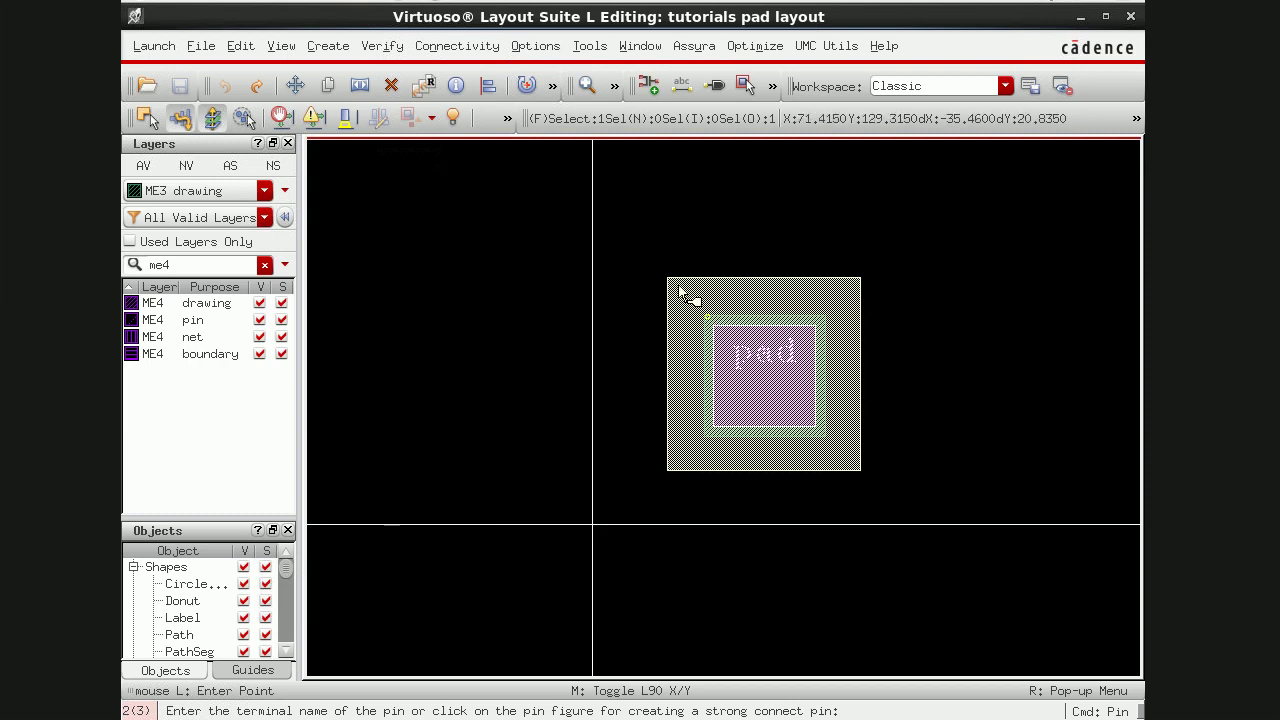
# Step: Close the pad layout and create a new layout cell view named padframes in the tutorials library, opened with Layout L
pyautogui.click(1130, 18)
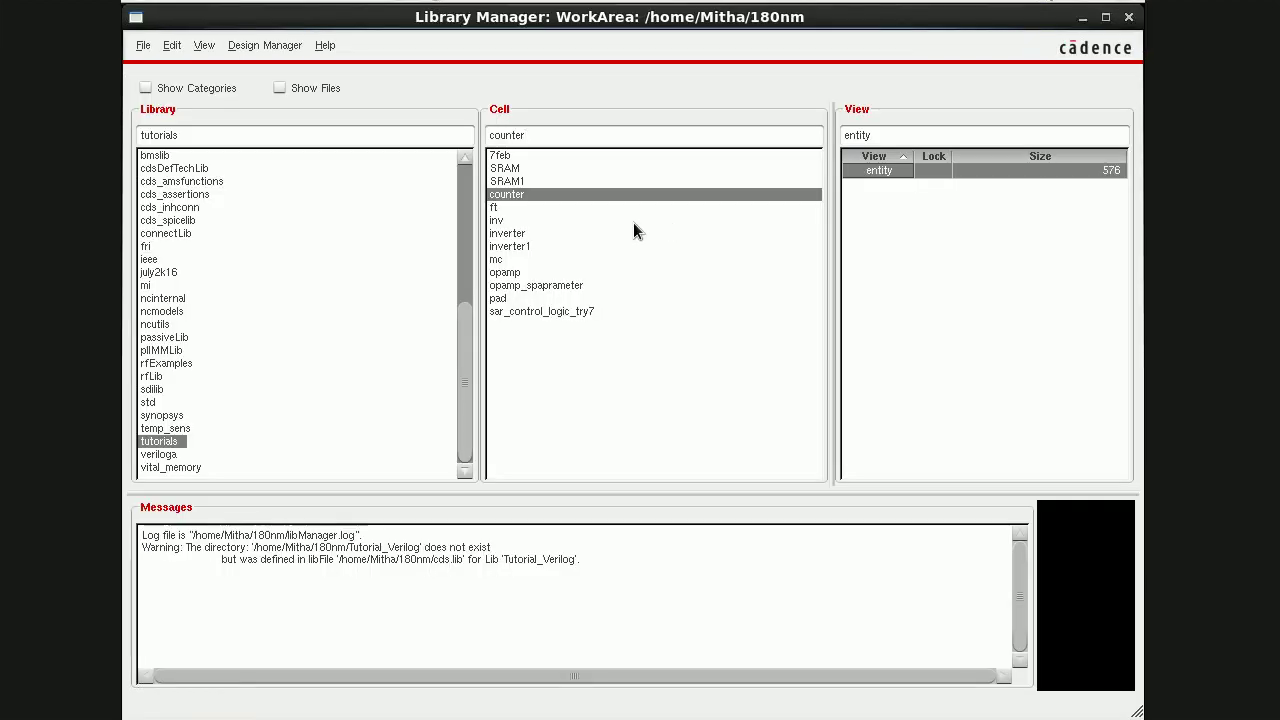
pyautogui.click(142, 48)
pyautogui.moveTo(263, 66)
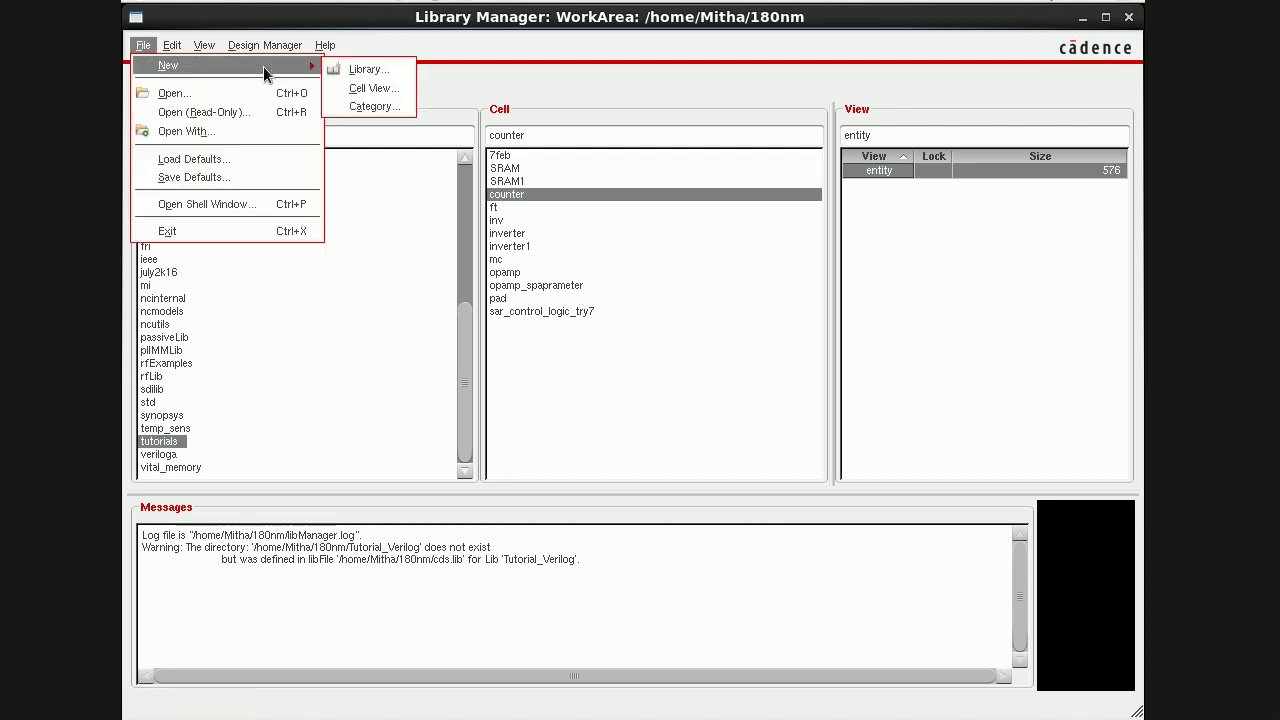
pyautogui.click(362, 85)
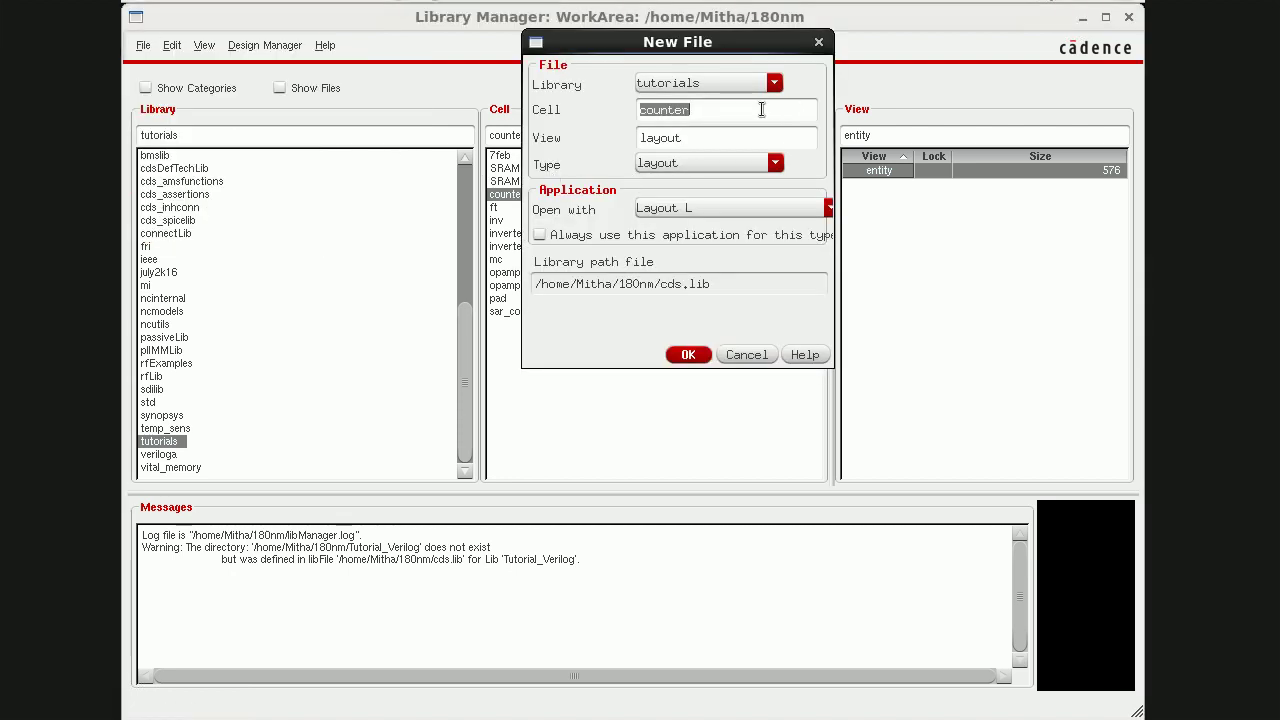
pyautogui.write('padframes')
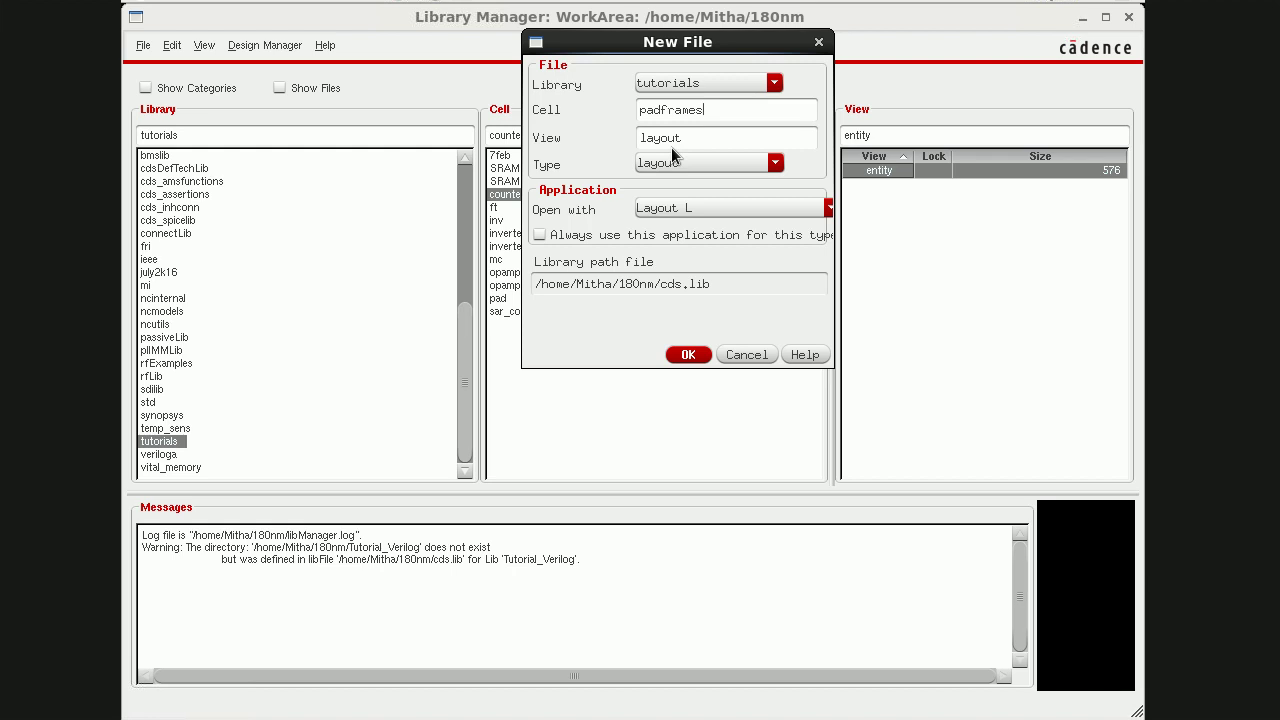
pyautogui.click(688, 355)
pyautogui.doubleClick(677, 23)
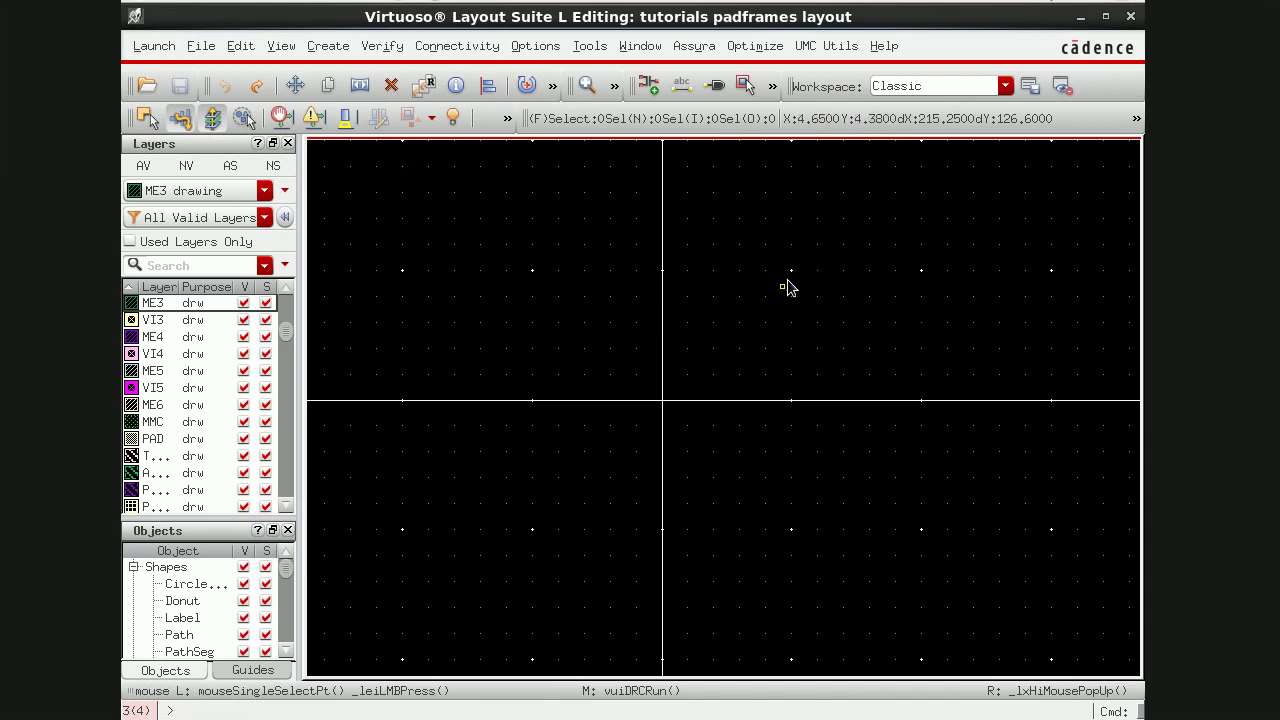
# Step: Place one instance of the pad cell's layout view from the tutorials library, above and to the right of the origin
pyautogui.click(648, 85)
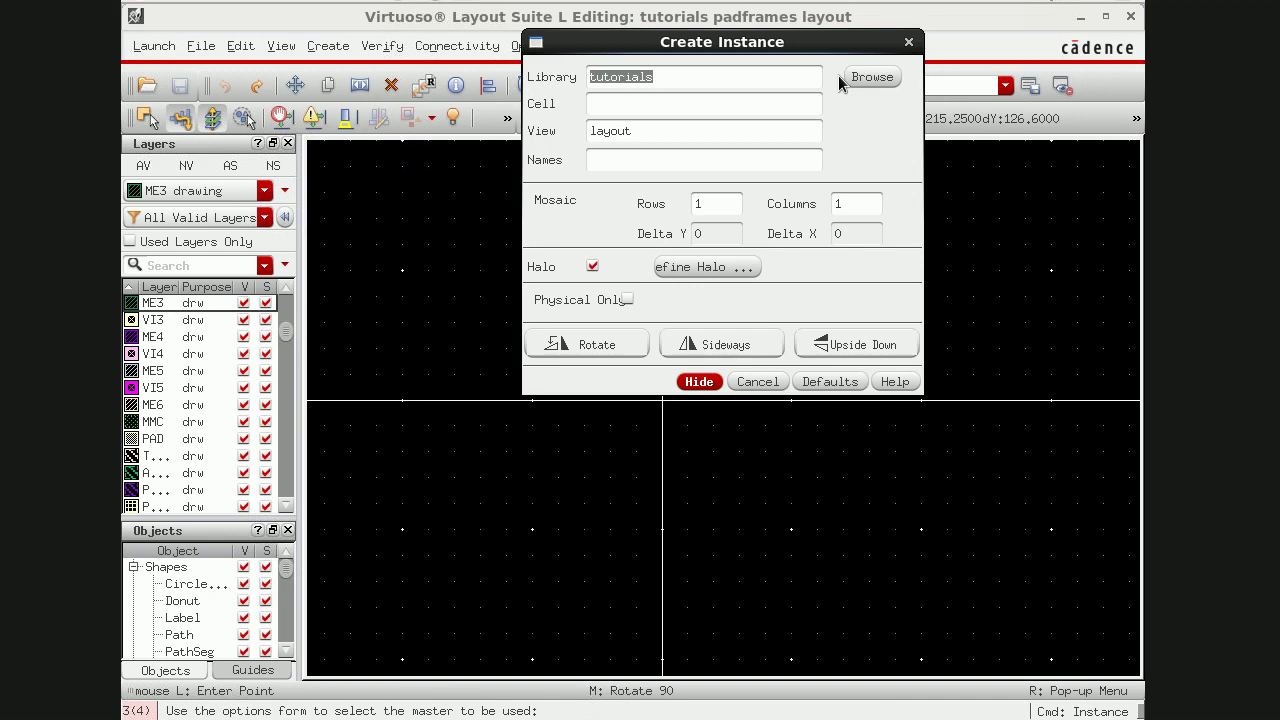
pyautogui.click(868, 77)
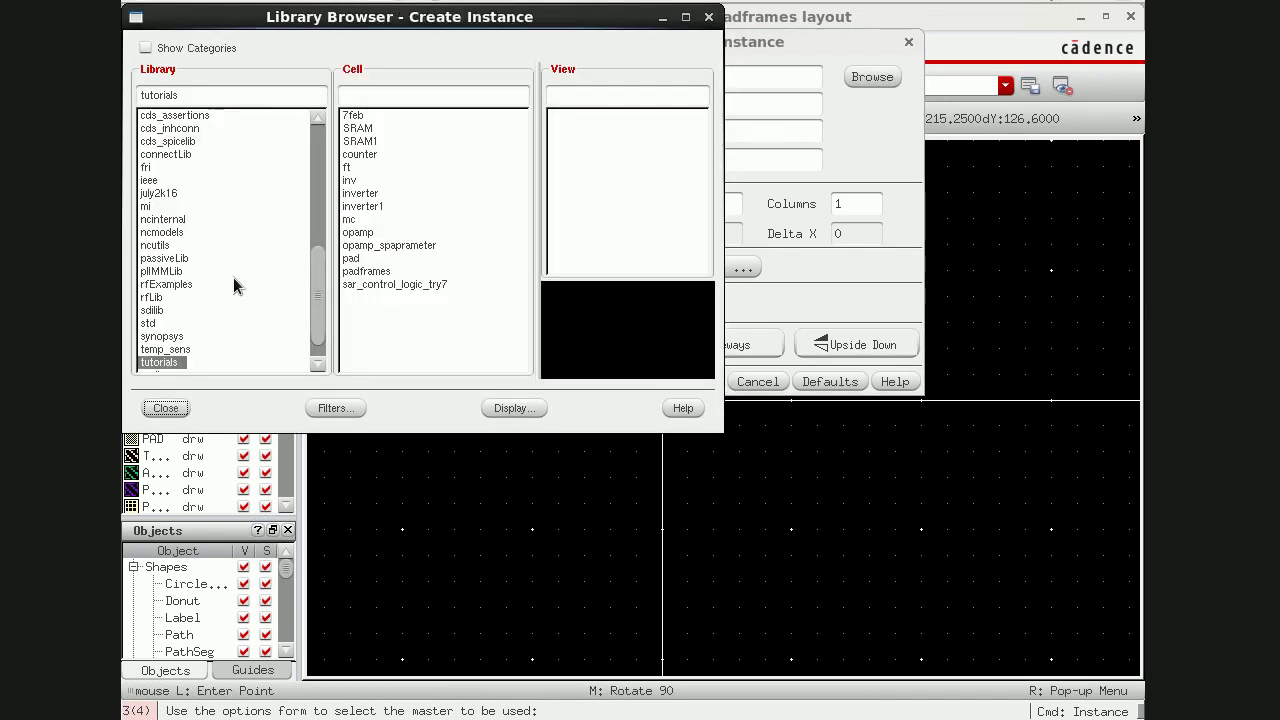
pyautogui.click(358, 259)
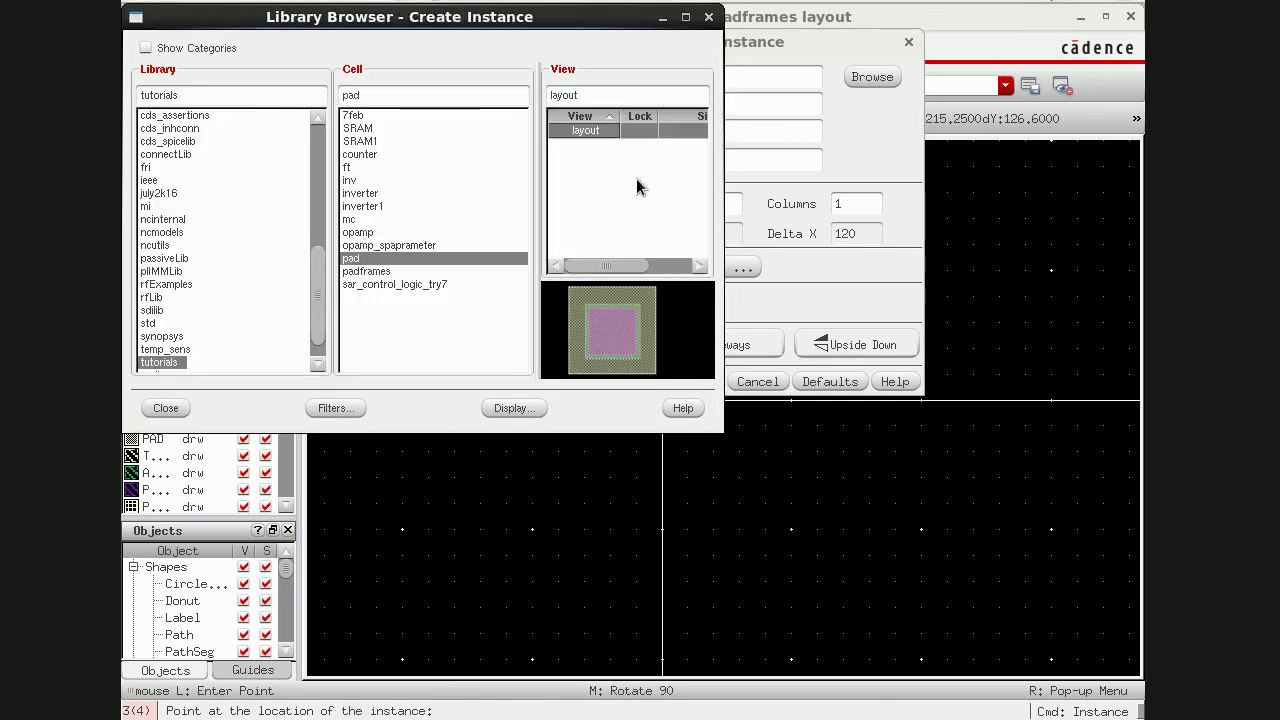
pyautogui.click(166, 408)
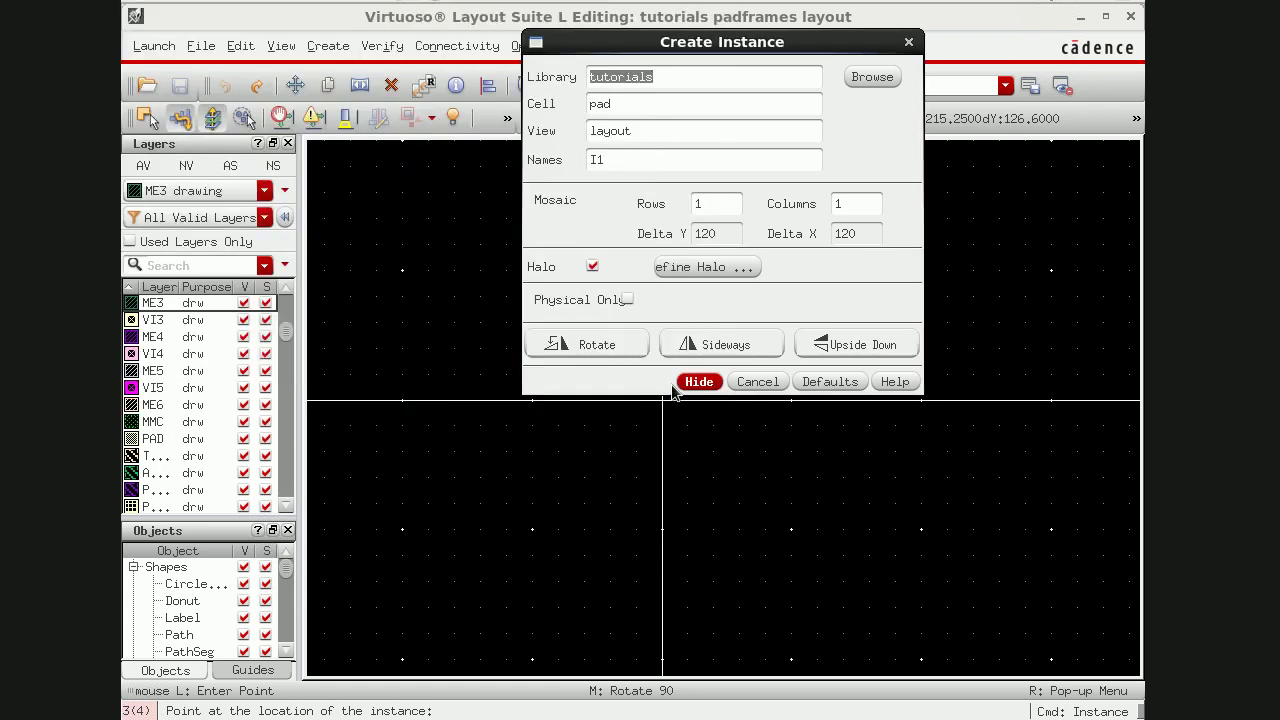
pyautogui.click(681, 381)
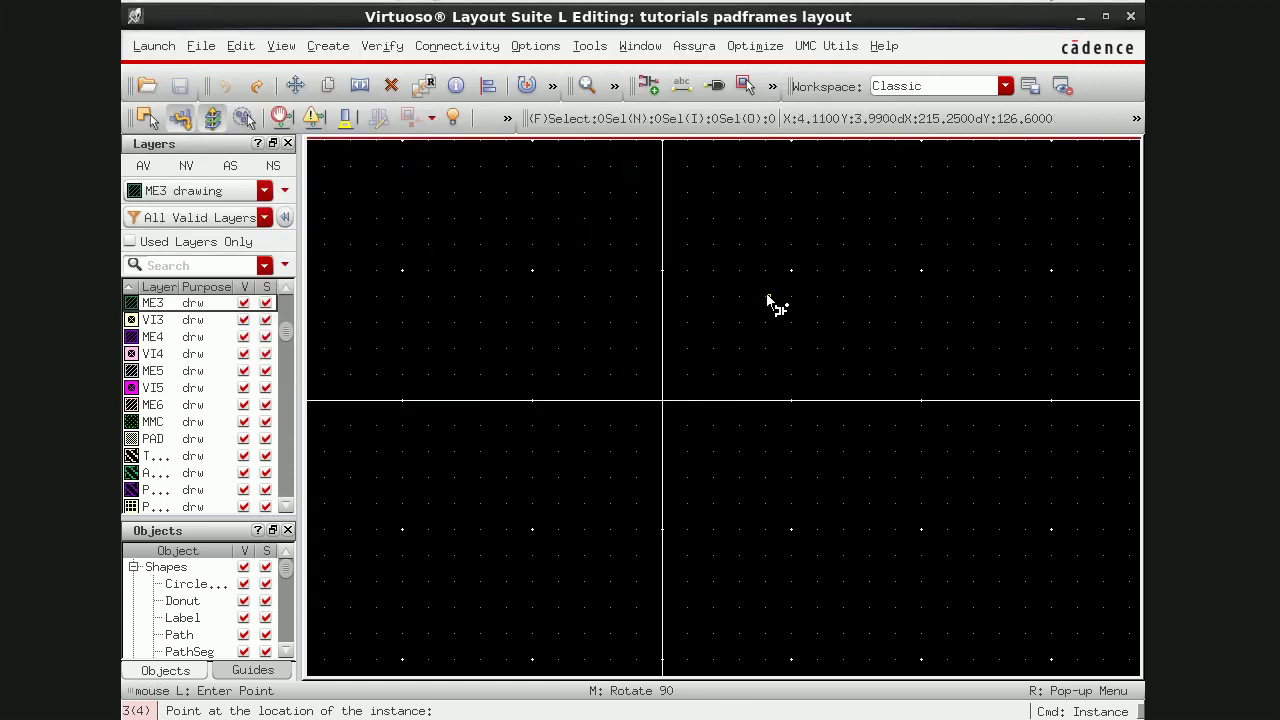
pyautogui.keyDown('ctrl'); pyautogui.scroll(-5, 768, 298); pyautogui.keyUp('ctrl')
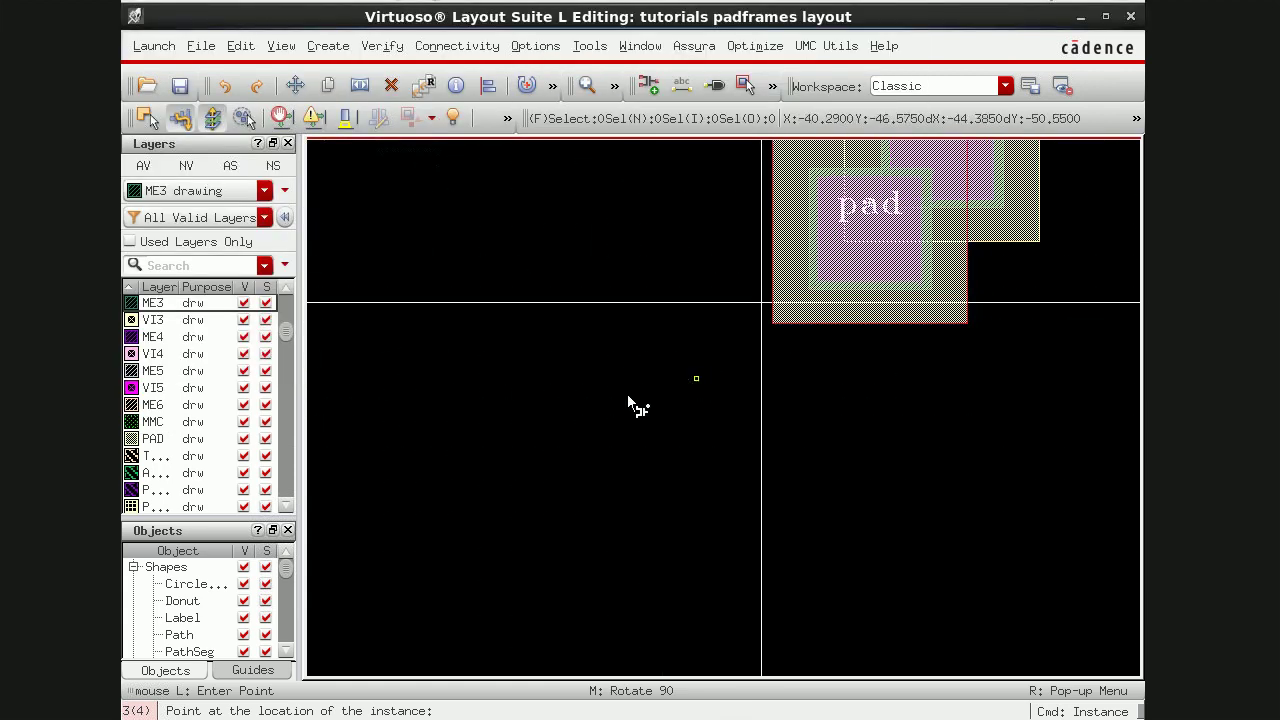
pyautogui.press('Escape')
pyautogui.press('Up')
pyautogui.press('Up')
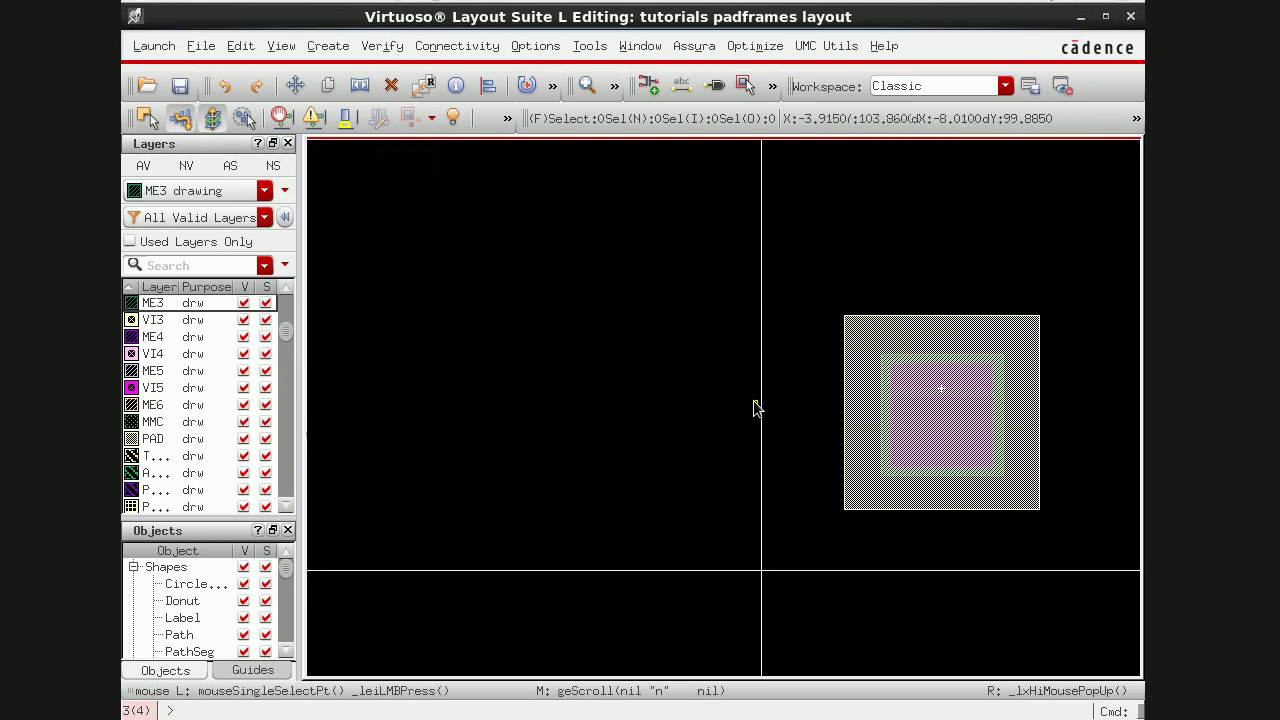
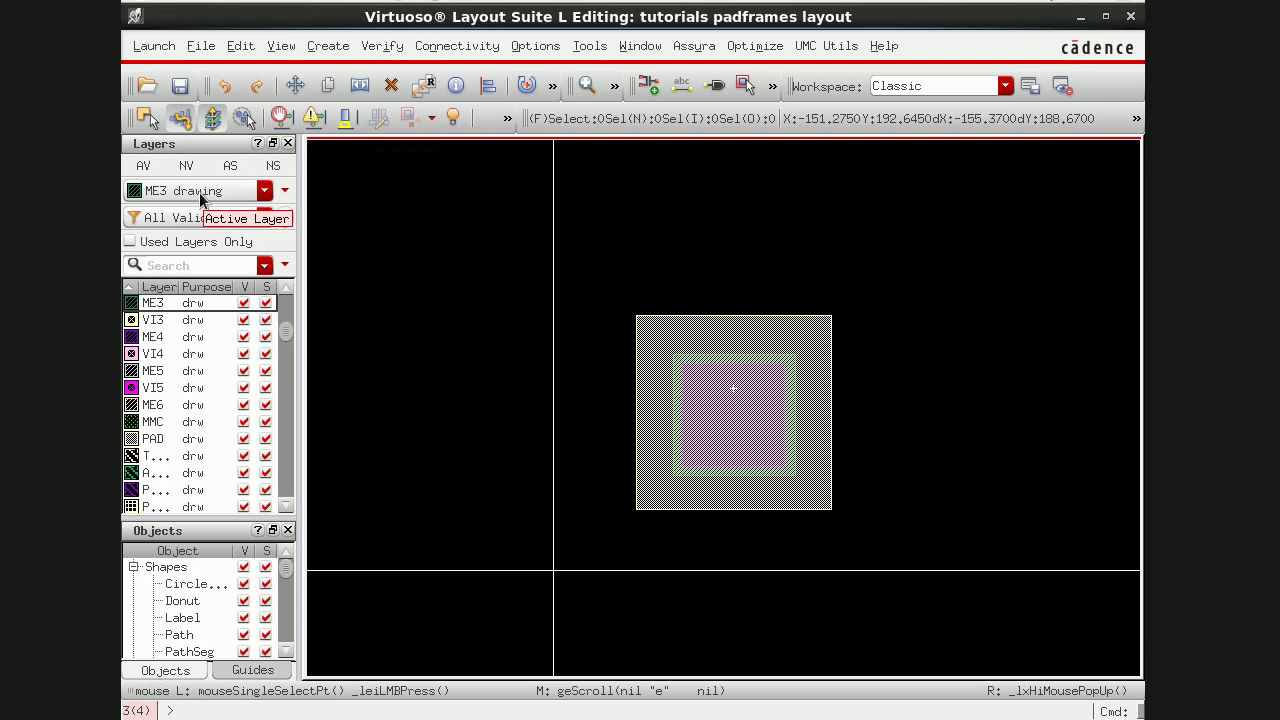
# Step: Find the ME5 layers and make ME5 drawing the active layer
pyautogui.click(192, 265)
pyautogui.write('me5')
pyautogui.click(151, 306)
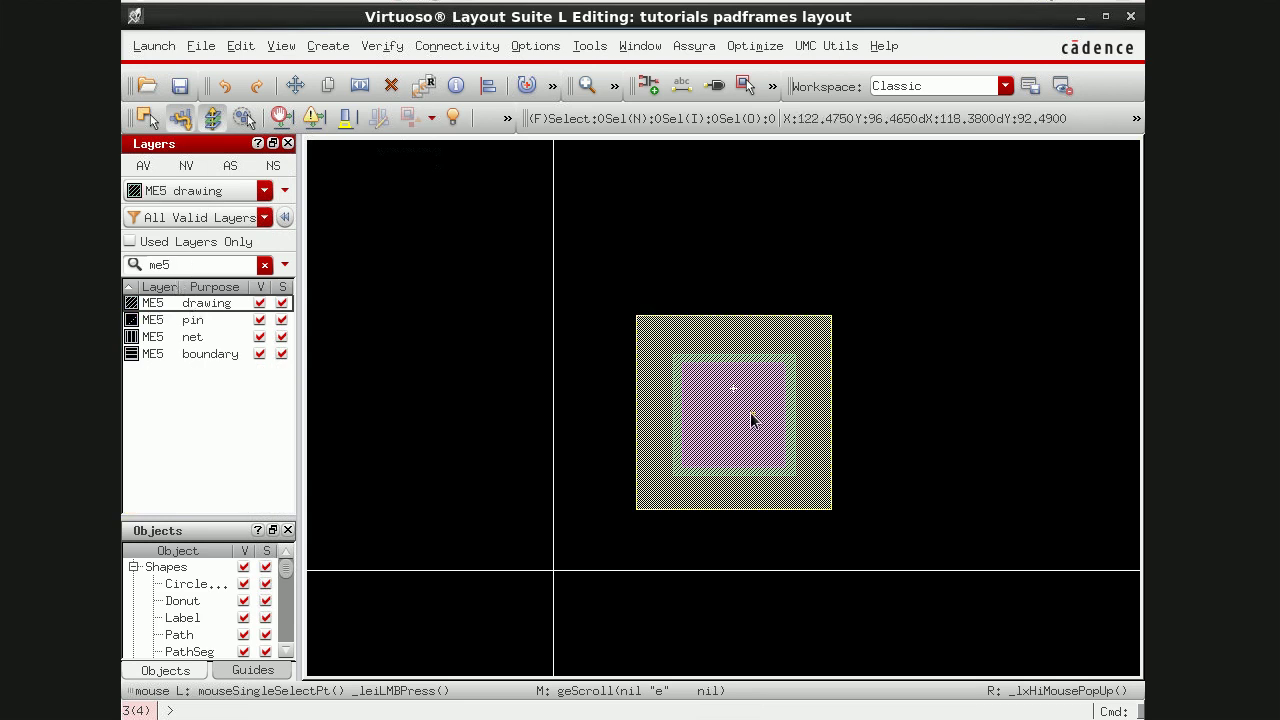
pyautogui.press('r')
pyautogui.keyDown('ctrl'); pyautogui.scroll(3, 723, 400); pyautogui.keyUp('ctrl')
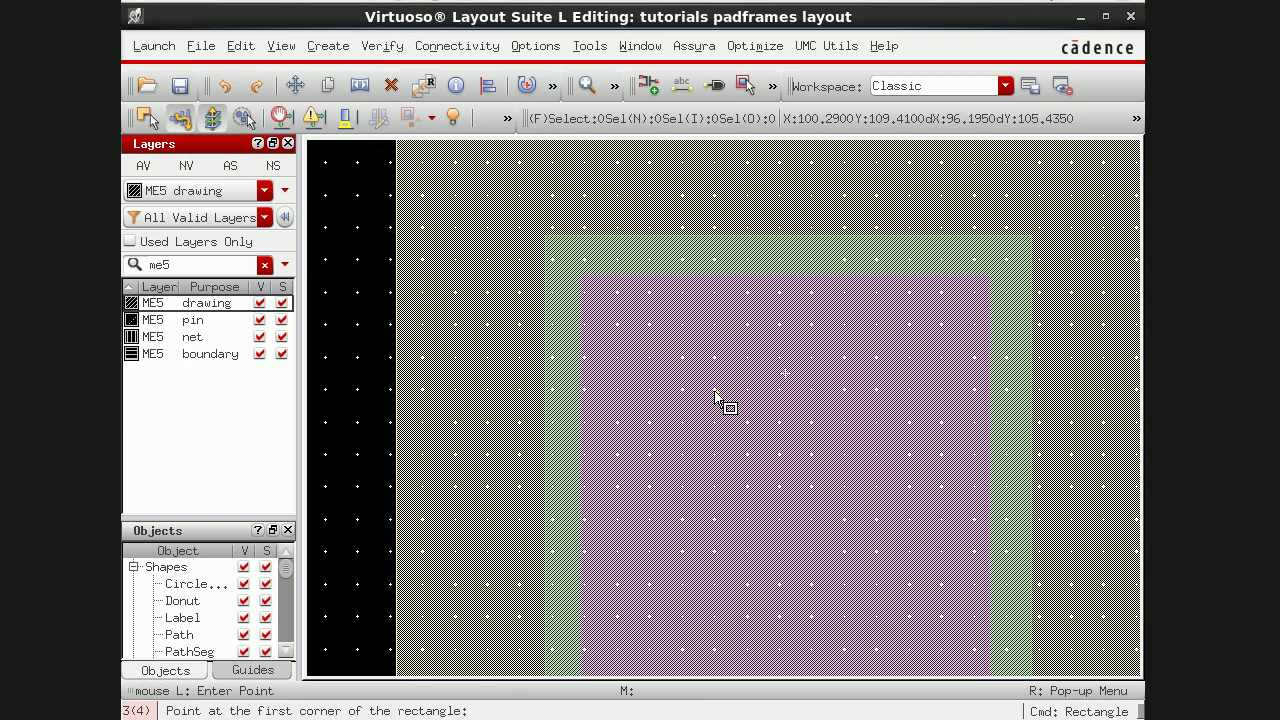
pyautogui.click(648, 358)
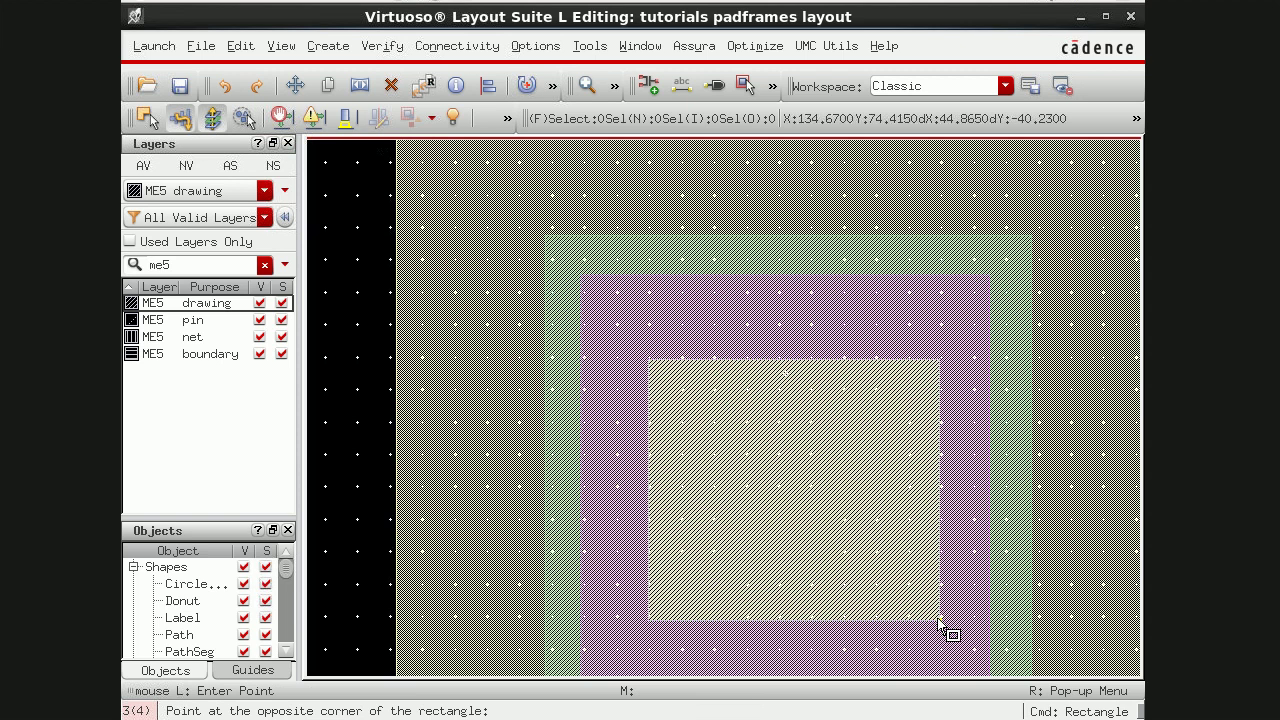
pyautogui.press('Escape')
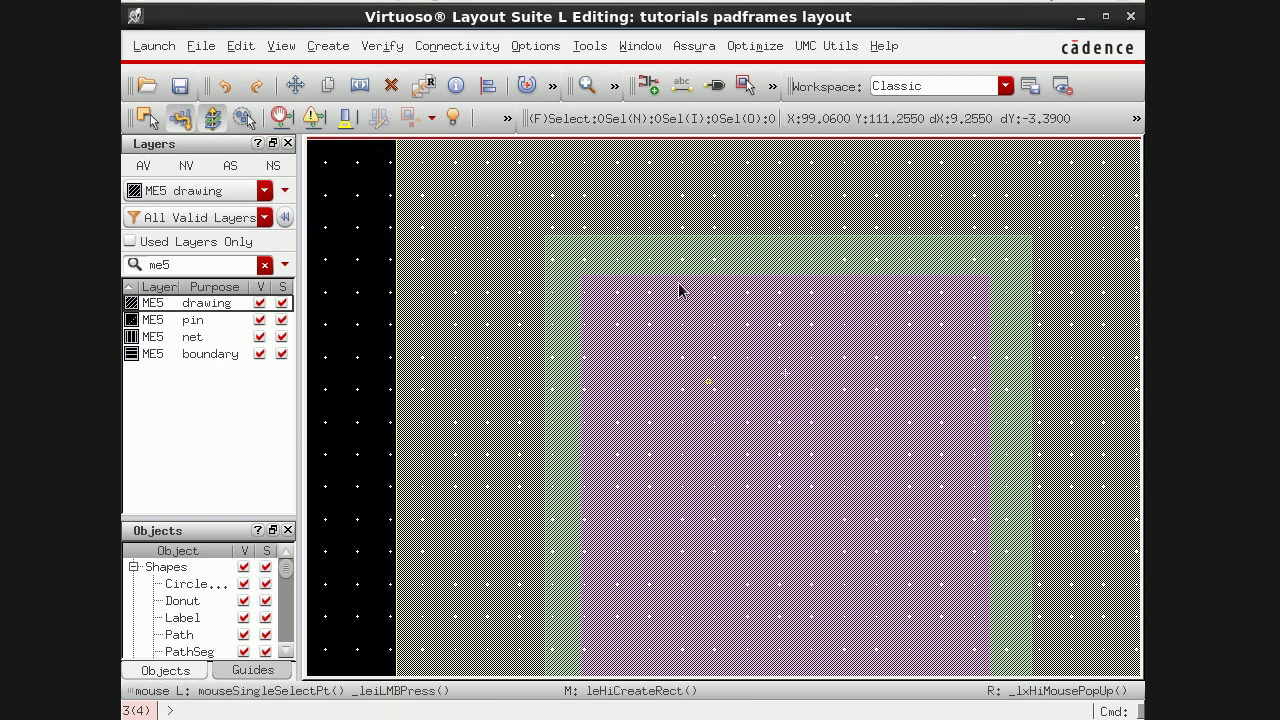
# Step: Set up a rectangular inputOutput shape pin with terminal name pin<1>, displaying the name at height 18 in roman font
pyautogui.click(712, 91)
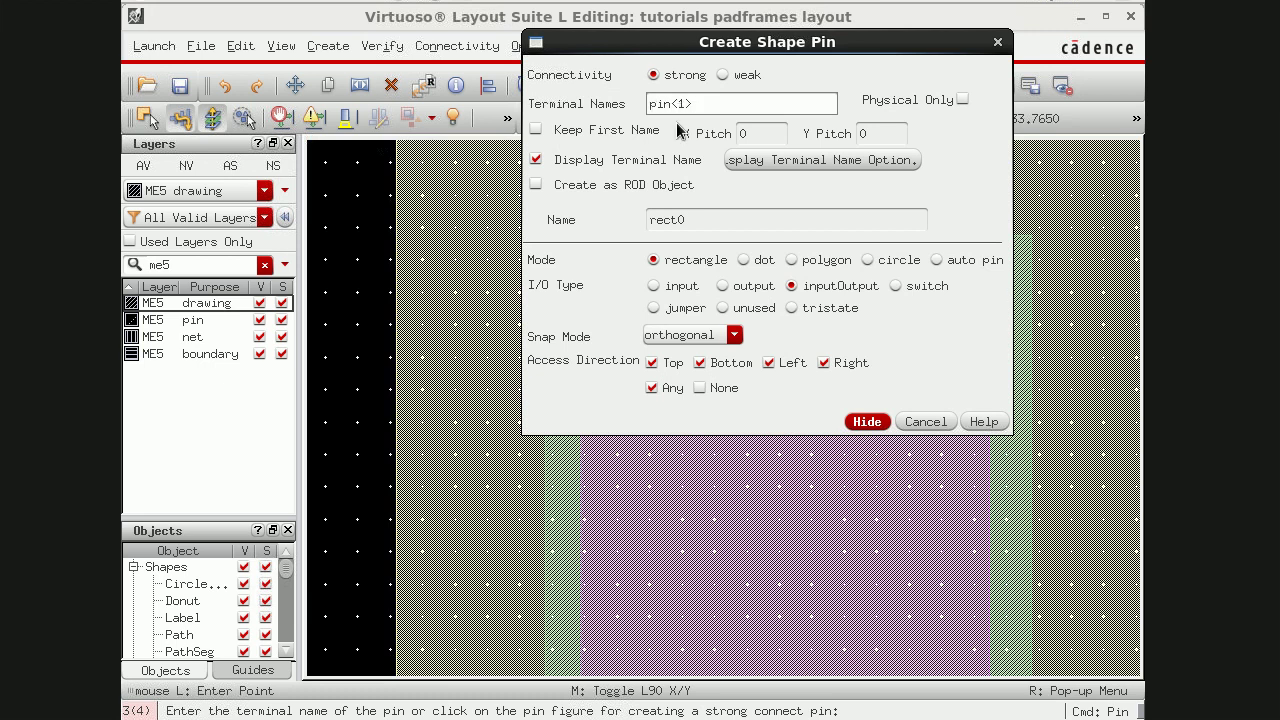
pyautogui.click(785, 161)
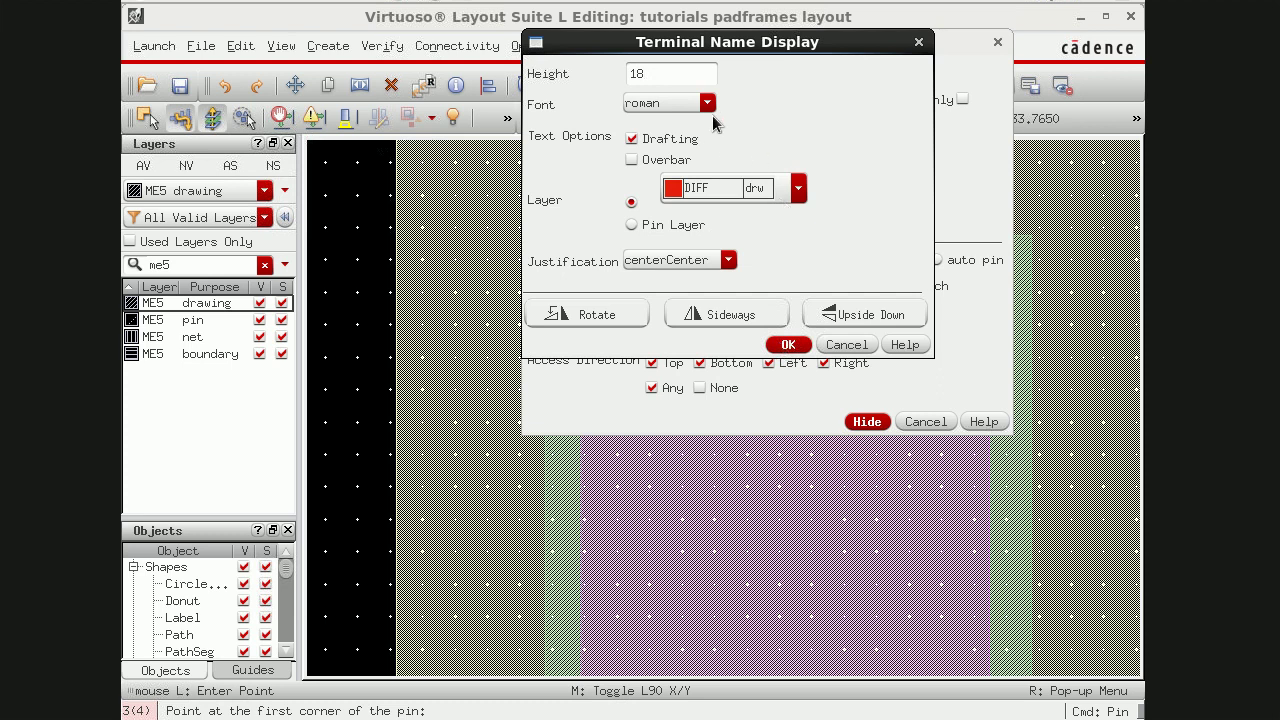
pyautogui.click(788, 344)
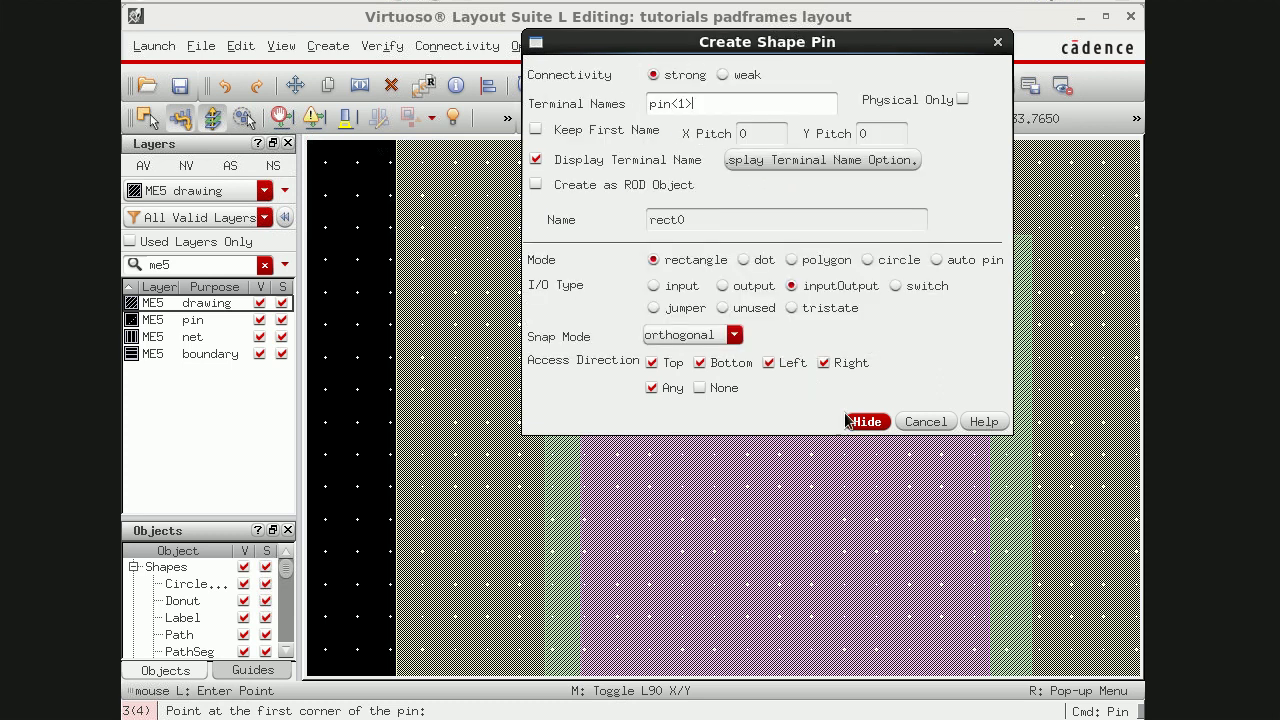
pyautogui.click(866, 422)
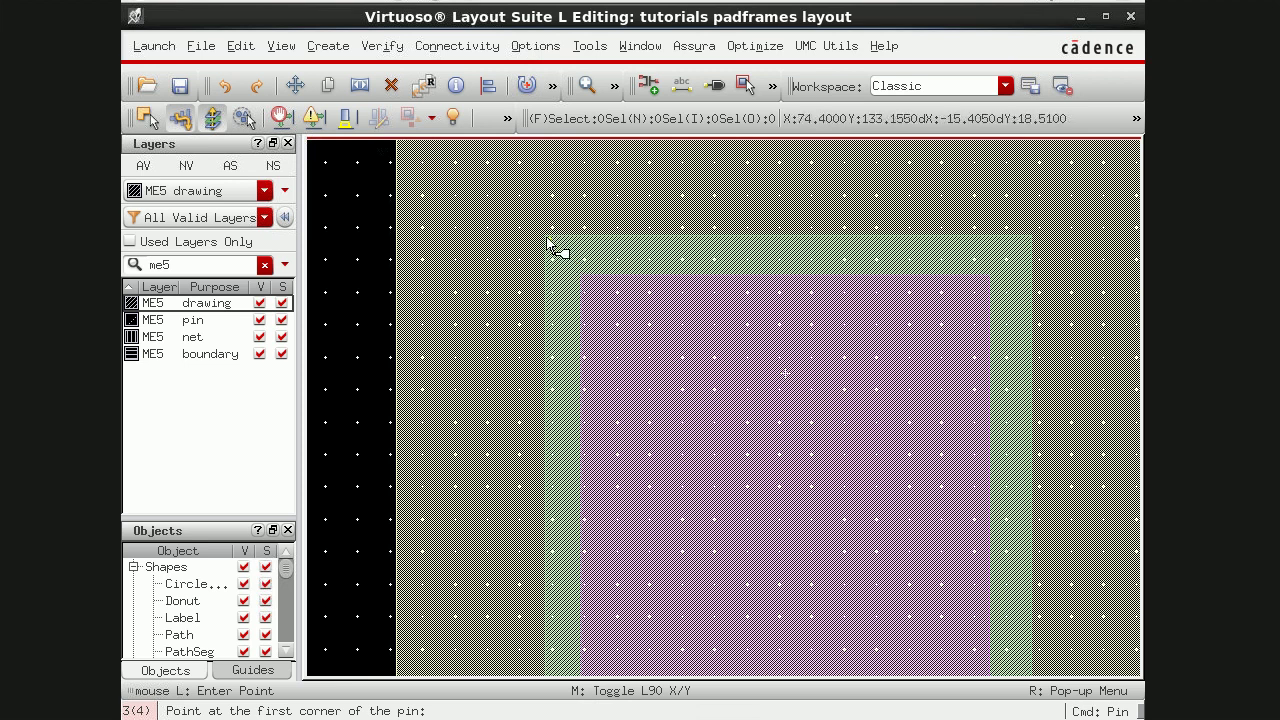
pyautogui.press('Escape')
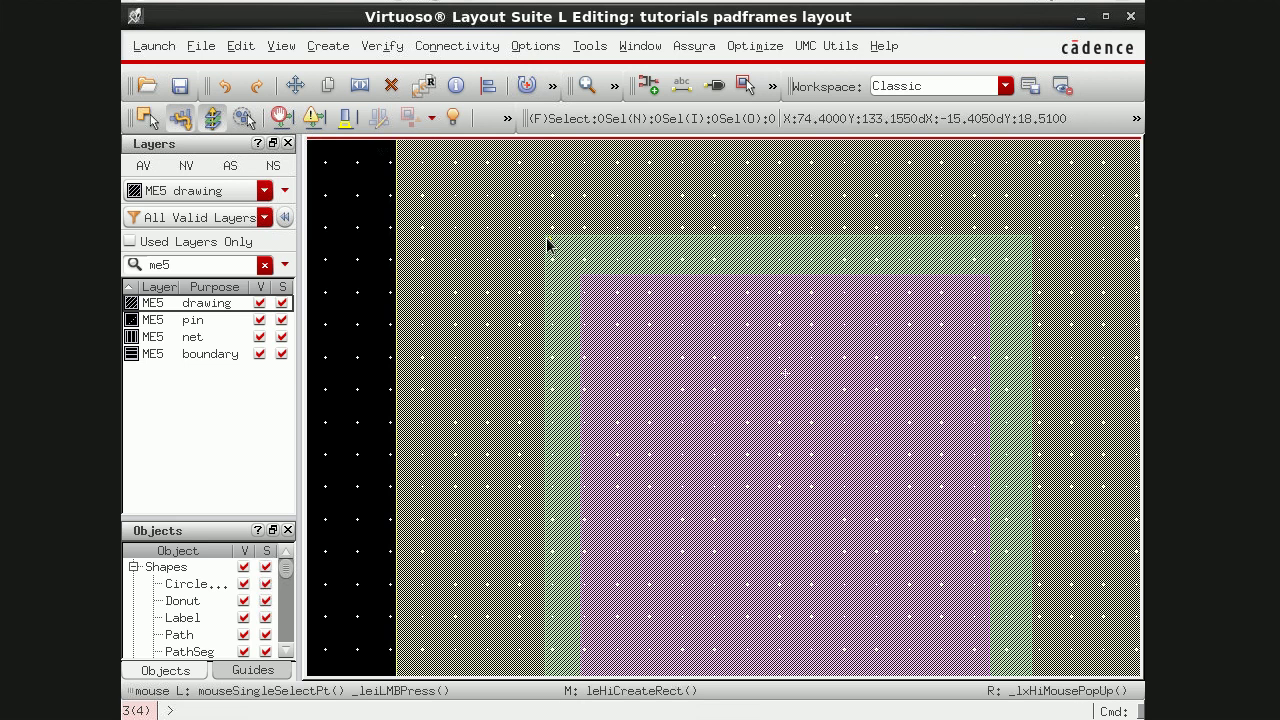
# Step: Draw an ME5 rectangle about 45 by 40 inside the pad instance's ME4 square
pyautogui.press('r')
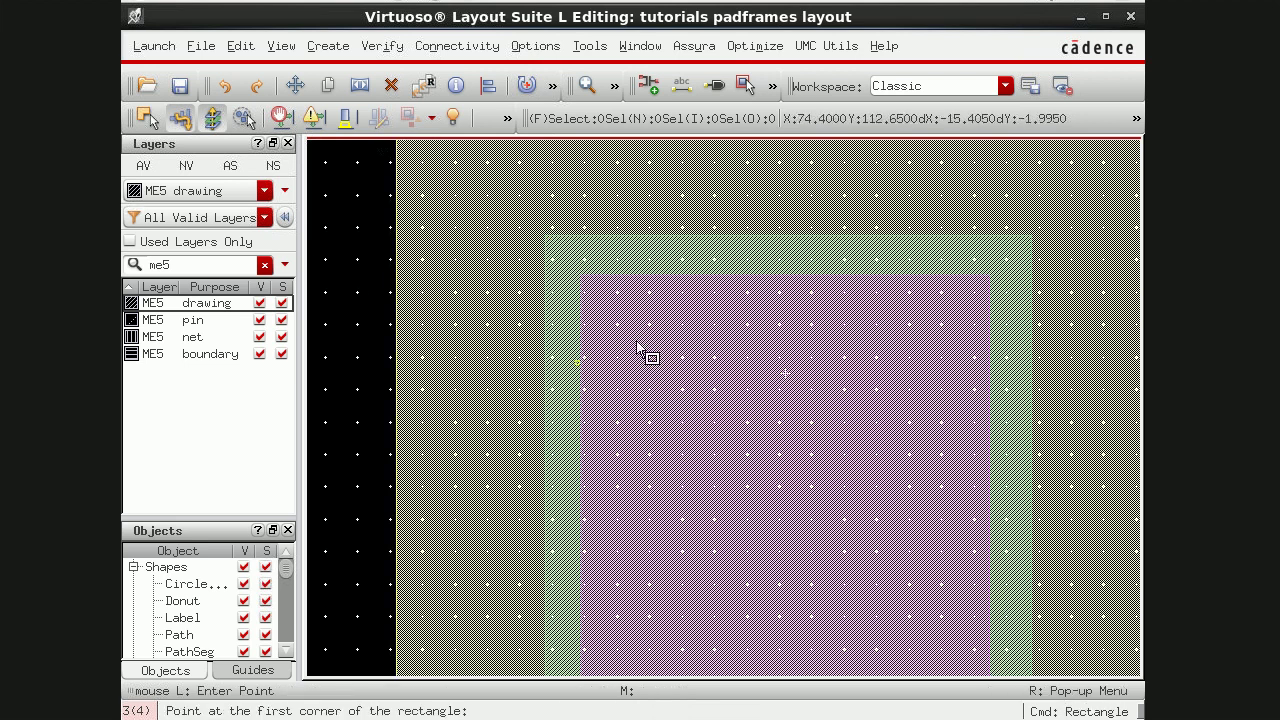
pyautogui.click(650, 358)
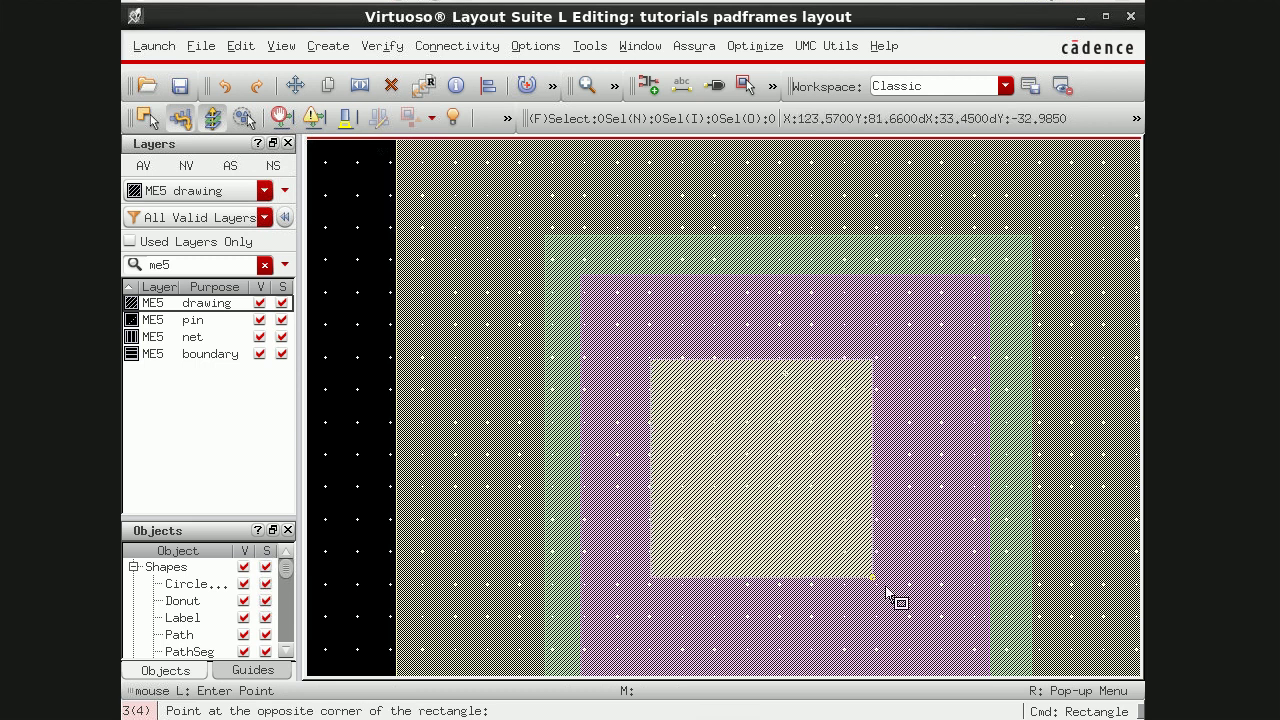
pyautogui.click(925, 616)
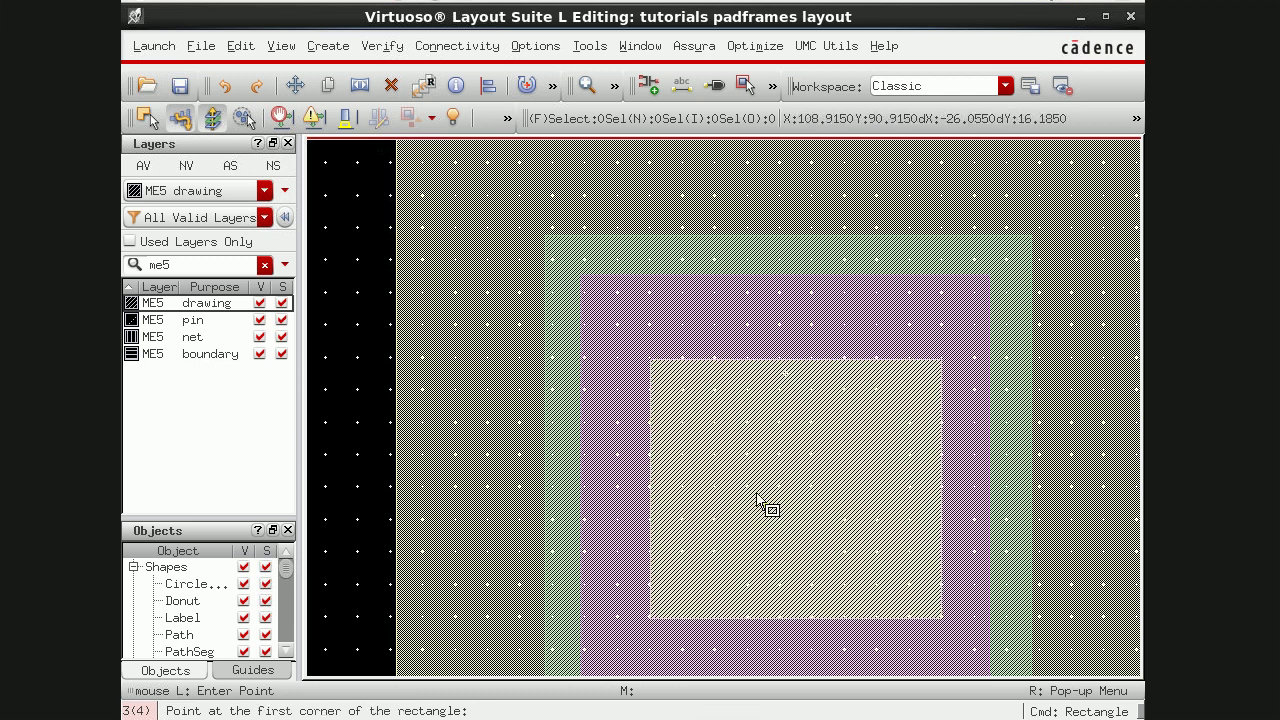
pyautogui.press('Escape')
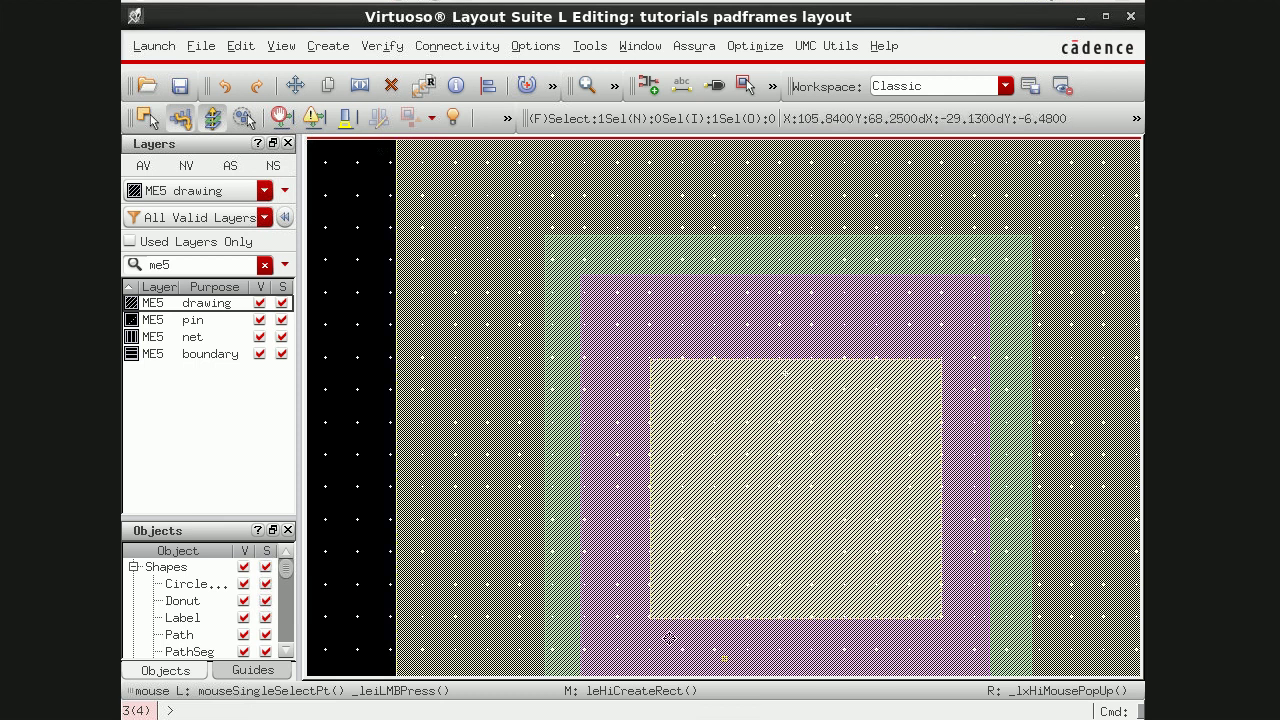
# Step: Draw the pin<1> shape pin, about 45 by 40, corner to corner over the ME5 rectangle in the pad instance
pyautogui.click(715, 86)
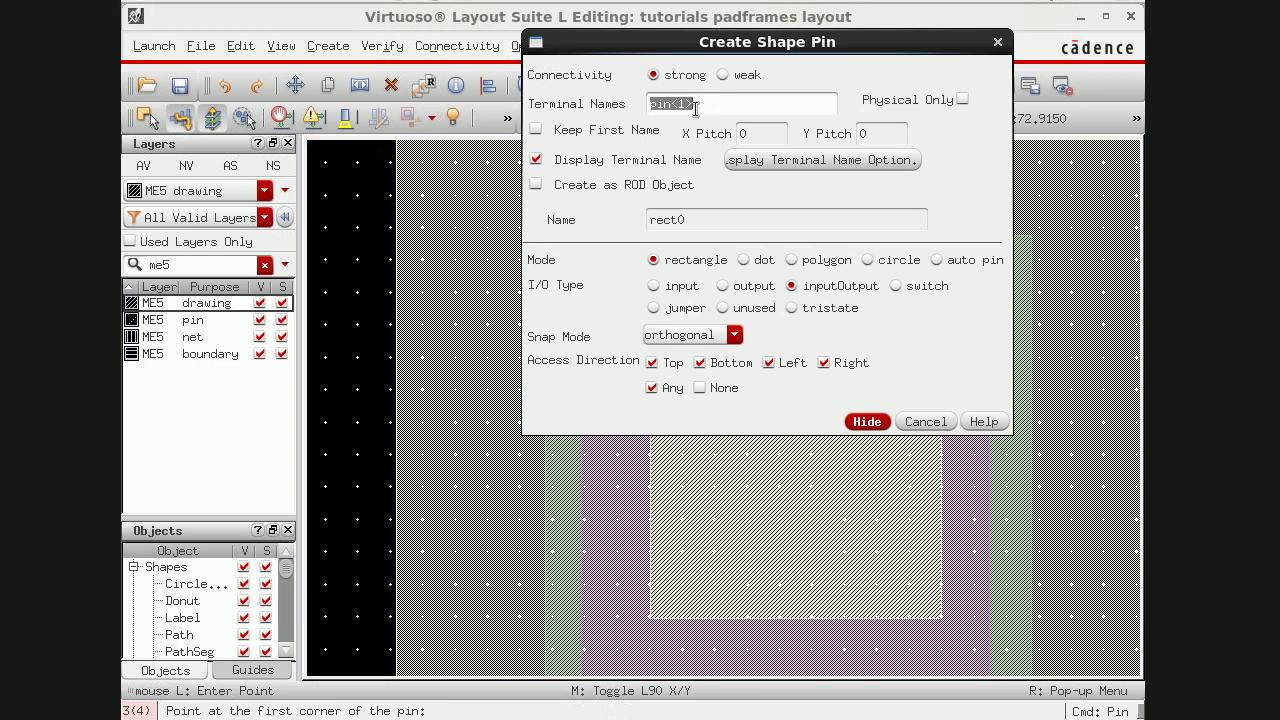
pyautogui.click(867, 421)
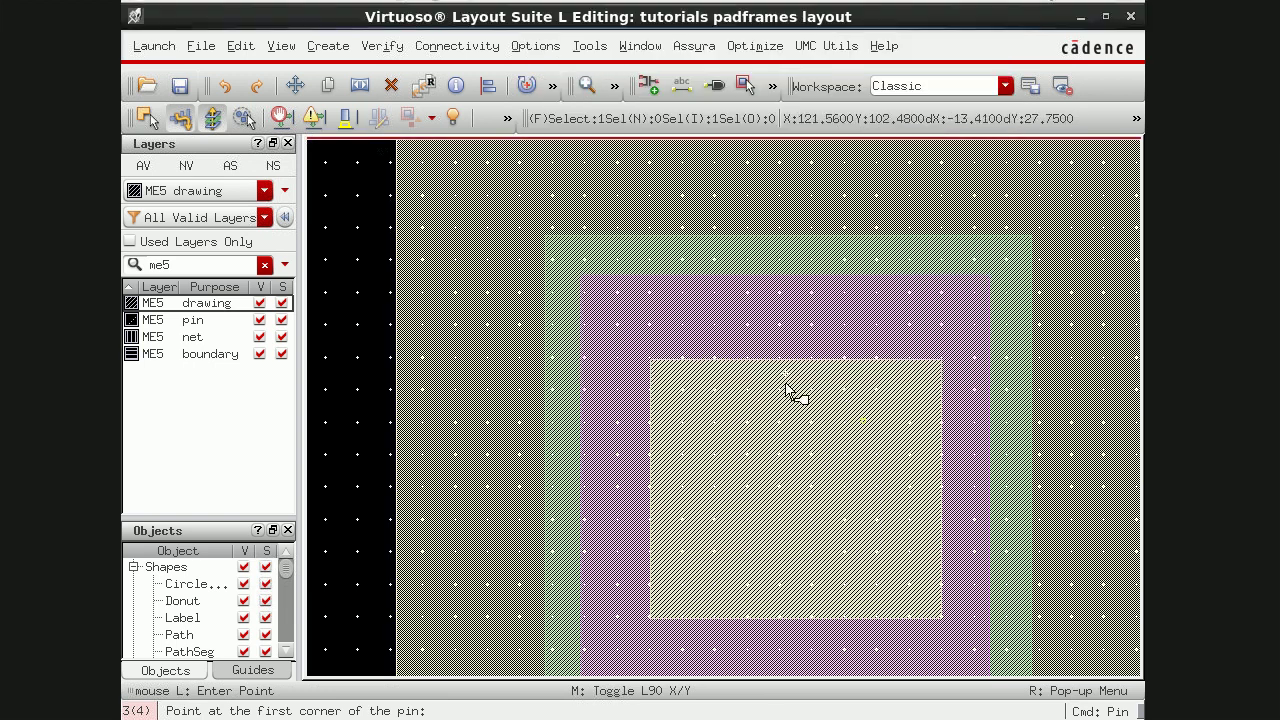
pyautogui.keyDown('ctrl'); pyautogui.scroll(2, 663, 374); pyautogui.keyUp('ctrl')
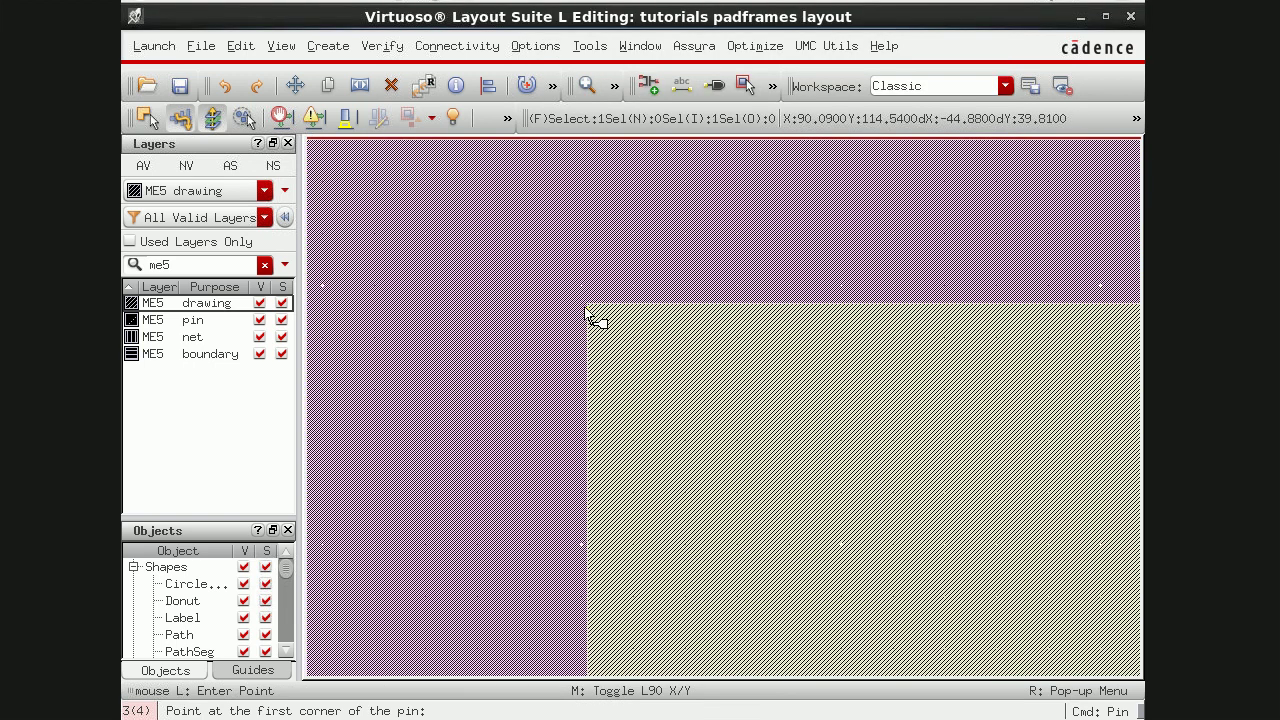
pyautogui.keyDown('ctrl'); pyautogui.scroll(2, 597, 295); pyautogui.keyUp('ctrl')
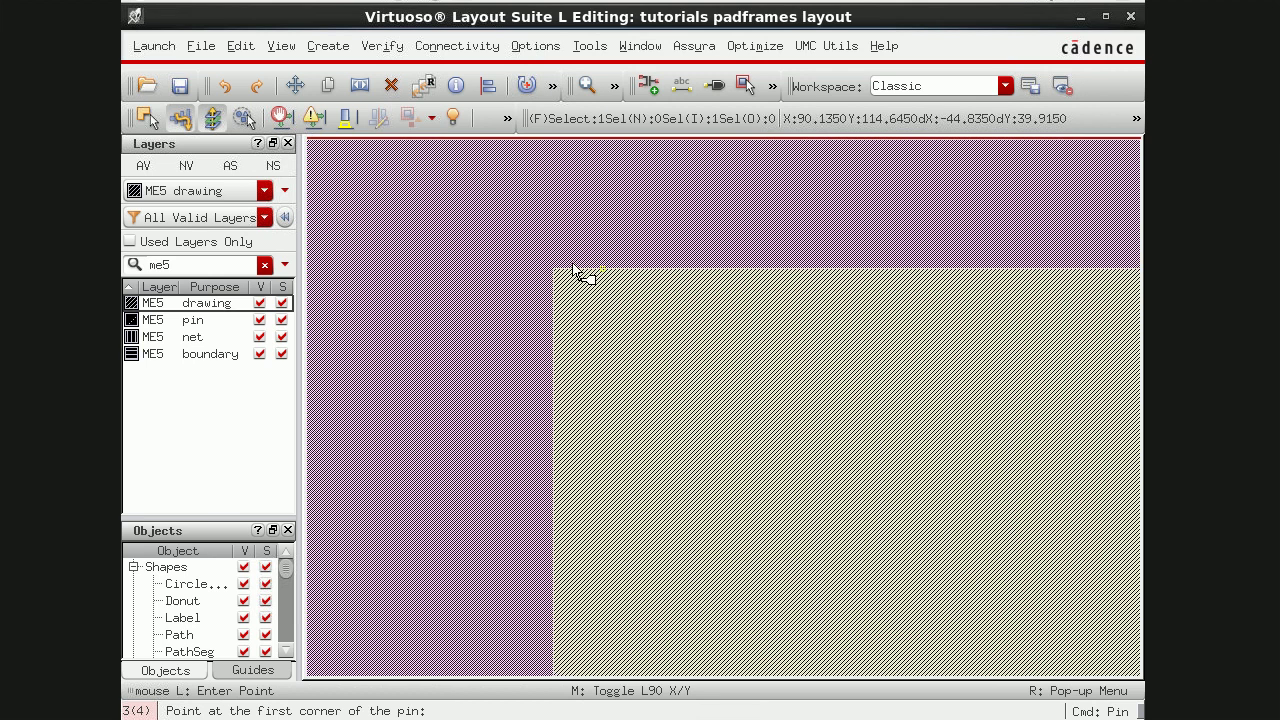
pyautogui.click(553, 270)
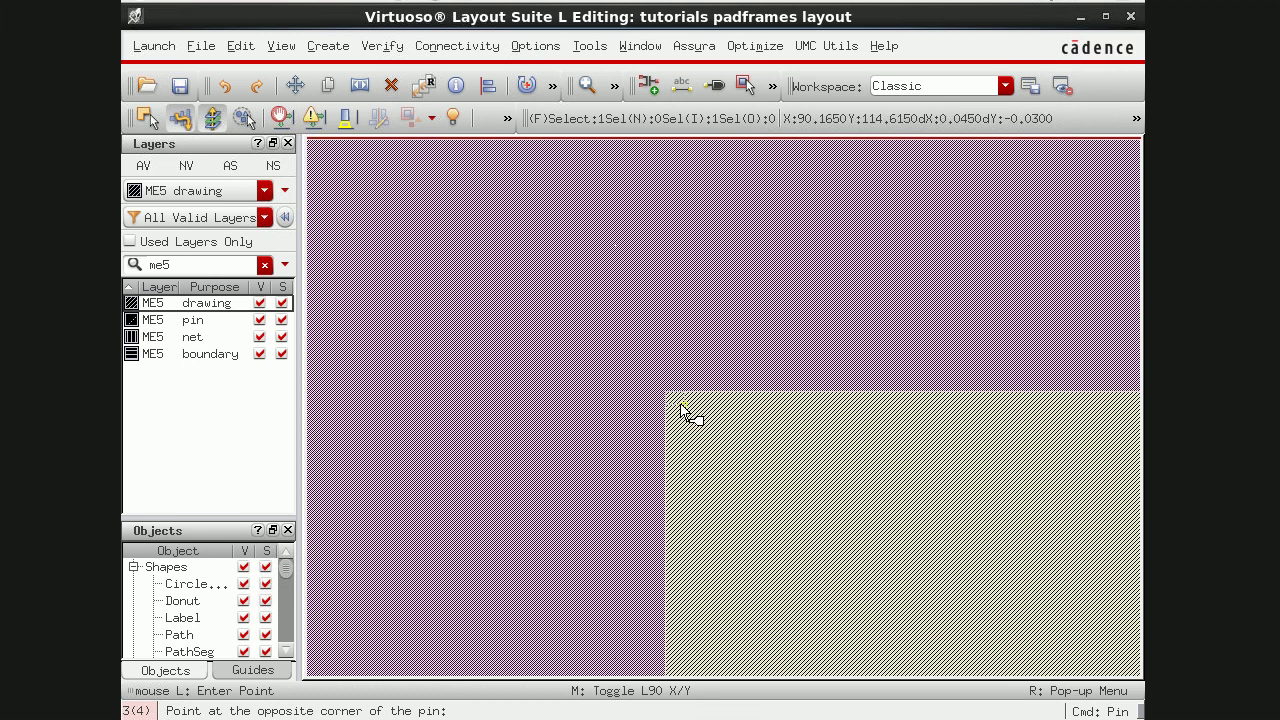
pyautogui.scroll(-2, 767, 491)
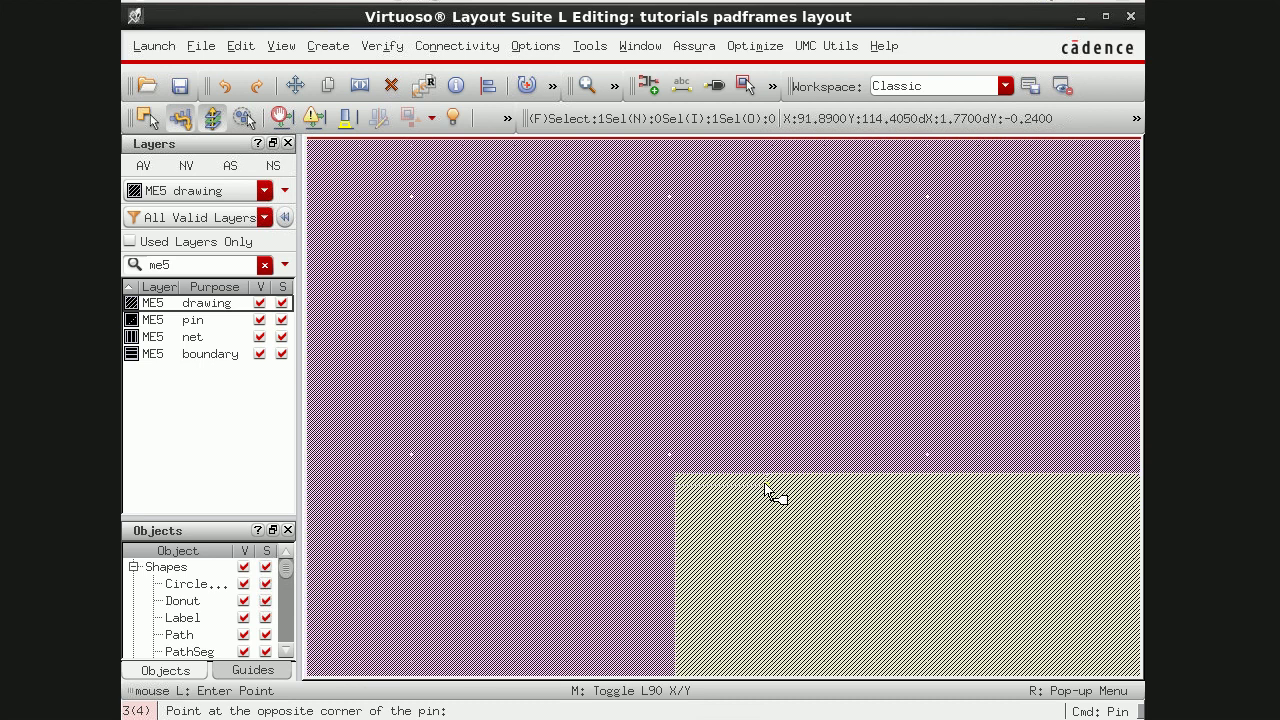
pyautogui.hscroll(5, 767, 491)
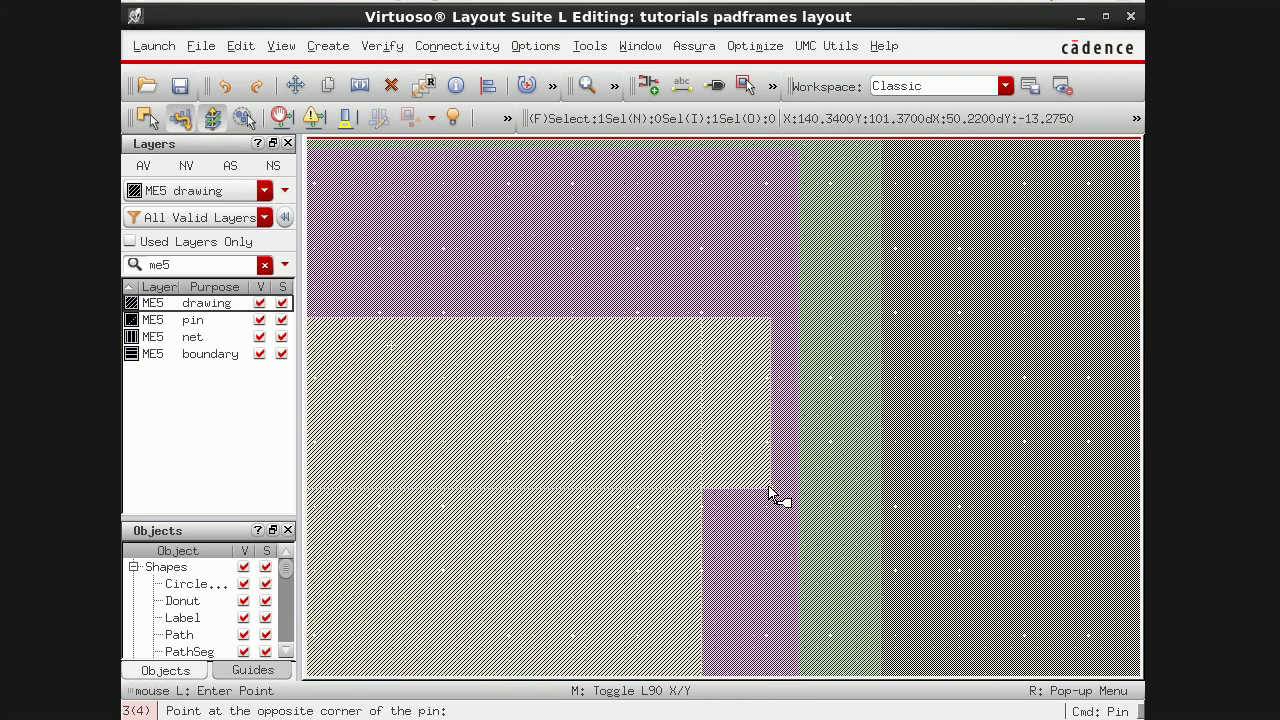
pyautogui.scroll(-2, 640, 553)
pyautogui.hscroll(-3, 640, 553)
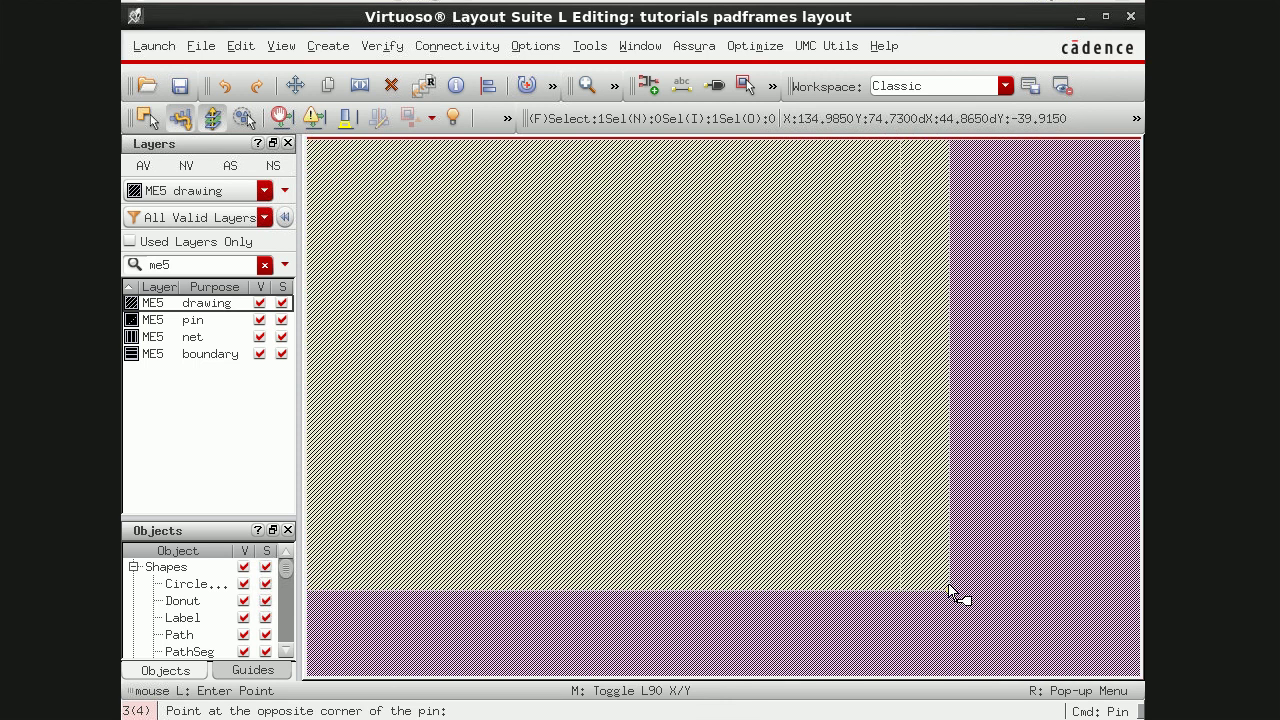
pyautogui.click(832, 565)
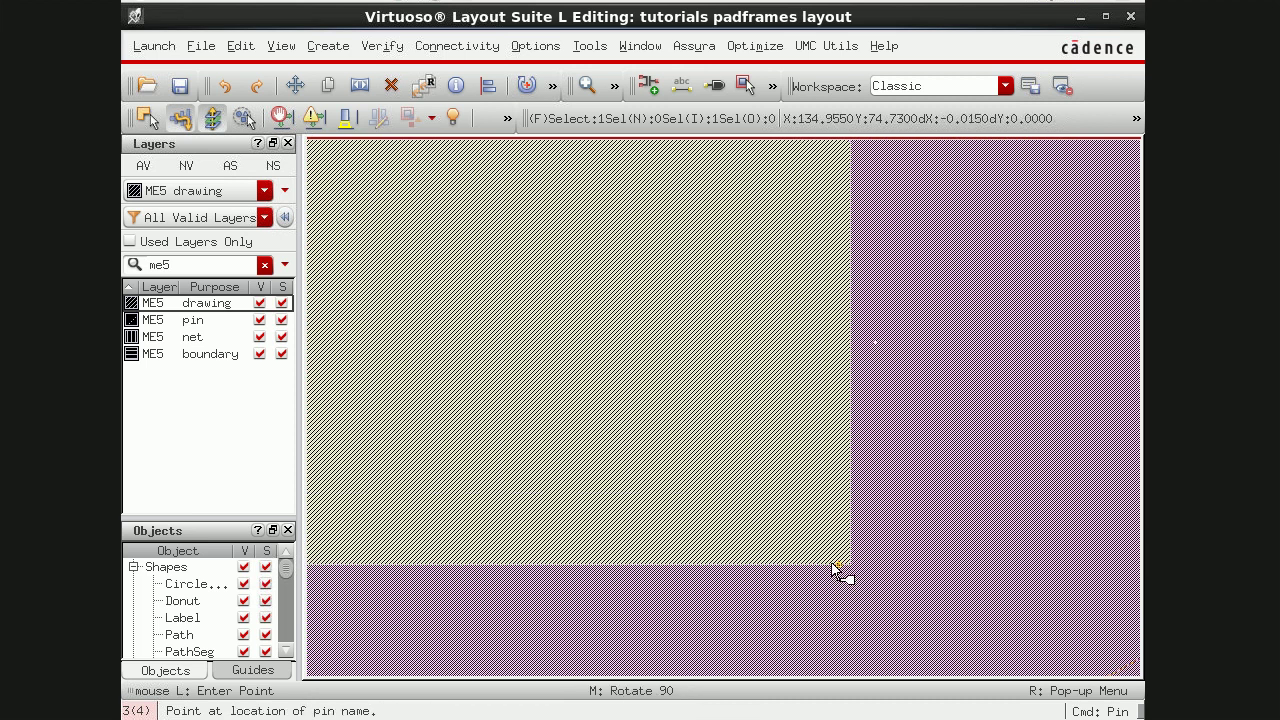
# Step: Place the pin<1> name label at the centre of the ME5 rectangle and finish creating pins
pyautogui.keyDown('ctrl'); pyautogui.scroll(-4, 668, 382); pyautogui.keyUp('ctrl')
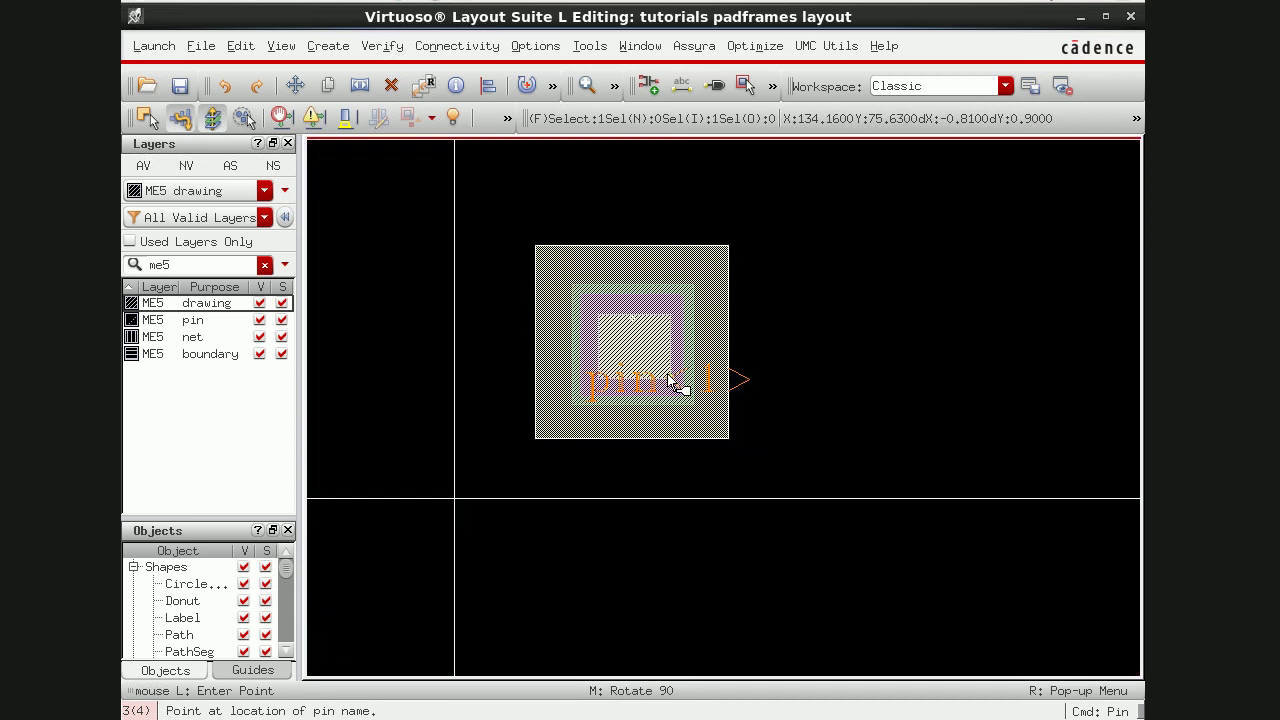
pyautogui.click(632, 346)
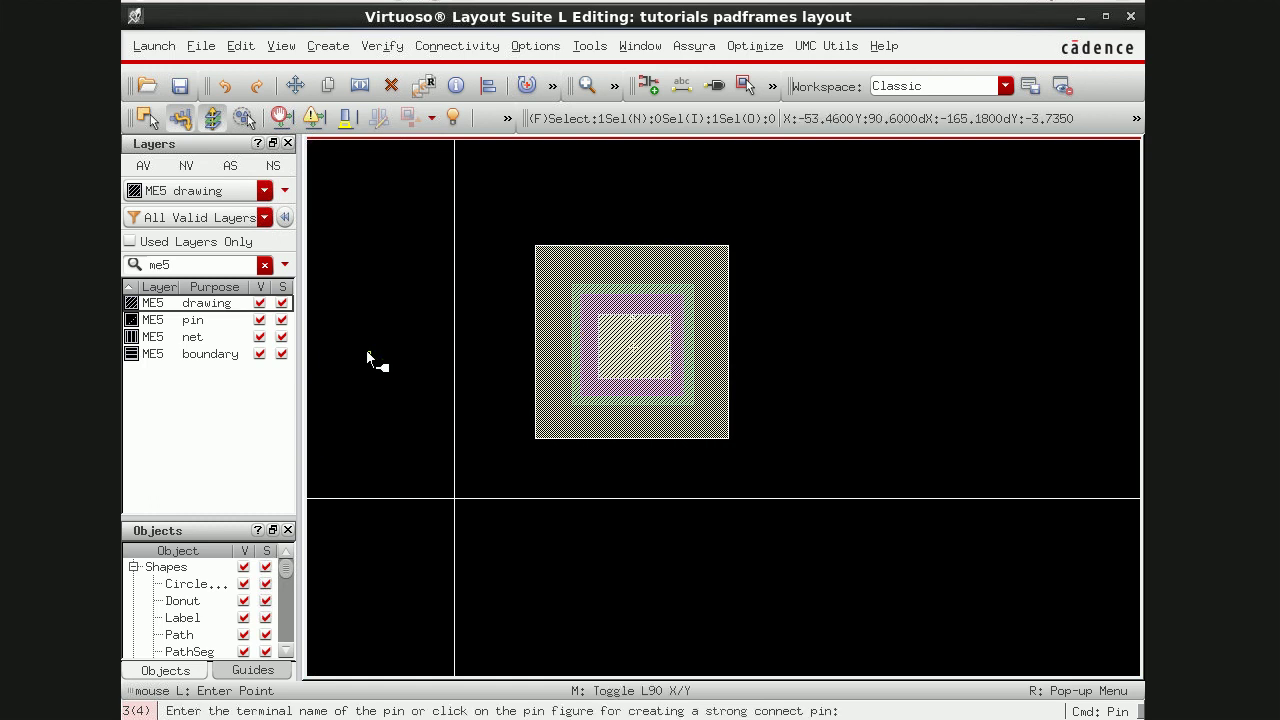
pyautogui.press('Escape')
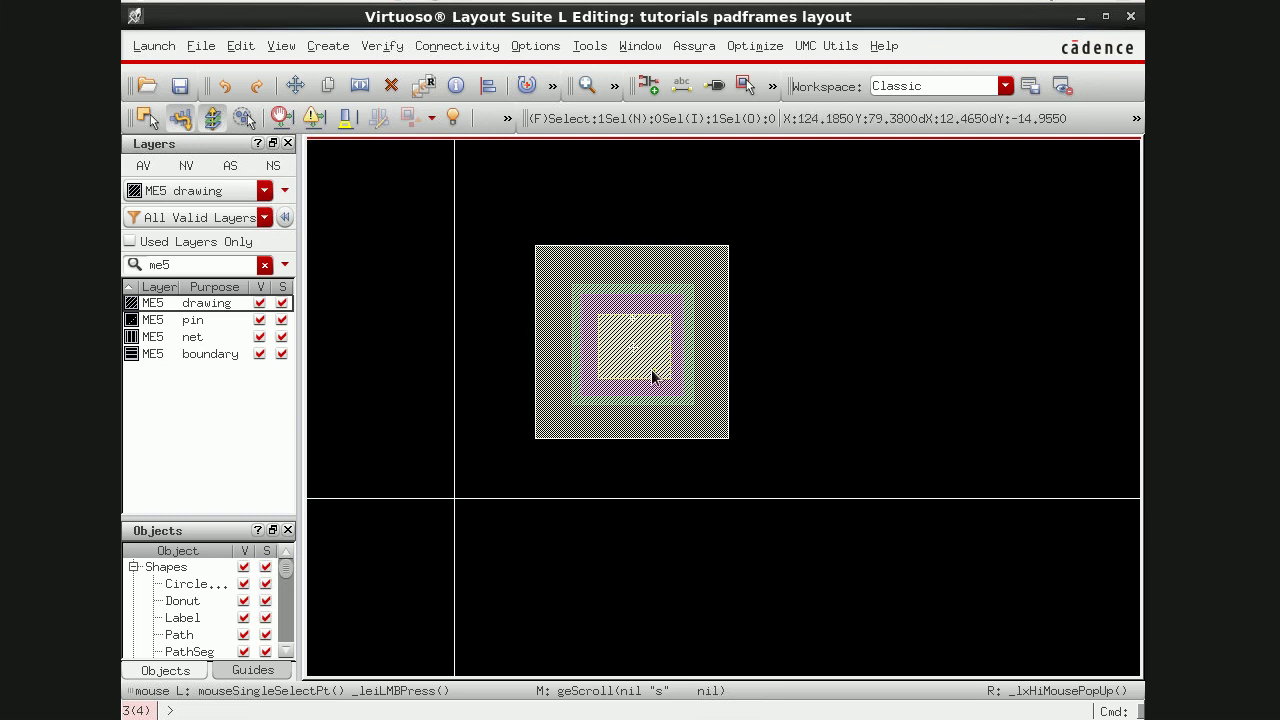
# Step: Select the pad instance with its ME5 rectangle and pin, and set up a Copy array of 6 rows and 6 columns
pyautogui.moveTo(443, 196); pyautogui.dragTo(846, 487)
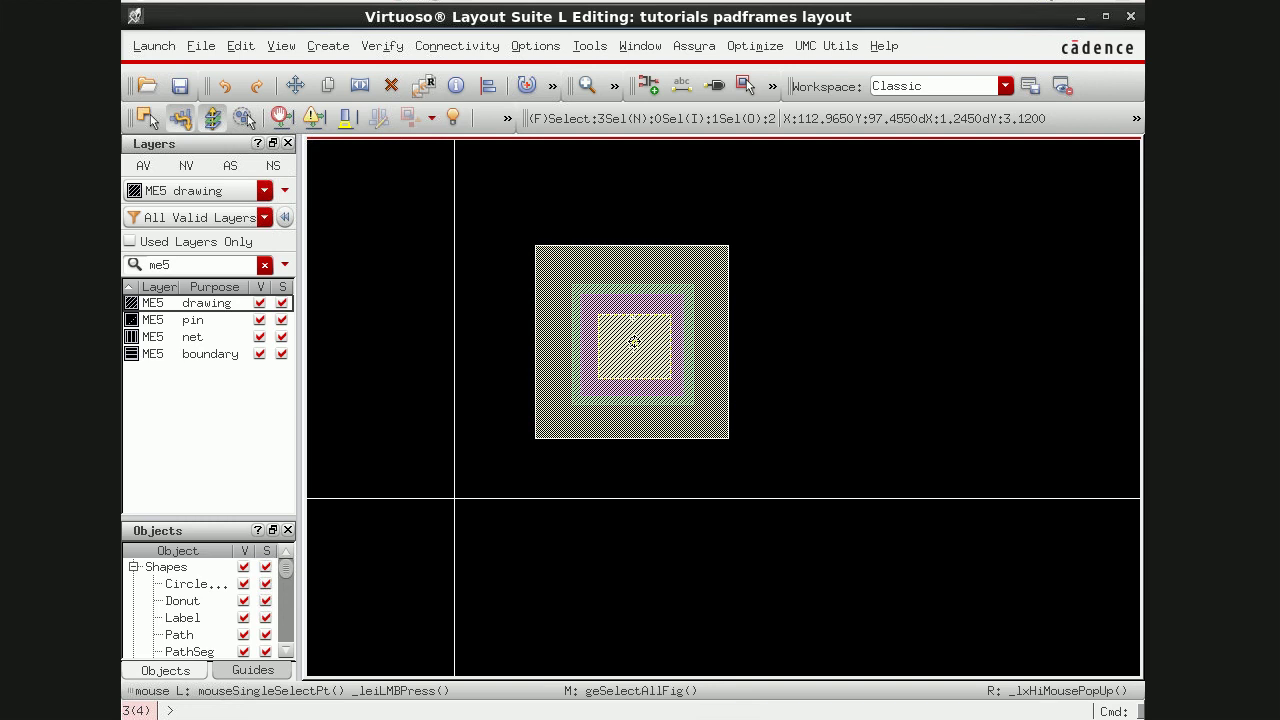
pyautogui.press('c')
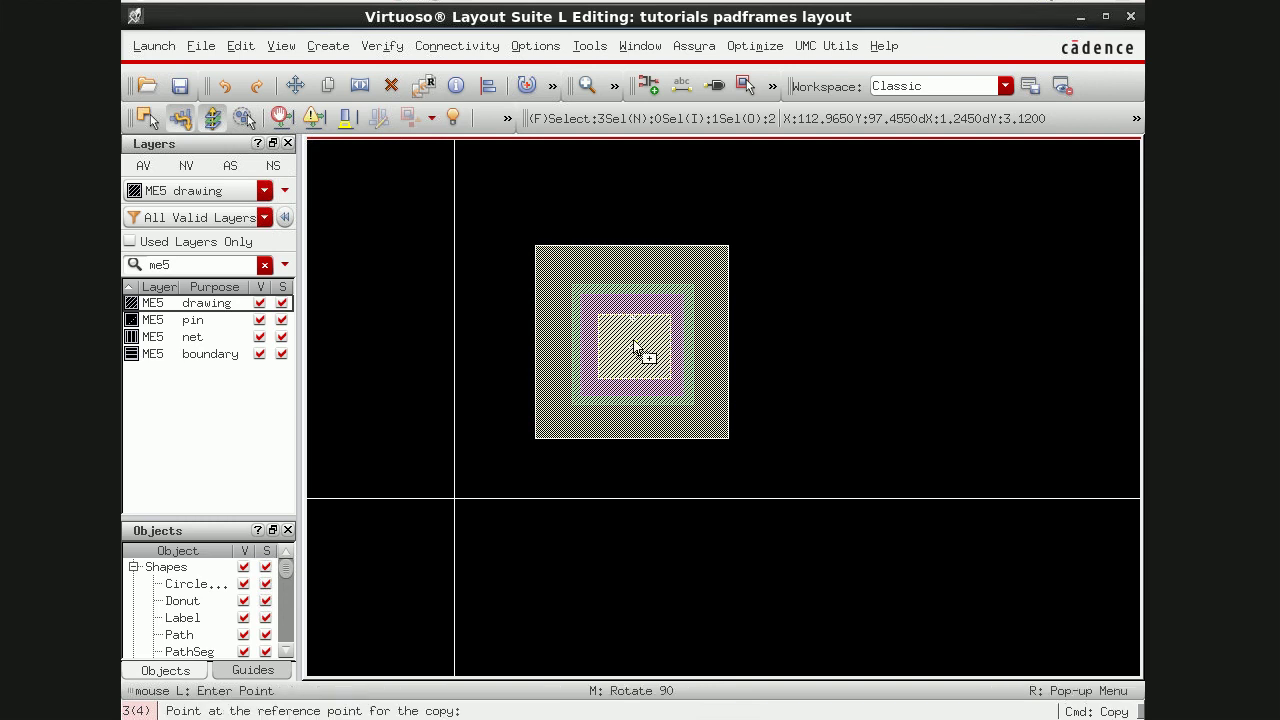
pyautogui.press('F3')
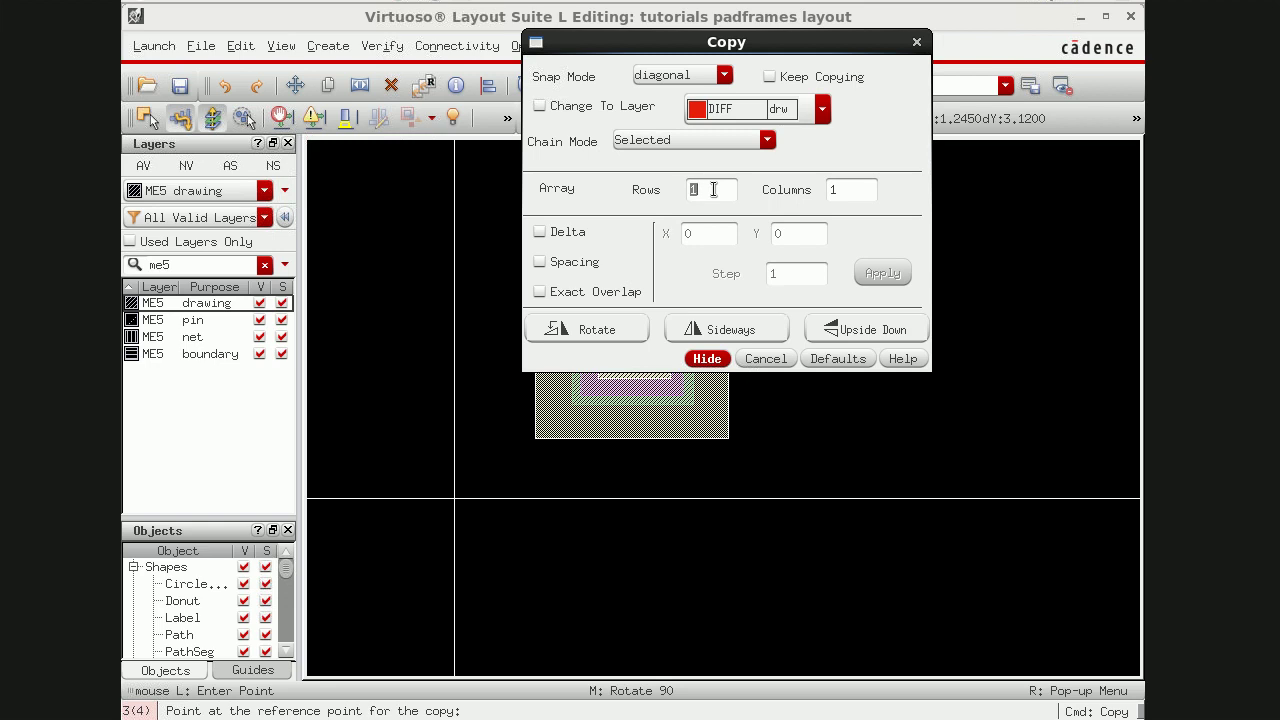
pyautogui.write('6')
pyautogui.doubleClick(834, 189)
pyautogui.write('6')
pyautogui.click(707, 359)
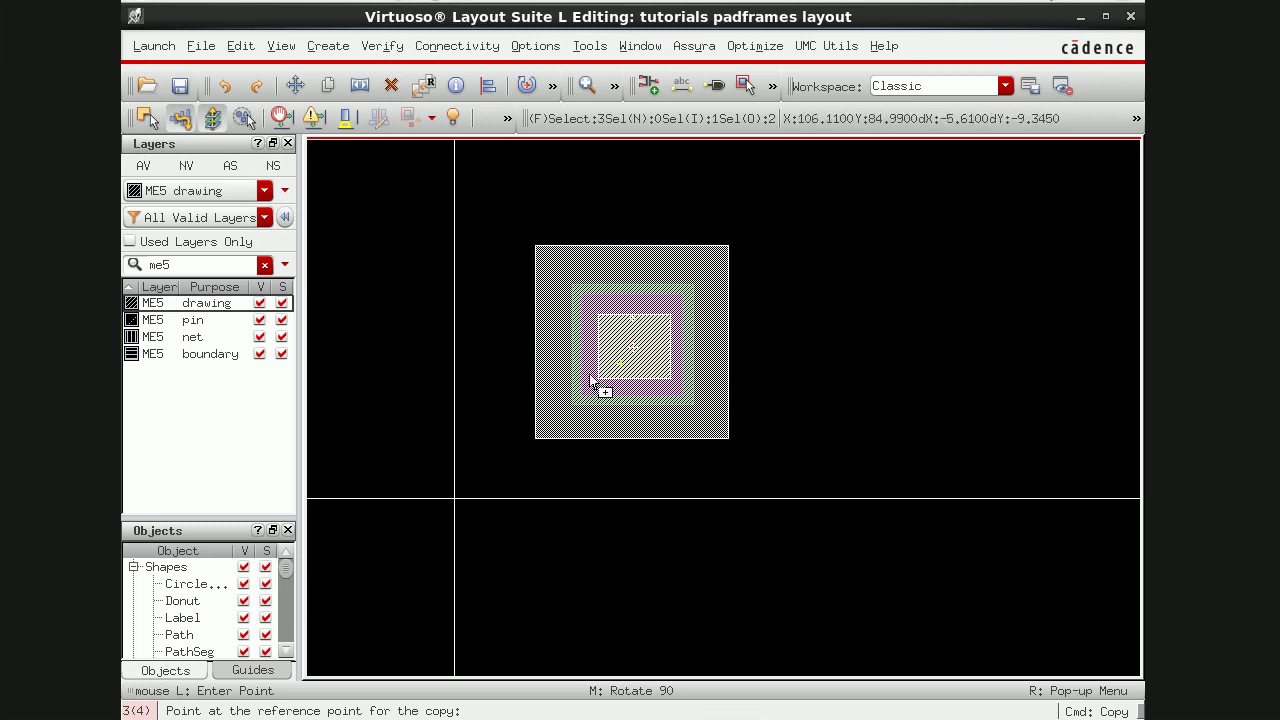
pyautogui.keyDown('ctrl'); pyautogui.scroll(1, 535, 441); pyautogui.keyUp('ctrl')
pyautogui.keyDown('ctrl'); pyautogui.scroll(1, 537, 440); pyautogui.keyUp('ctrl')
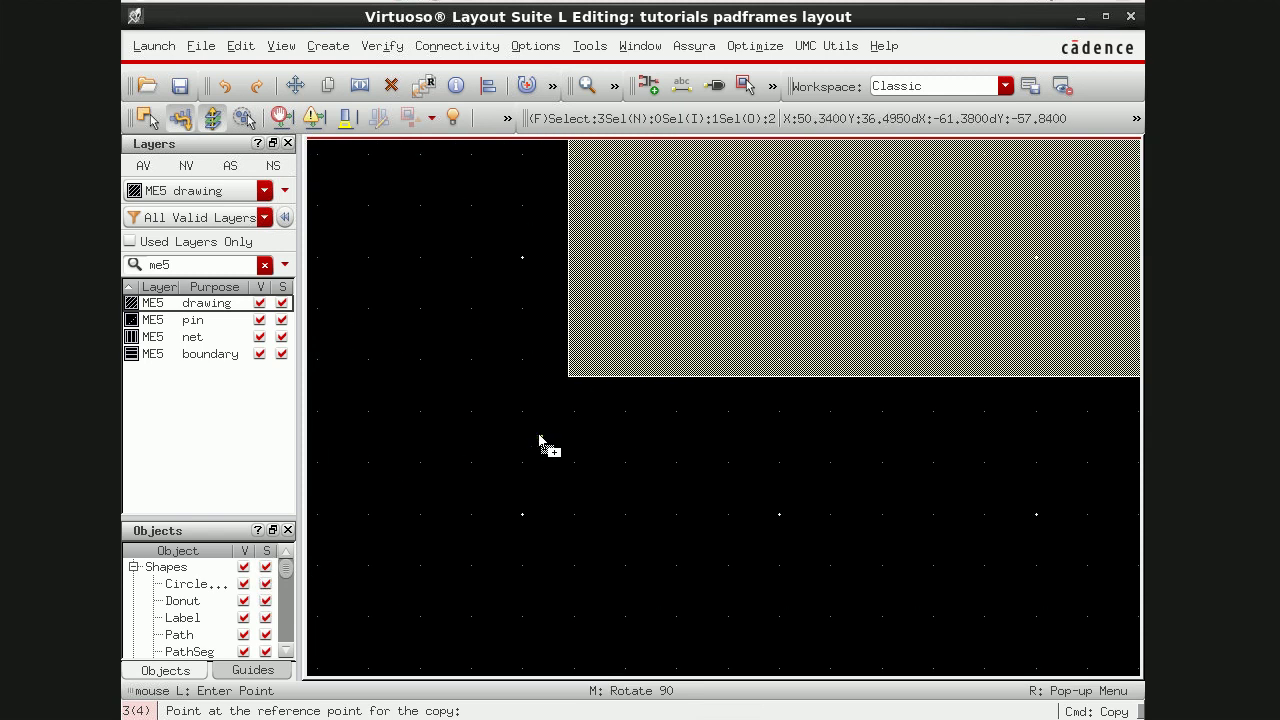
pyautogui.keyDown('ctrl'); pyautogui.scroll(1, 575, 380); pyautogui.keyUp('ctrl')
pyautogui.keyDown('ctrl'); pyautogui.scroll(1, 551, 403); pyautogui.keyUp('ctrl')
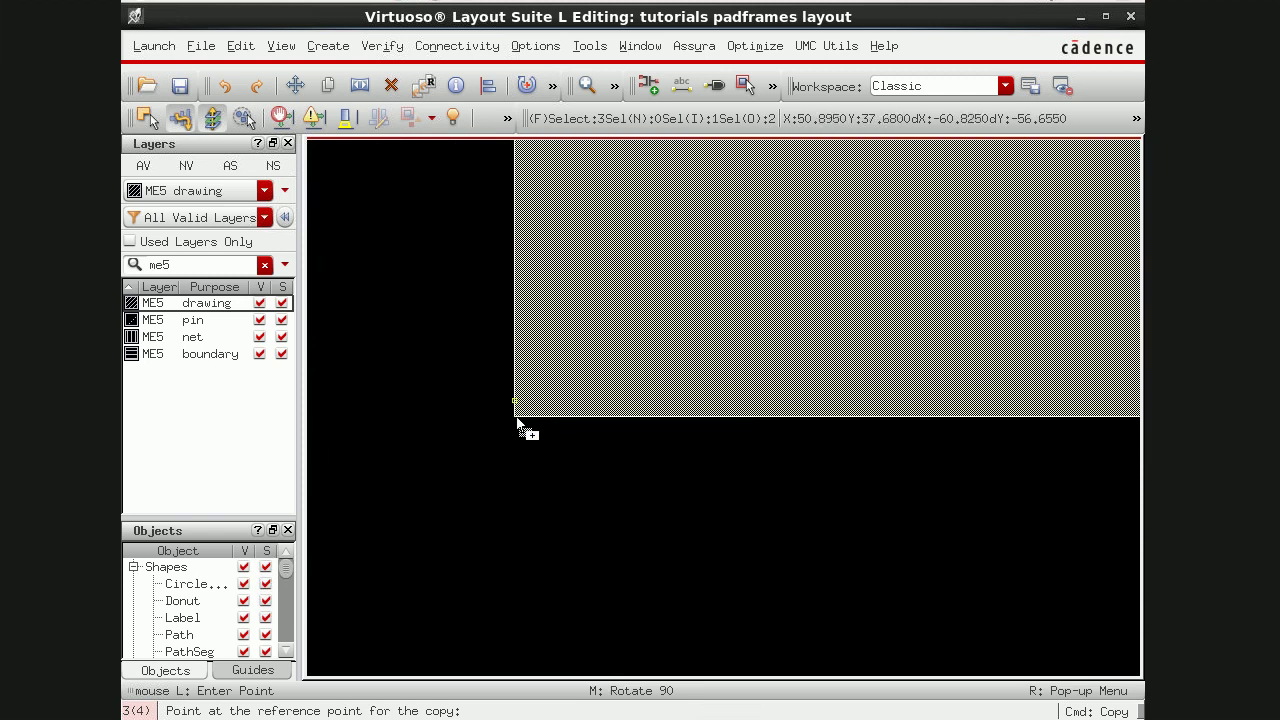
pyautogui.scroll(1, 516, 424)
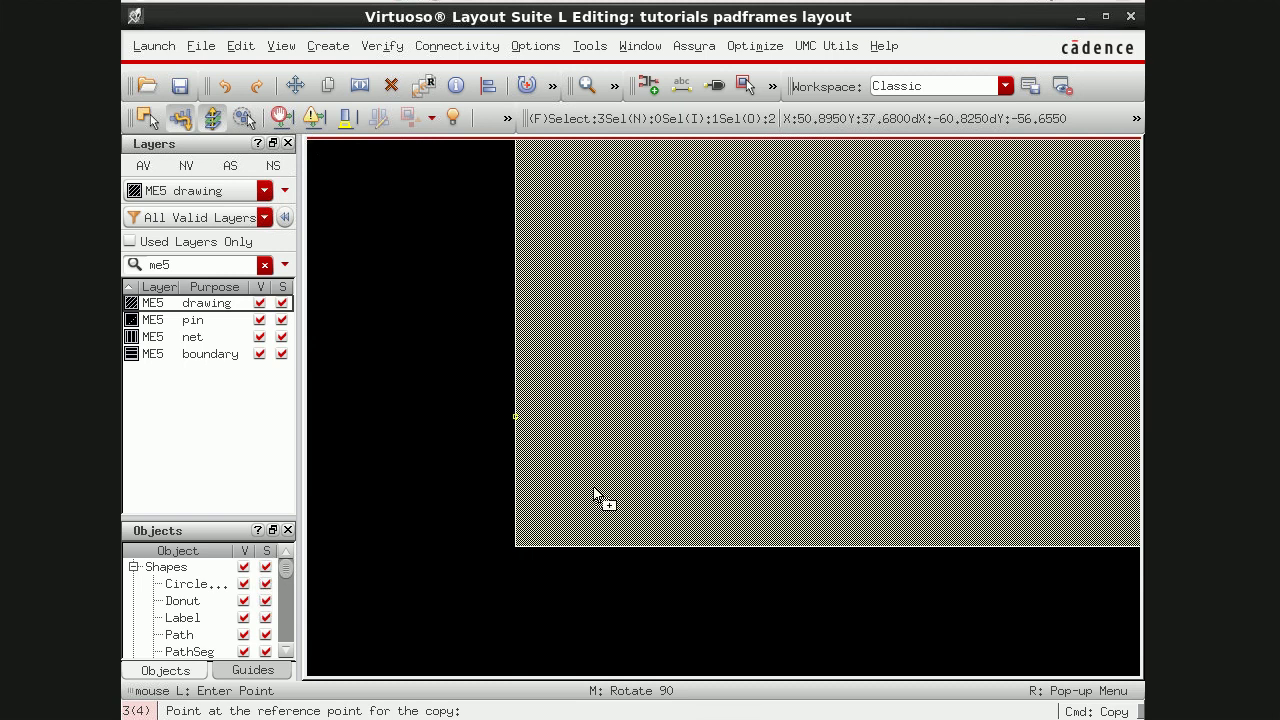
pyautogui.scroll(-1, 528, 478)
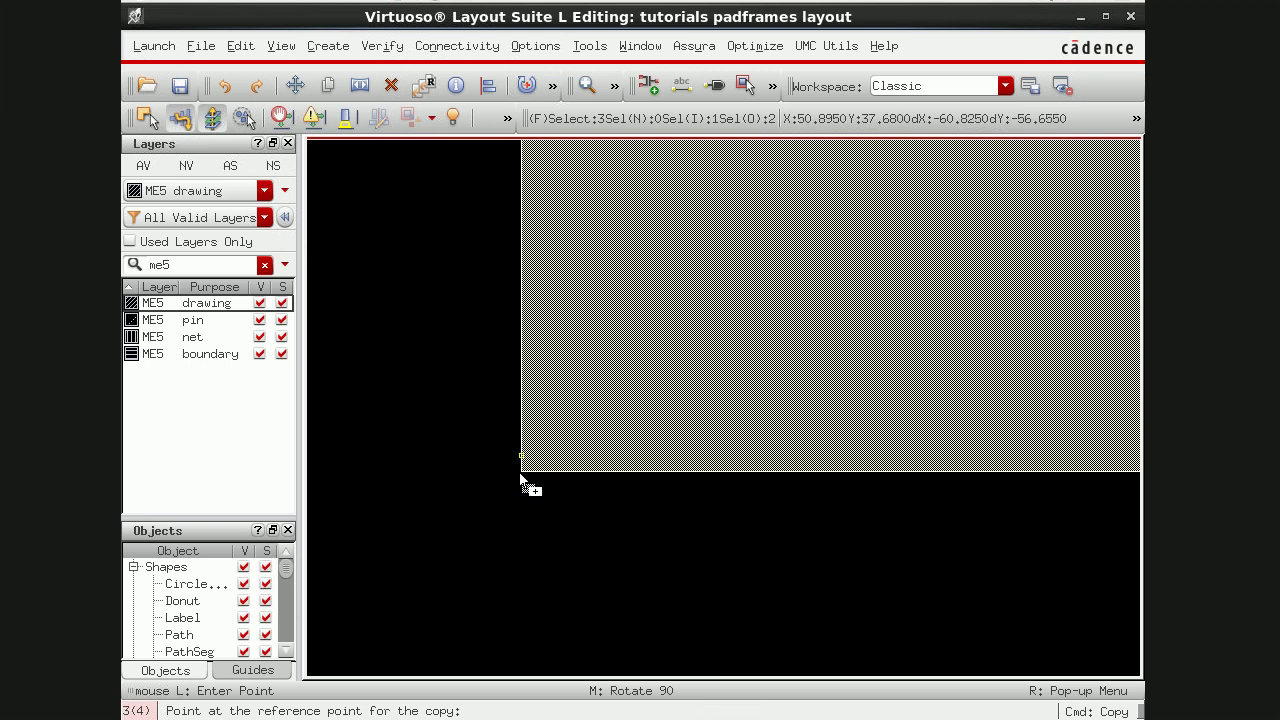
pyautogui.press('Escape')
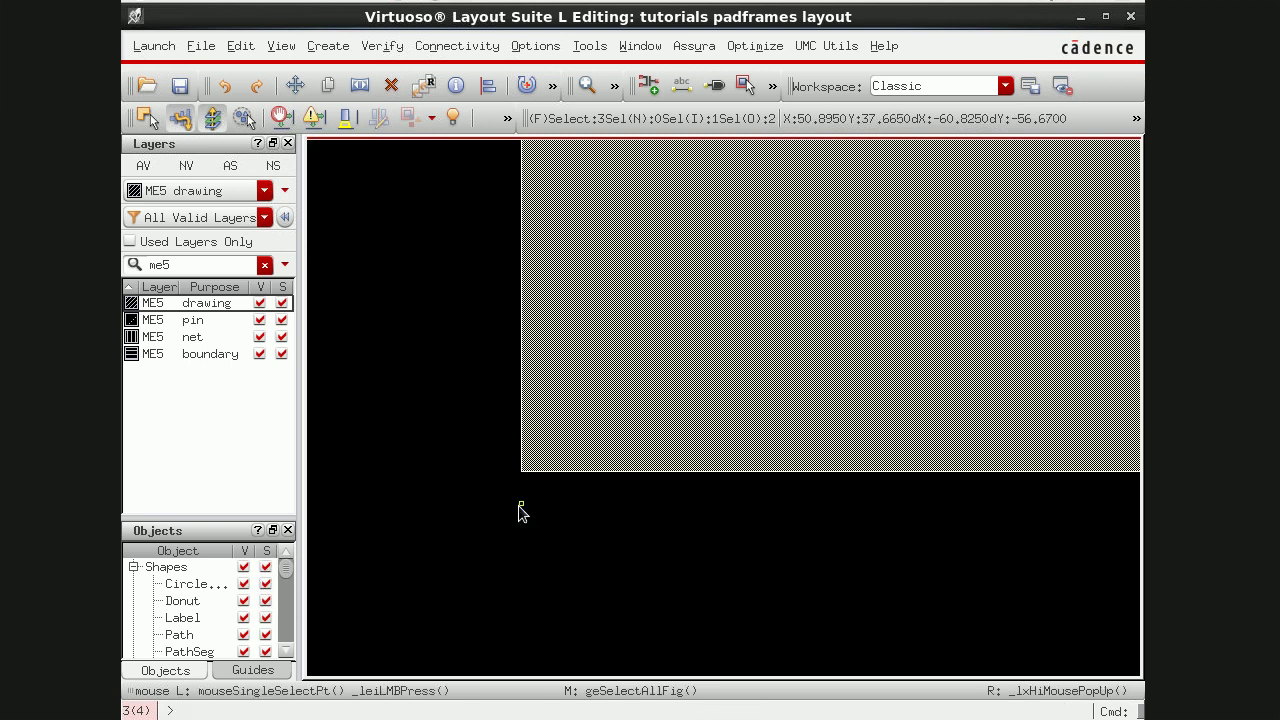
# Step: Set the grid's X and Y snap spacing to 0.005 in the display options
pyautogui.press('e')
pyautogui.click(1029, 179)
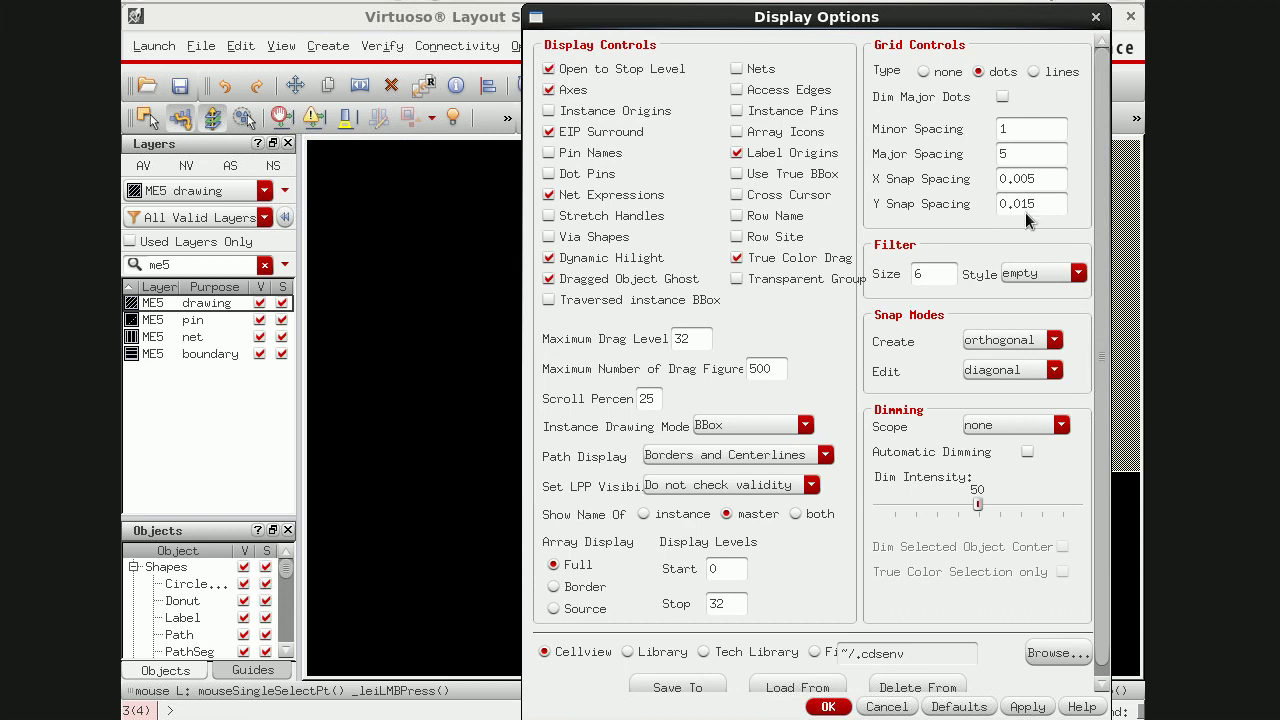
pyautogui.click(828, 706)
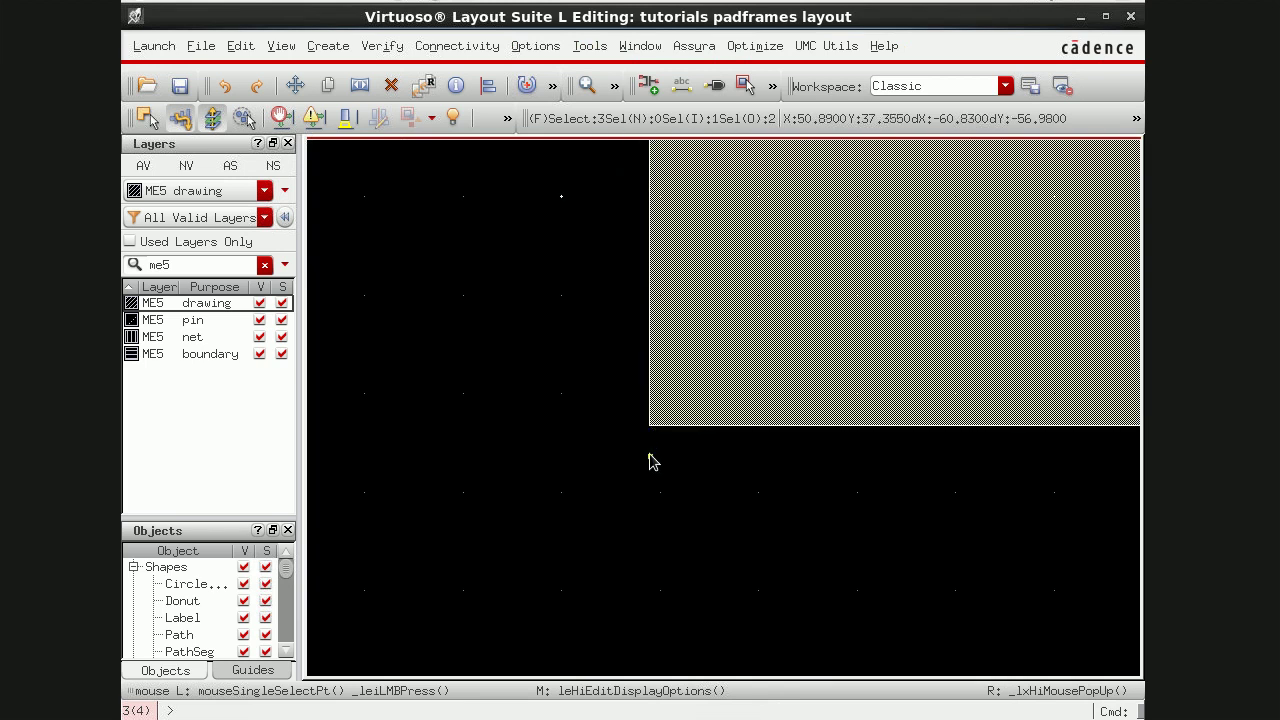
pyautogui.press('c')
pyautogui.click(728, 358)
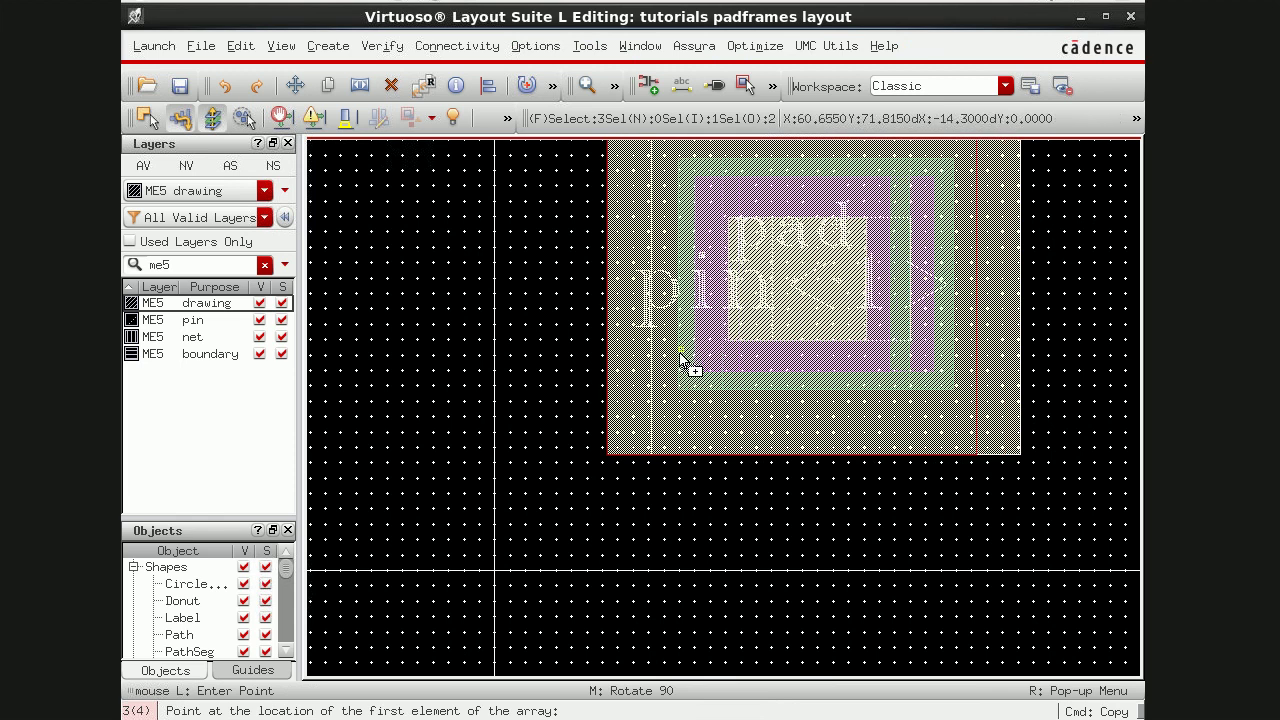
pyautogui.click(680, 356)
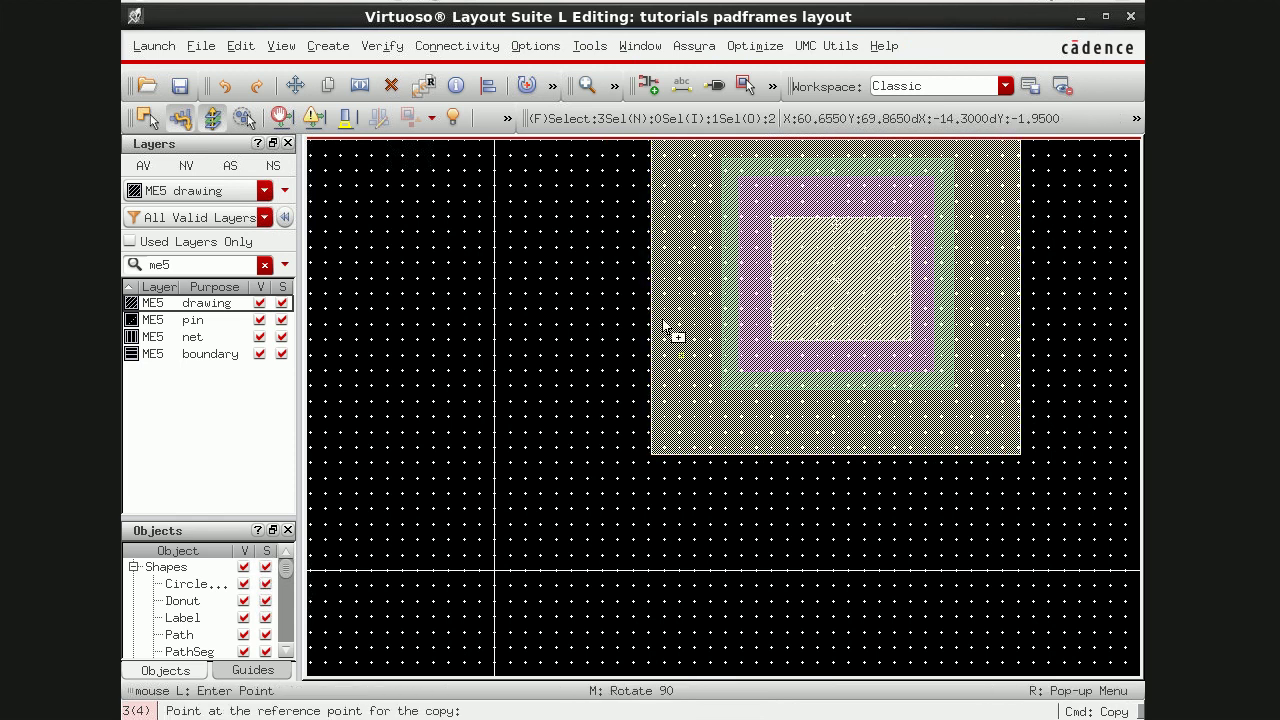
# Step: Copy the selection from the pad's lower-left corner, placing the first array element against the pad's right edge, about 120 away
pyautogui.press('F3')
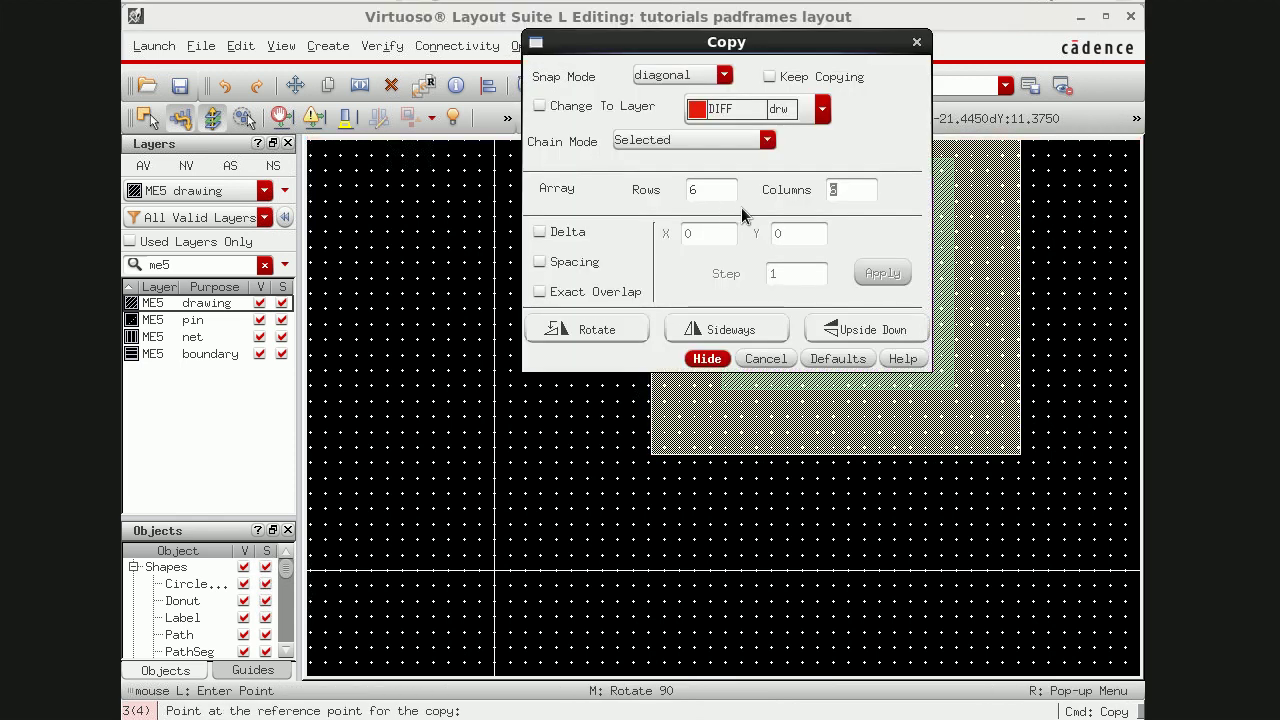
pyautogui.click(707, 359)
pyautogui.keyDown('ctrl'); pyautogui.scroll(3, 689, 434); pyautogui.keyUp('ctrl')
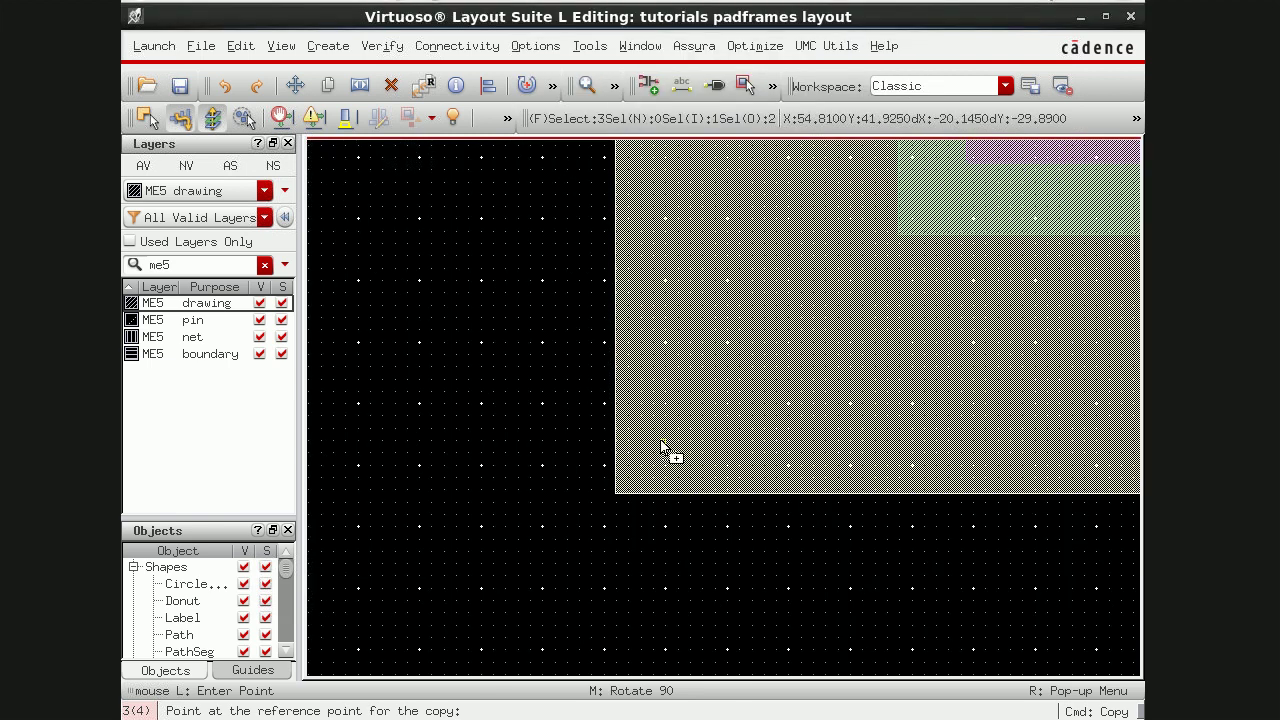
pyautogui.click(433, 590)
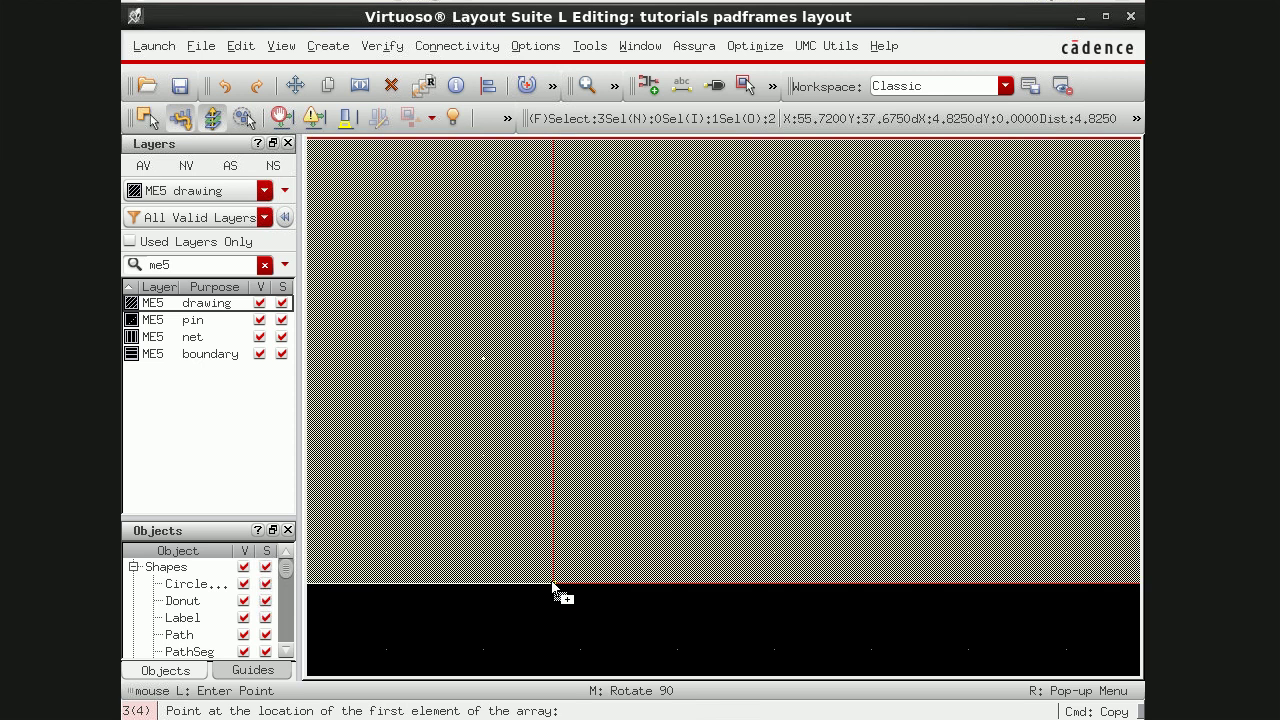
pyautogui.press('Right')
pyautogui.press('Right')
pyautogui.press('Right')
pyautogui.press('Right')
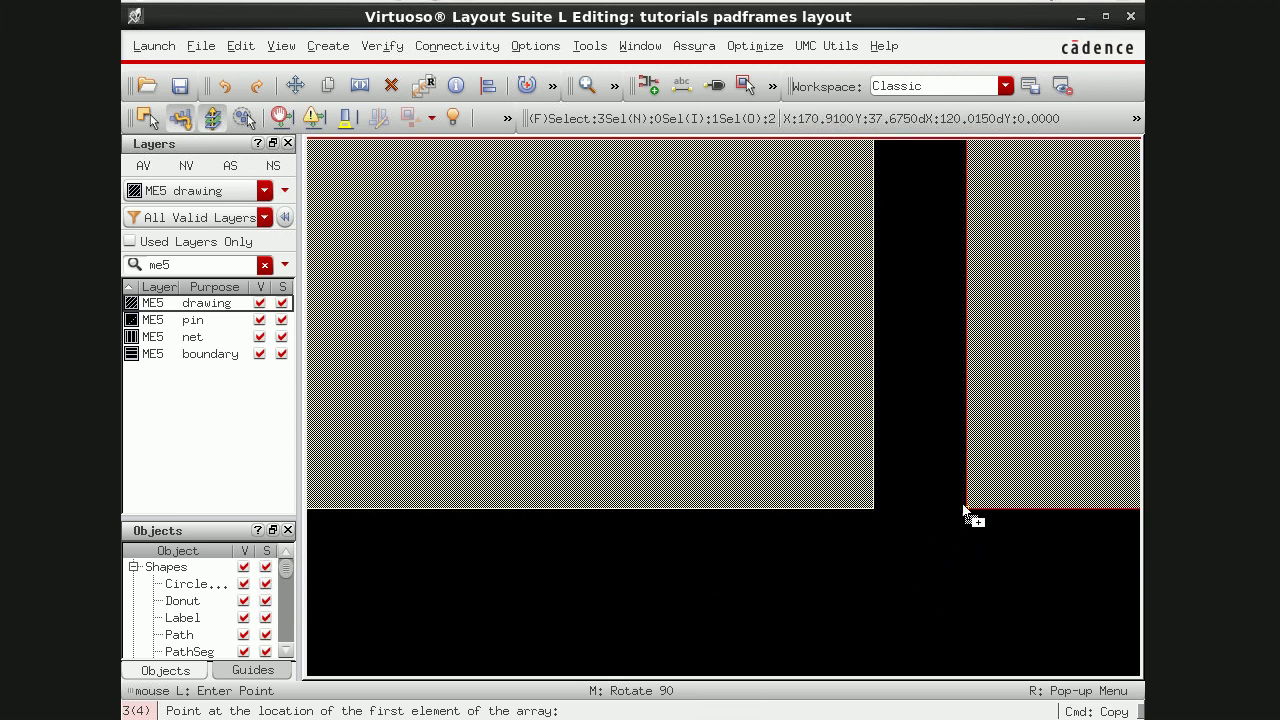
pyautogui.click(784, 507)
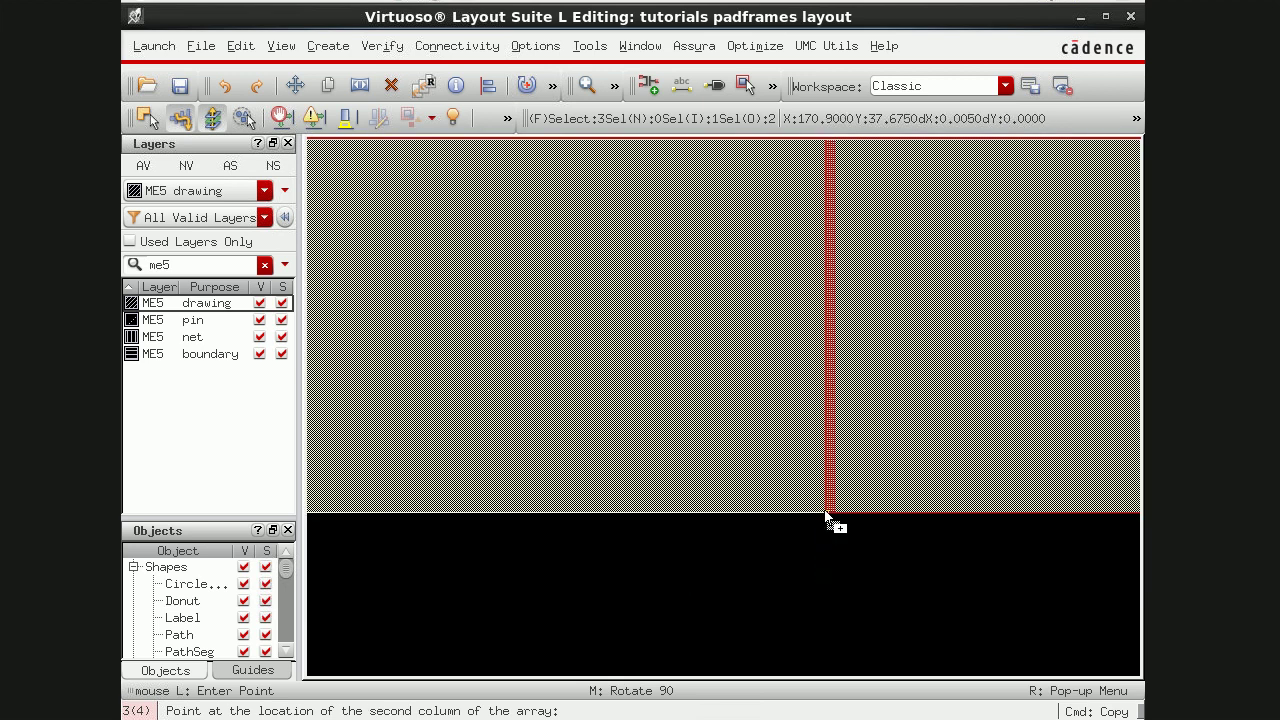
# Step: Set the array's second column against the right edge of the first copied pad, about 120 further right
pyautogui.scroll(-3, 826, 515)
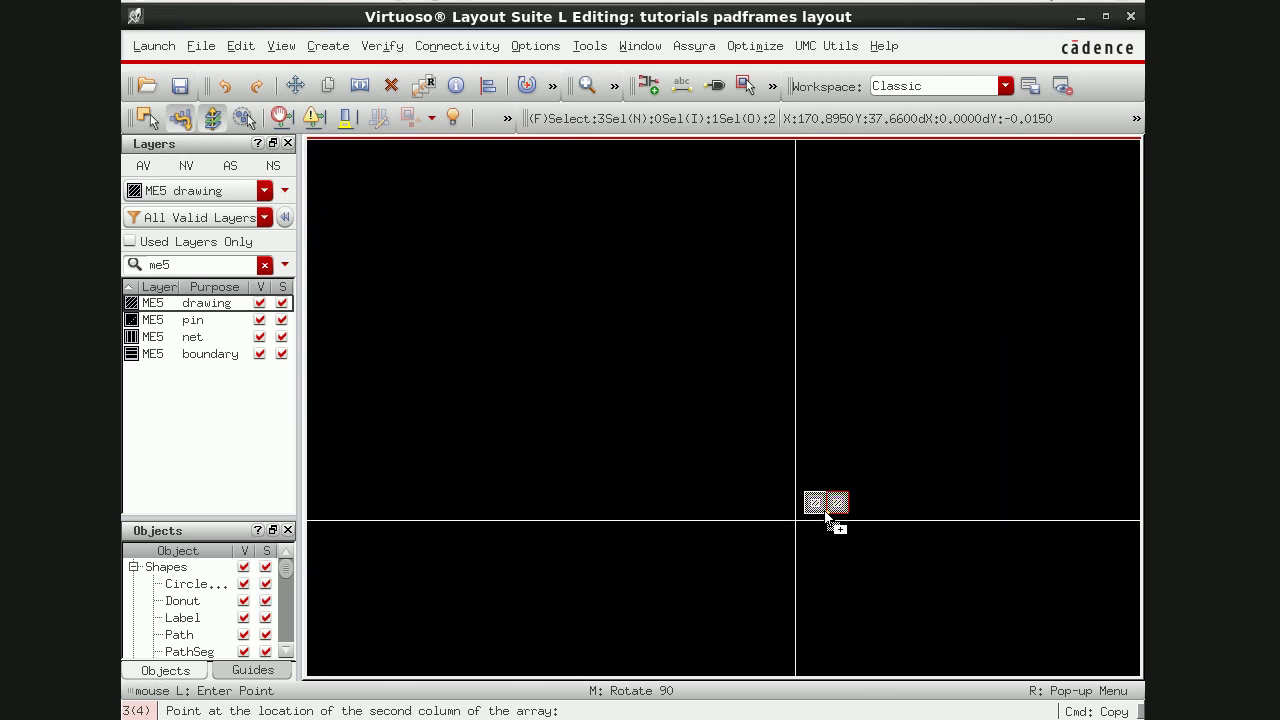
pyautogui.scroll(3, 826, 515)
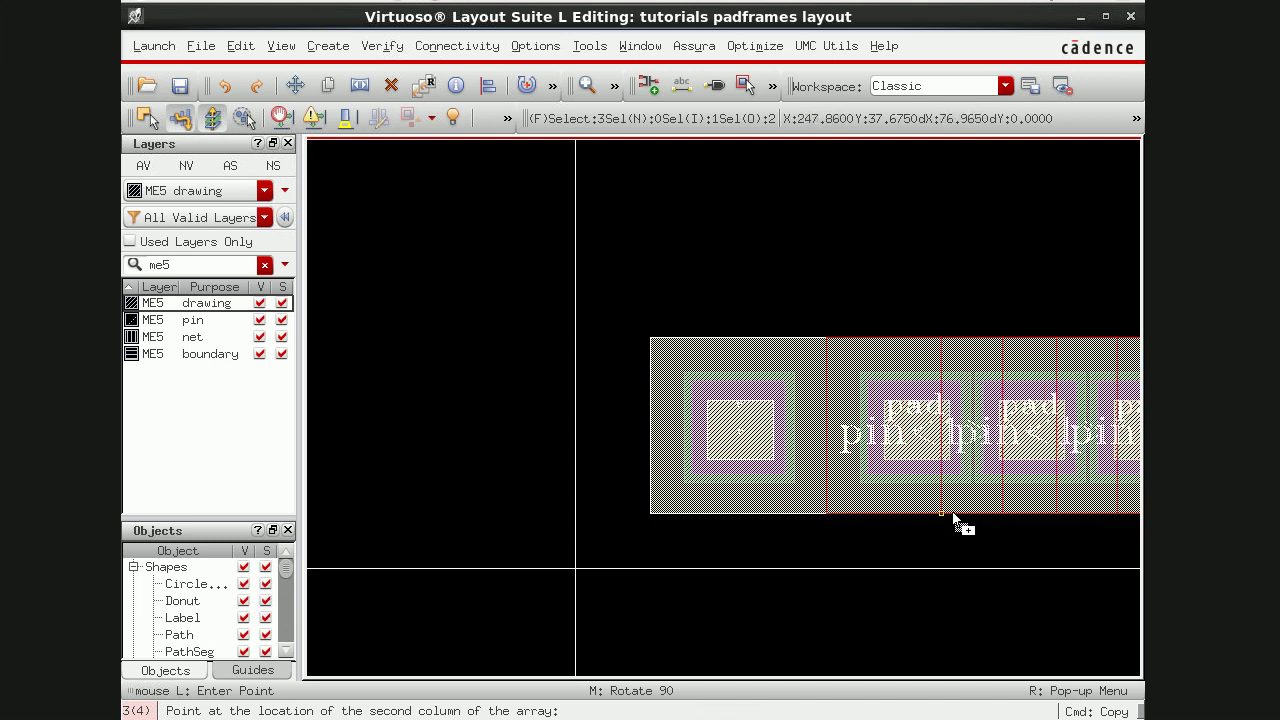
pyautogui.scroll(6, 1004, 518)
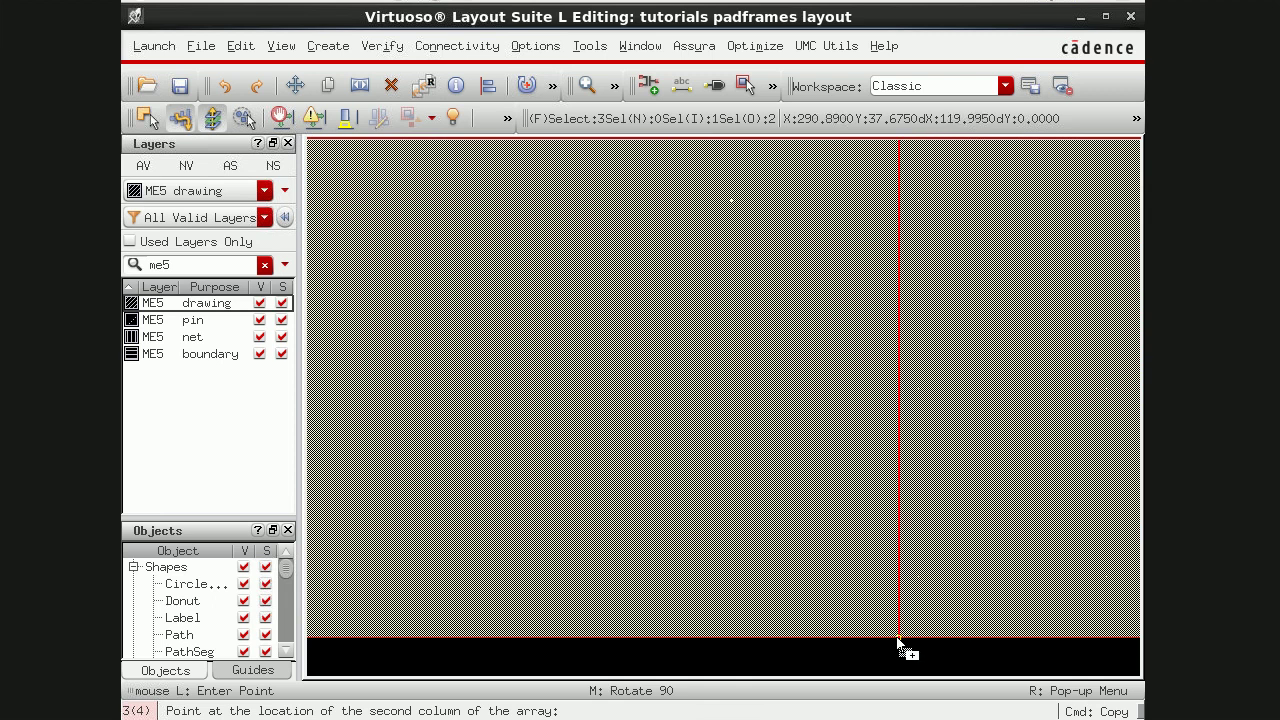
pyautogui.click(905, 624)
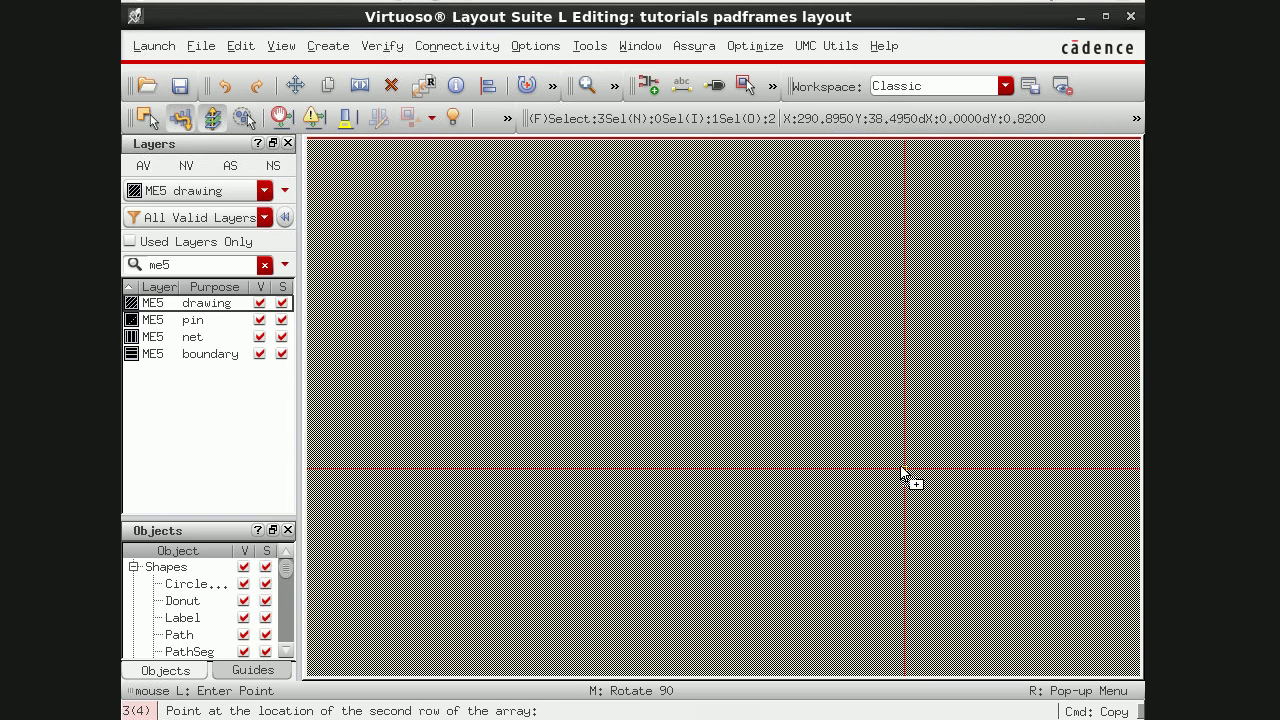
# Step: Set the array's second row against the top edge of the first copied pad, about 120 higher
pyautogui.scroll(3, 898, 428)
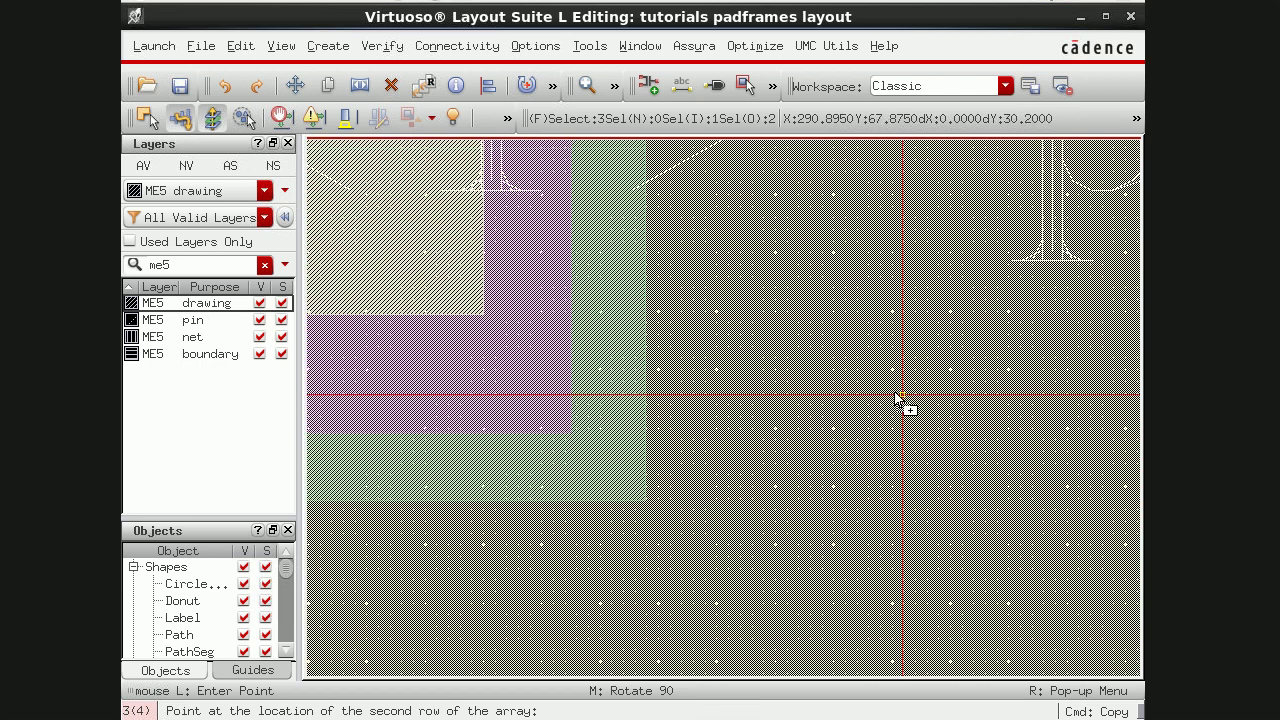
pyautogui.keyDown('ctrl'); pyautogui.scroll(-3, 896, 395); pyautogui.keyUp('ctrl')
pyautogui.keyDown('ctrl'); pyautogui.scroll(3, 900, 392); pyautogui.keyUp('ctrl')
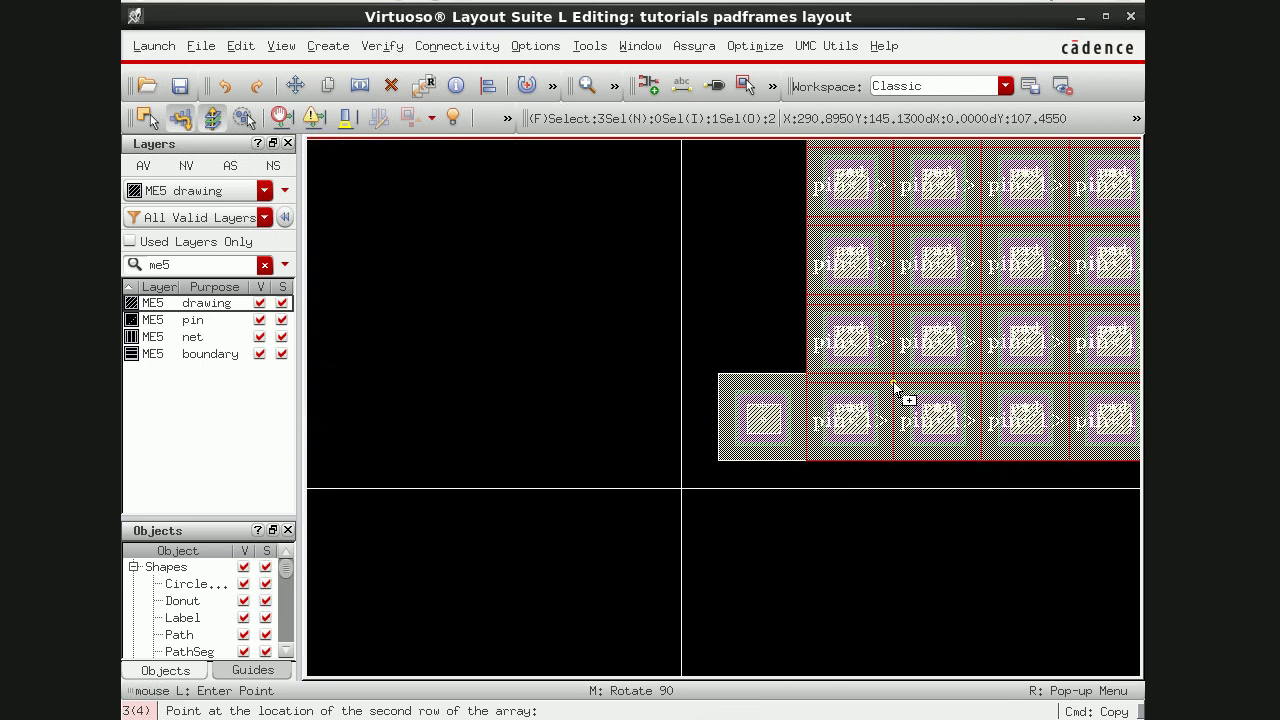
pyautogui.keyDown('ctrl'); pyautogui.scroll(3, 898, 392); pyautogui.keyUp('ctrl')
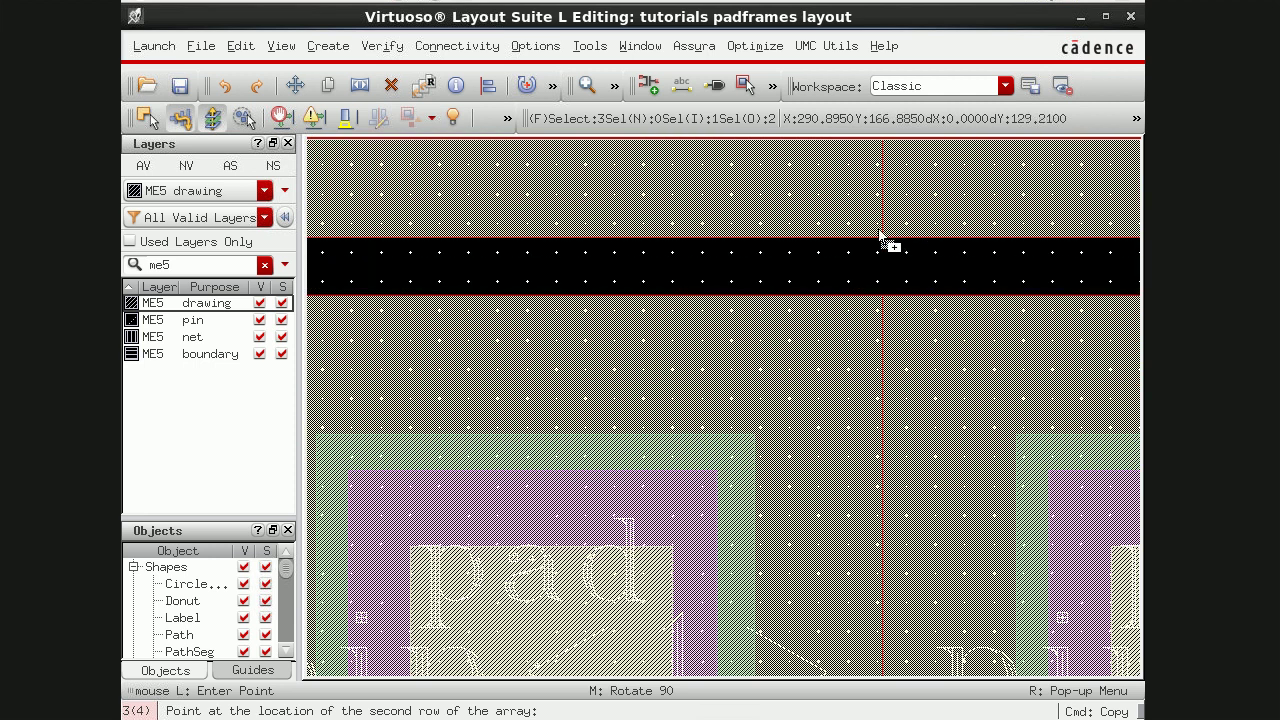
pyautogui.keyDown('ctrl'); pyautogui.scroll(2, 886, 290); pyautogui.keyUp('ctrl')
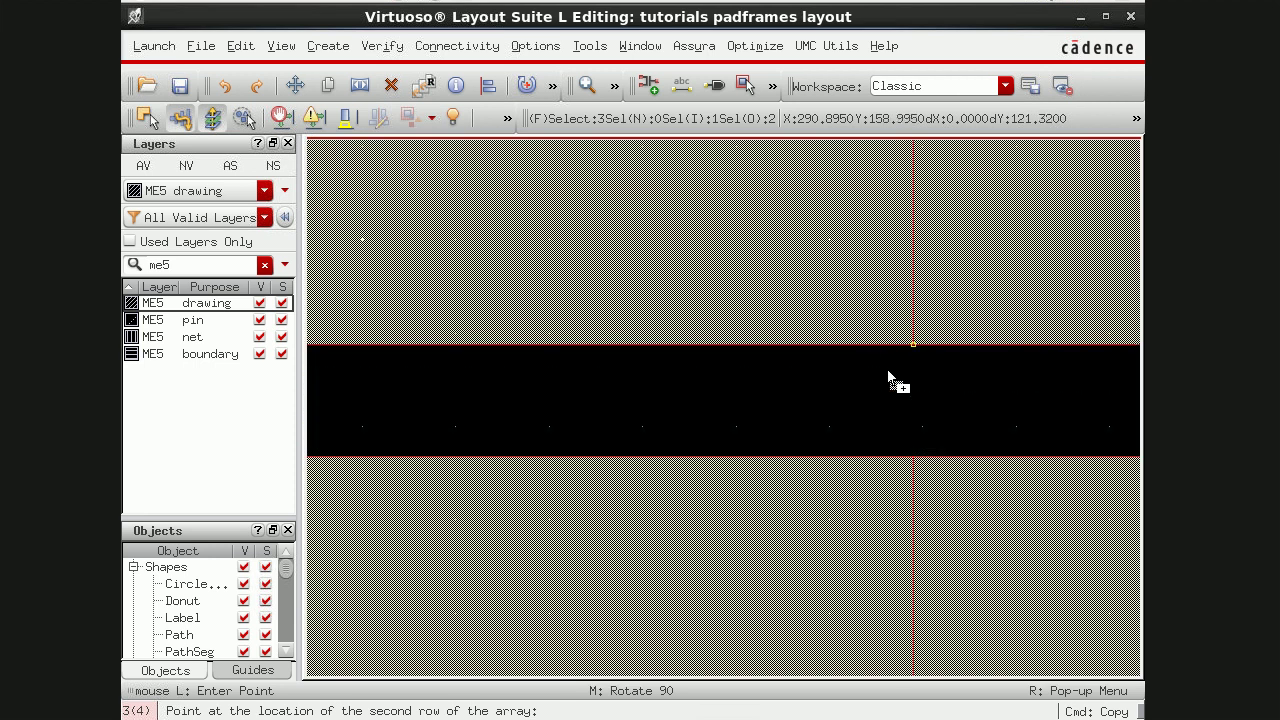
pyautogui.click(910, 468)
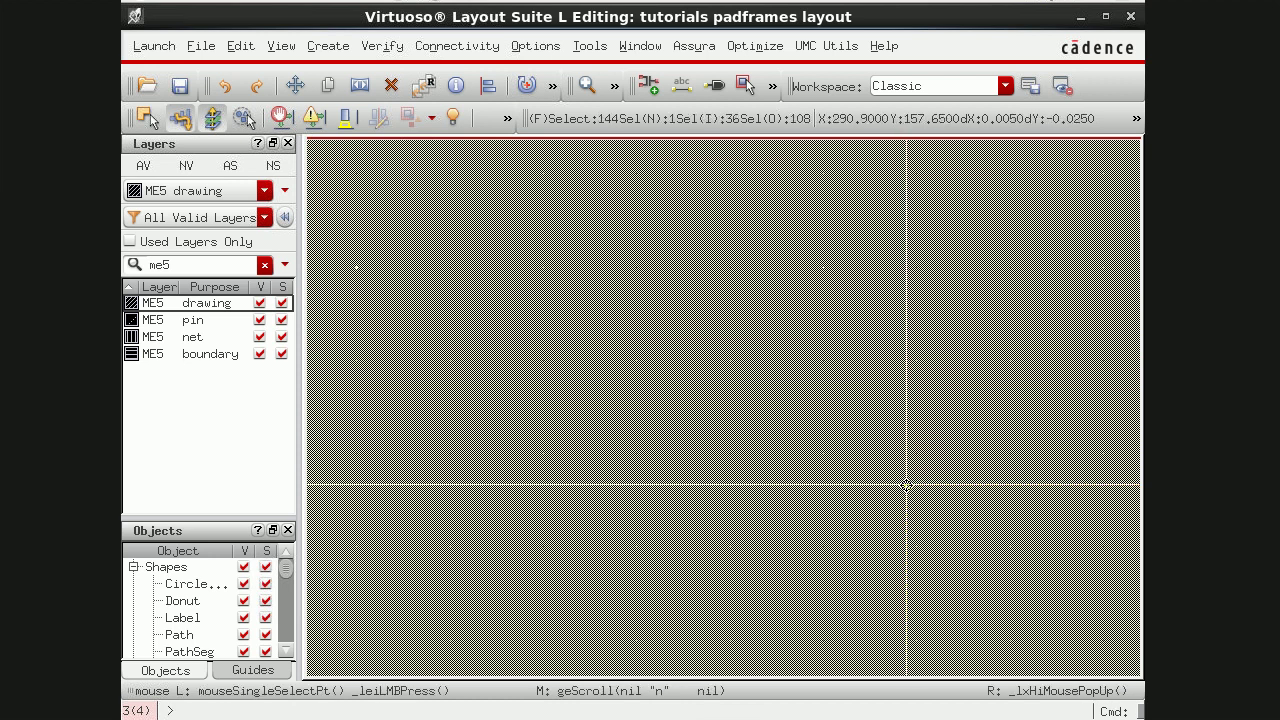
# Step: Delete the original pad and its pin beside the lower-left corner of the 6 by 6 array
pyautogui.keyDown('ctrl'); pyautogui.scroll(-5, 906, 485); pyautogui.keyUp('ctrl')
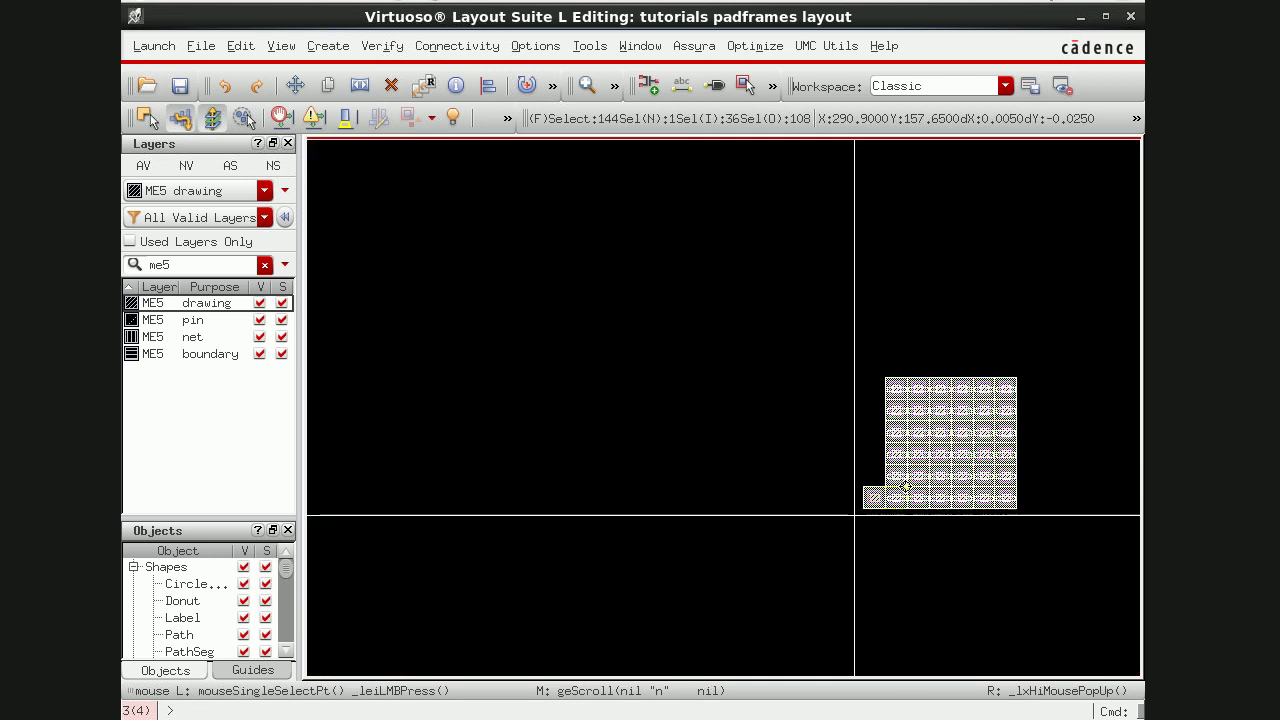
pyautogui.click(786, 466)
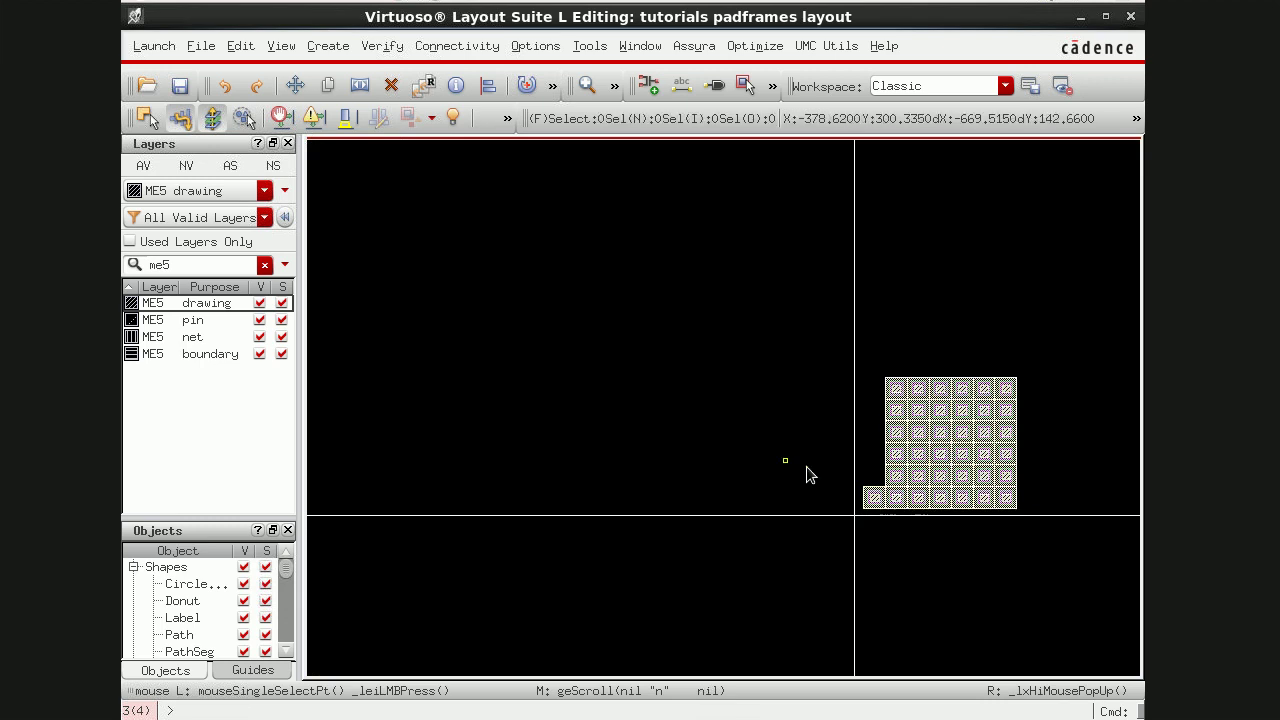
pyautogui.moveTo(820, 468); pyautogui.dragTo(908, 532)
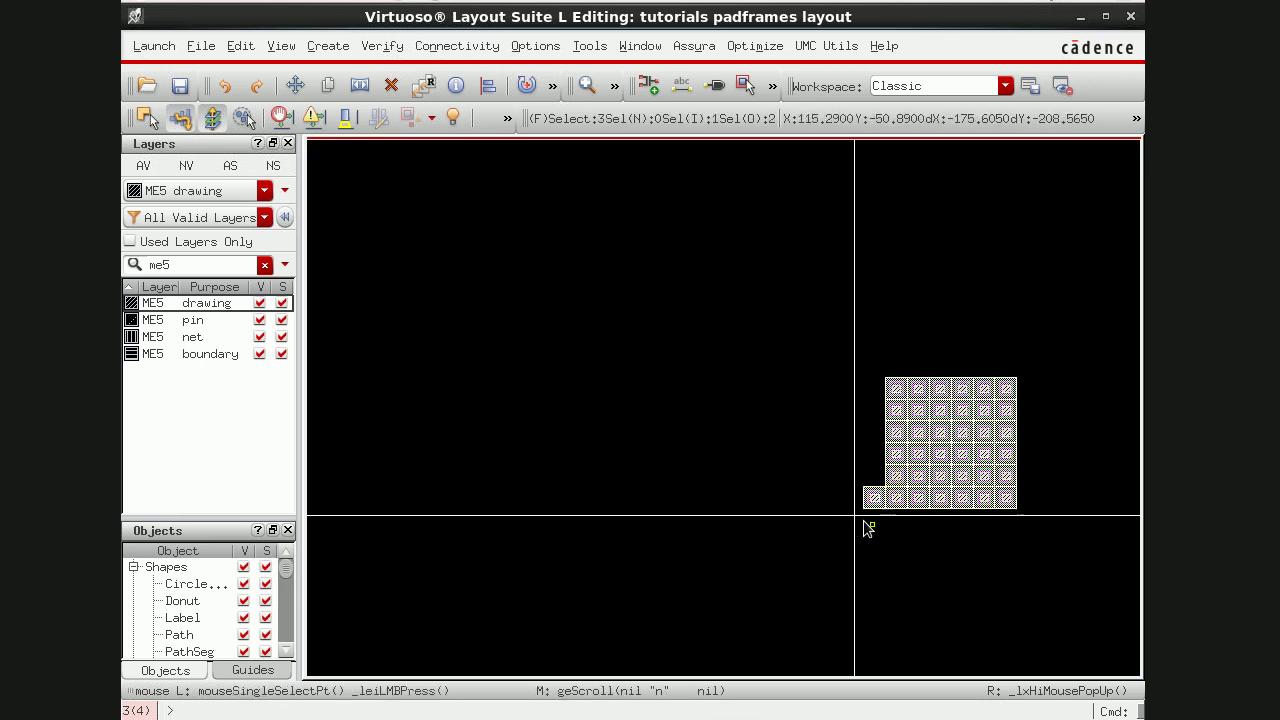
pyautogui.press('Delete')
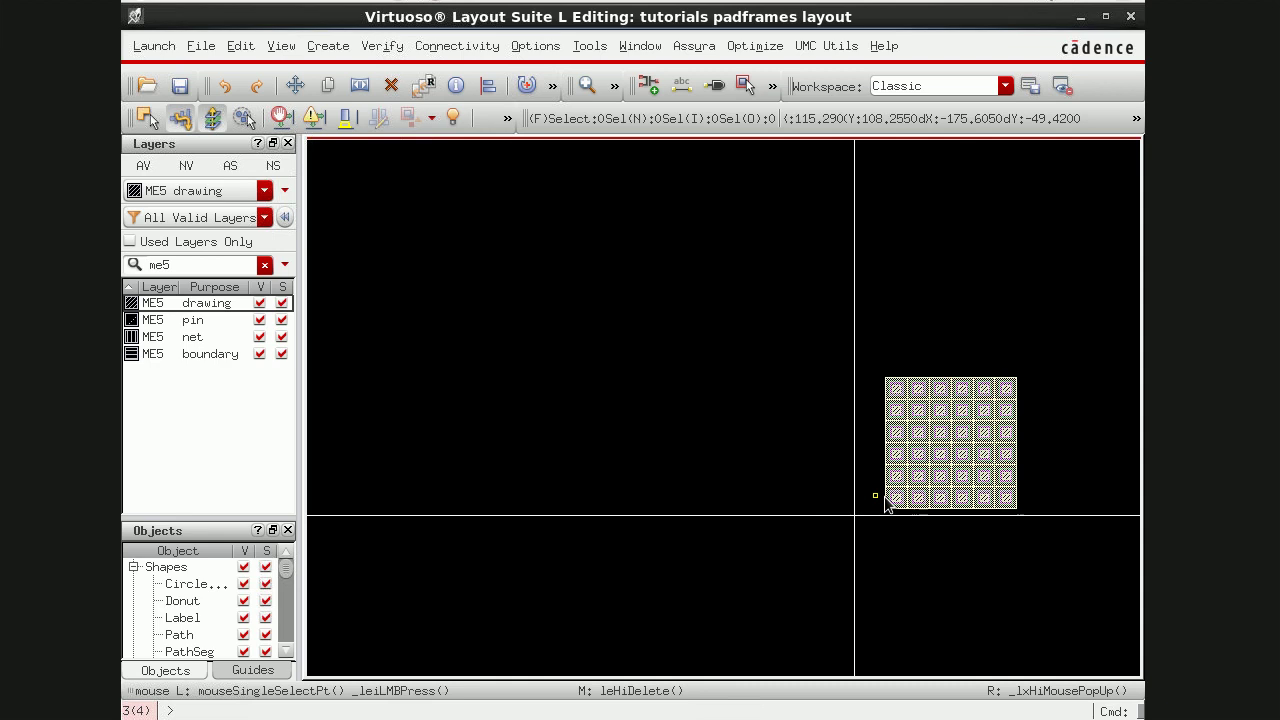
# Step: Delete the fourth and fifth pads in the array's second row from the bottom
pyautogui.keyDown('ctrl'); pyautogui.scroll(5, 898, 508); pyautogui.keyUp('ctrl')
pyautogui.keyDown('shift'); pyautogui.hscroll(2, 905, 475); pyautogui.keyUp('shift')
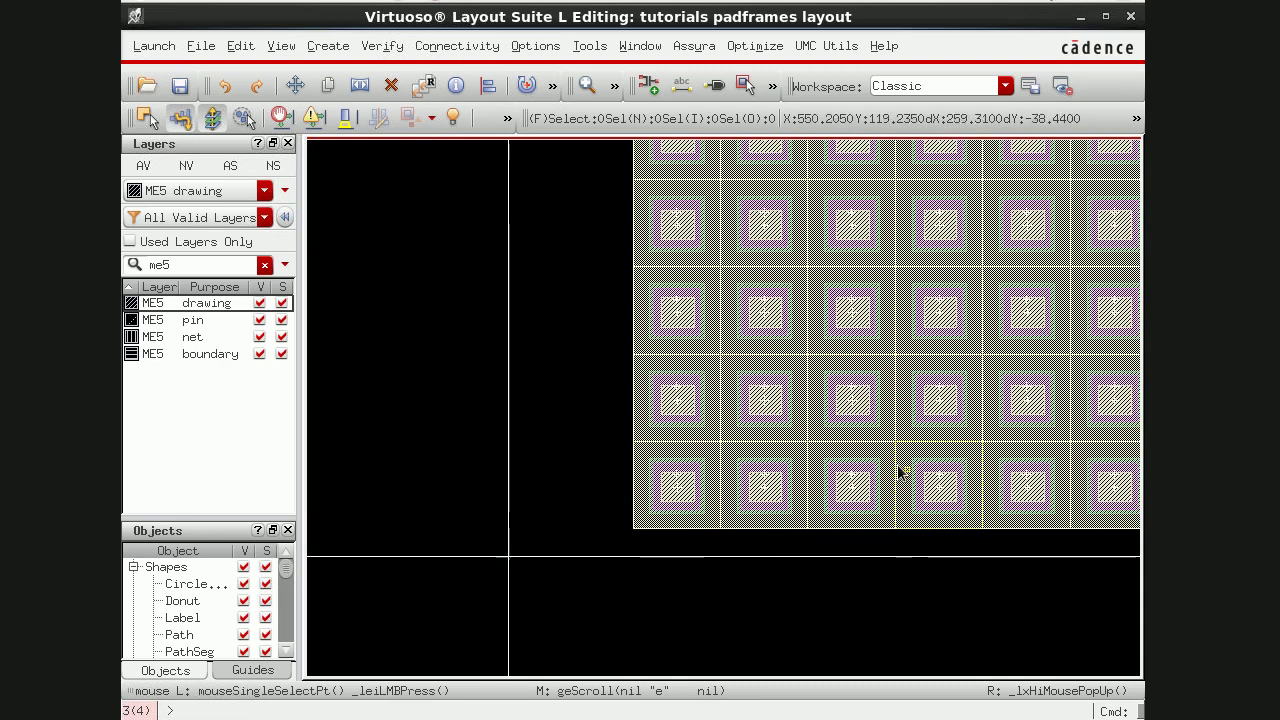
pyautogui.click(821, 402)
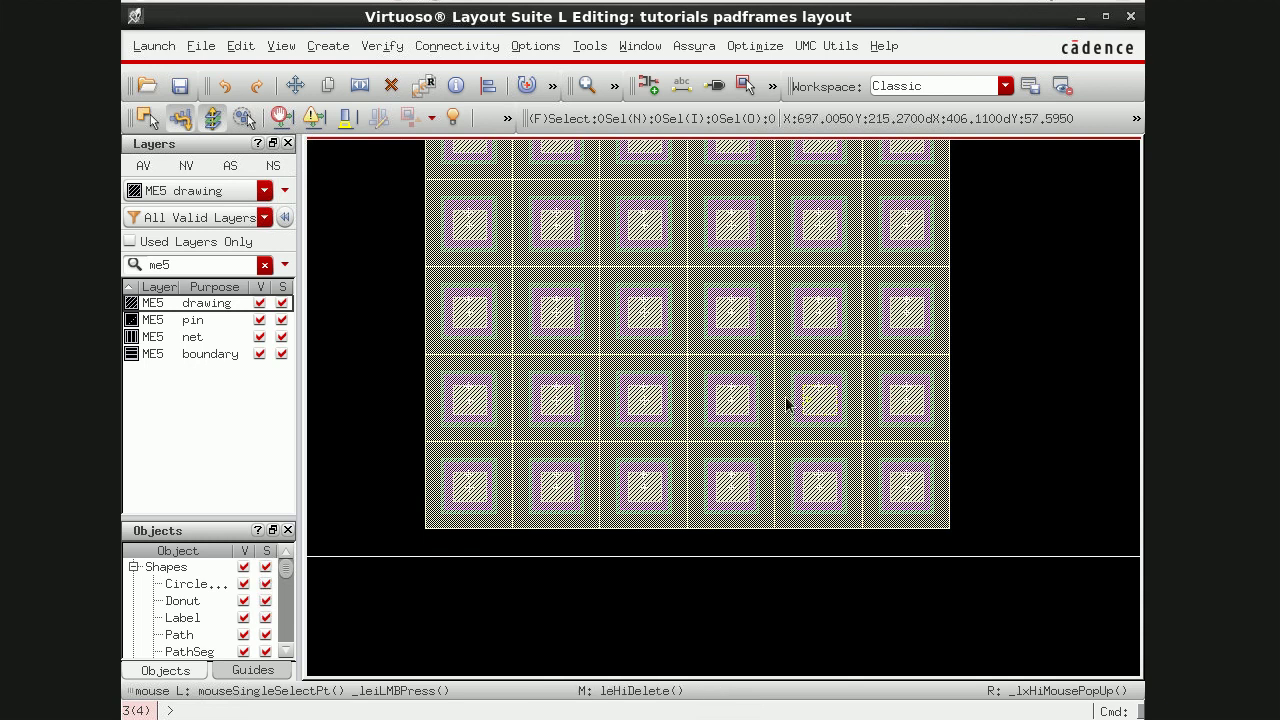
pyautogui.click(808, 390)
pyautogui.middleClick(815, 394)
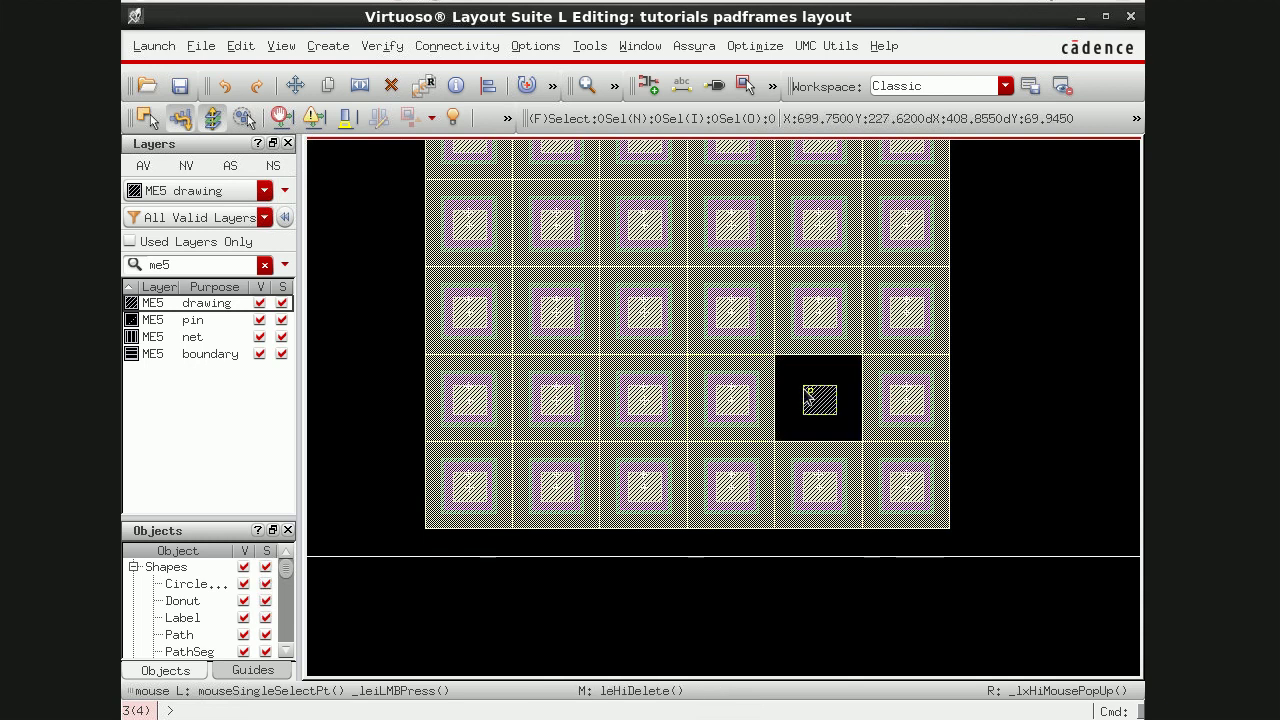
pyautogui.click(748, 398)
pyautogui.middleClick(818, 405)
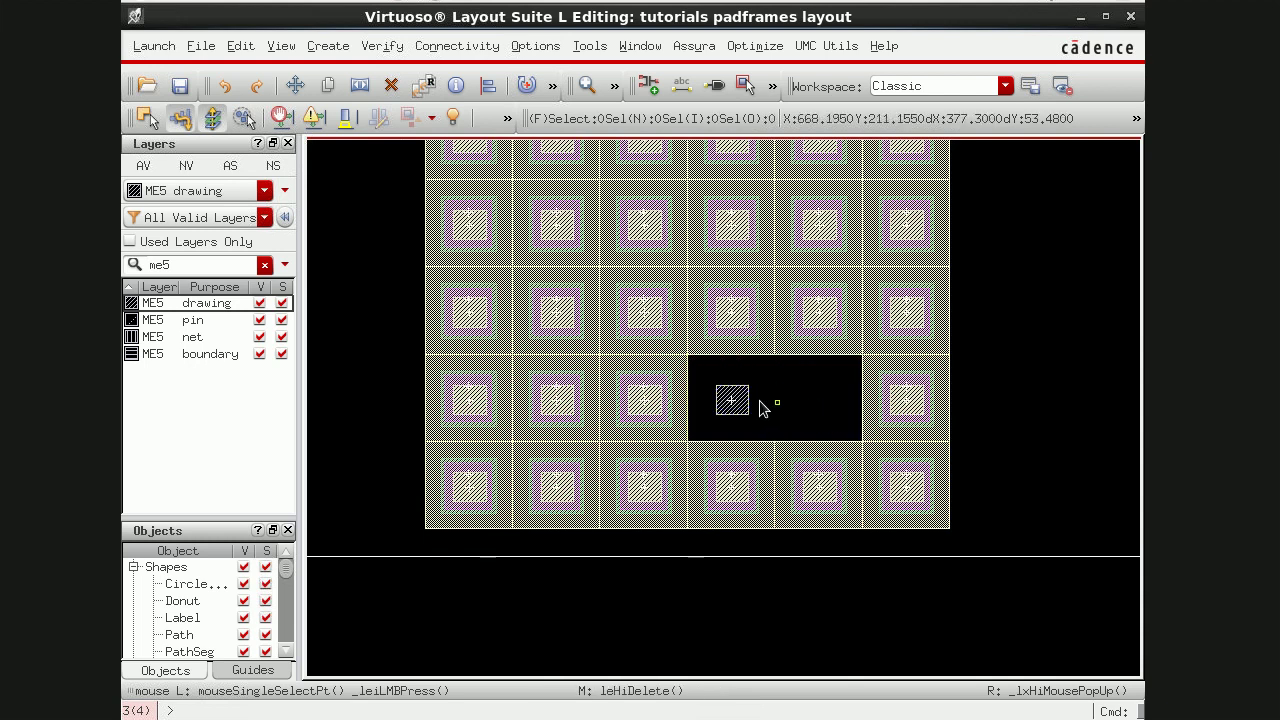
pyautogui.middleClick(735, 402)
# Step: Delete all remaining pads and pins inside the array, keeping only its outer ring
pyautogui.moveTo(495, 231); pyautogui.dragTo(876, 466)
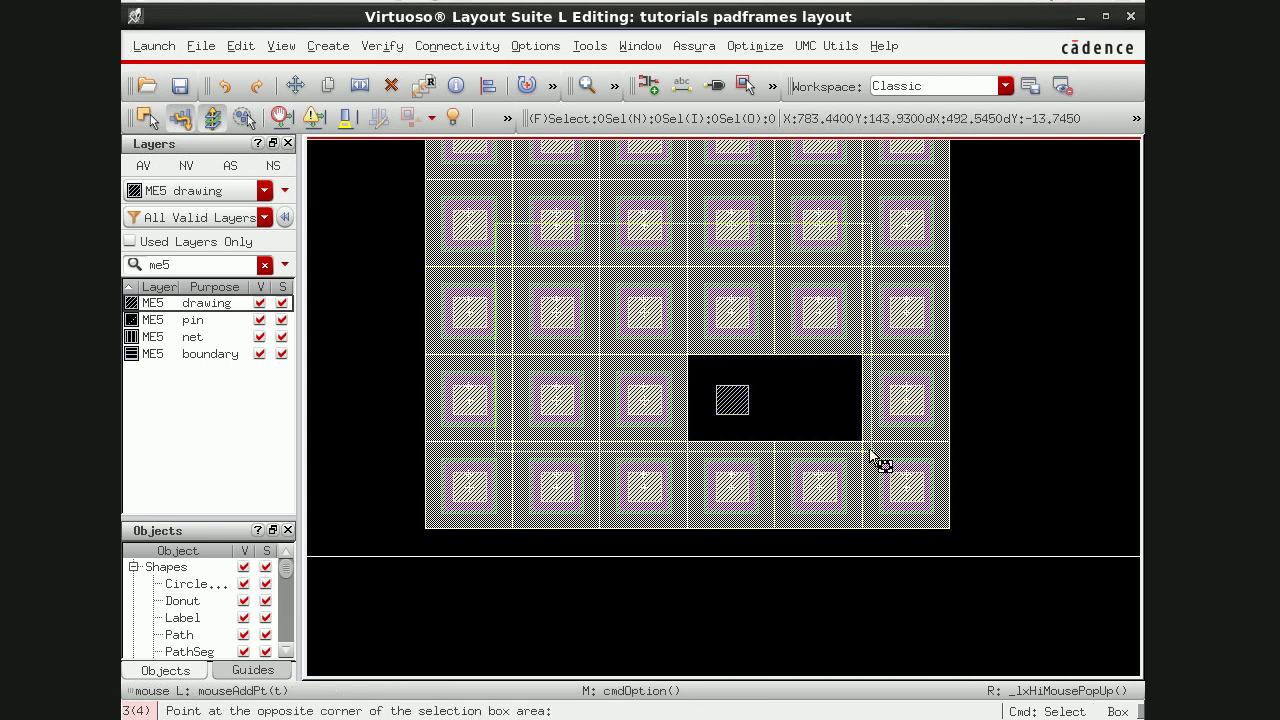
pyautogui.middleClick(840, 445)
pyautogui.moveTo(495, 166); pyautogui.dragTo(861, 289)
pyautogui.press('Delete')
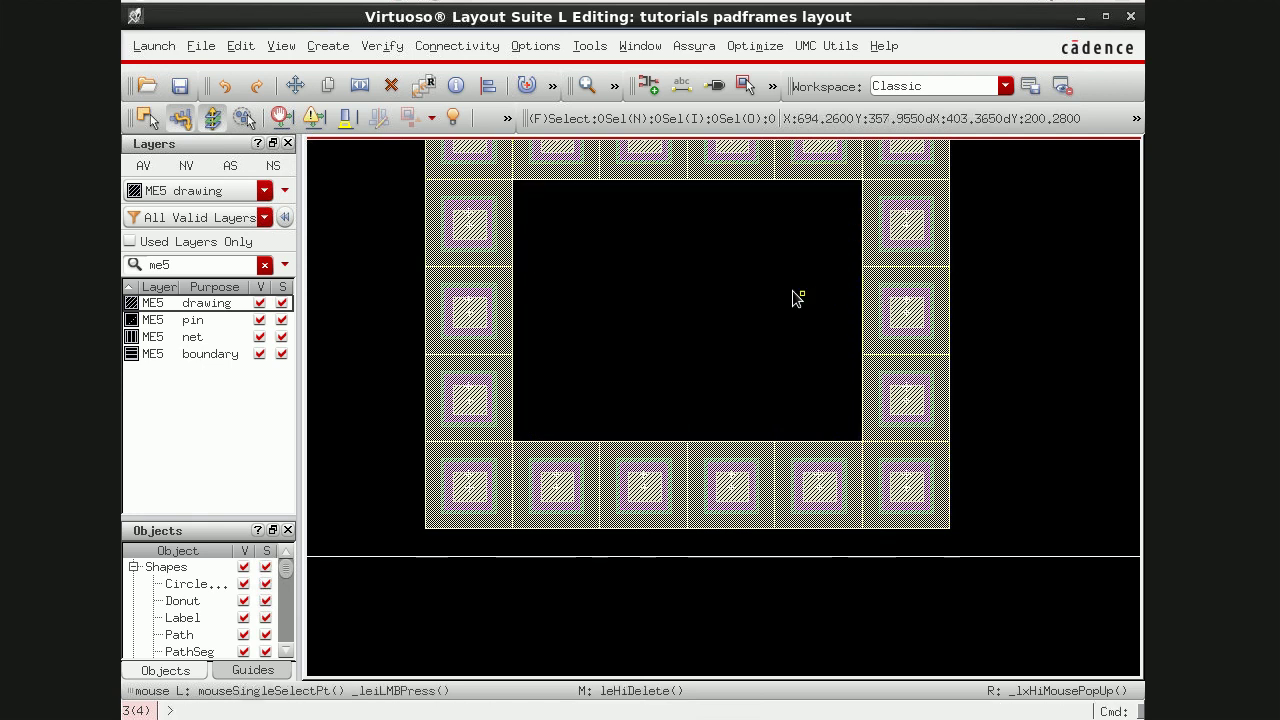
pyautogui.scroll(2, 757, 306)
pyautogui.moveTo(497, 347); pyautogui.dragTo(885, 488)
pyautogui.press('Delete')
# Step: Delete the four corner pads of the ring, leaving four pads on each side
pyautogui.moveTo(410, 268); pyautogui.dragTo(522, 366)
pyautogui.press('Delete')
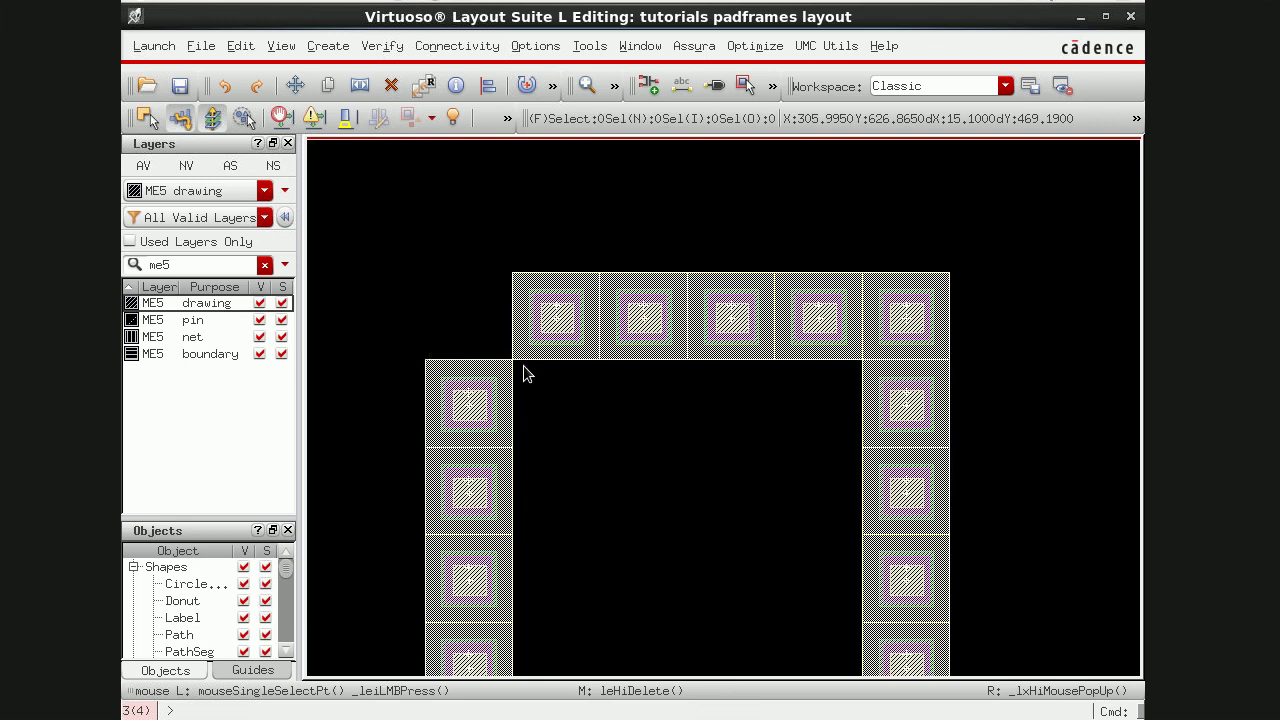
pyautogui.moveTo(857, 276); pyautogui.dragTo(964, 377)
pyautogui.press('Delete')
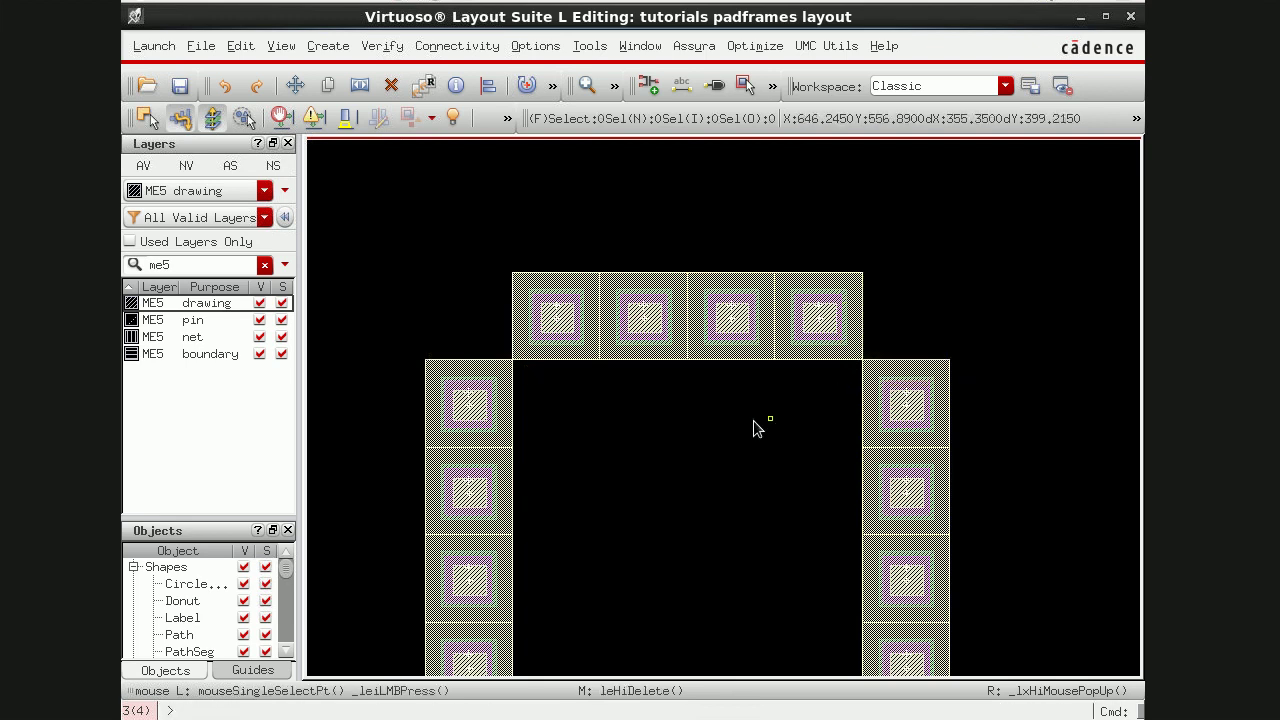
pyautogui.scroll(-2, 754, 425)
pyautogui.moveTo(421, 437); pyautogui.dragTo(523, 546)
pyautogui.press('Delete')
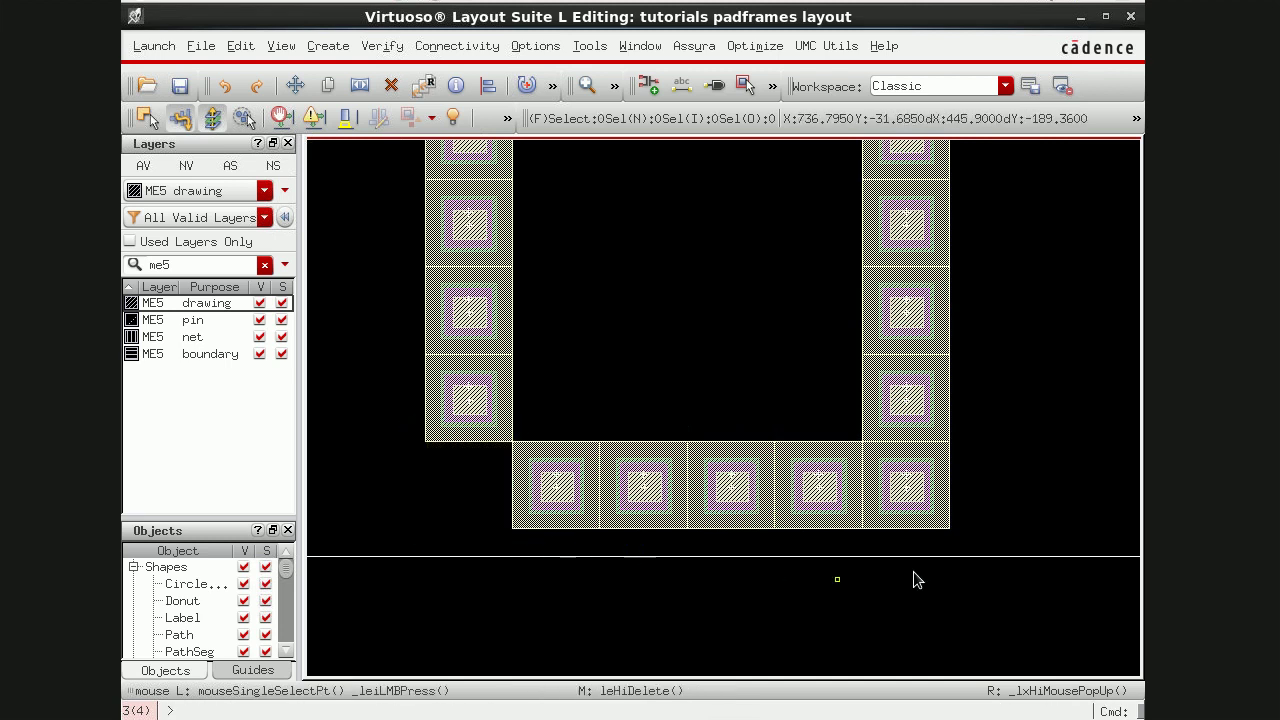
pyautogui.moveTo(970, 545); pyautogui.dragTo(827, 420)
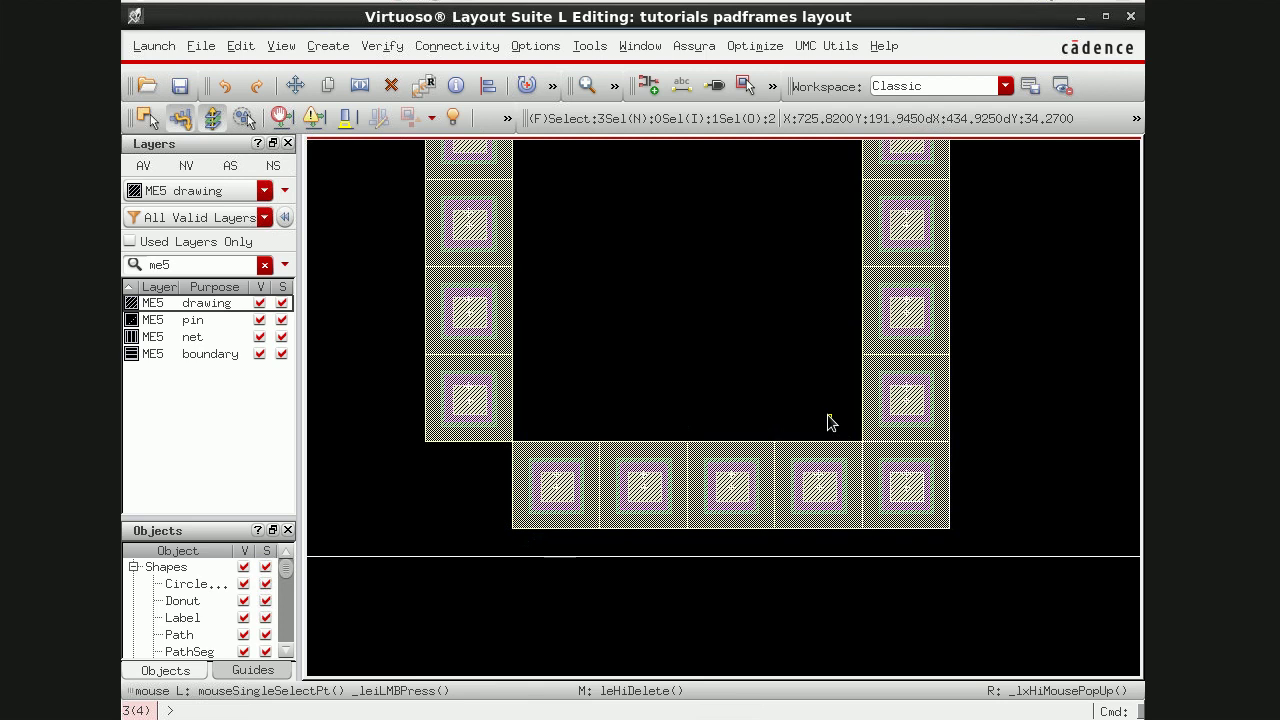
pyautogui.press('Delete')
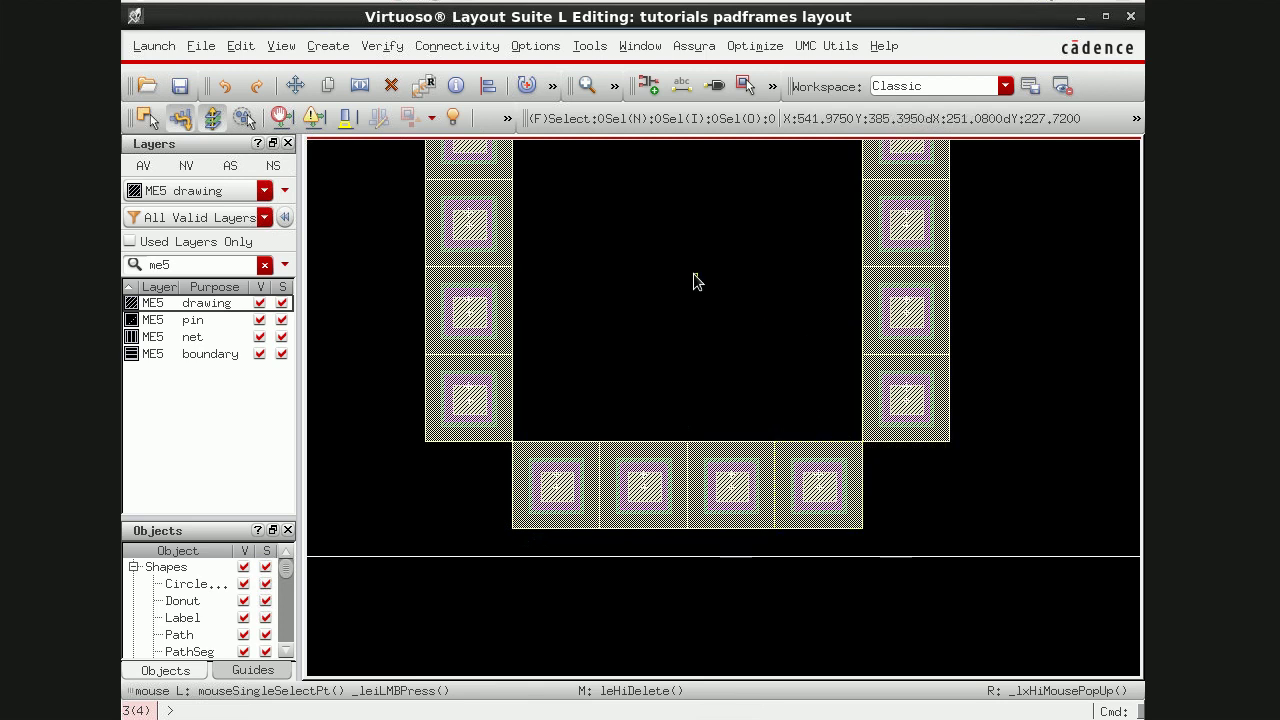
# Step: Run an Assura DRC on the full area of the padframes layout and dismiss the result
pyautogui.scroll(1, 697, 282)
pyautogui.keyDown('ctrl'); pyautogui.scroll(-1, 697, 282); pyautogui.keyUp('ctrl')
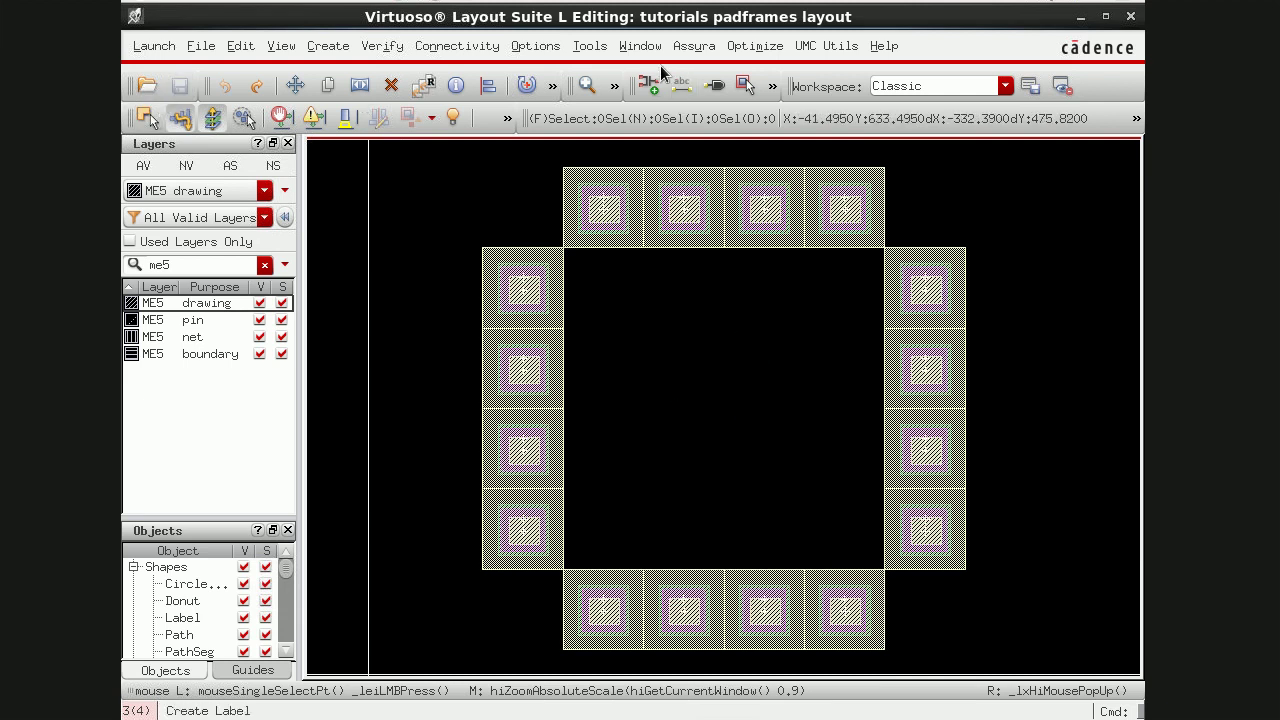
pyautogui.click(690, 46)
pyautogui.click(710, 172)
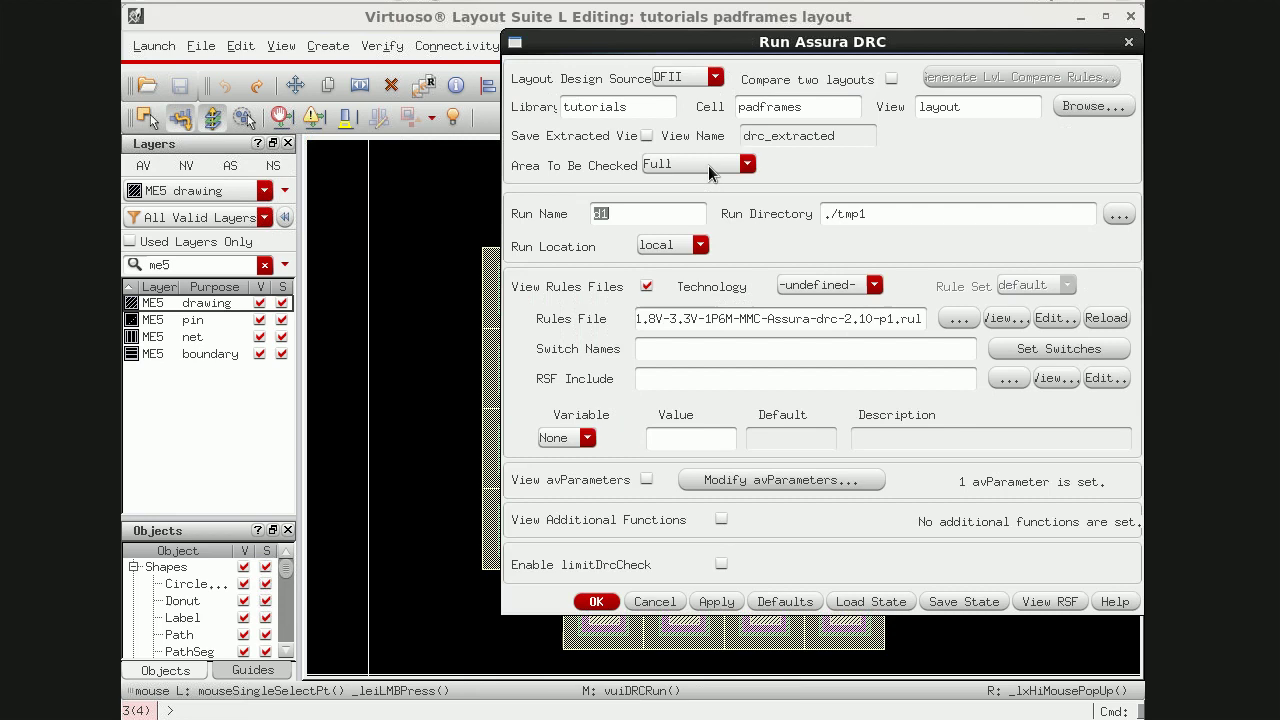
pyautogui.press('Return')
pyautogui.press('Return')
pyautogui.press('Return')
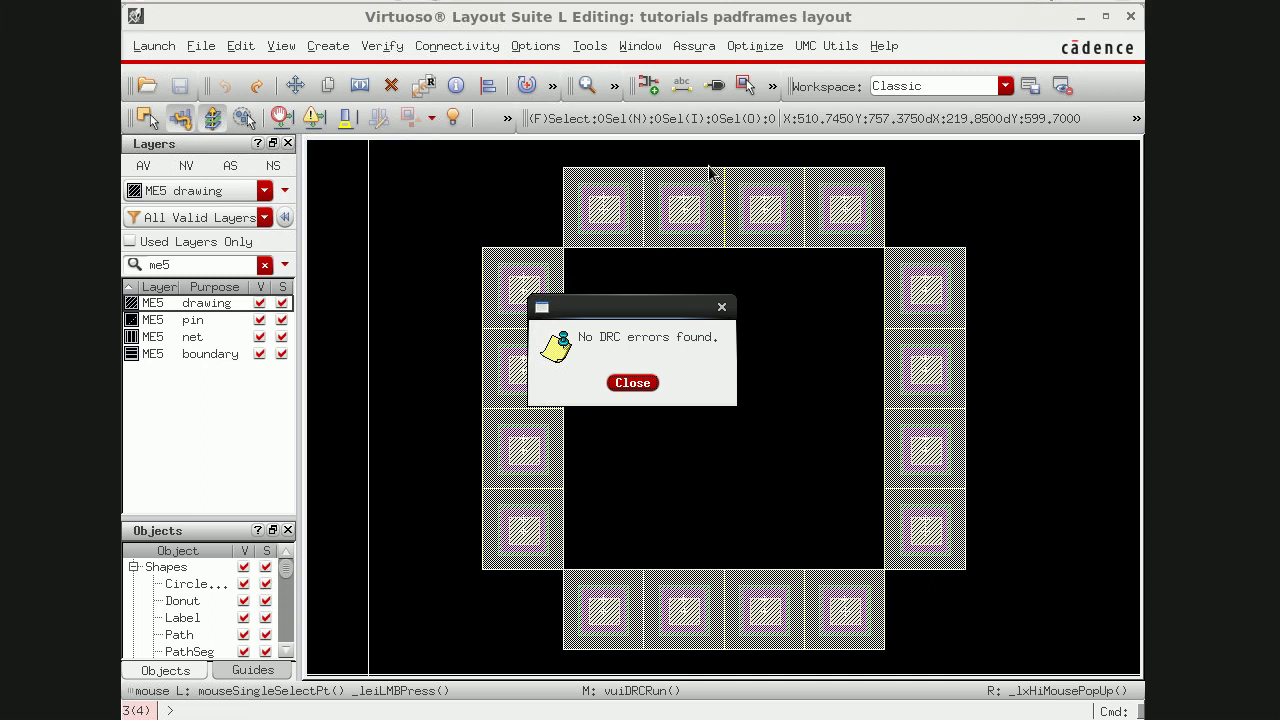
pyautogui.press('Return')
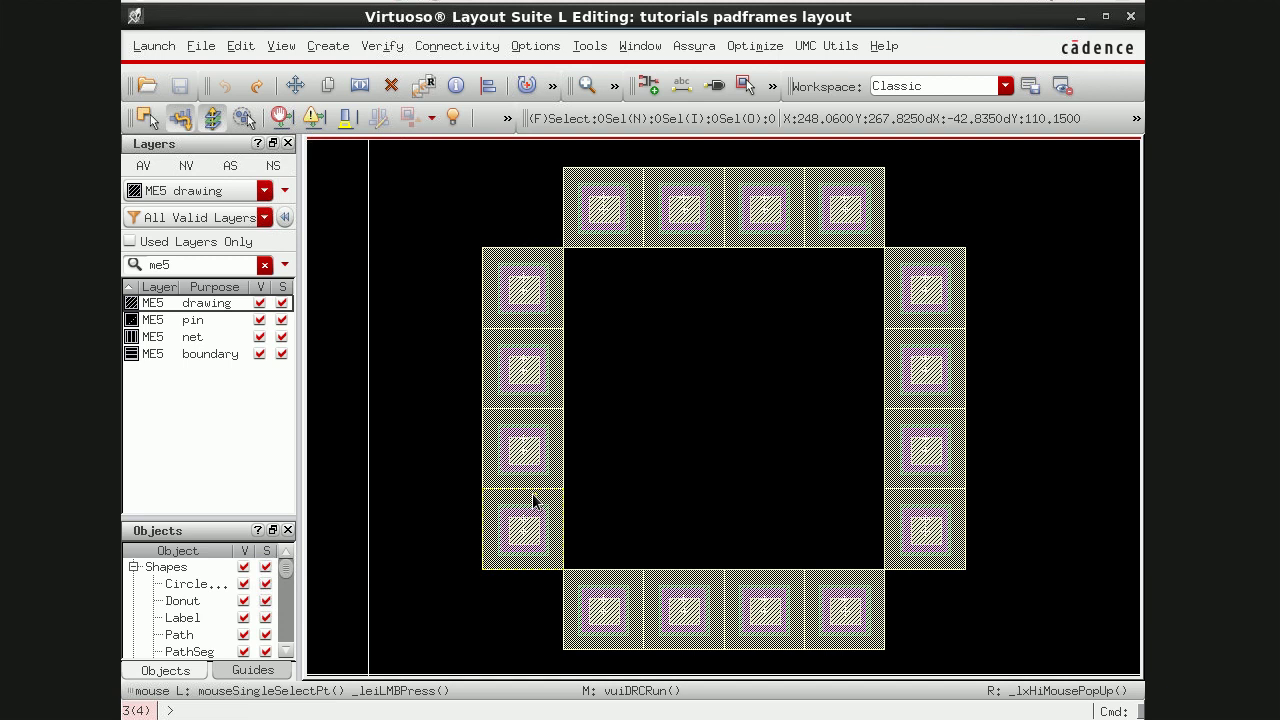
# Step: Check the pin properties of the lowest pad in the ring's left column
pyautogui.click(535, 525)
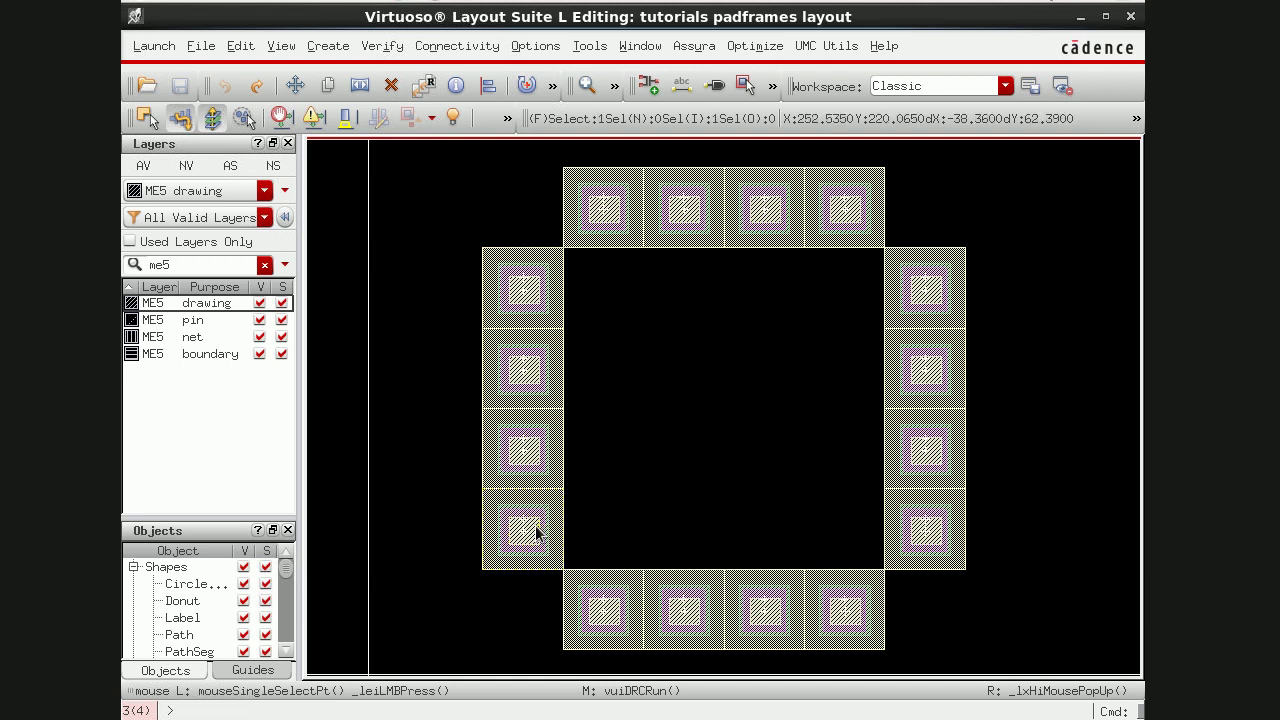
pyautogui.click(533, 533)
pyautogui.press('q')
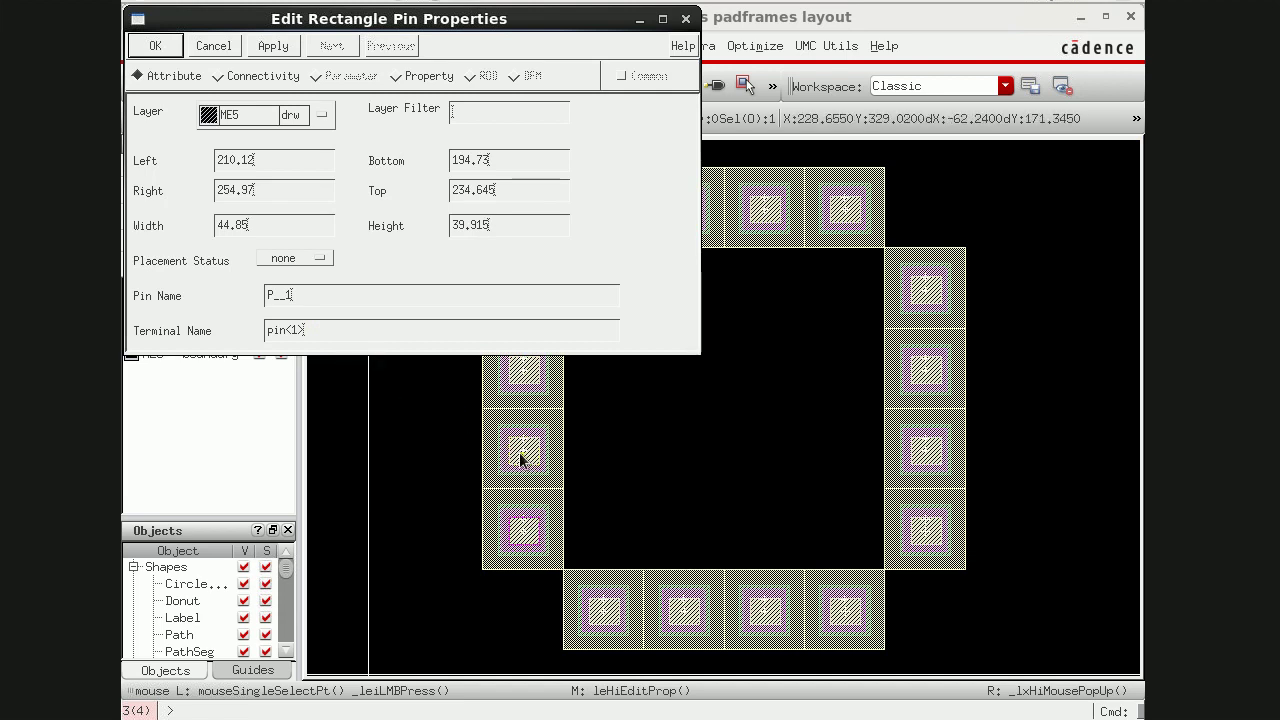
pyautogui.press('Escape')
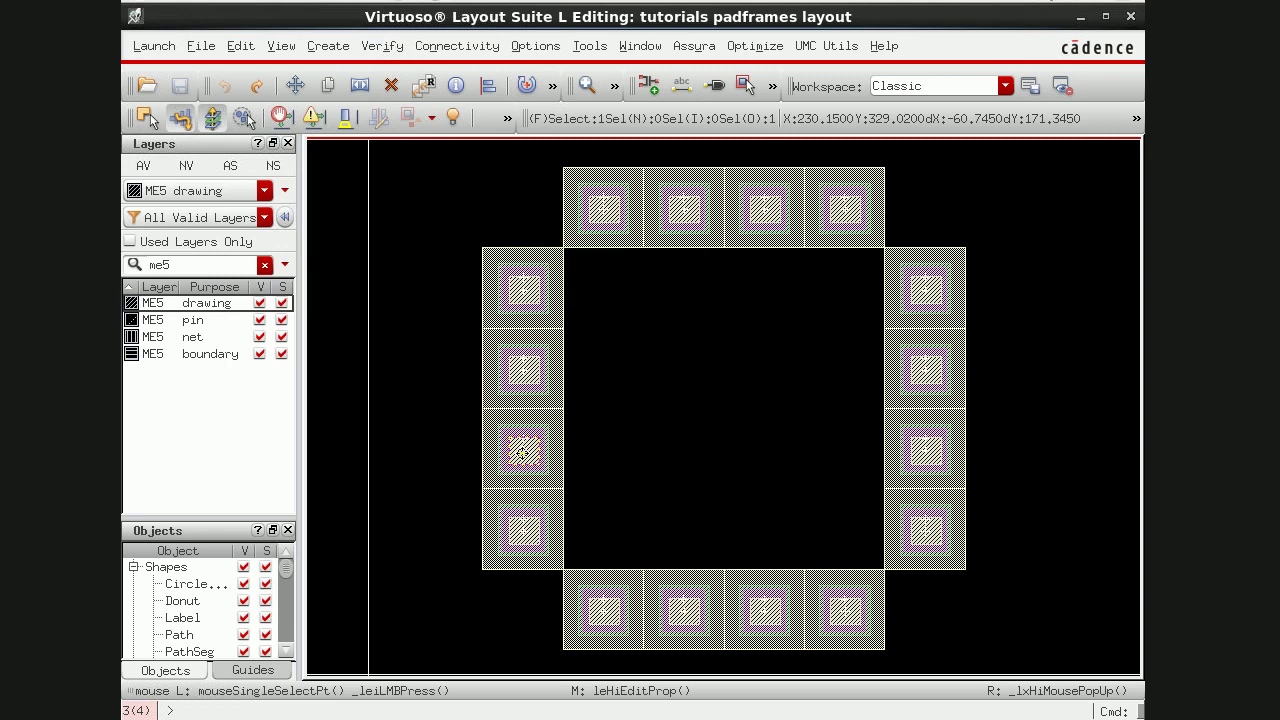
# Step: Set the terminal name of the second pin from the bottom in the left column to pin<2>
pyautogui.press('q')
pyautogui.click(345, 330)
pyautogui.press('BackSpace')
pyautogui.press('BackSpace')
pyautogui.write('2')
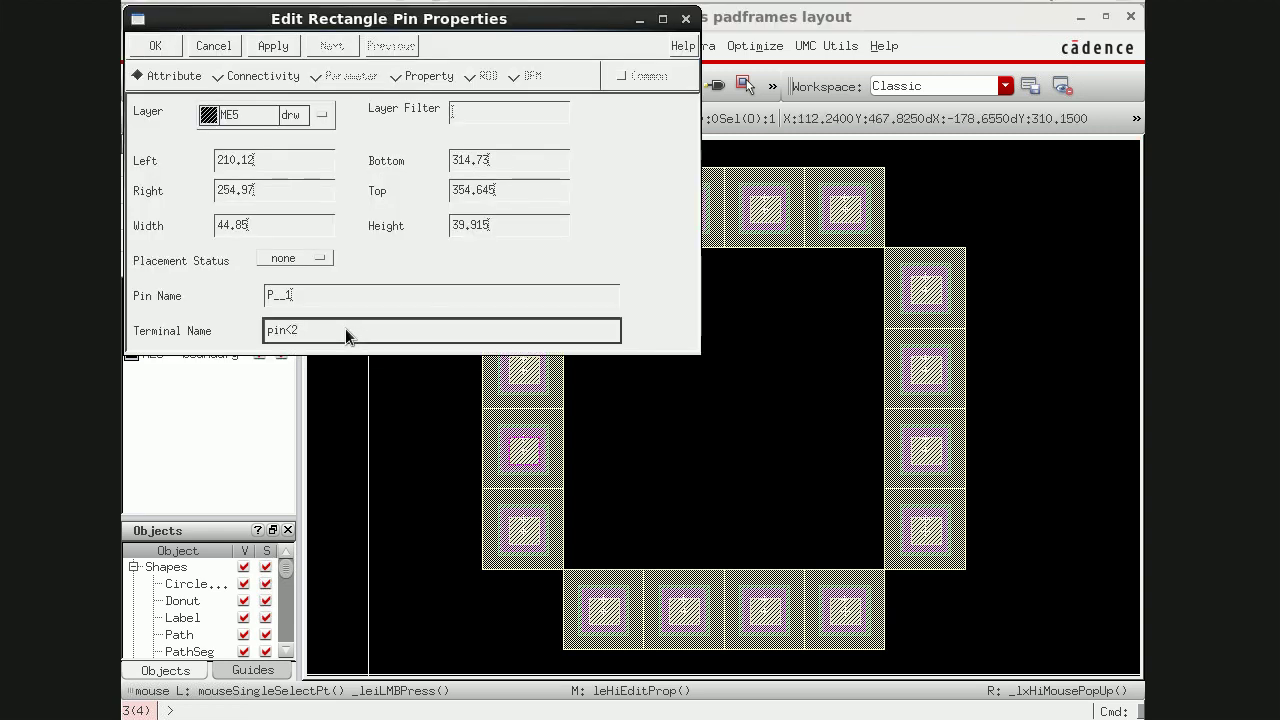
pyautogui.write('>')
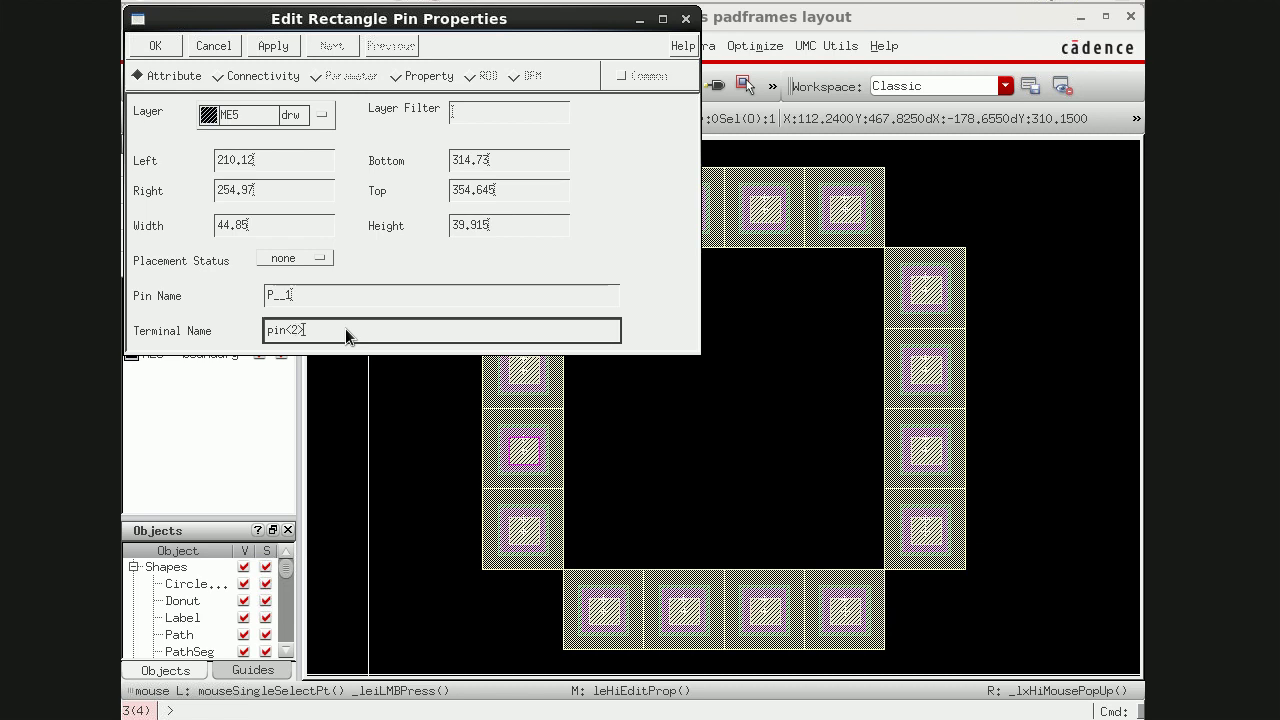
pyautogui.click(277, 48)
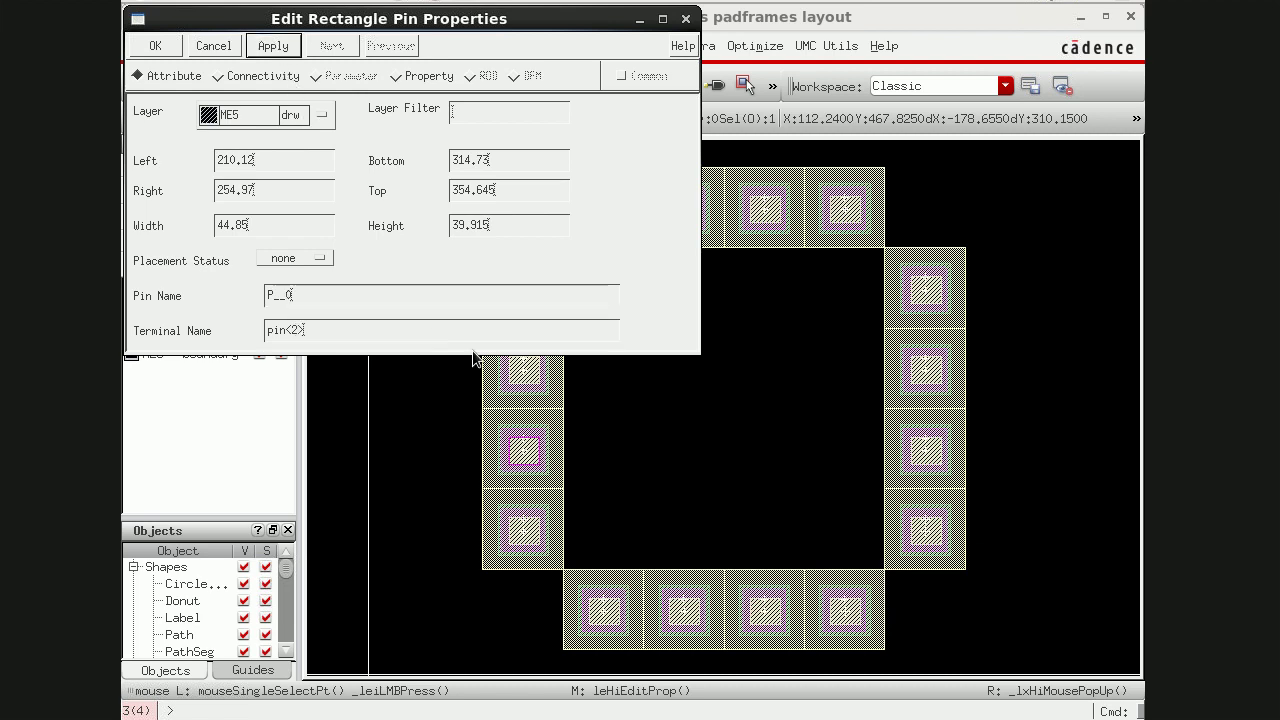
# Step: Set the terminal name of the third pin from the bottom in the left column to pin<3>
pyautogui.click(515, 378)
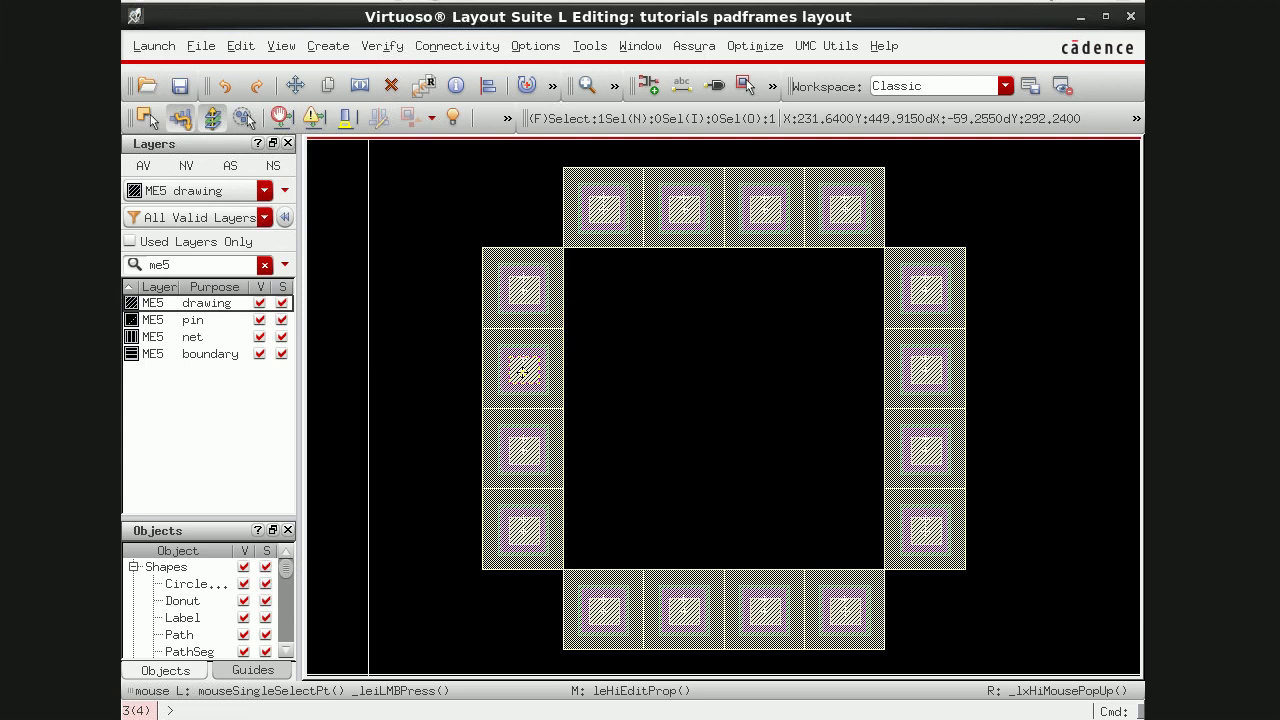
pyautogui.middleClick(521, 372)
pyautogui.click(316, 330)
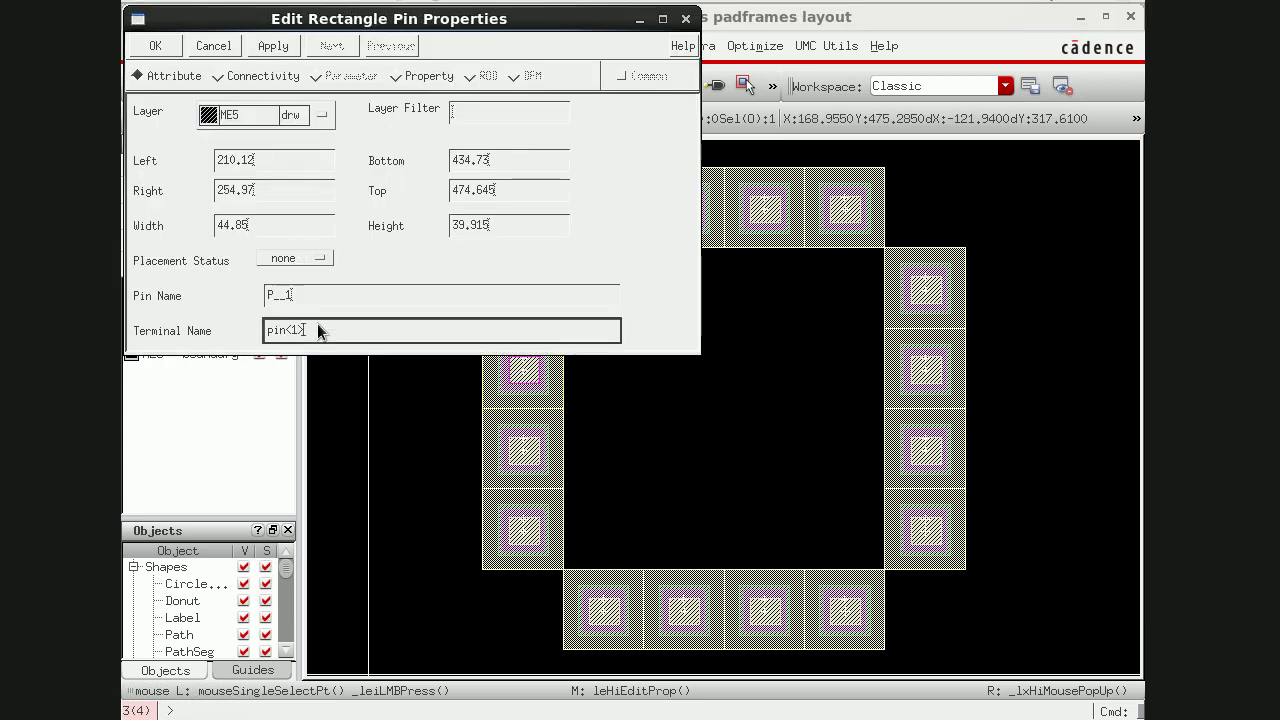
pyautogui.write('3>')
pyautogui.click(252, 46)
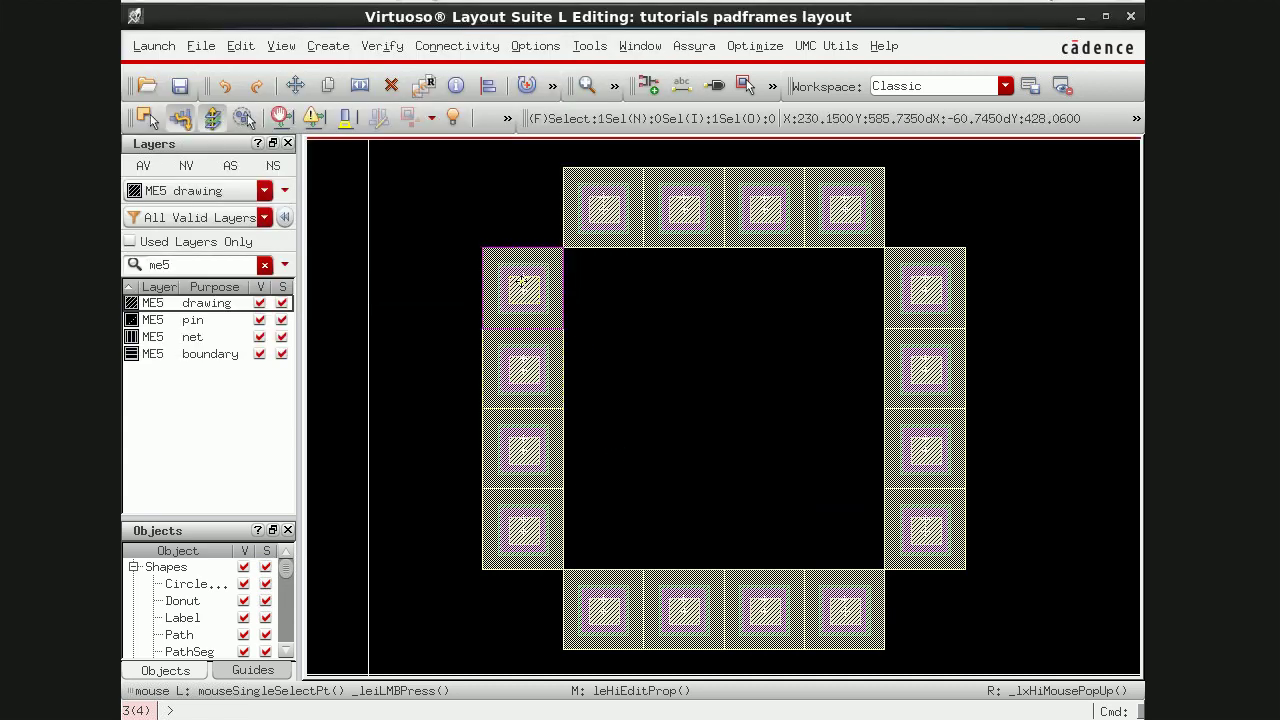
# Step: Set the terminal name of the topmost pin in the ring's left column to pin<4>
pyautogui.click(524, 291)
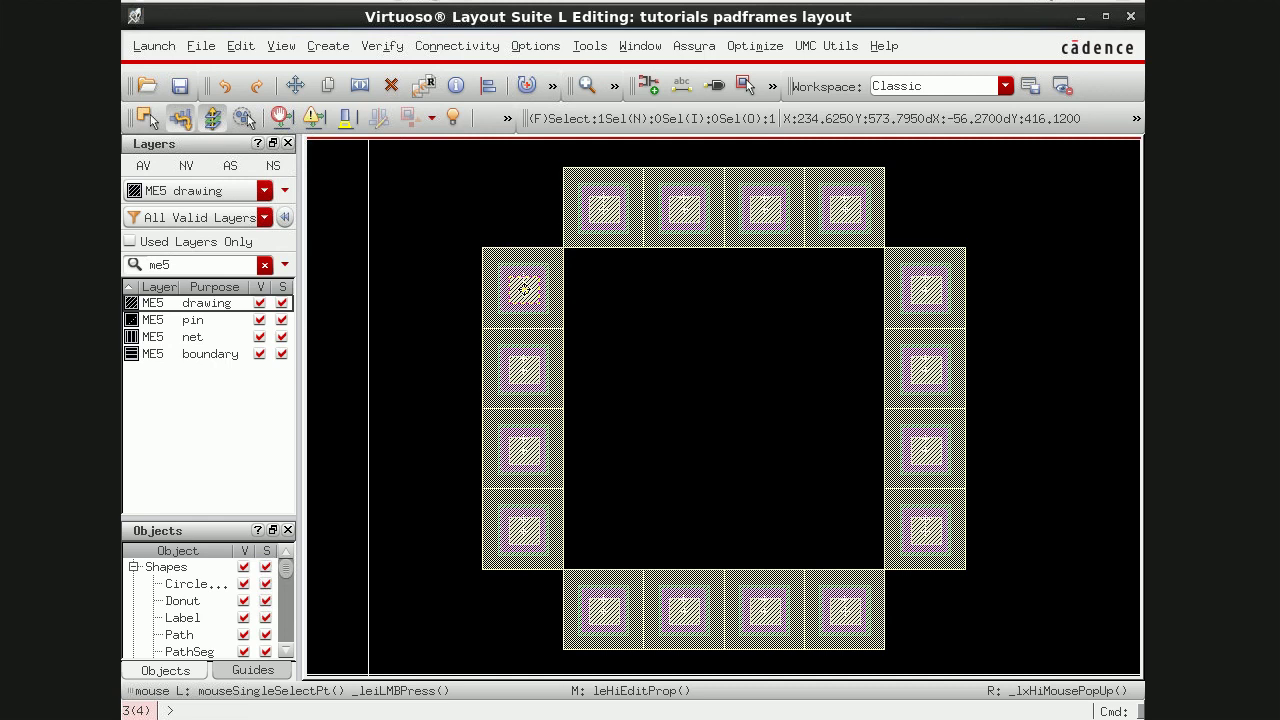
pyautogui.press('q')
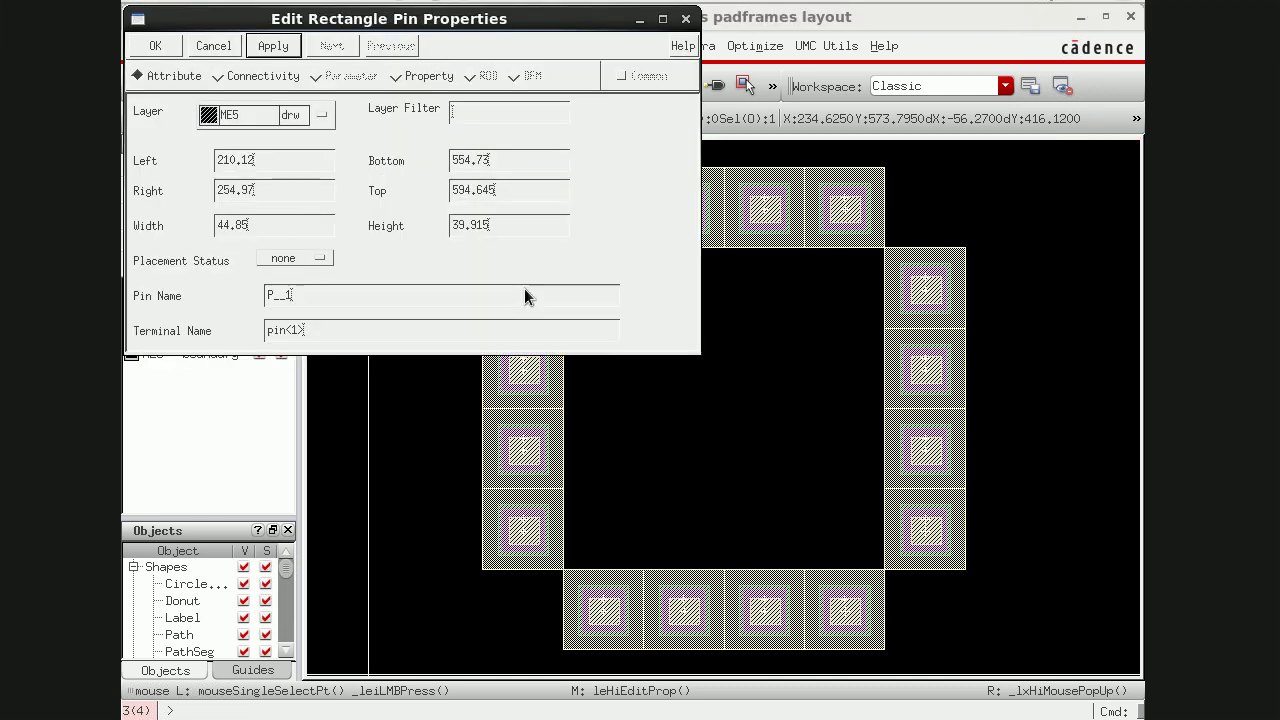
pyautogui.click(321, 328)
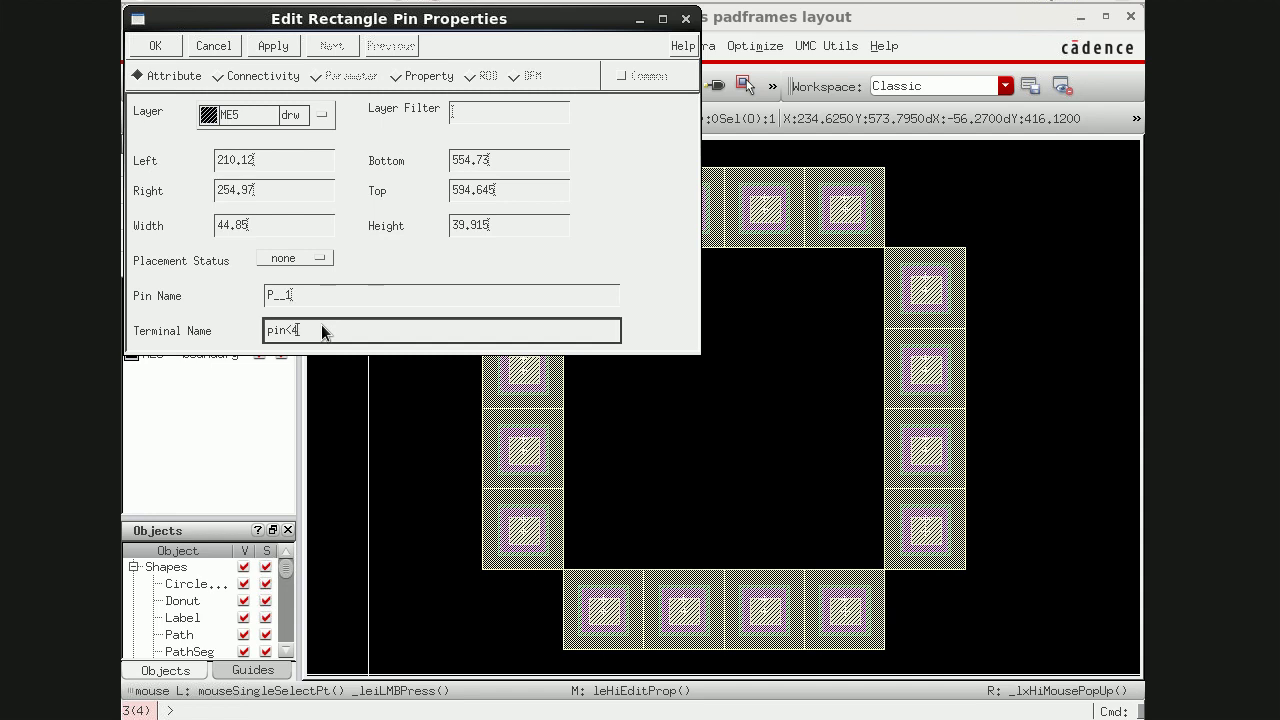
pyautogui.click(274, 46)
pyautogui.moveTo(333, 24); pyautogui.dragTo(430, 256)
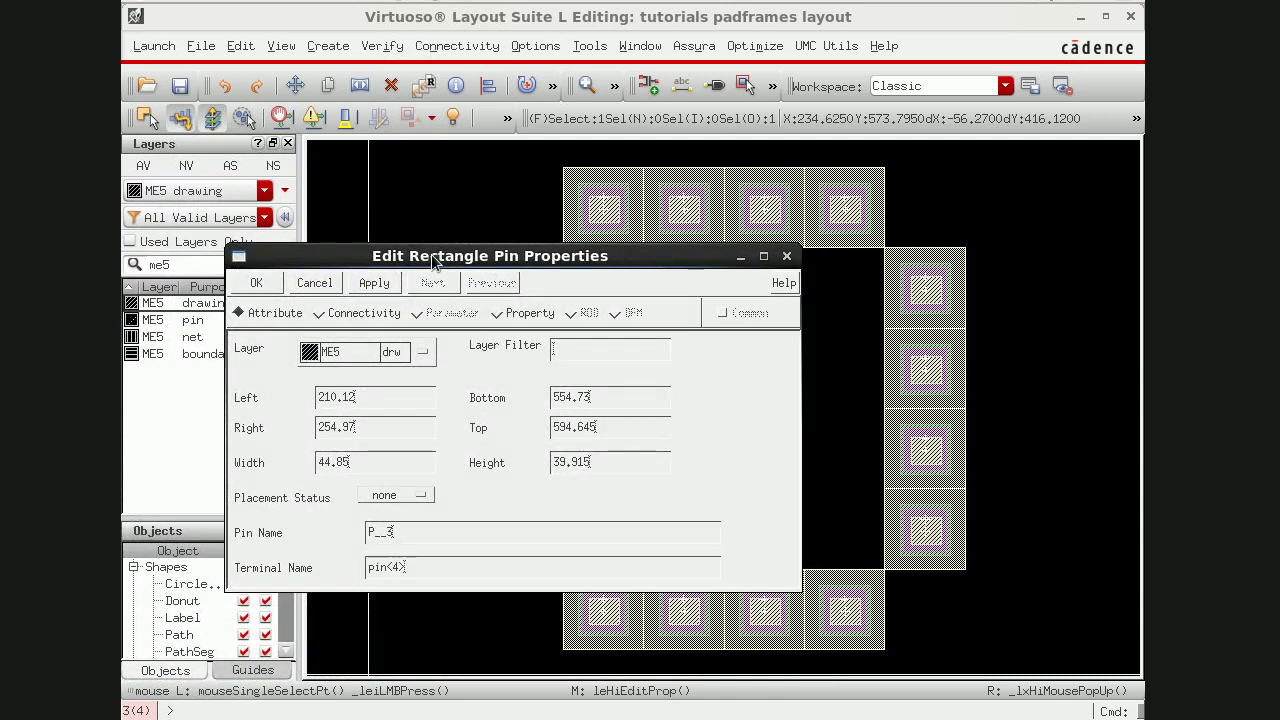
pyautogui.press('Escape')
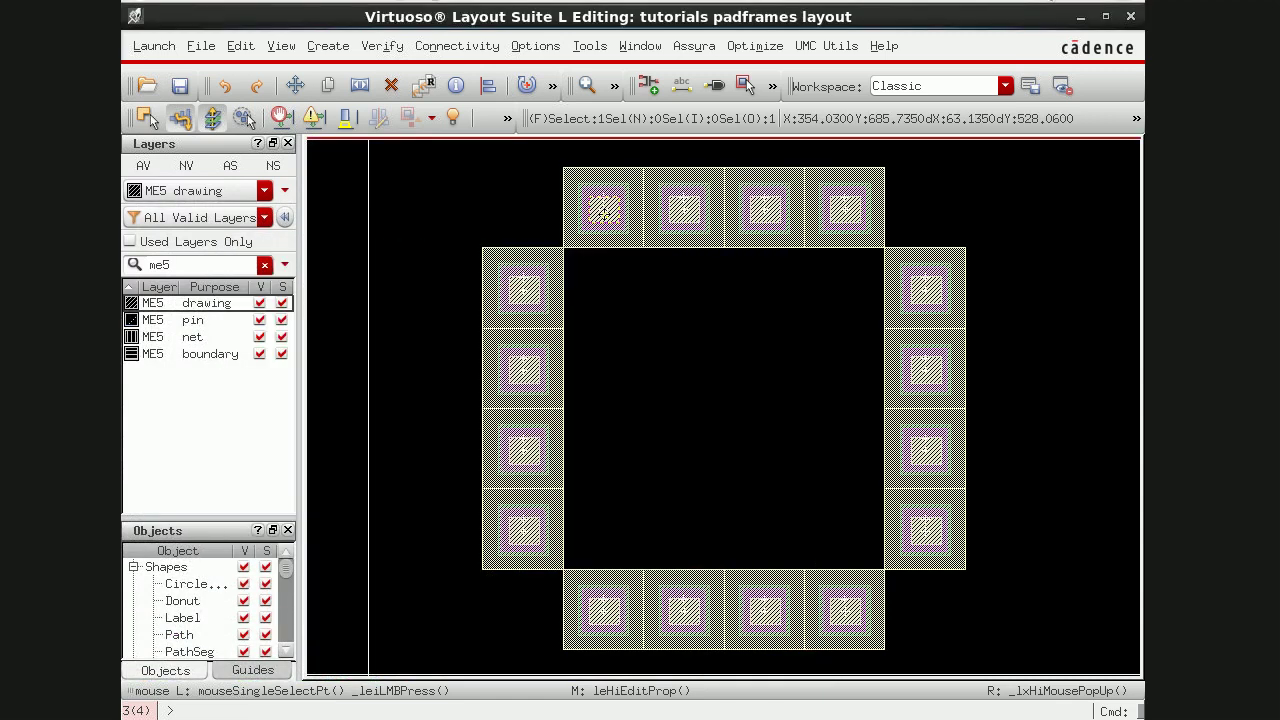
# Step: Set the terminal name of the leftmost pin in the ring's top row to pin<5>
pyautogui.press('q')
pyautogui.click(407, 562)
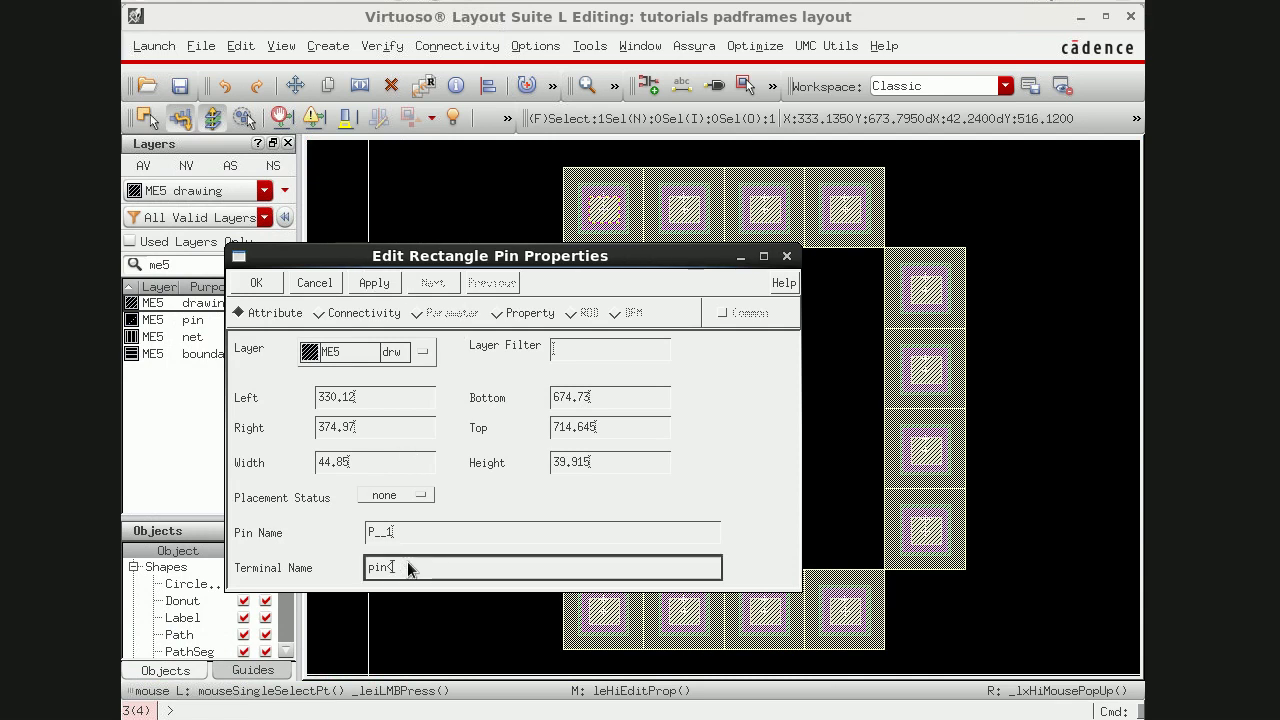
pyautogui.write('>')
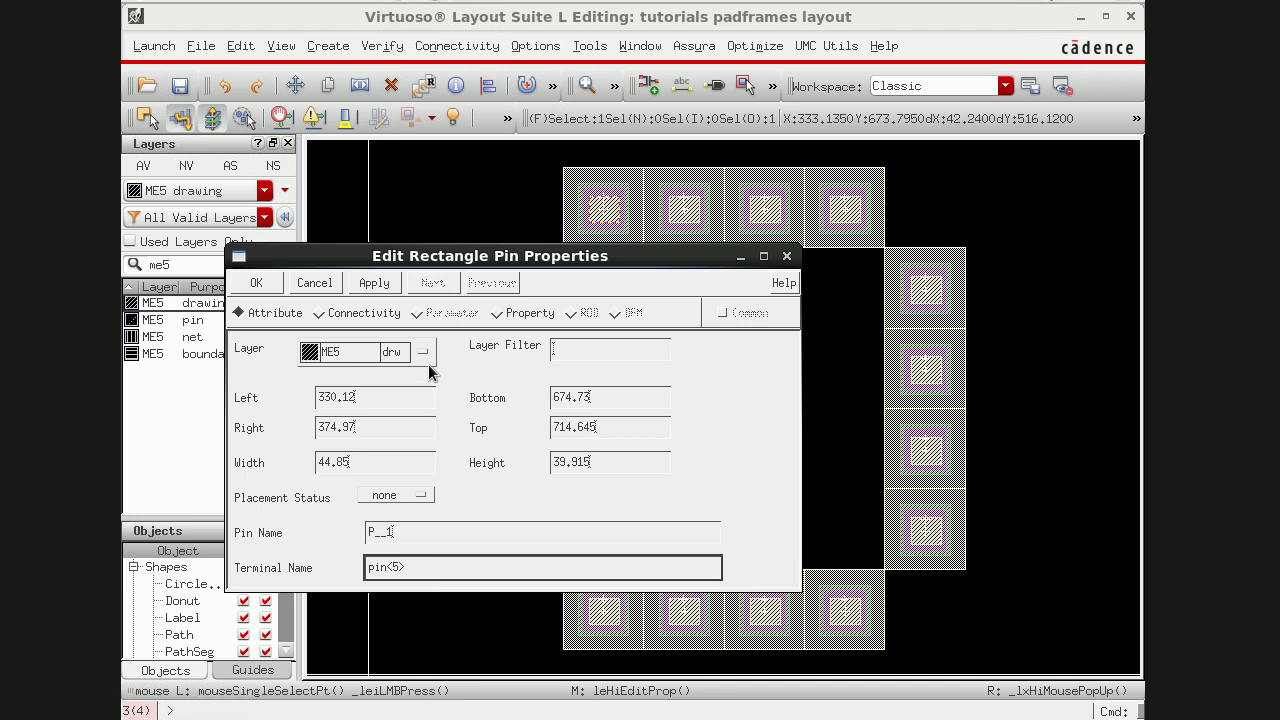
pyautogui.click(390, 290)
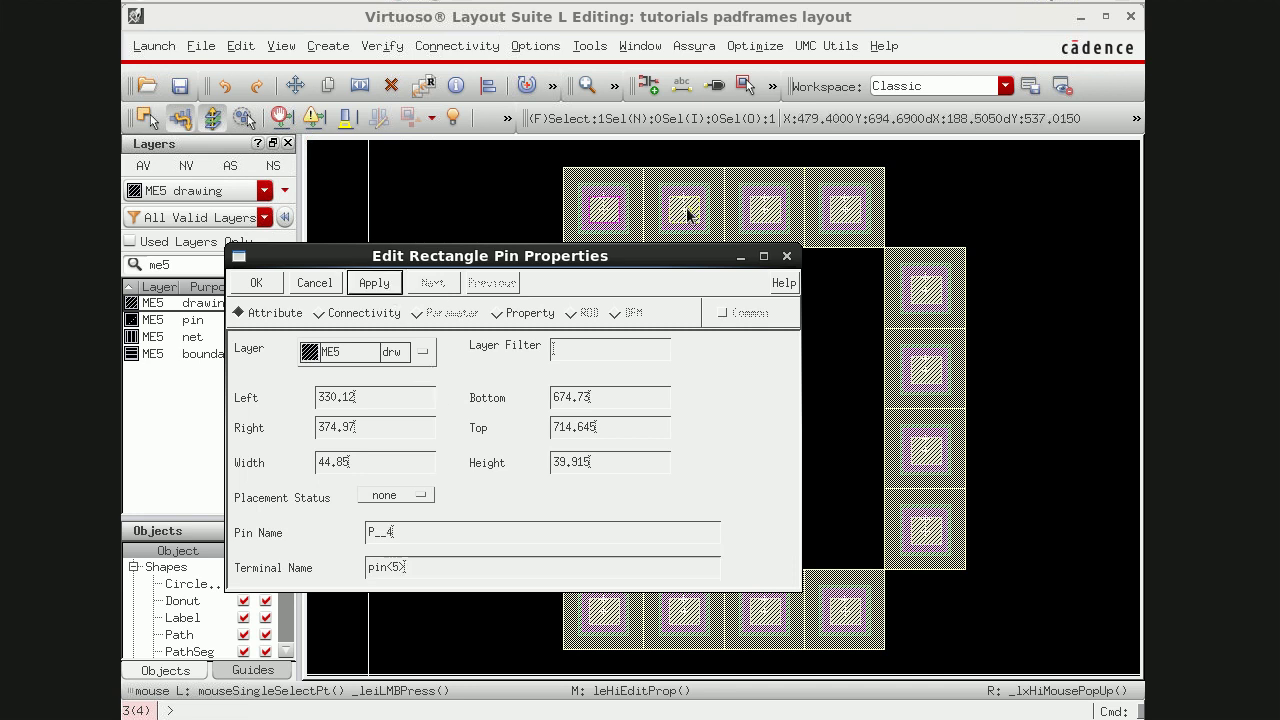
# Step: Set the terminal name of the second pin from the left in the top row to pin<6>
pyautogui.click(686, 206)
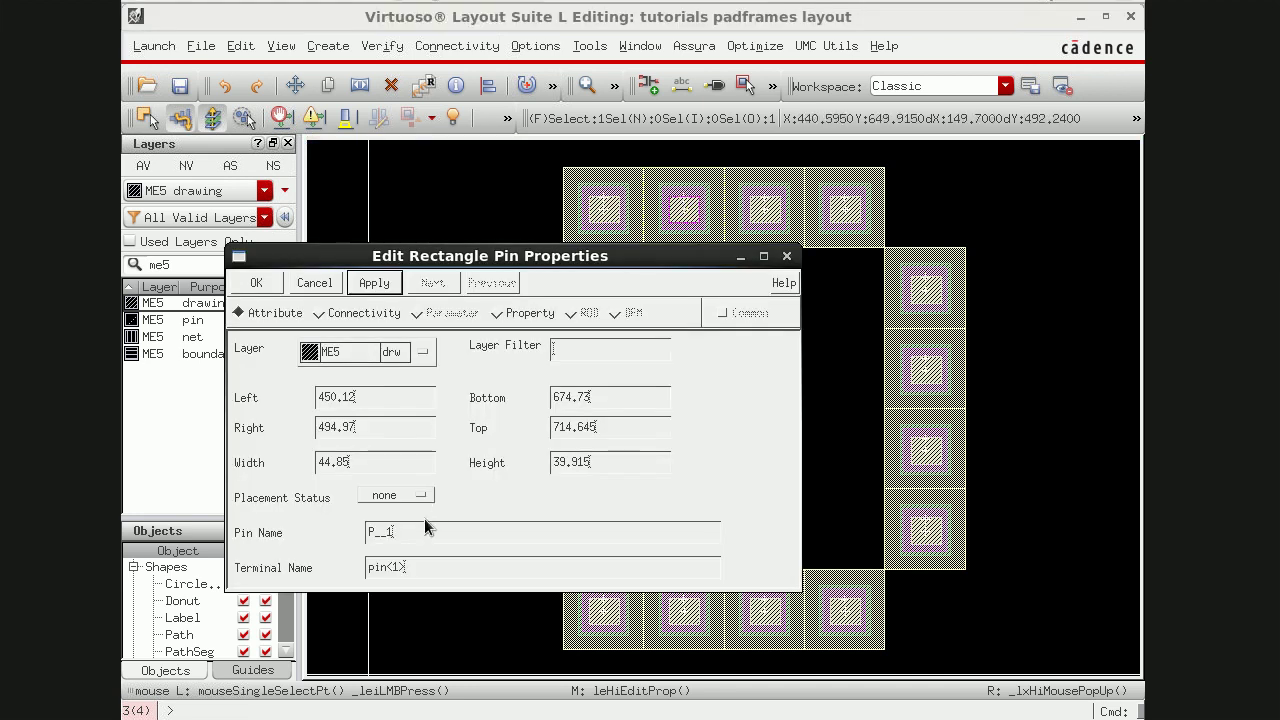
pyautogui.click(410, 562)
pyautogui.press('BackSpace')
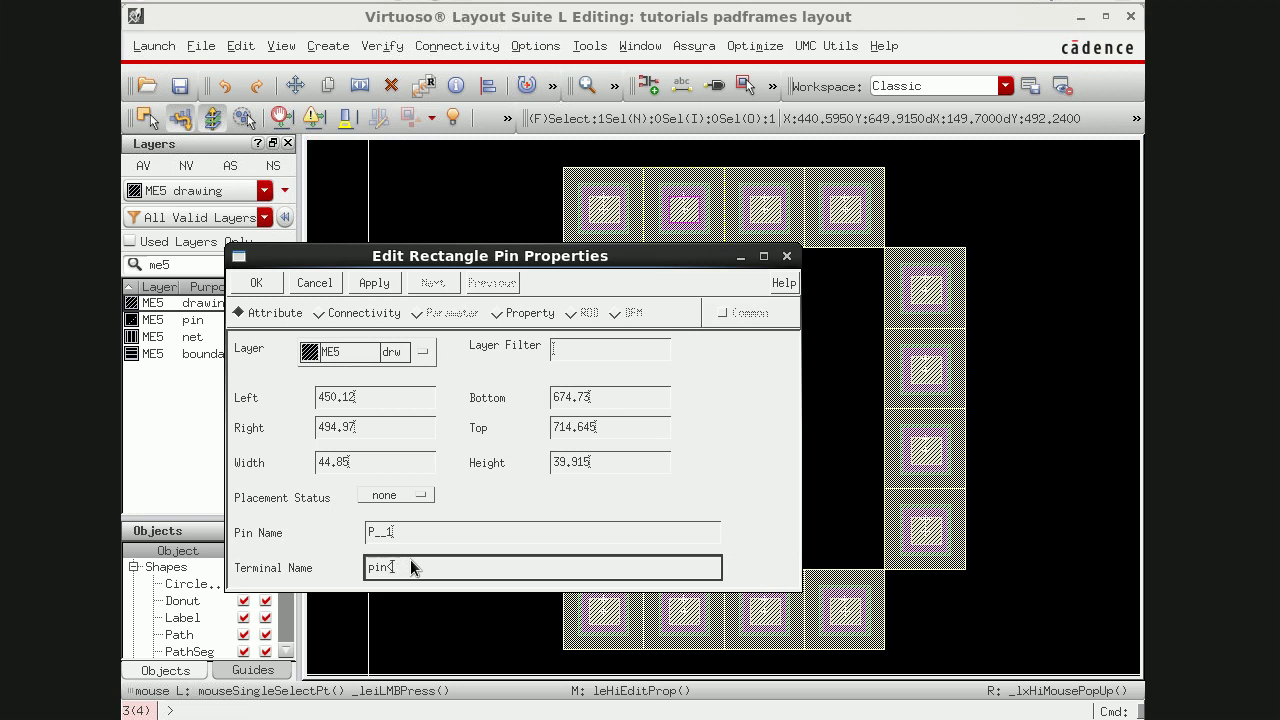
pyautogui.write('6>')
pyautogui.click(374, 283)
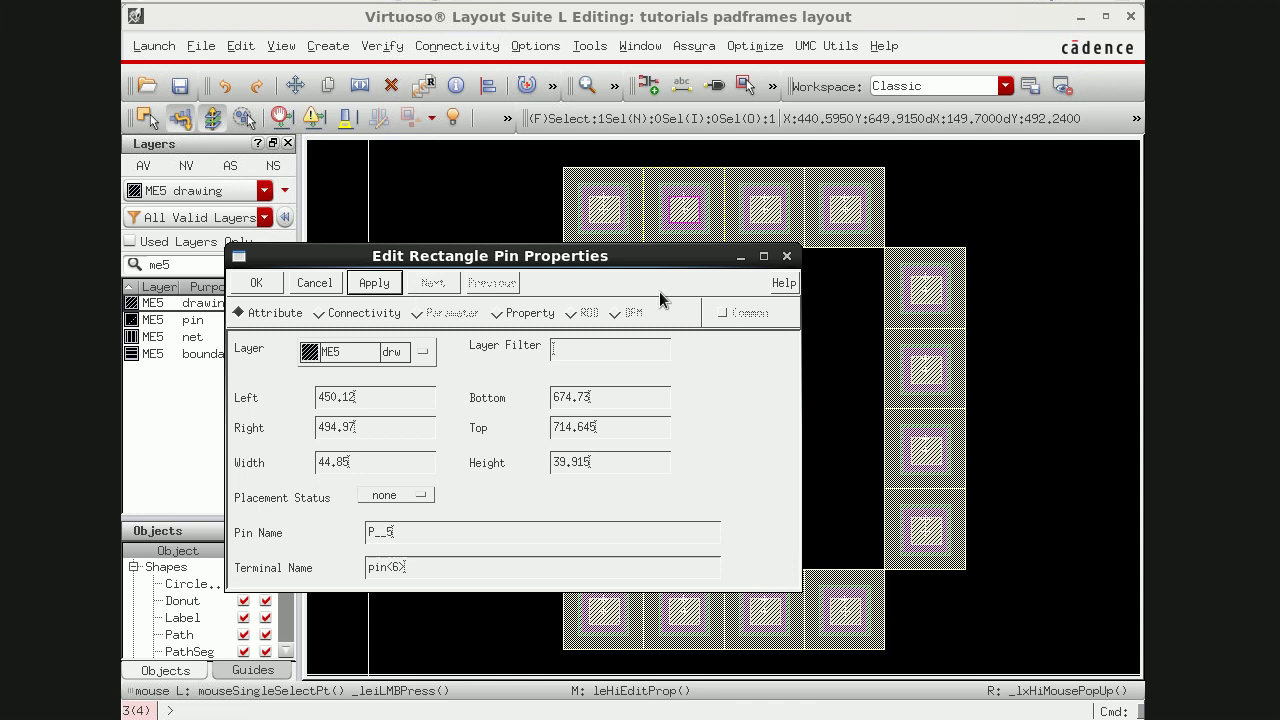
# Step: Set the terminal name of the third pin from the left in the top row to pin<7>
pyautogui.click(768, 212)
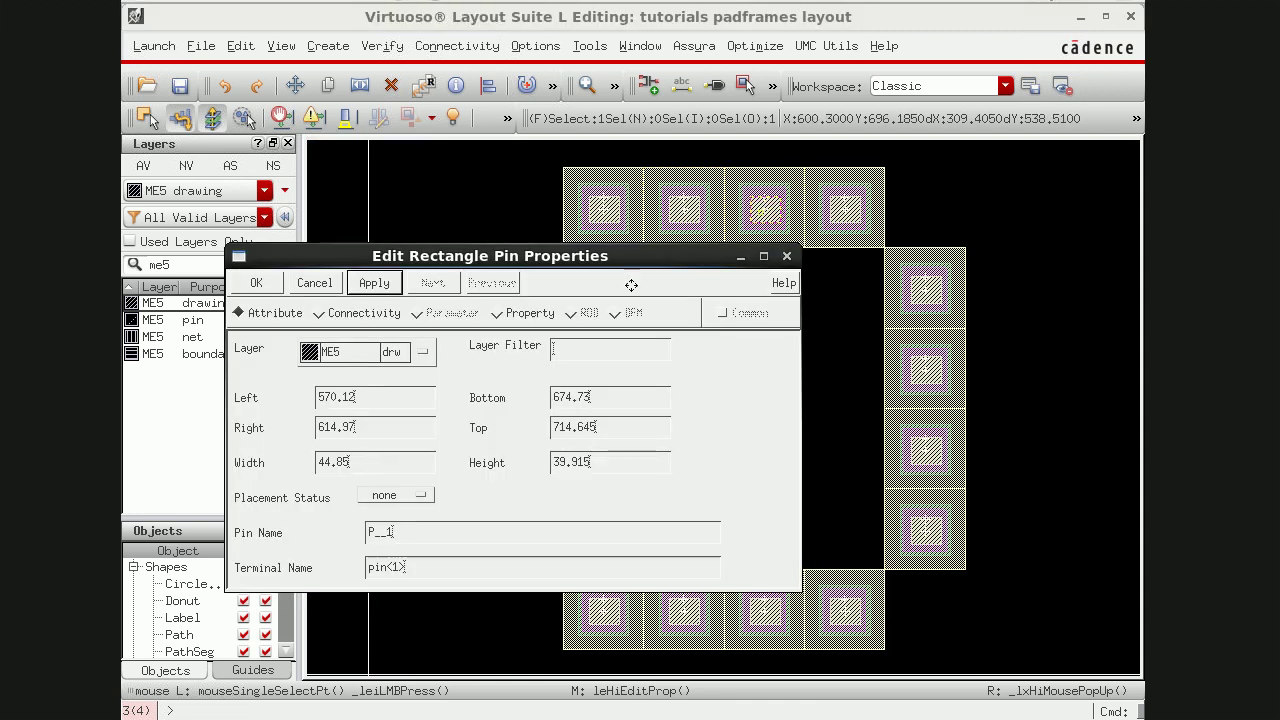
pyautogui.click(445, 567)
pyautogui.press('BackSpace')
pyautogui.press('BackSpace')
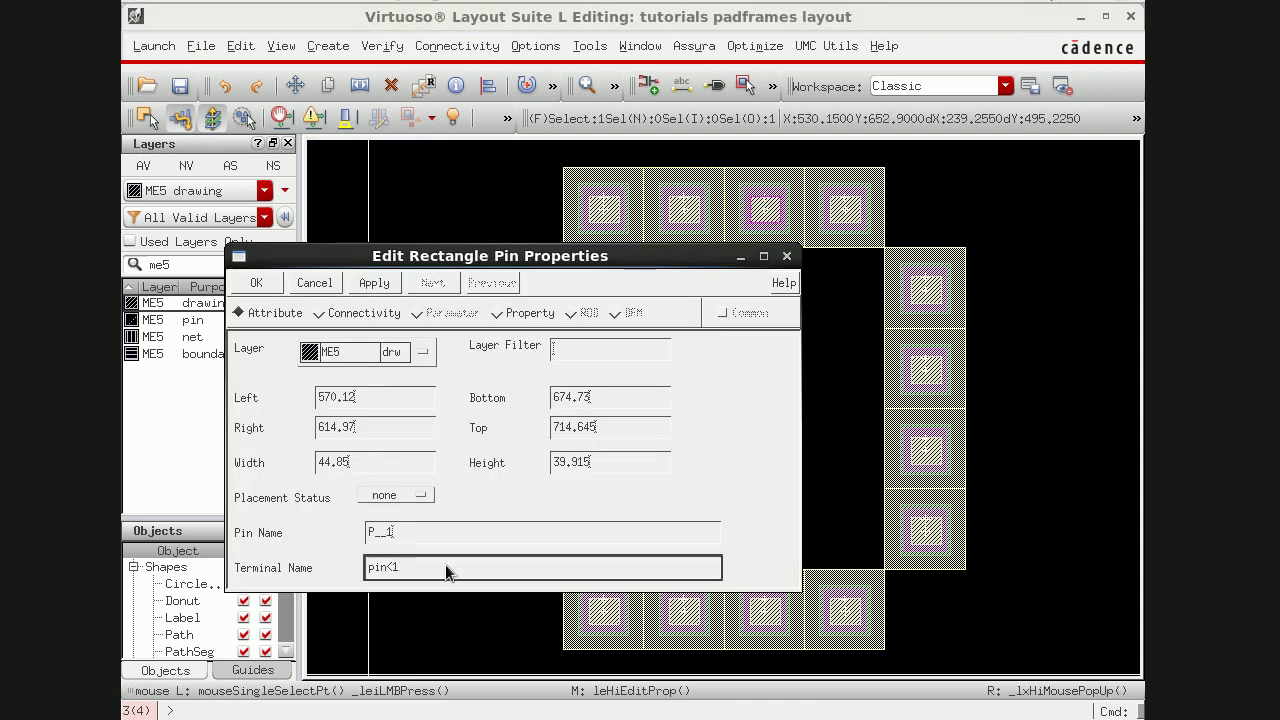
pyautogui.write('7>')
pyautogui.click(370, 283)
# Step: Set the terminal name of the rightmost pin in the top row to pin<8>
pyautogui.click(848, 207)
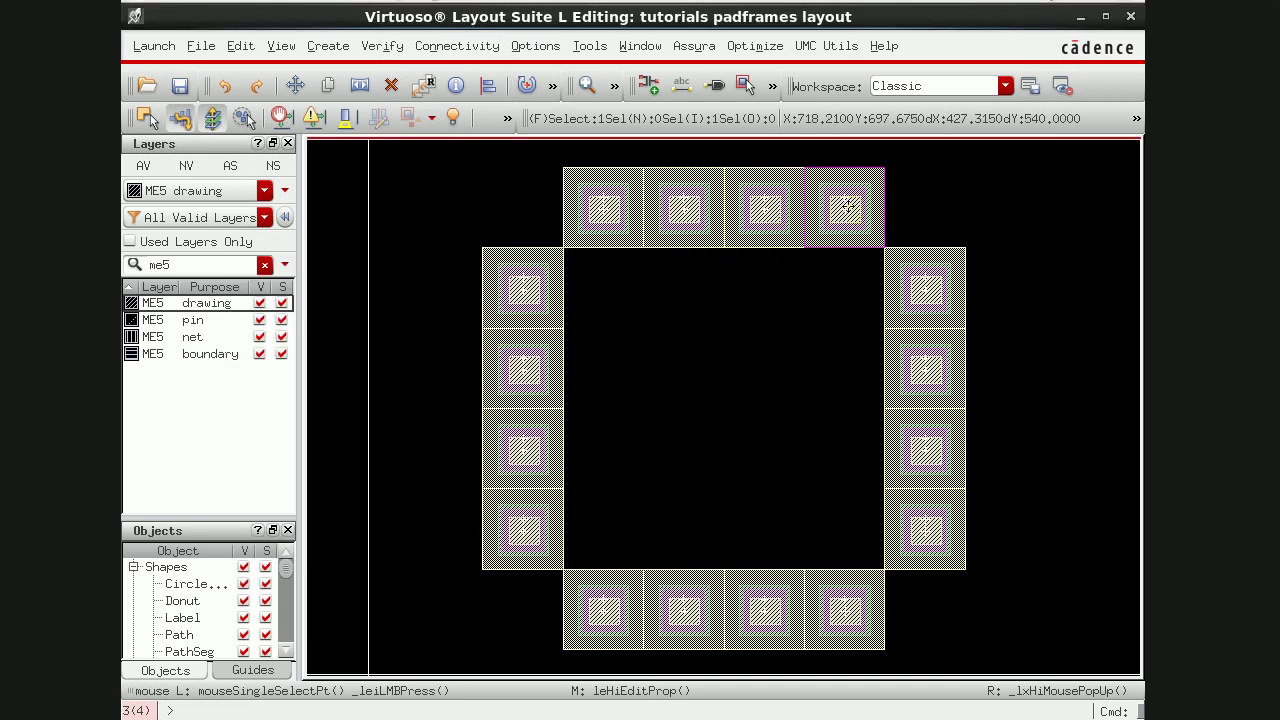
pyautogui.press('q')
pyautogui.click(848, 207)
pyautogui.click(417, 568)
pyautogui.press('BackSpace')
pyautogui.press('BackSpace')
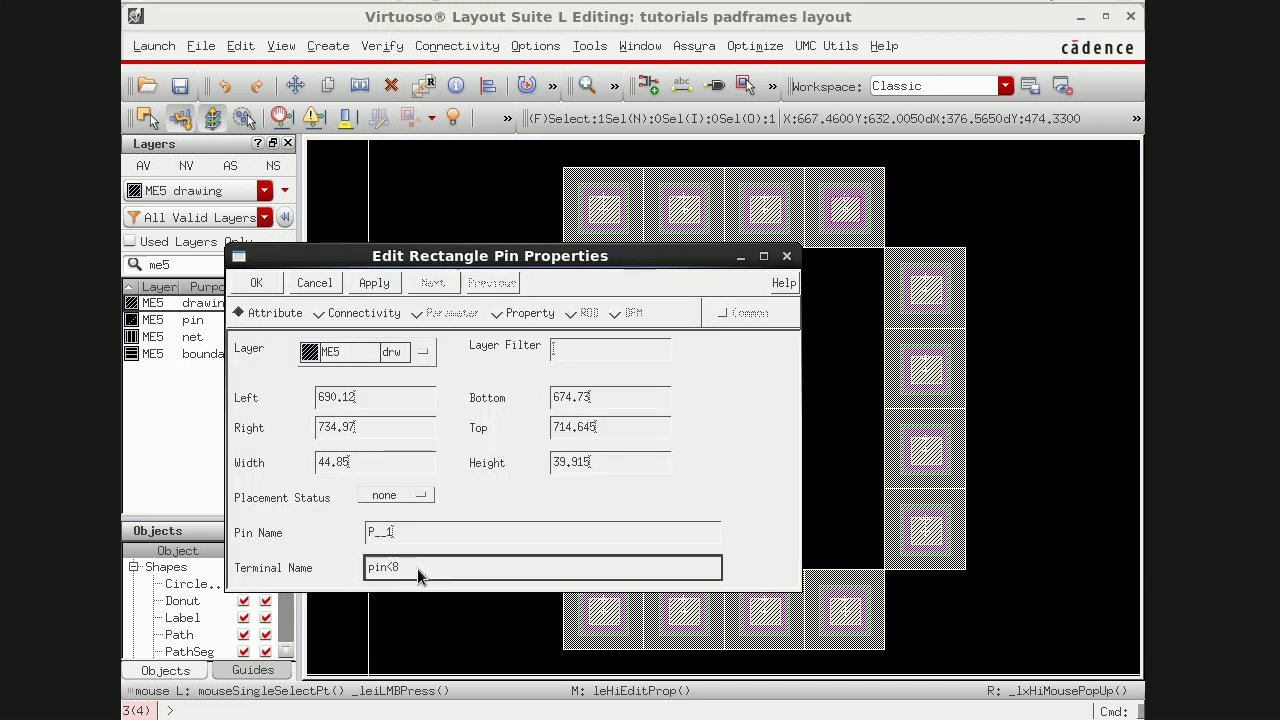
pyautogui.write('8>')
pyautogui.click(385, 283)
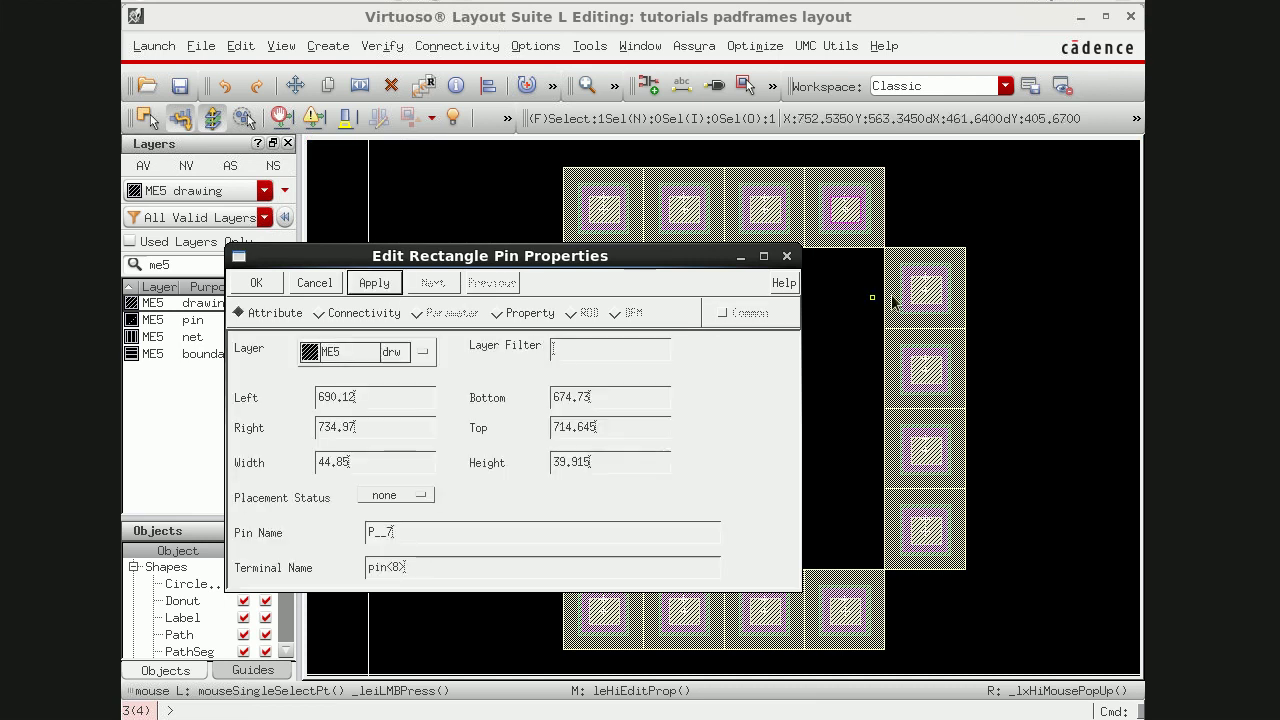
# Step: Set the terminal name of the topmost pin in the ring's right column to pin<9>
pyautogui.click(893, 300)
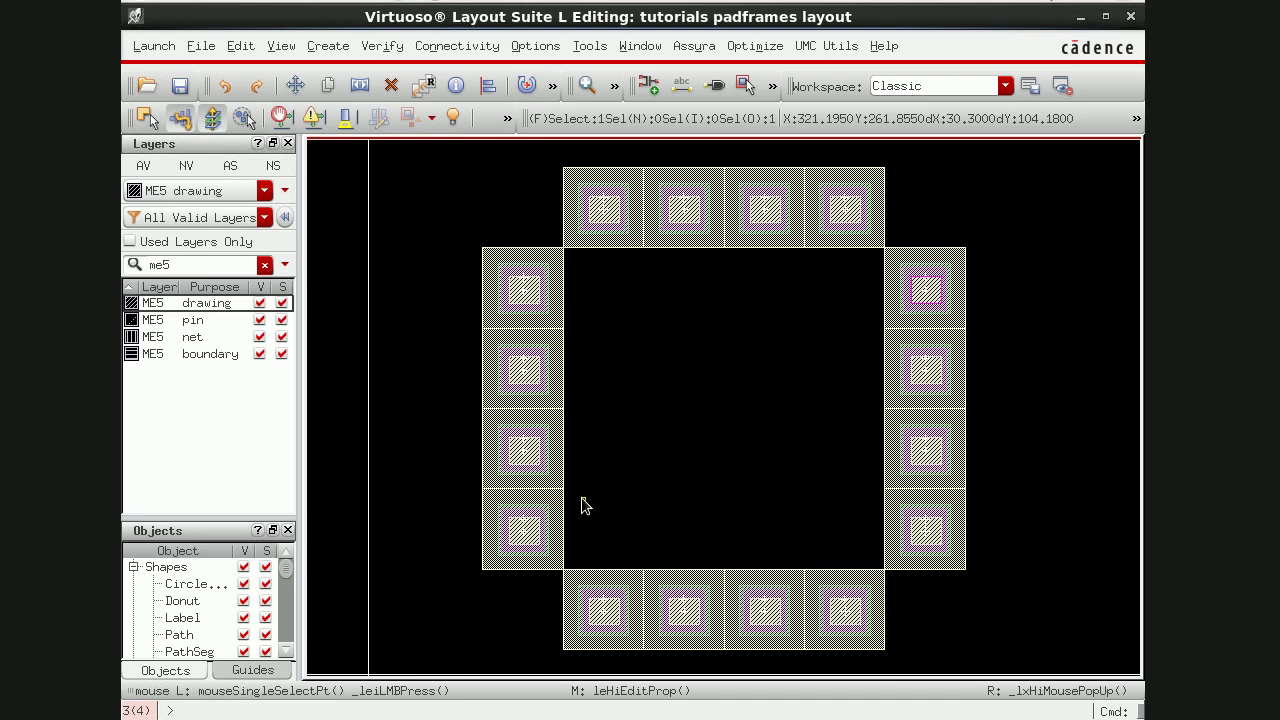
pyautogui.press('q')
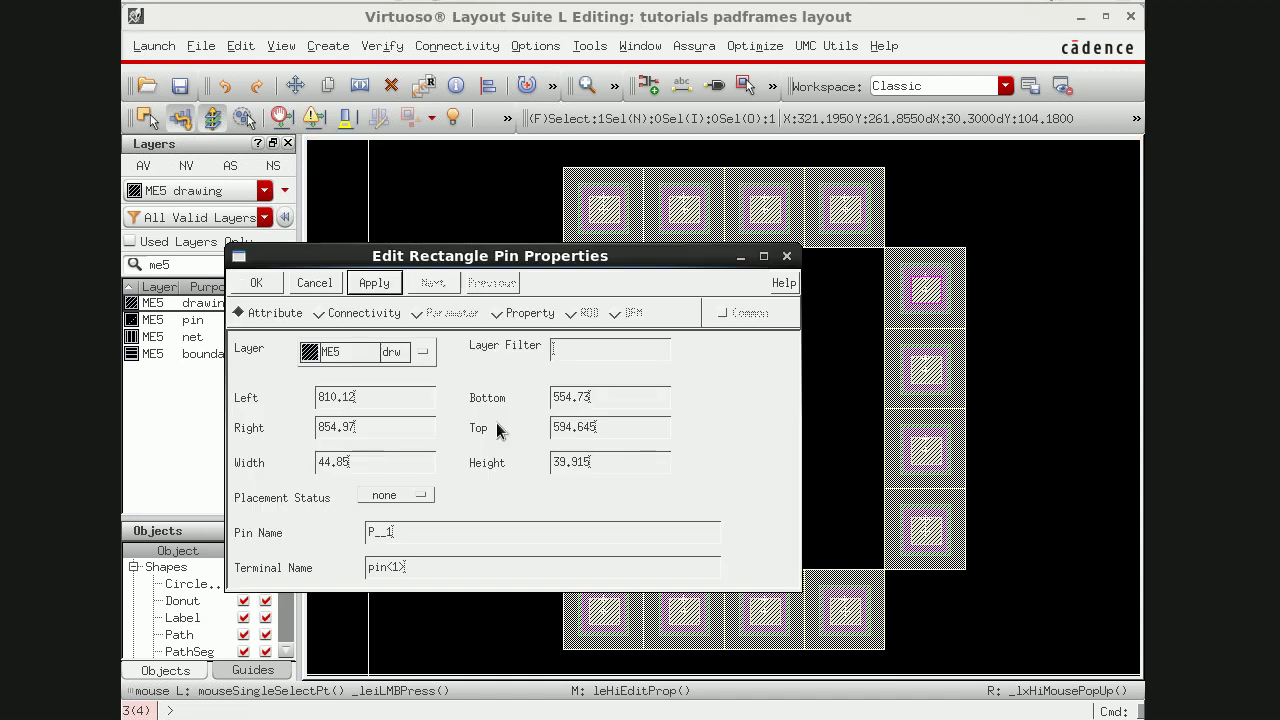
pyautogui.click(414, 567)
pyautogui.press('BackSpace')
pyautogui.press('BackSpace')
pyautogui.write('9>')
pyautogui.click(376, 284)
pyautogui.press('Escape')
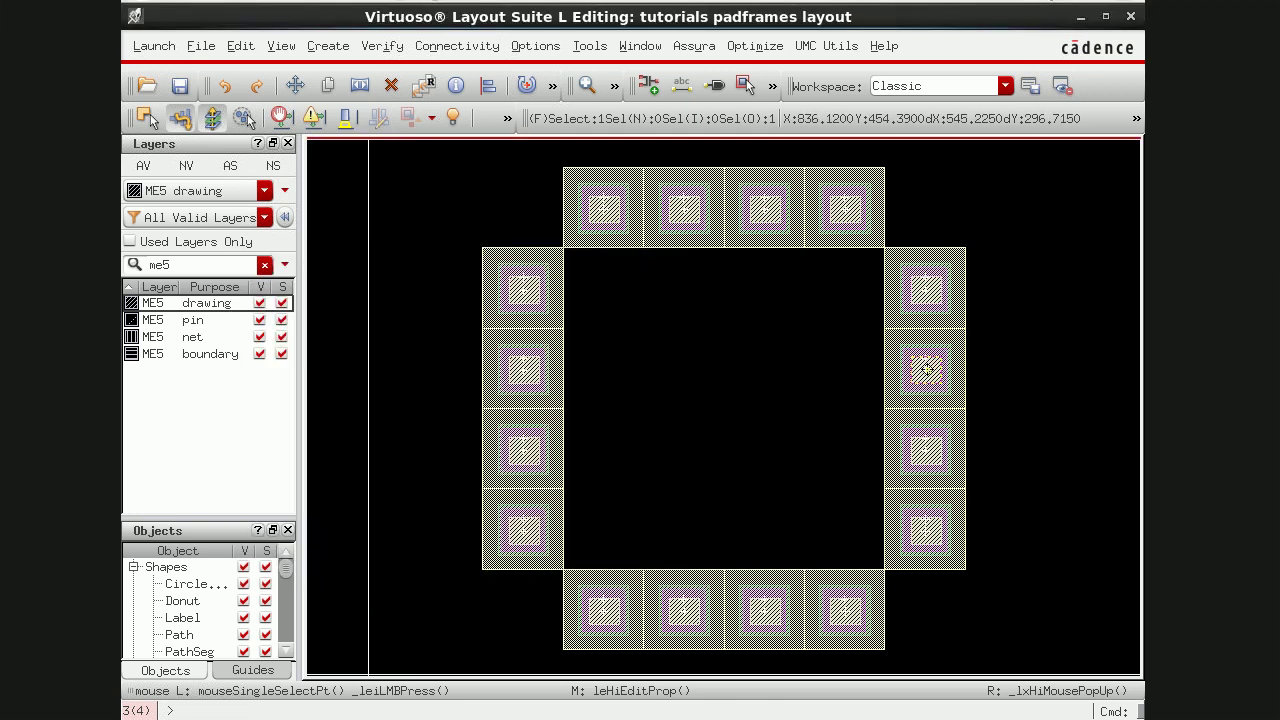
# Step: Set the terminal name of the second pin from the top in the right column to pin<10>
pyautogui.middleClick(926, 370)
pyautogui.click(423, 566)
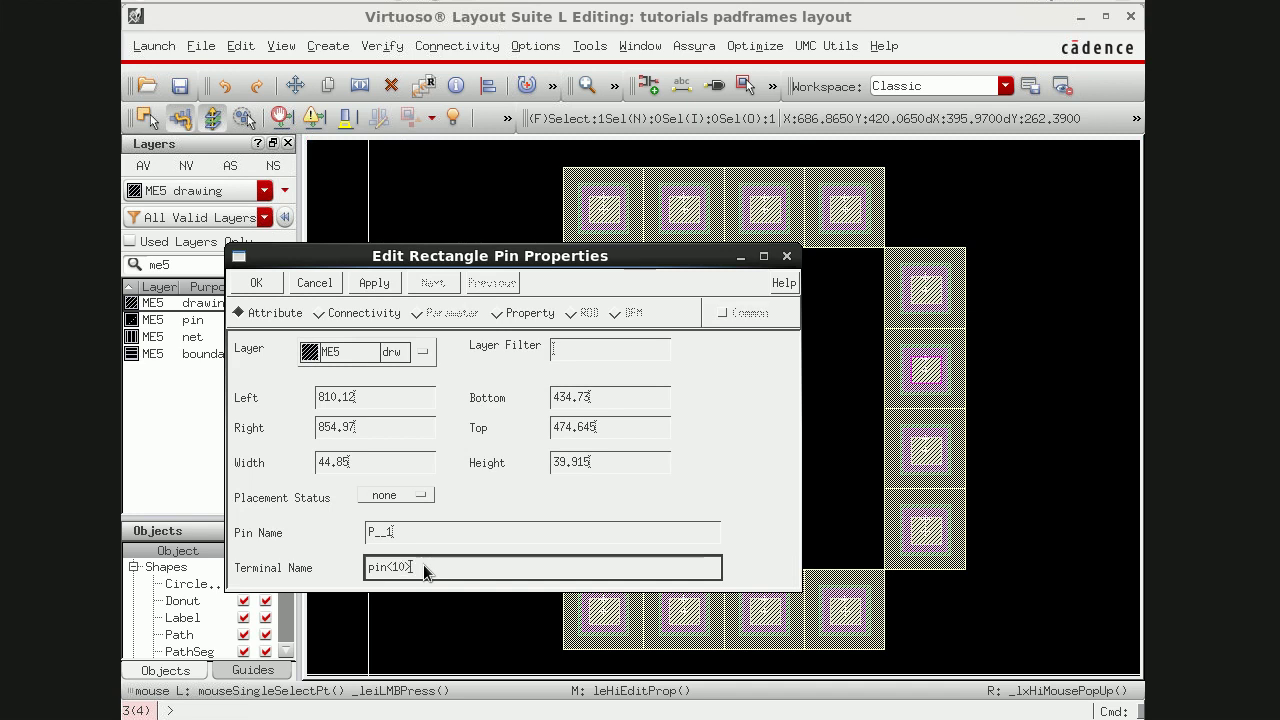
pyautogui.click(366, 285)
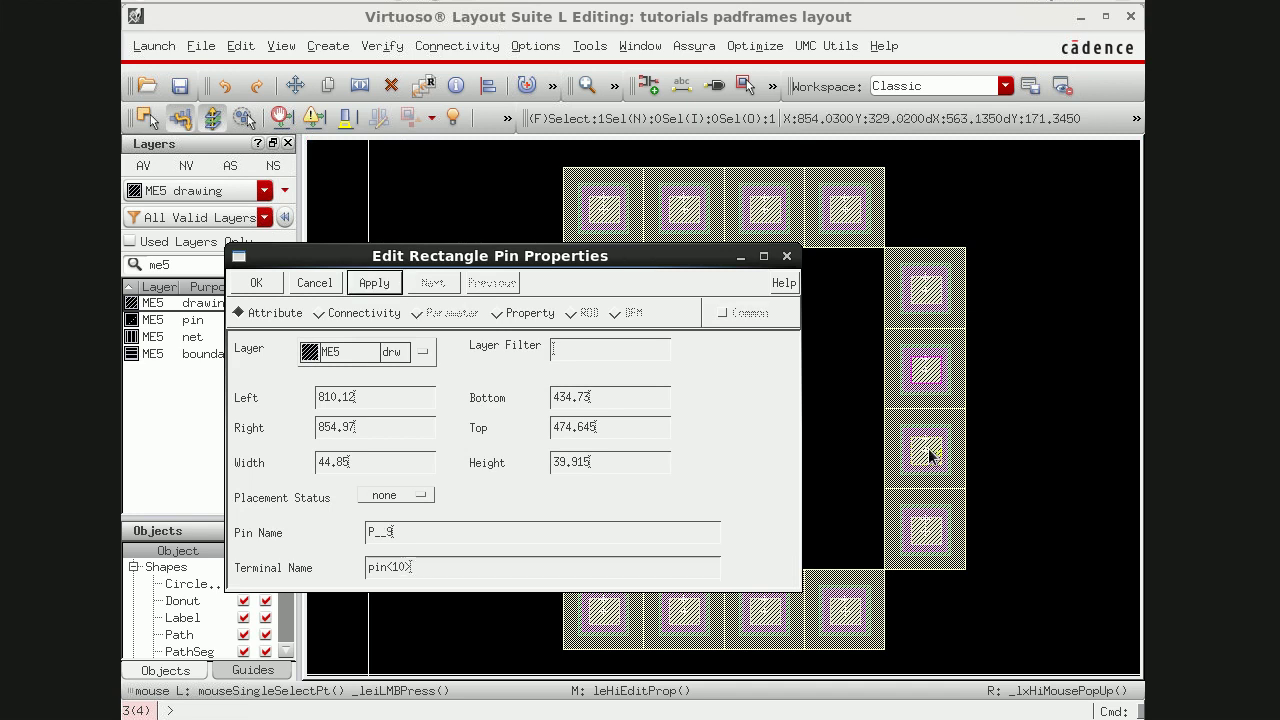
pyautogui.press('Escape')
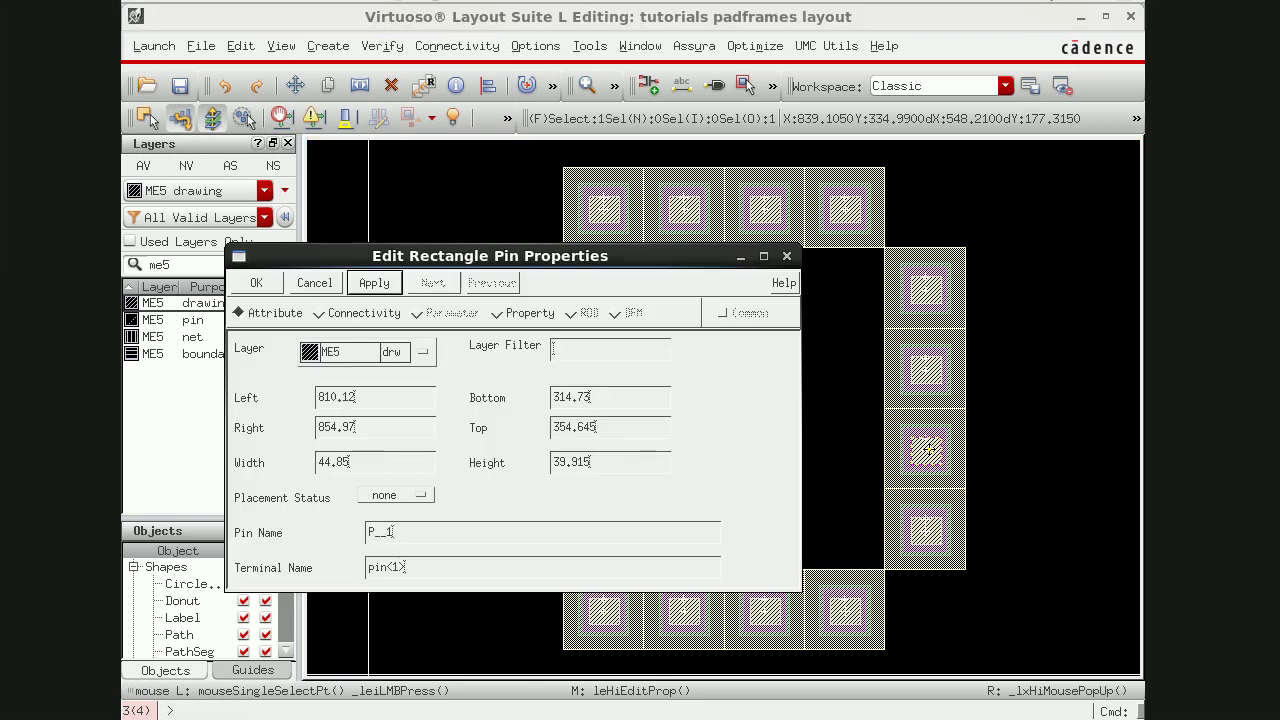
# Step: Set the terminal name of the third pin from the top in the right column to pin<11>
pyautogui.click(470, 569)
pyautogui.press('BackSpace')
pyautogui.press('BackSpace')
pyautogui.write('11')
pyautogui.click(376, 283)
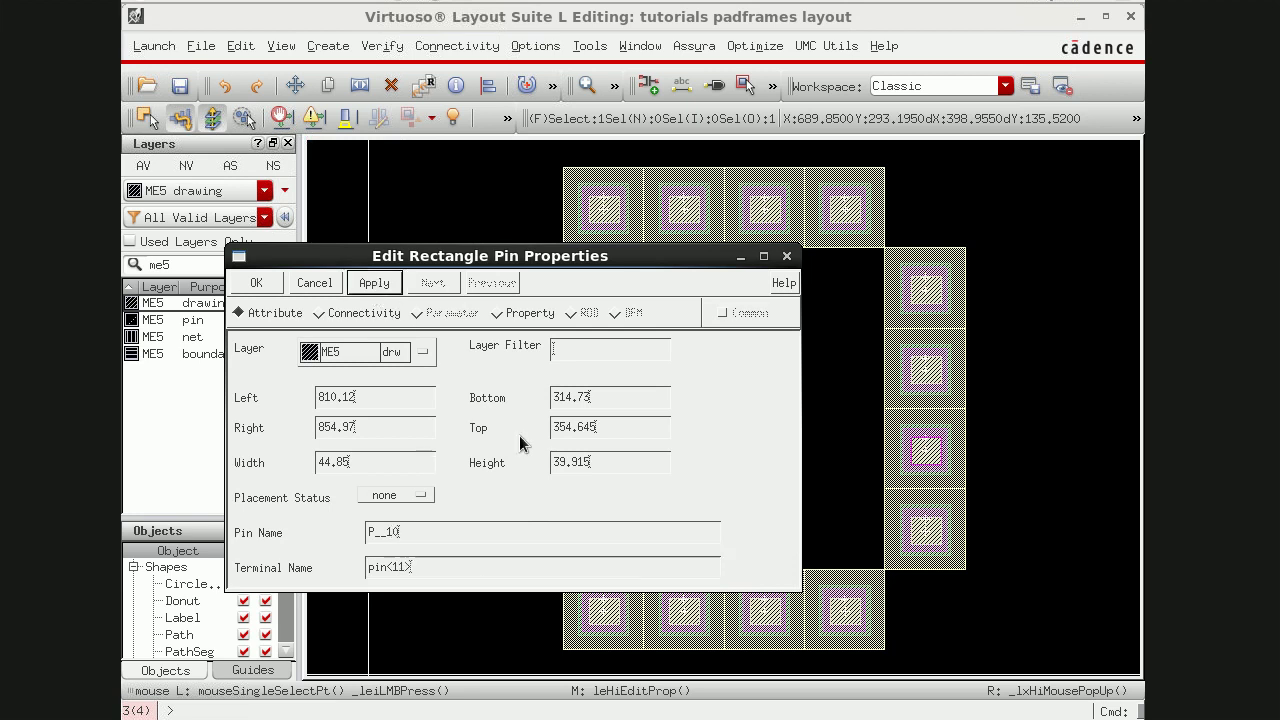
# Step: Try to set the terminal name of the lowest pin in the right column to pin<12>
pyautogui.click(924, 533)
pyautogui.press('q')
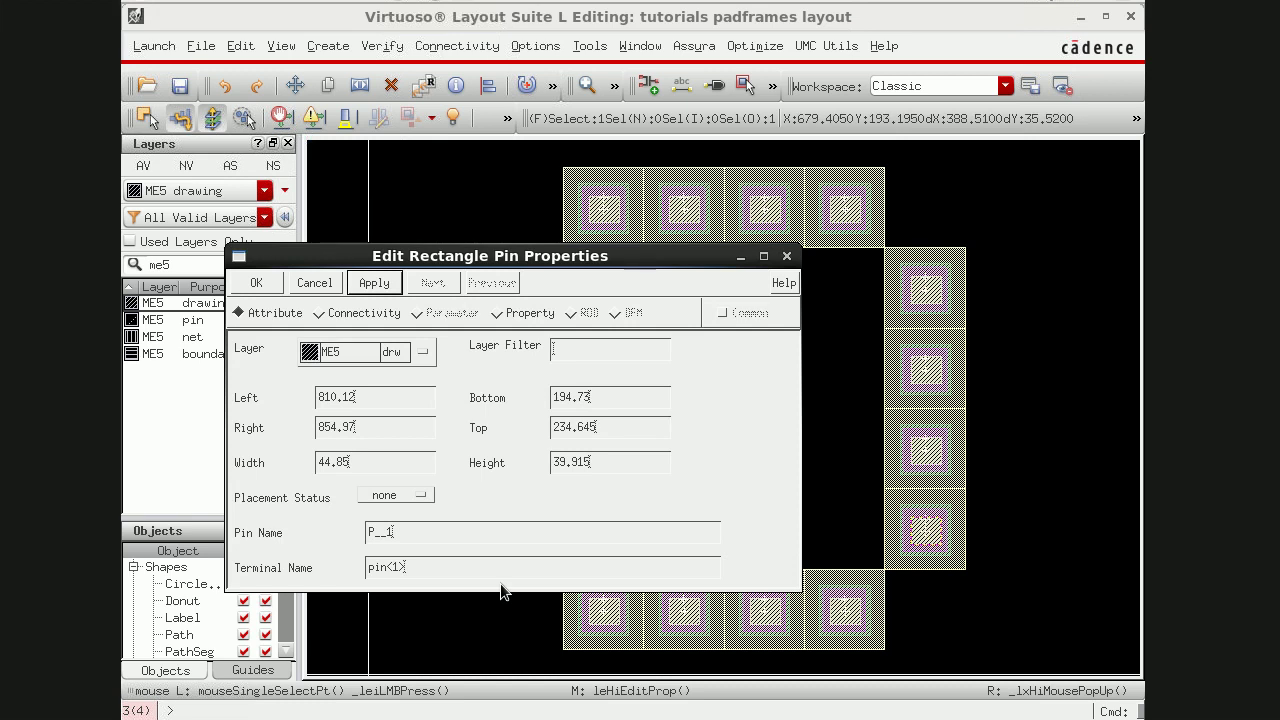
pyautogui.click(408, 566)
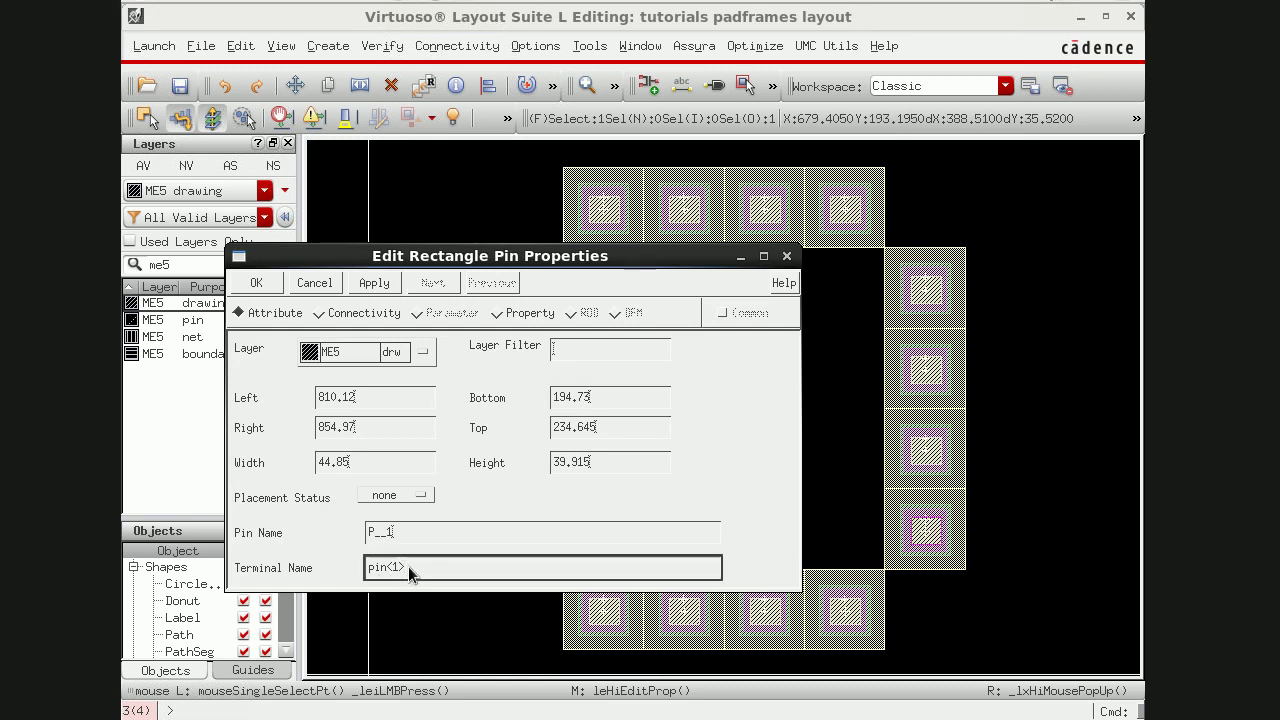
pyautogui.write('2>')
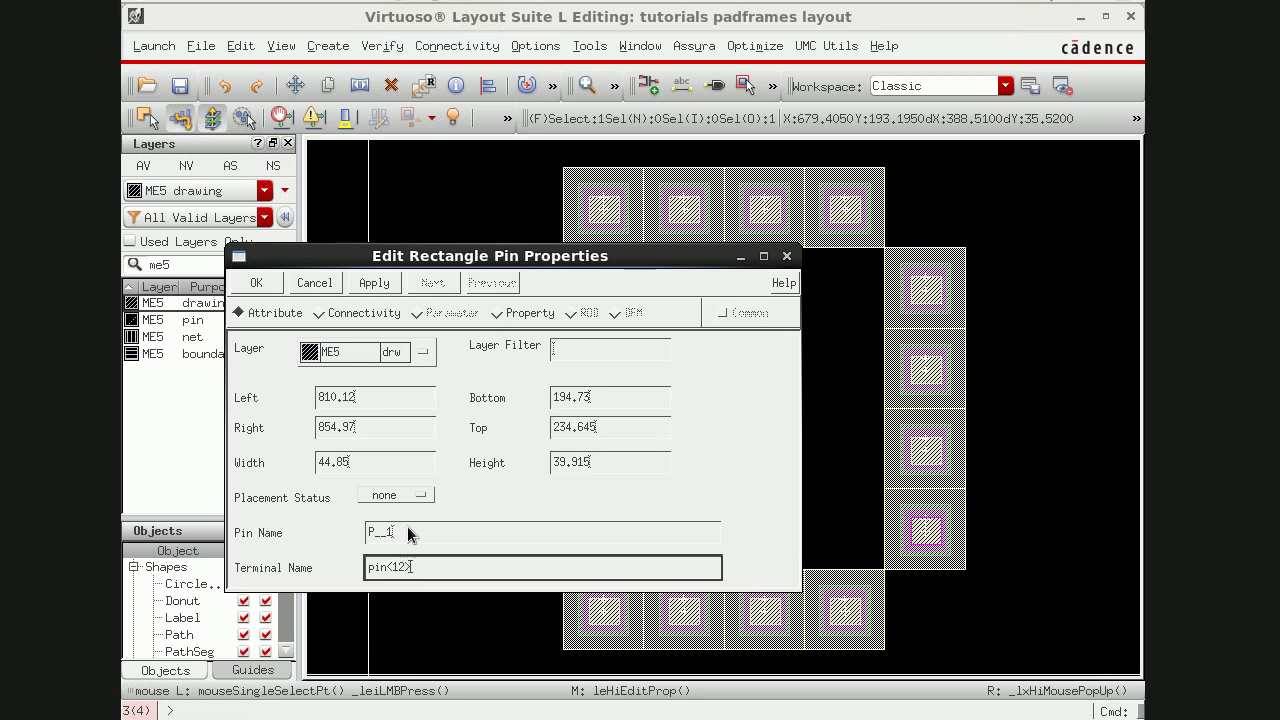
pyautogui.click(311, 286)
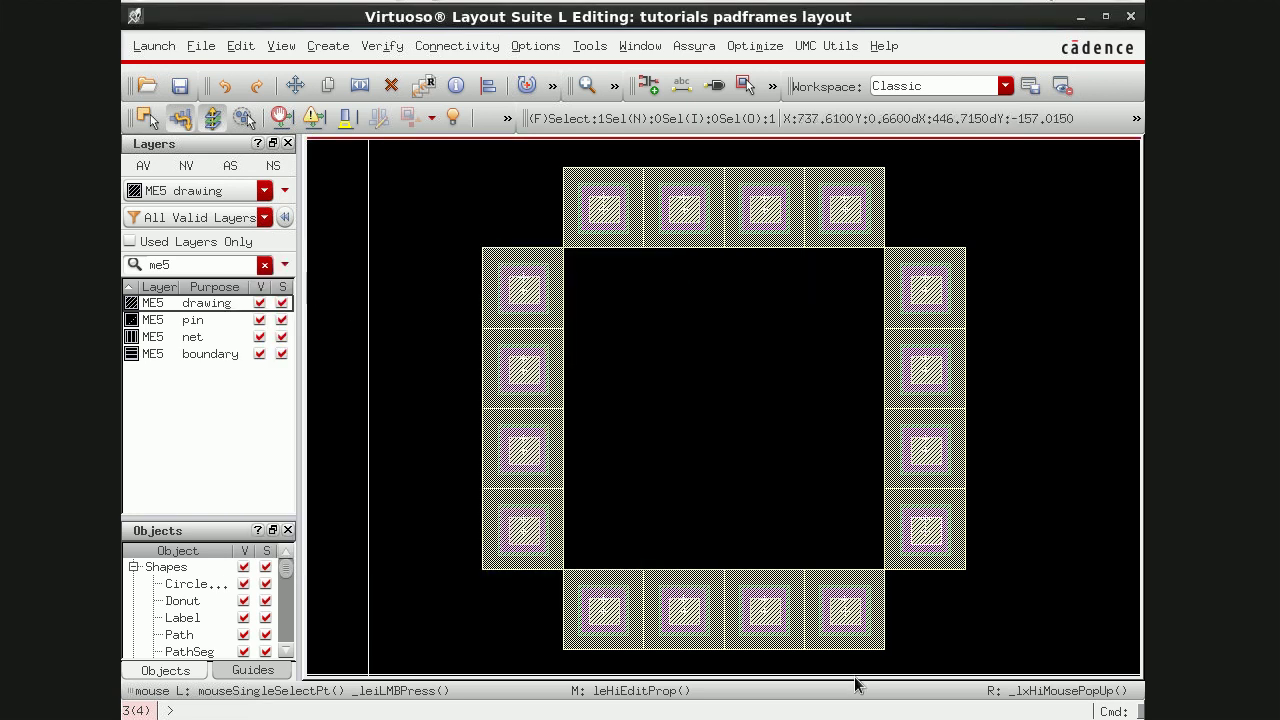
# Step: Set the terminal name of the rightmost pin in the ring's bottom row to pin<13>
pyautogui.middleClick(843, 618)
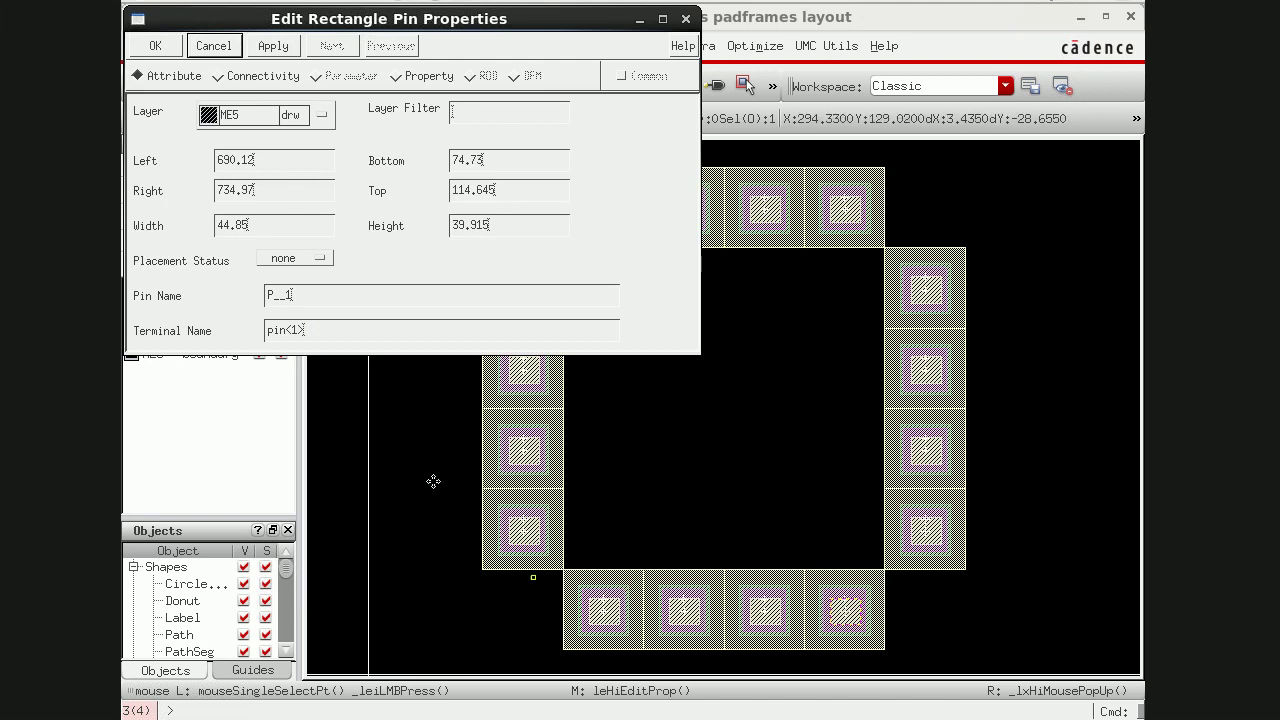
pyautogui.click(333, 332)
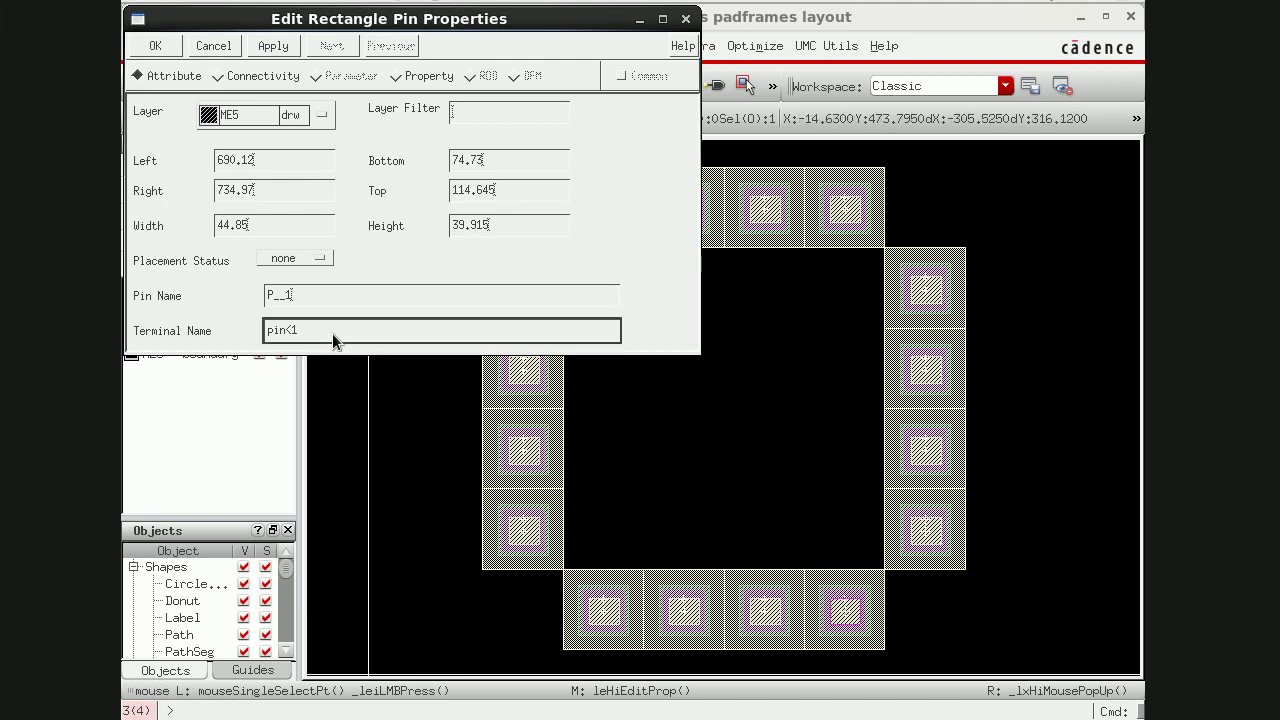
pyautogui.click(274, 47)
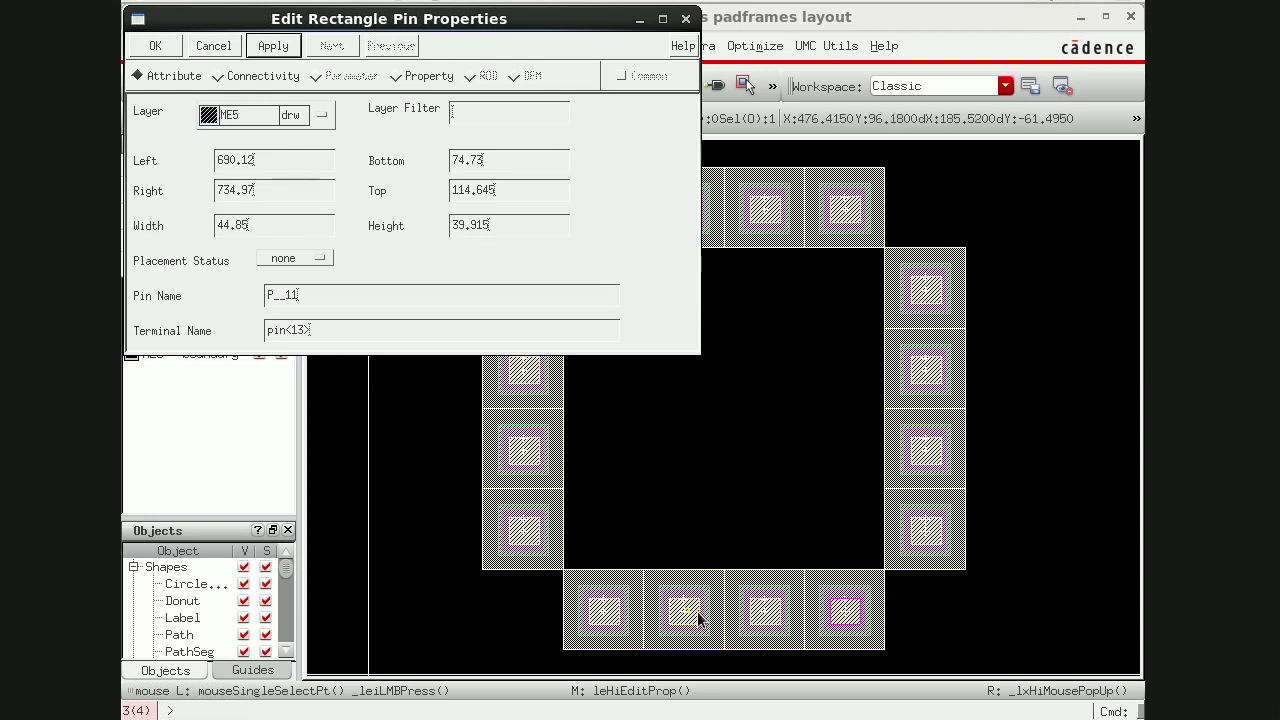
pyautogui.press('Escape')
# Step: Set the terminal name of the second pin from the right in the bottom row to pin<14>
pyautogui.press('q')
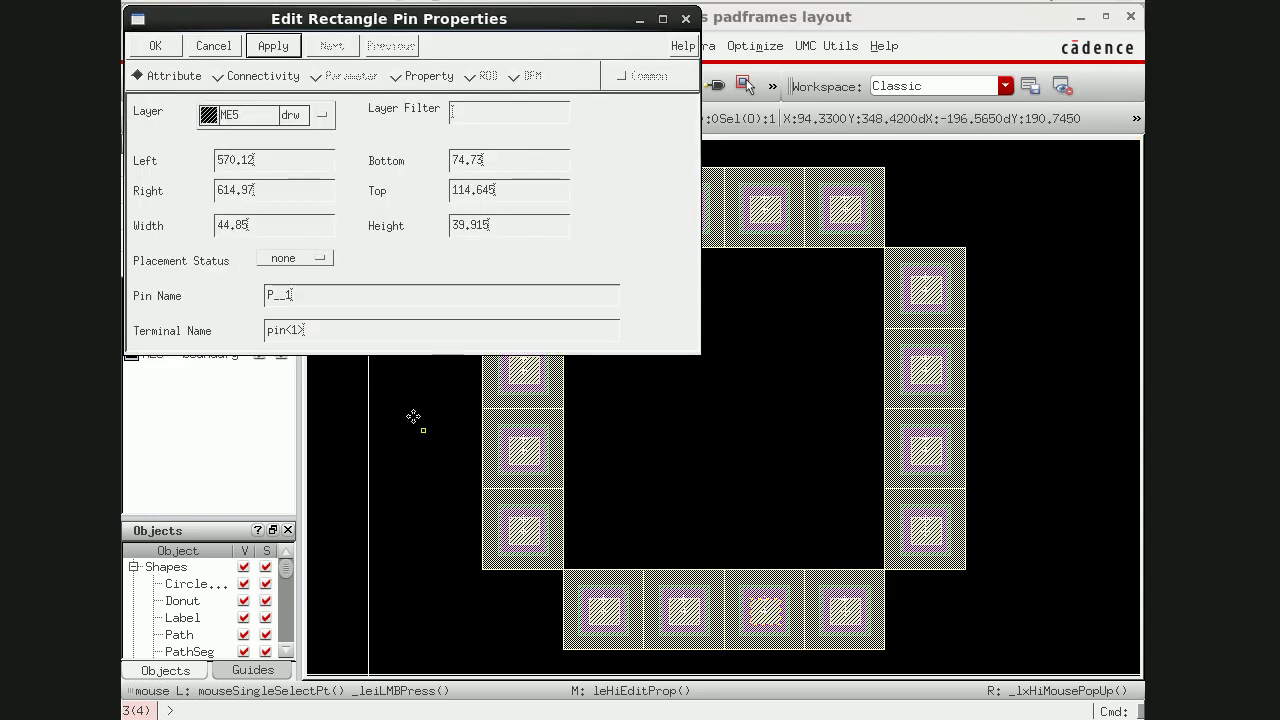
pyautogui.write('4')
pyautogui.click(266, 48)
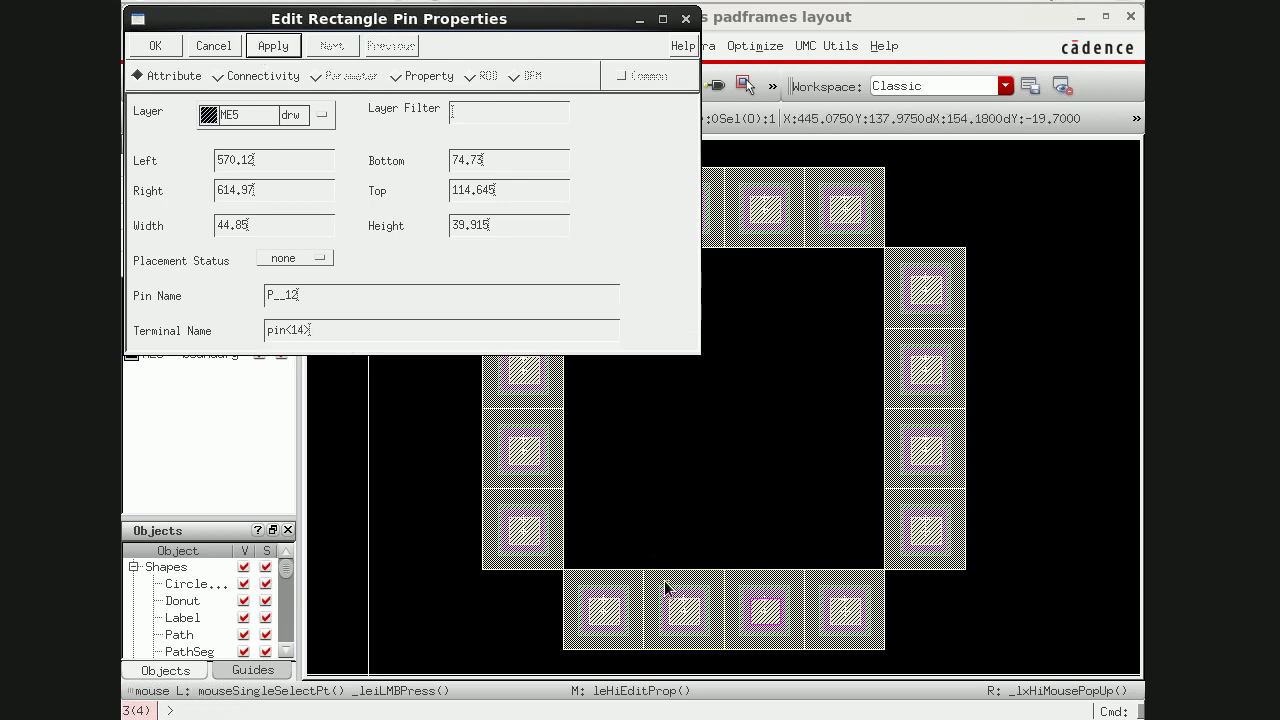
pyautogui.press('Escape')
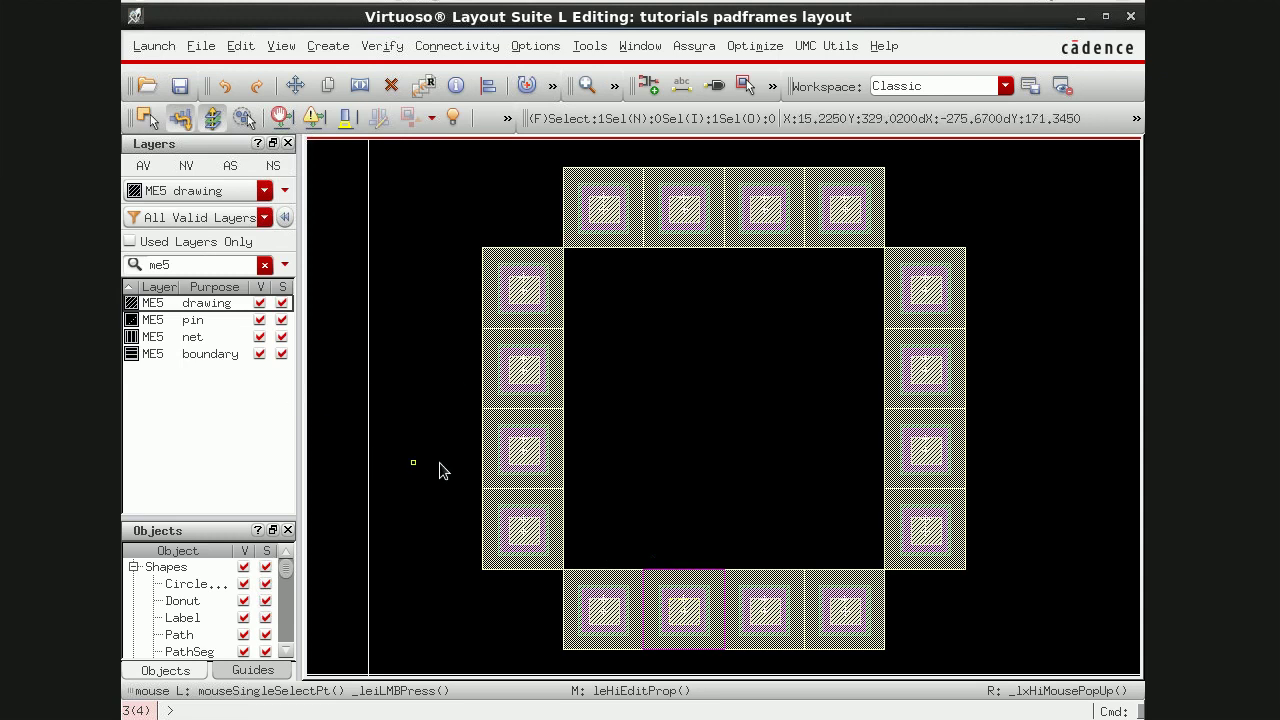
# Step: Set the terminal name of the second pin from the left in the bottom row to pin<15>
pyautogui.middleClick(655, 592)
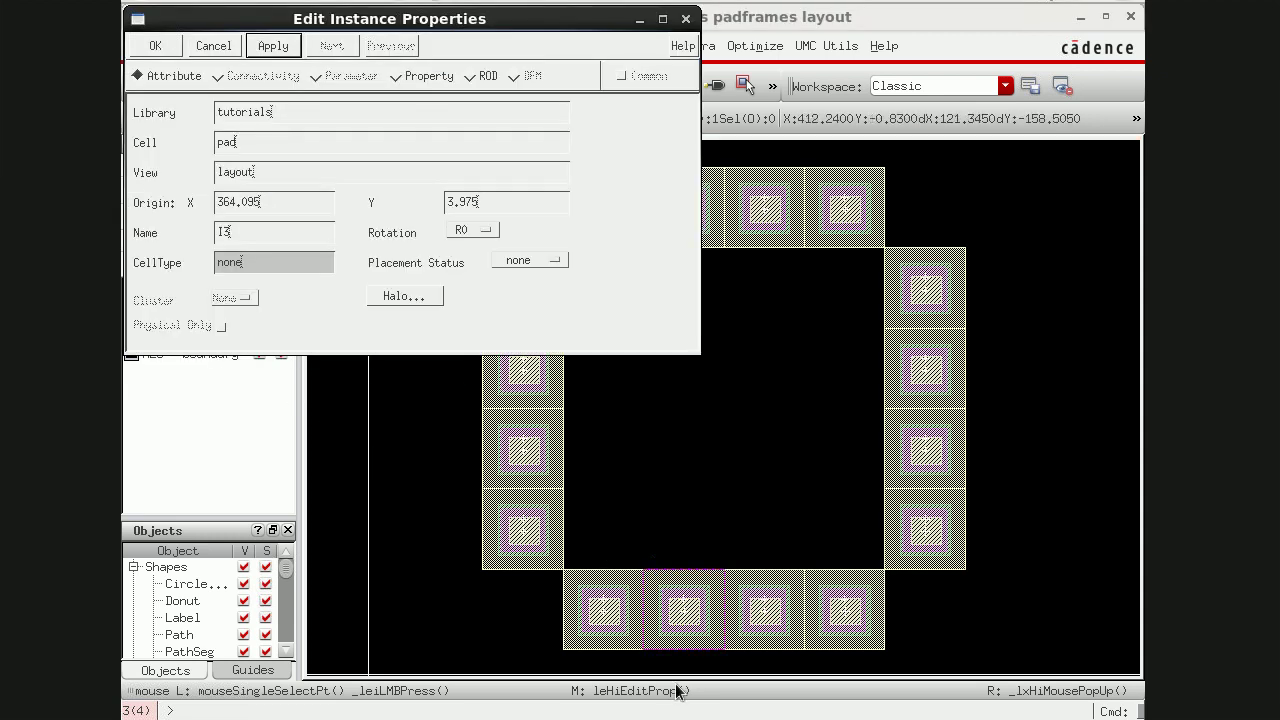
pyautogui.press('Escape')
pyautogui.middleClick(681, 614)
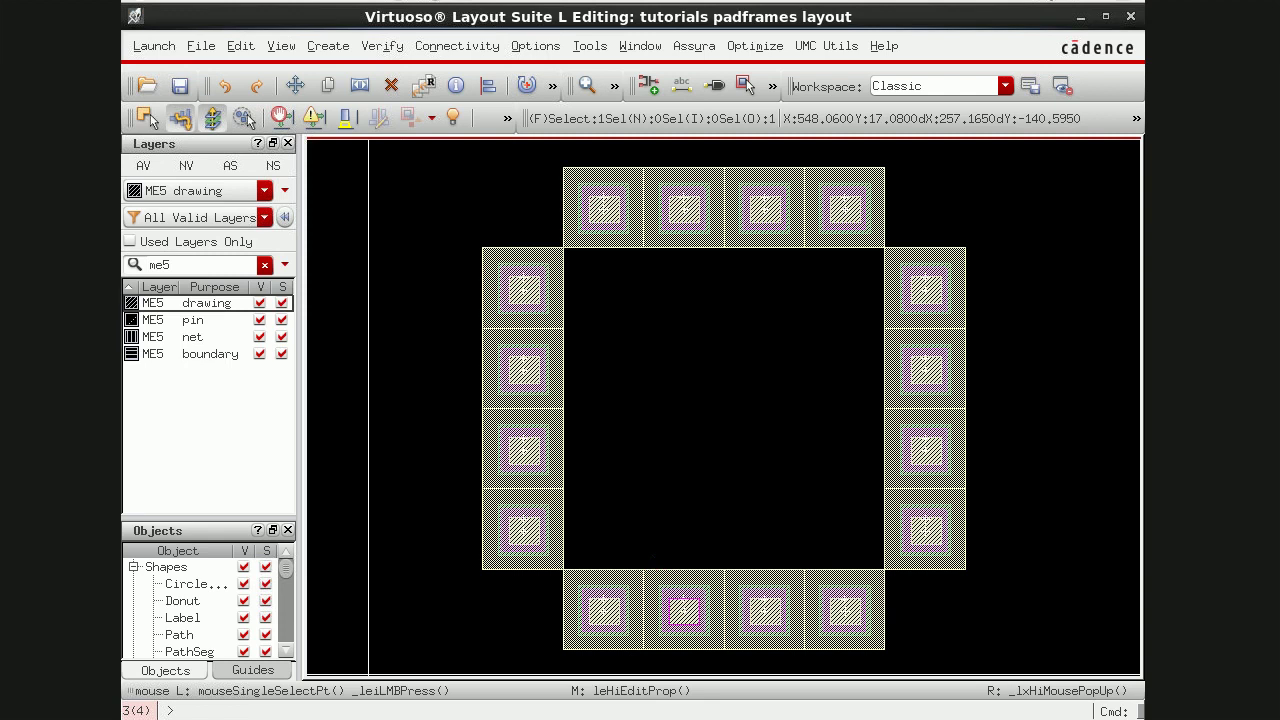
pyautogui.click(324, 331)
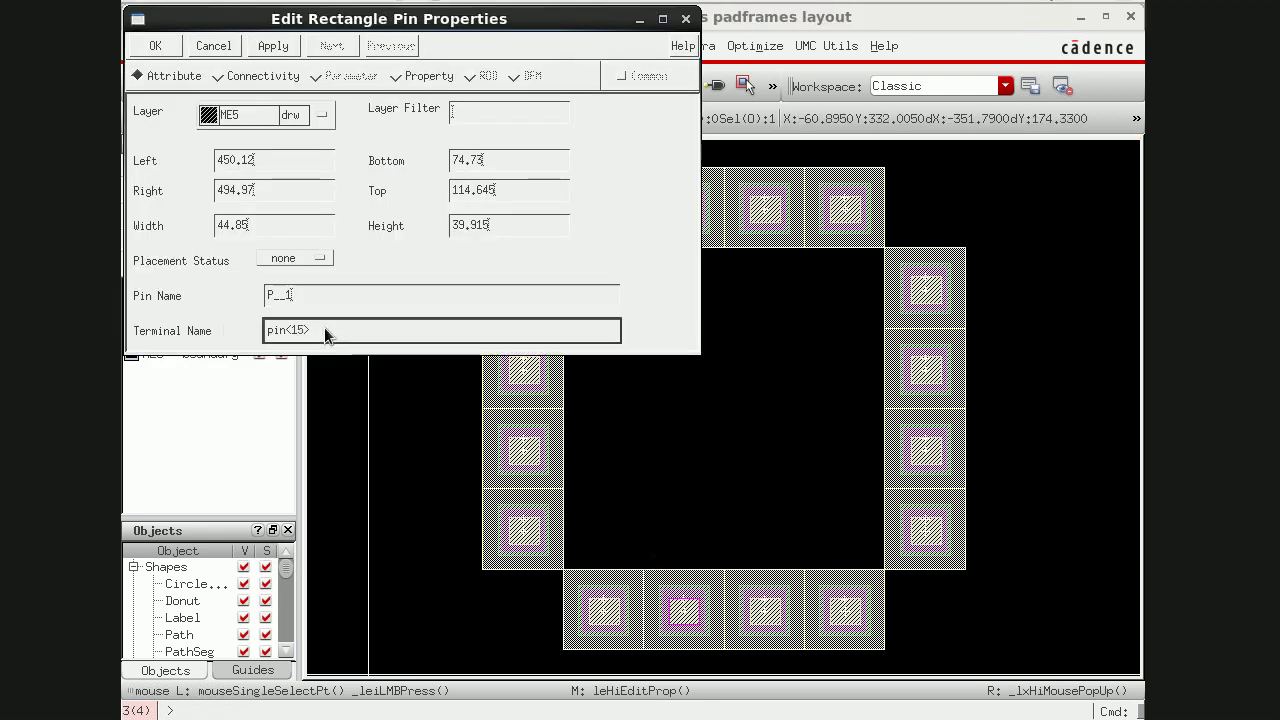
pyautogui.click(273, 46)
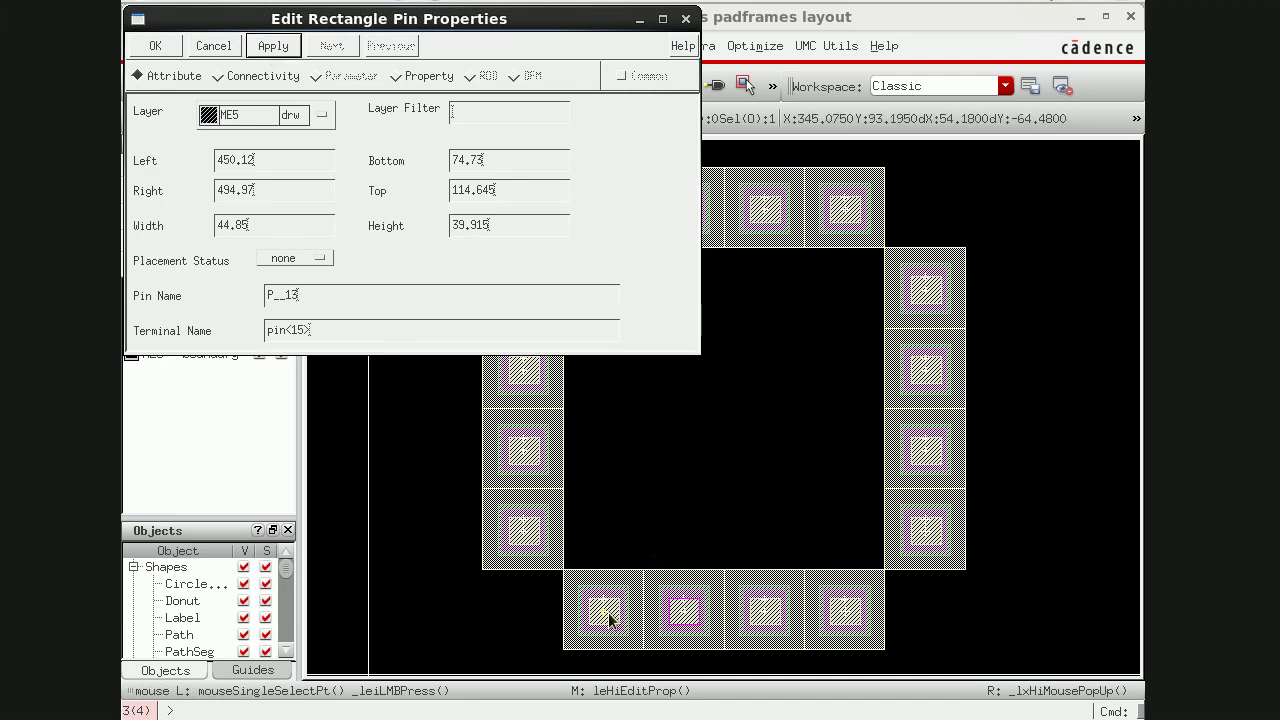
# Step: Set the terminal name of the leftmost pin in the bottom row to pin<16> and clear the selection
pyautogui.middleClick(608, 618)
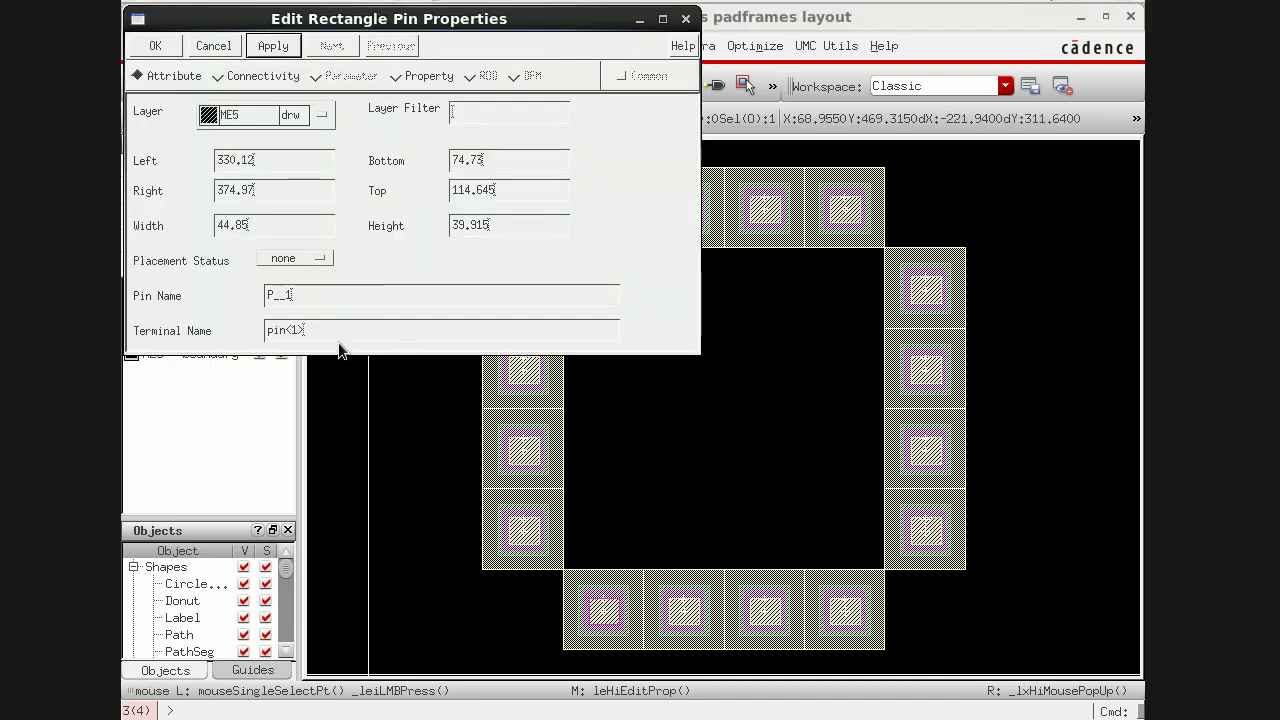
pyautogui.click(334, 329)
pyautogui.write('6')
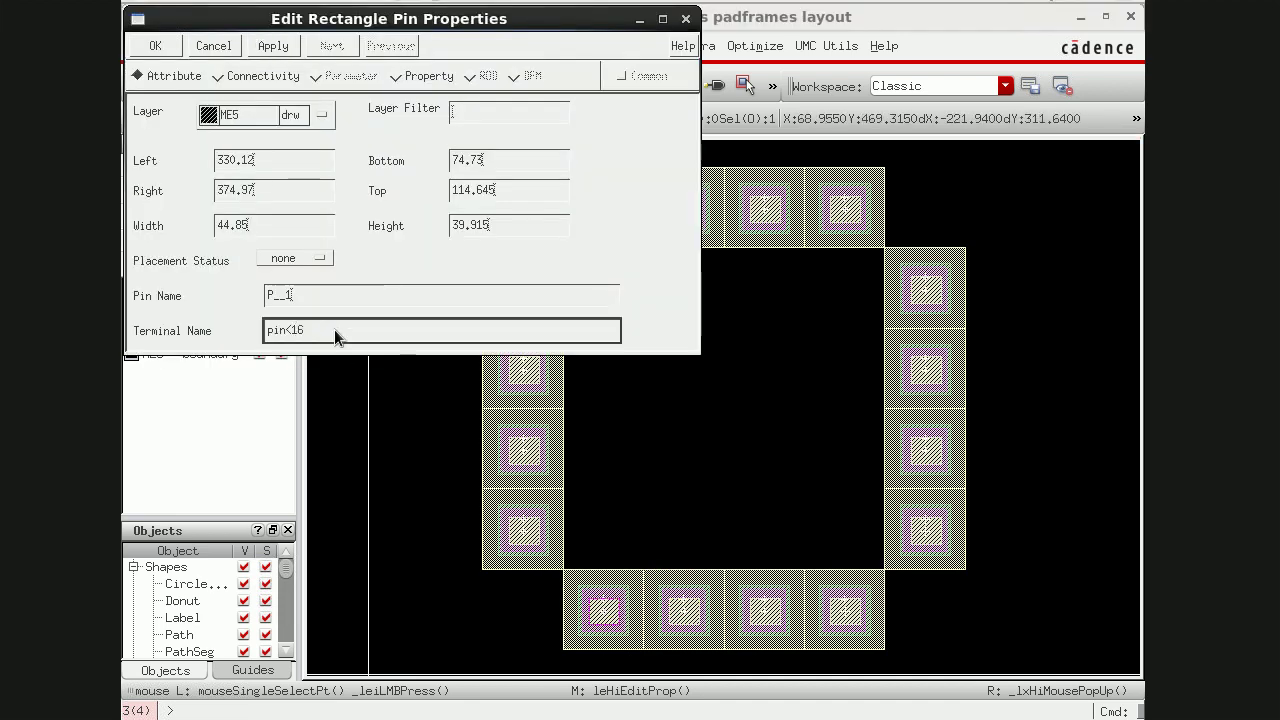
pyautogui.click(271, 46)
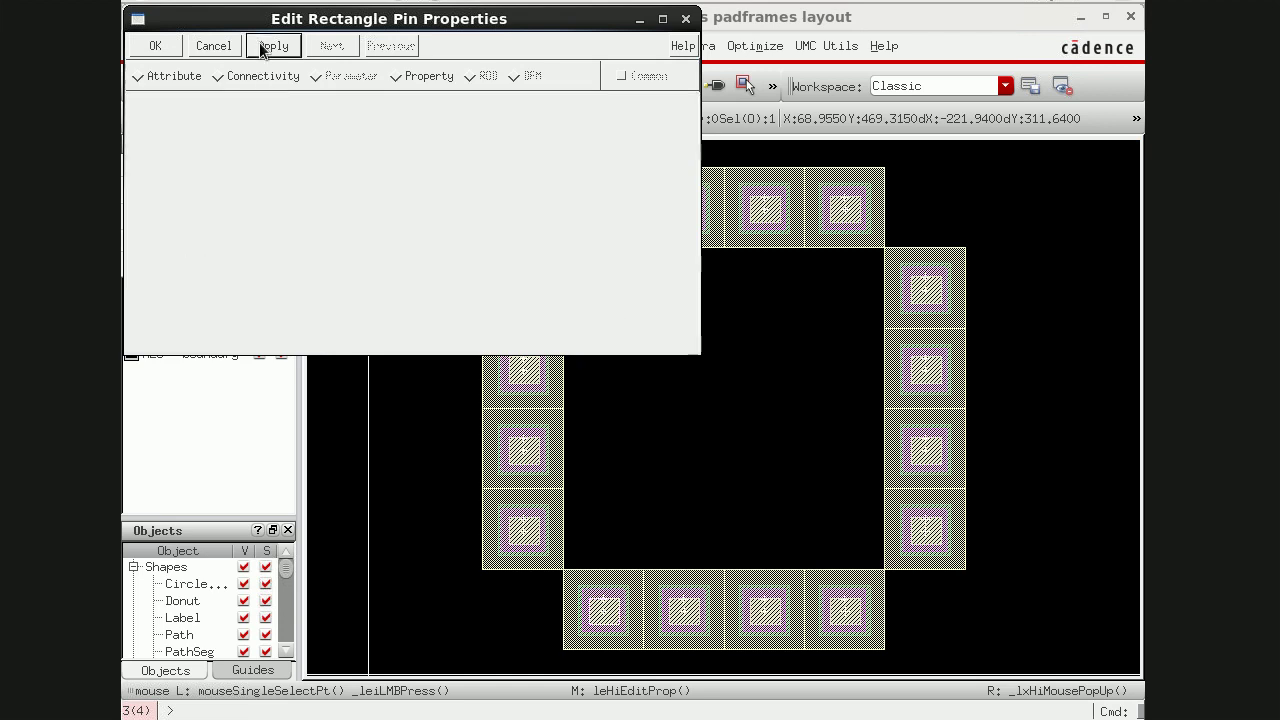
pyautogui.click(168, 47)
pyautogui.hotkey('ctrl', 'd')
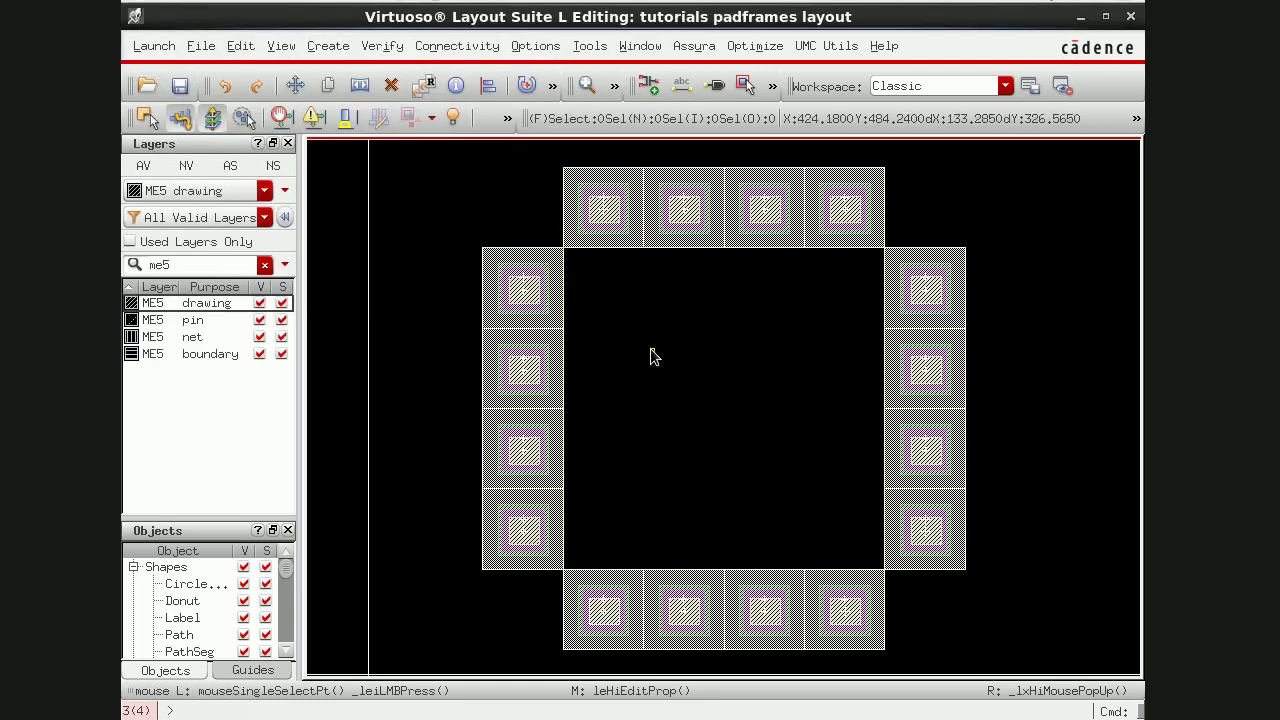
# Step: Start a new label on the current entry layer, beginning its text with pin<1> and pin<2>
pyautogui.press('l')
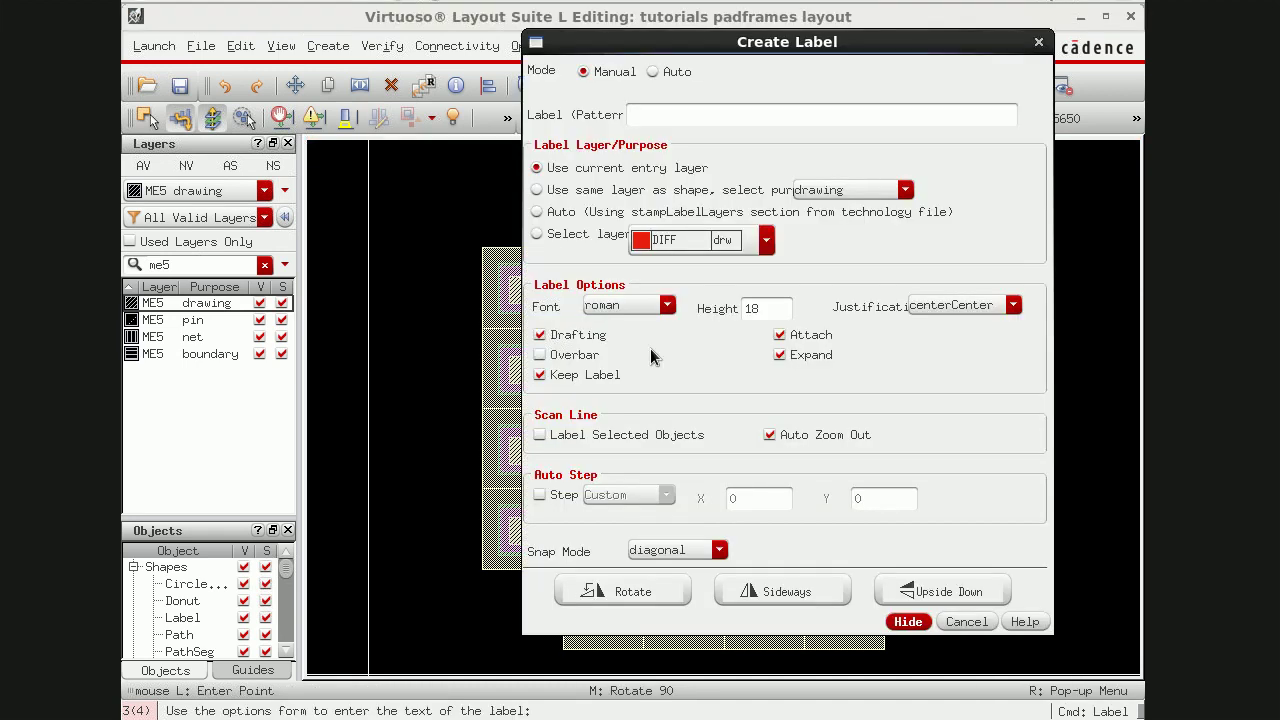
pyautogui.write('pin<1')
pyautogui.press('Return')
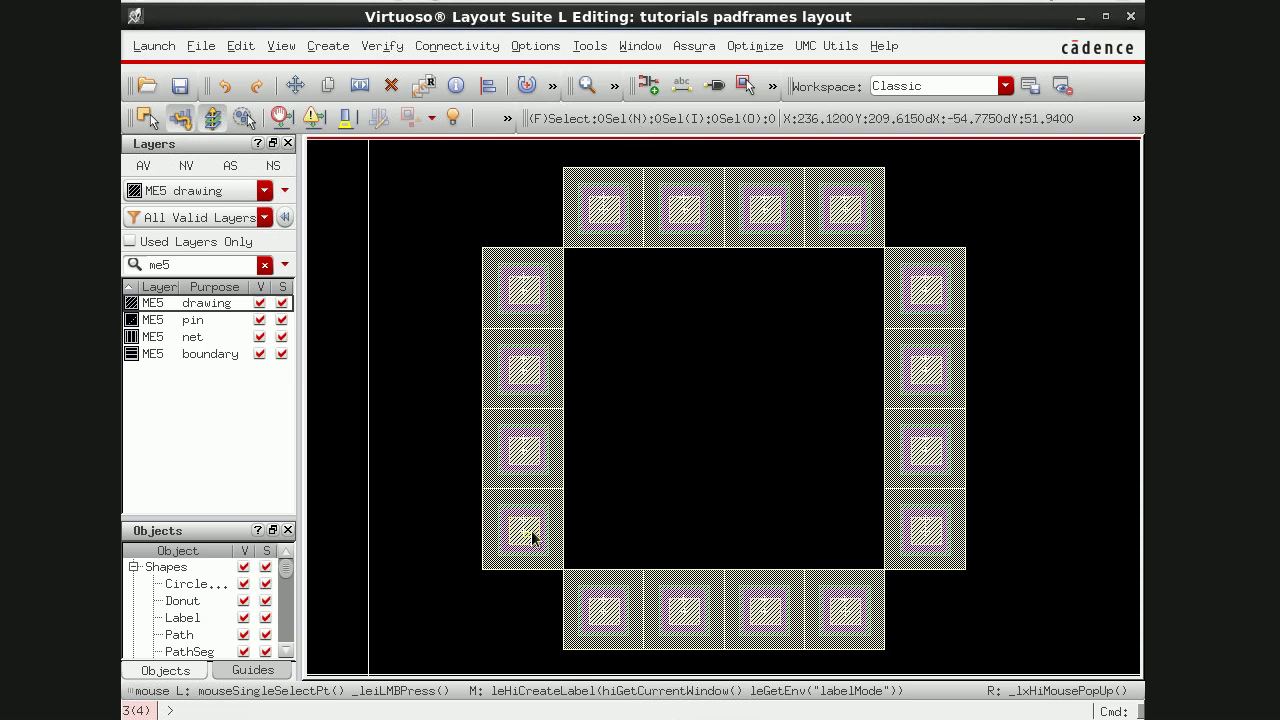
pyautogui.press('l')
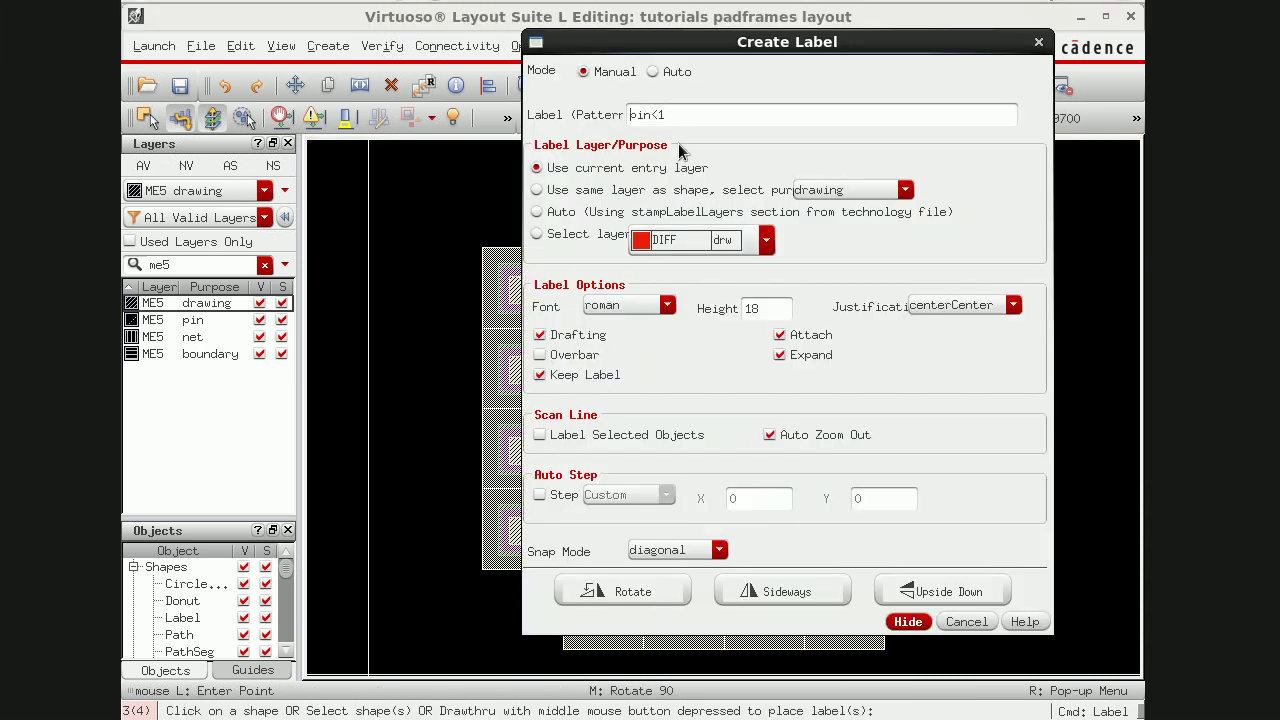
pyautogui.tripleClick(647, 116)
pyautogui.rightClick(634, 117)
pyautogui.click(676, 194)
pyautogui.click(669, 115)
pyautogui.hotkey('ctrl', 'v')
pyautogui.press('BackSpace')
pyautogui.write('2')
pyautogui.click(669, 115)
pyautogui.write('>')
# Step: Extend the label text with the space-separated names pin<3> through pin<9>, reusing the copied name prefix
pyautogui.moveTo(706, 115); pyautogui.dragTo(677, 115)
pyautogui.rightClick(677, 117)
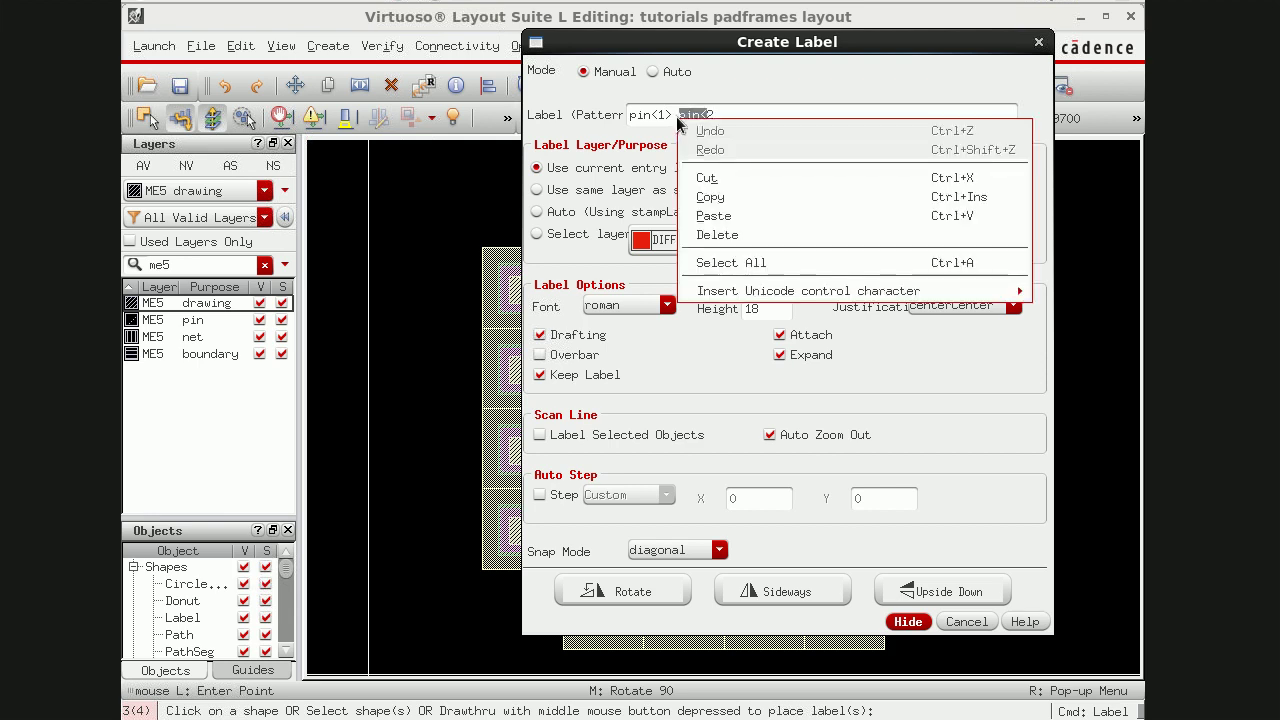
pyautogui.click(710, 197)
pyautogui.click(720, 117)
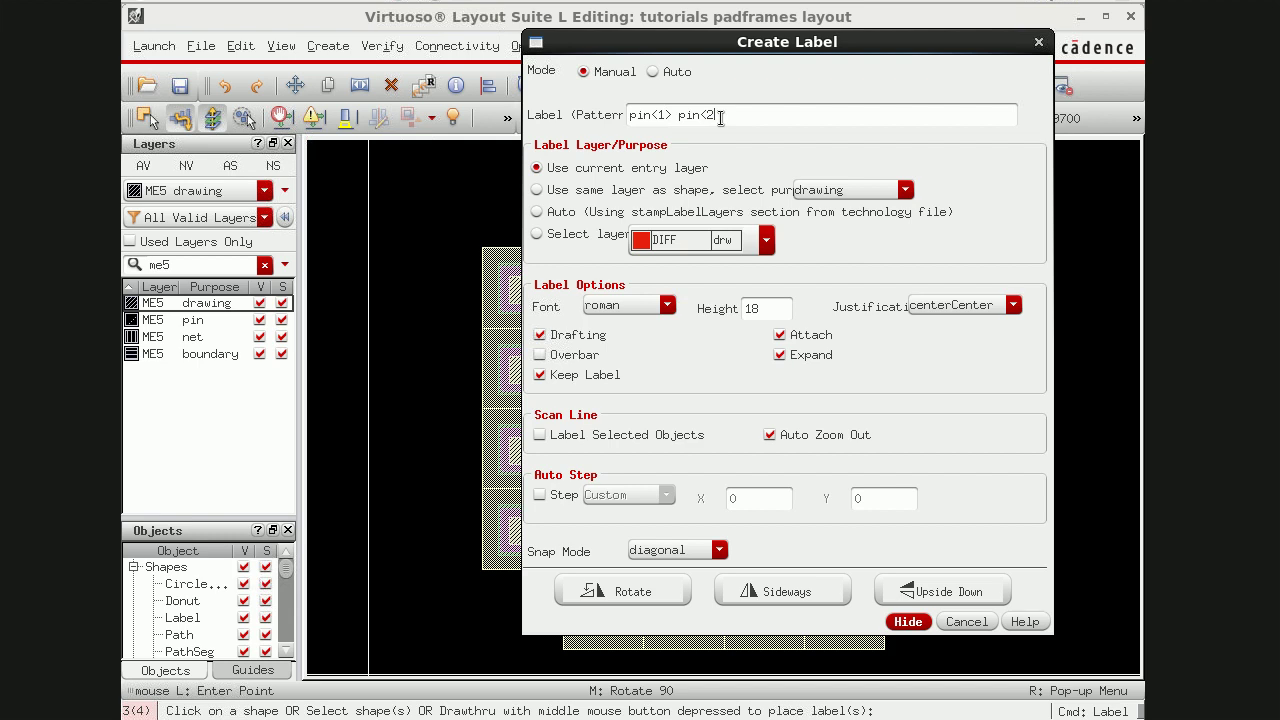
pyautogui.hotkey('ctrl', 'v')
pyautogui.write('3>')
pyautogui.hotkey('ctrl', 'v')
pyautogui.write('4> pin<5>')
pyautogui.hotkey('ctrl', 'v')
pyautogui.write('6> pin<7> pin<8> pin<9> pin<')
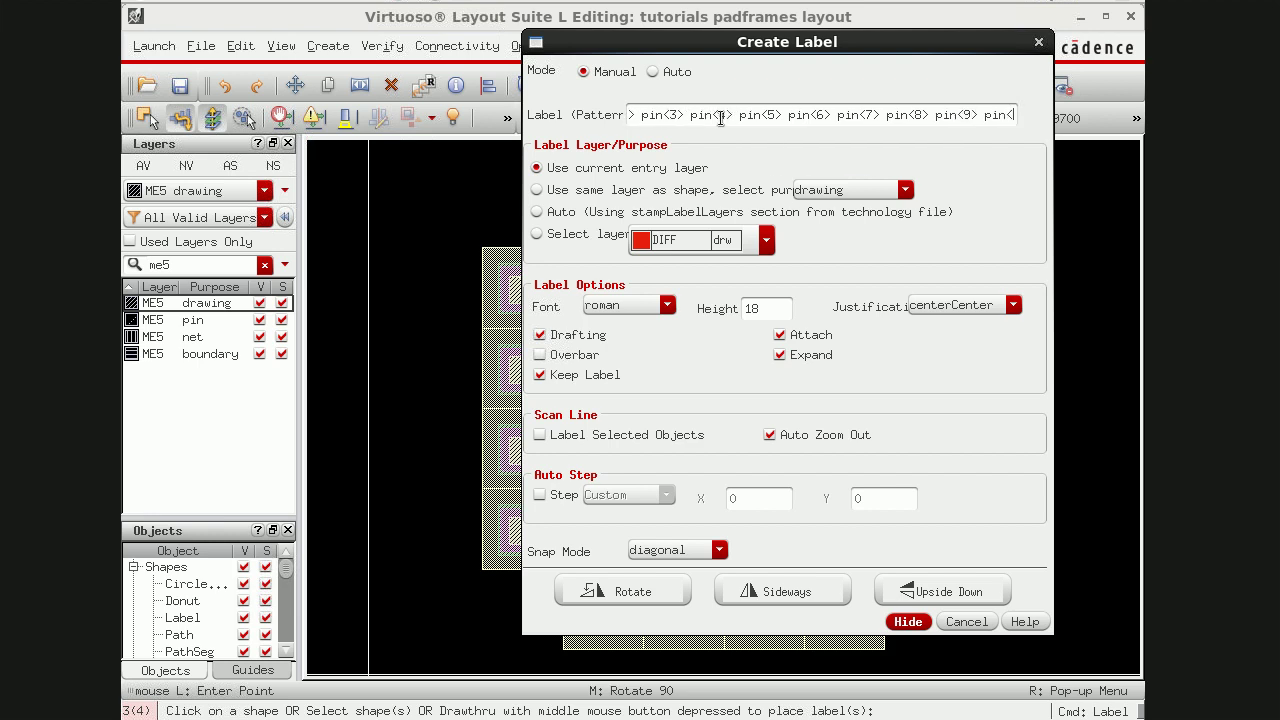
# Step: Add the names pin<10>, pin<11> and pin<12> to the label text
pyautogui.write('10>')
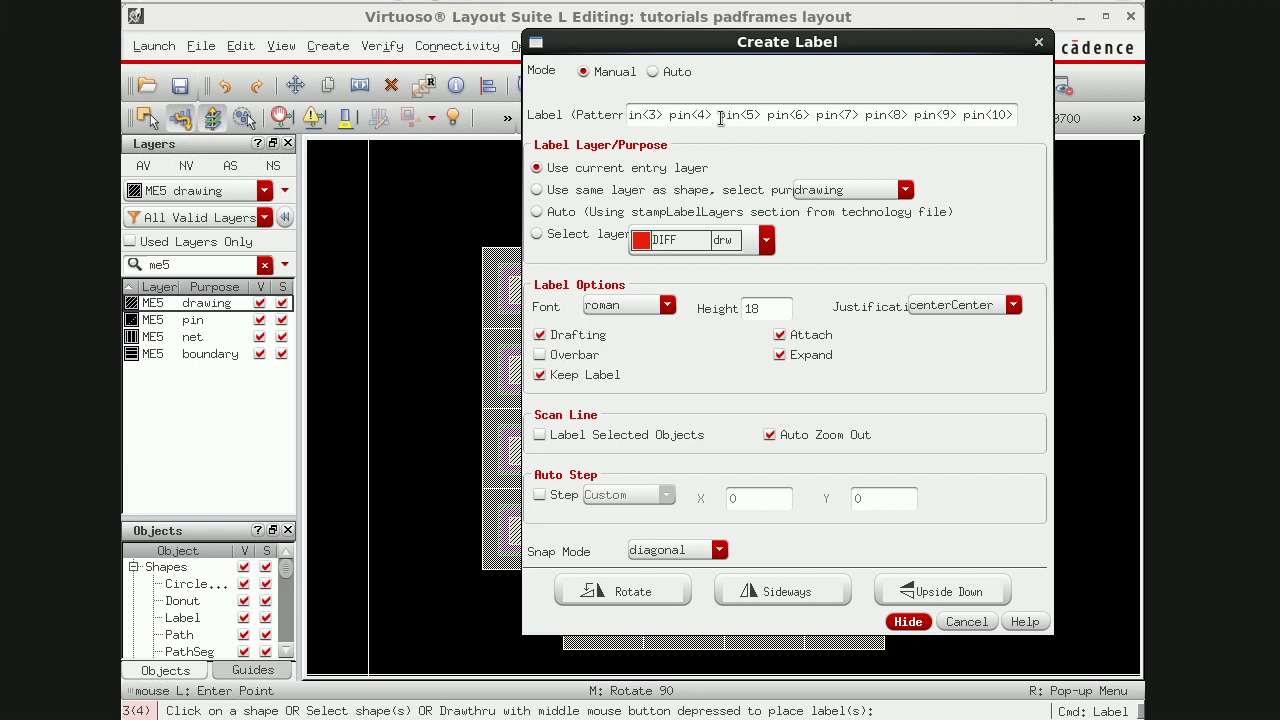
pyautogui.write(' pin<11>')
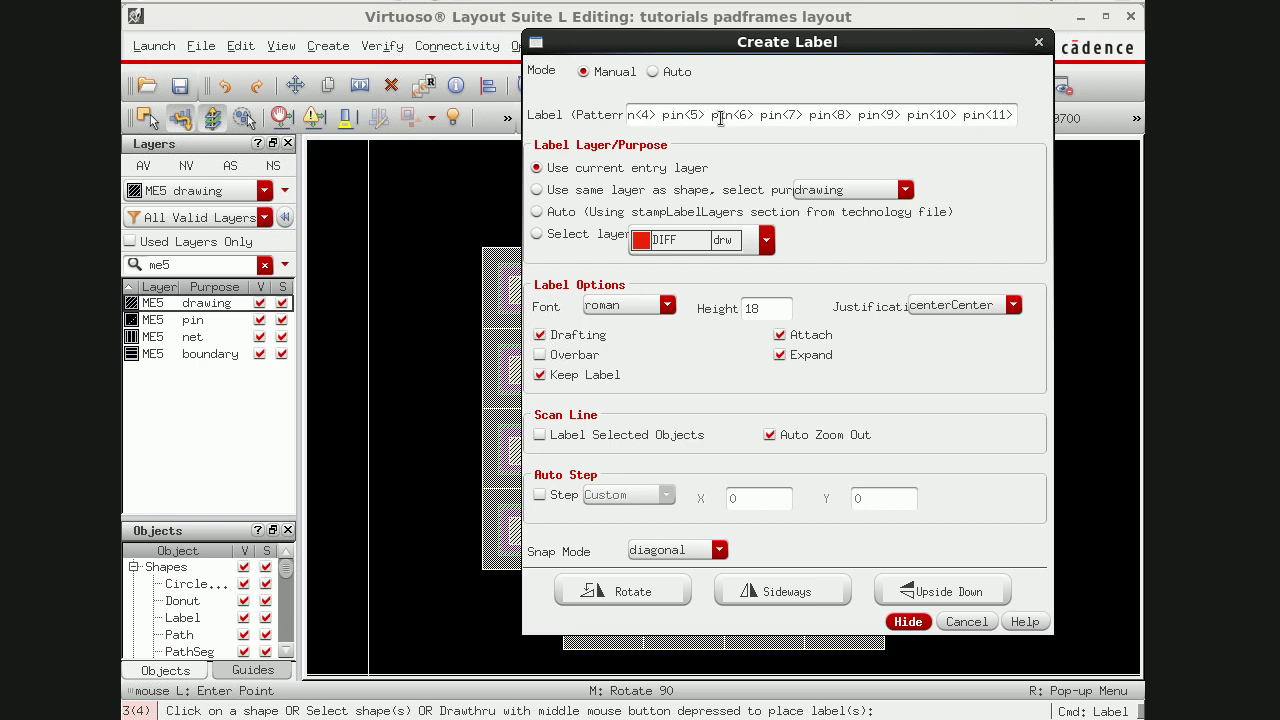
pyautogui.write(' pin<2')
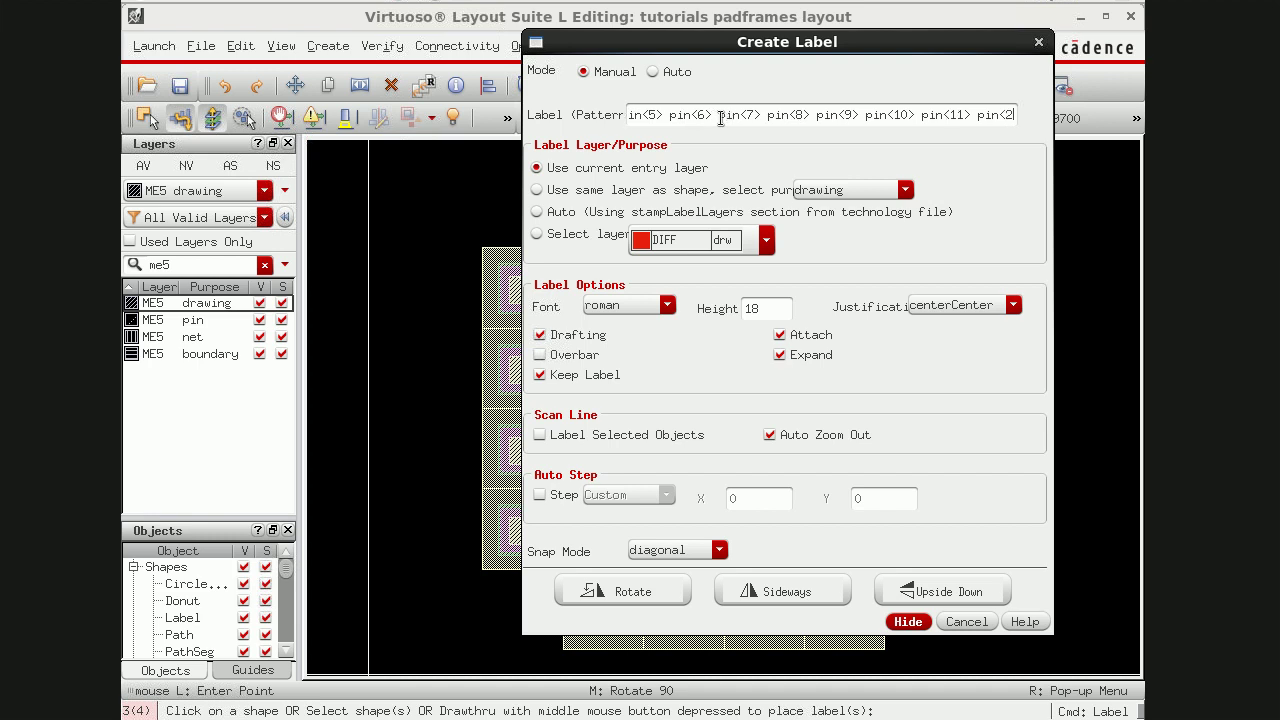
pyautogui.press('BackSpace')
pyautogui.write('12')
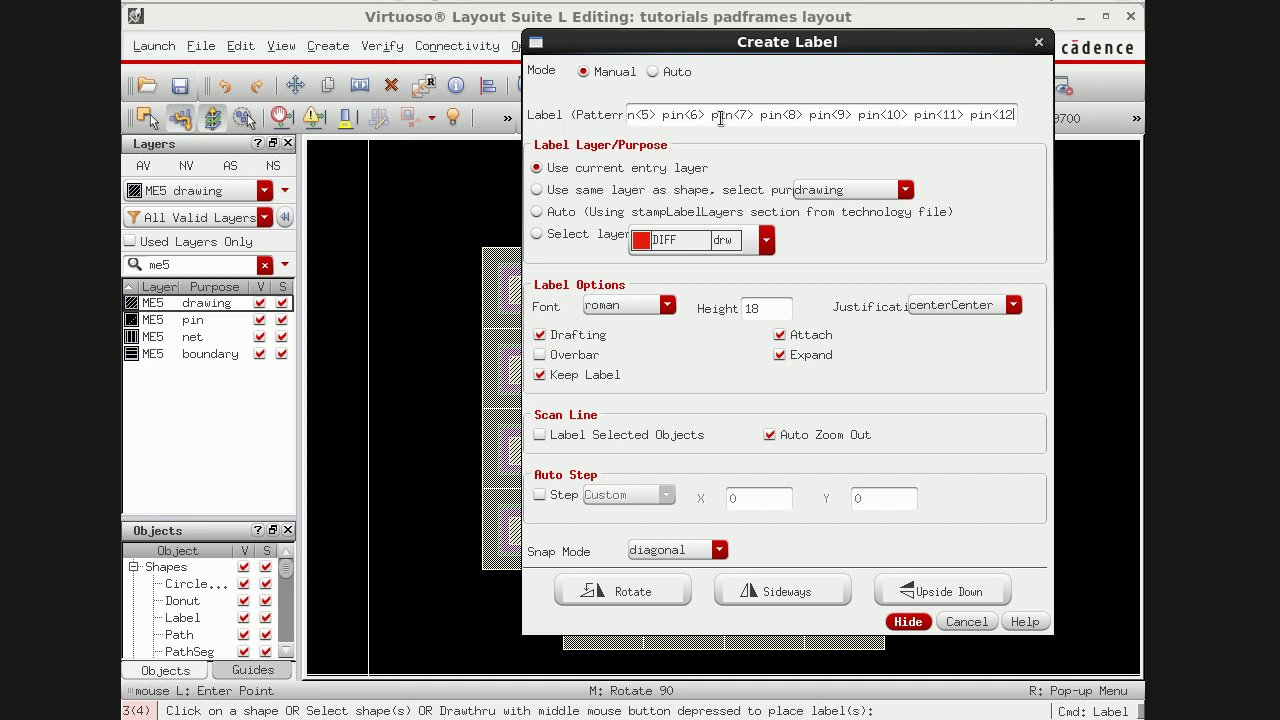
pyautogui.write('> pin<')
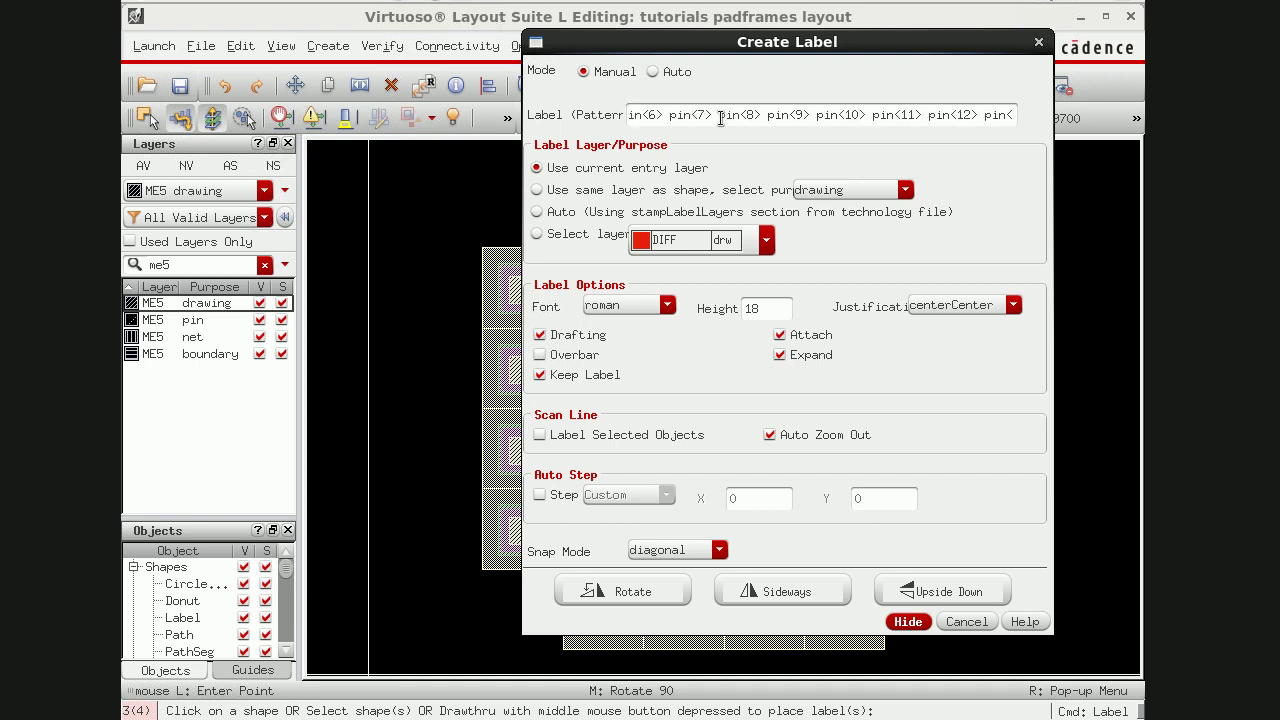
# Step: Complete the label text with the names pin<13> through pin<16>
pyautogui.write('1')
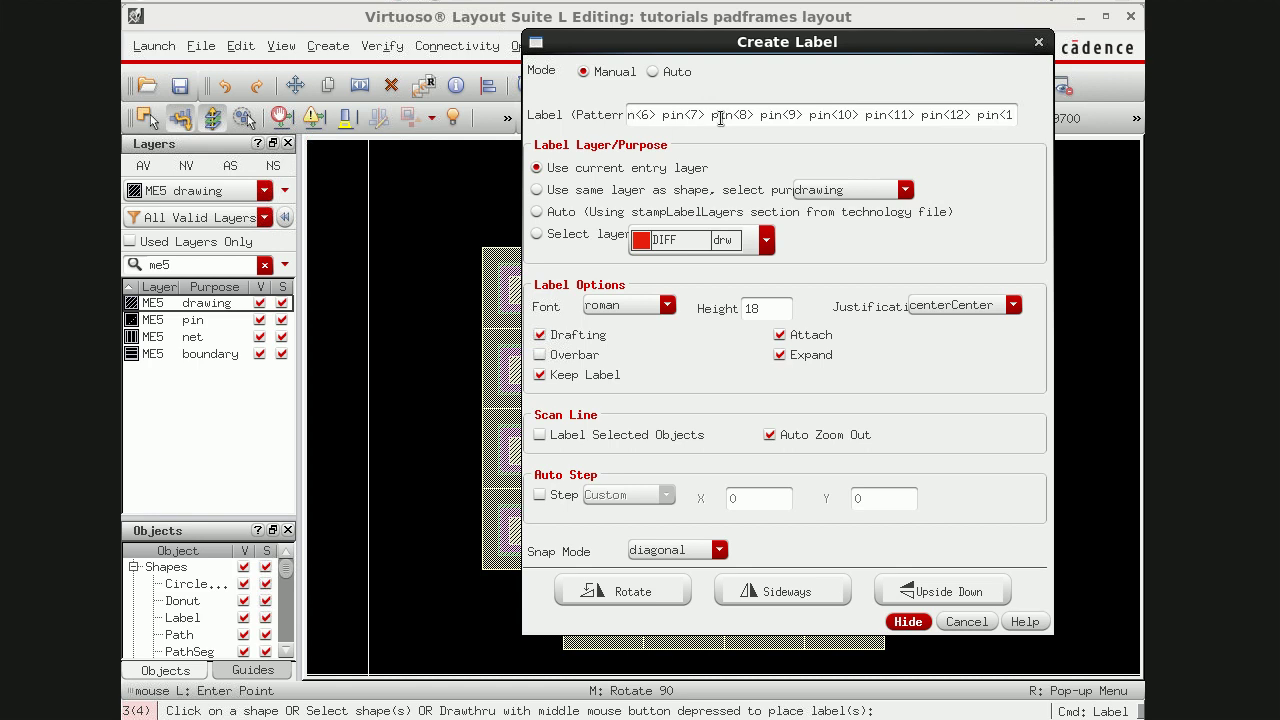
pyautogui.write('3')
pyautogui.write('> pin<')
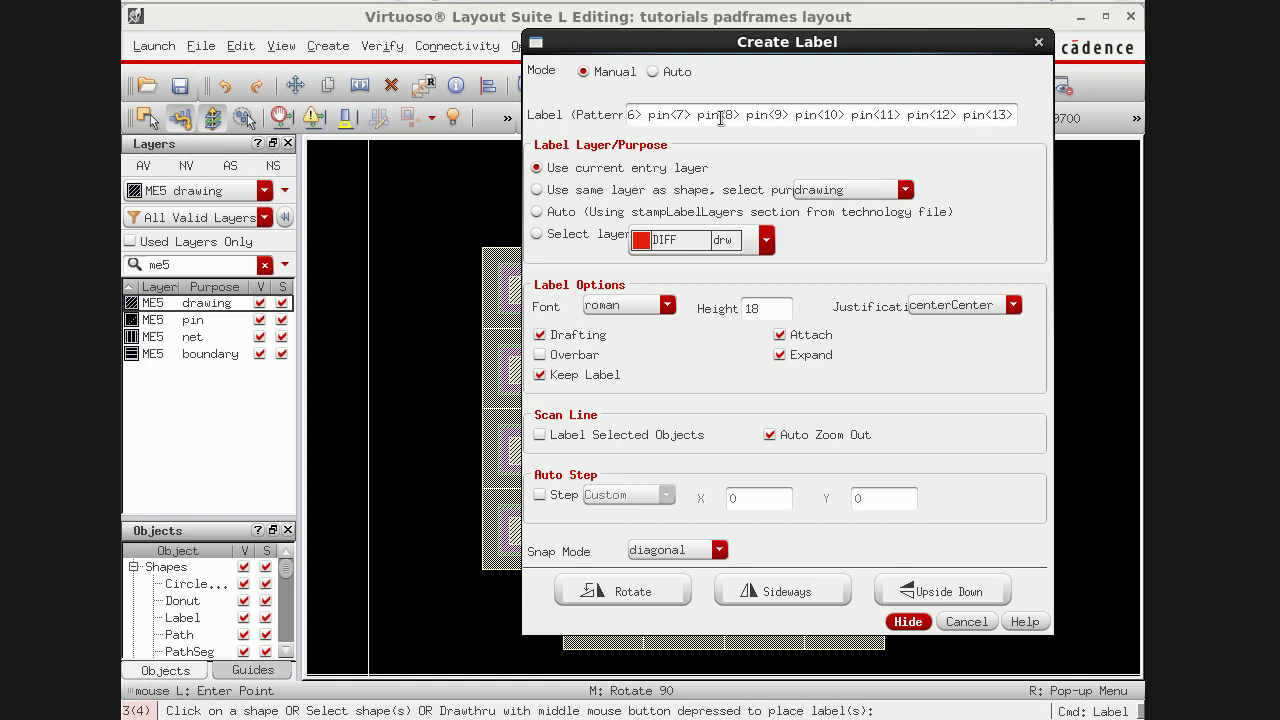
pyautogui.write('1')
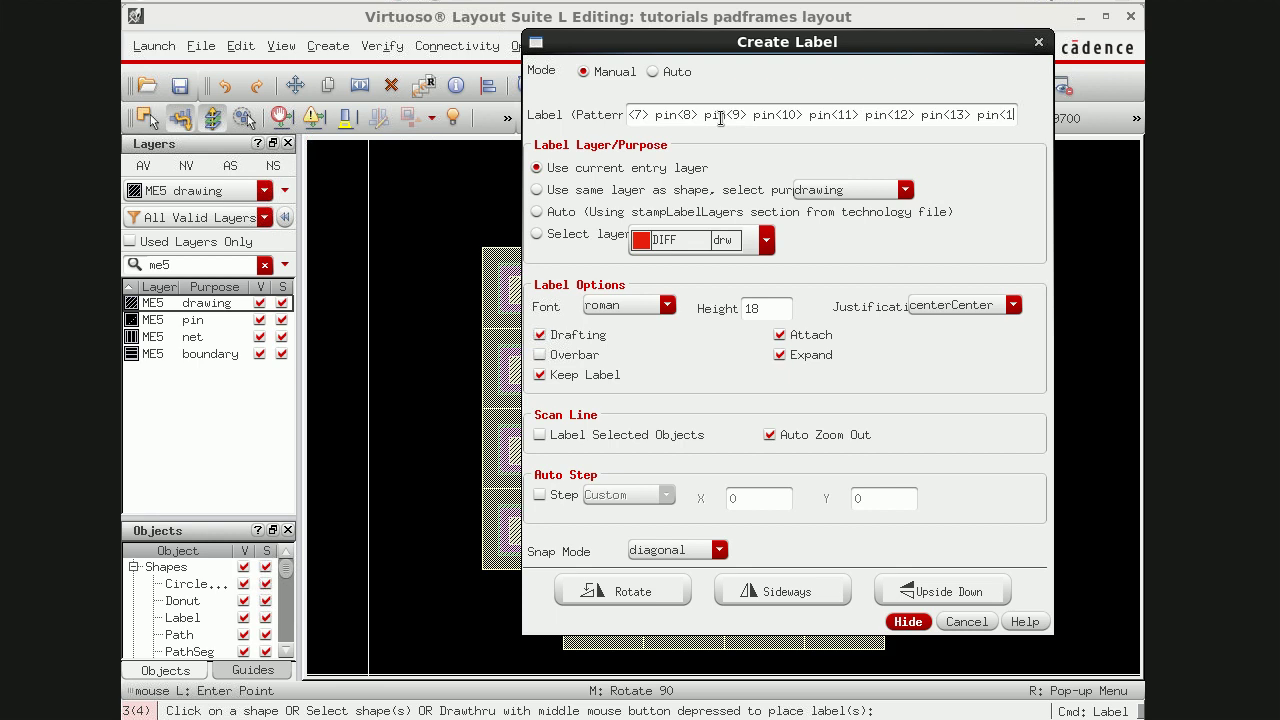
pyautogui.write('4> pin<15> pin<')
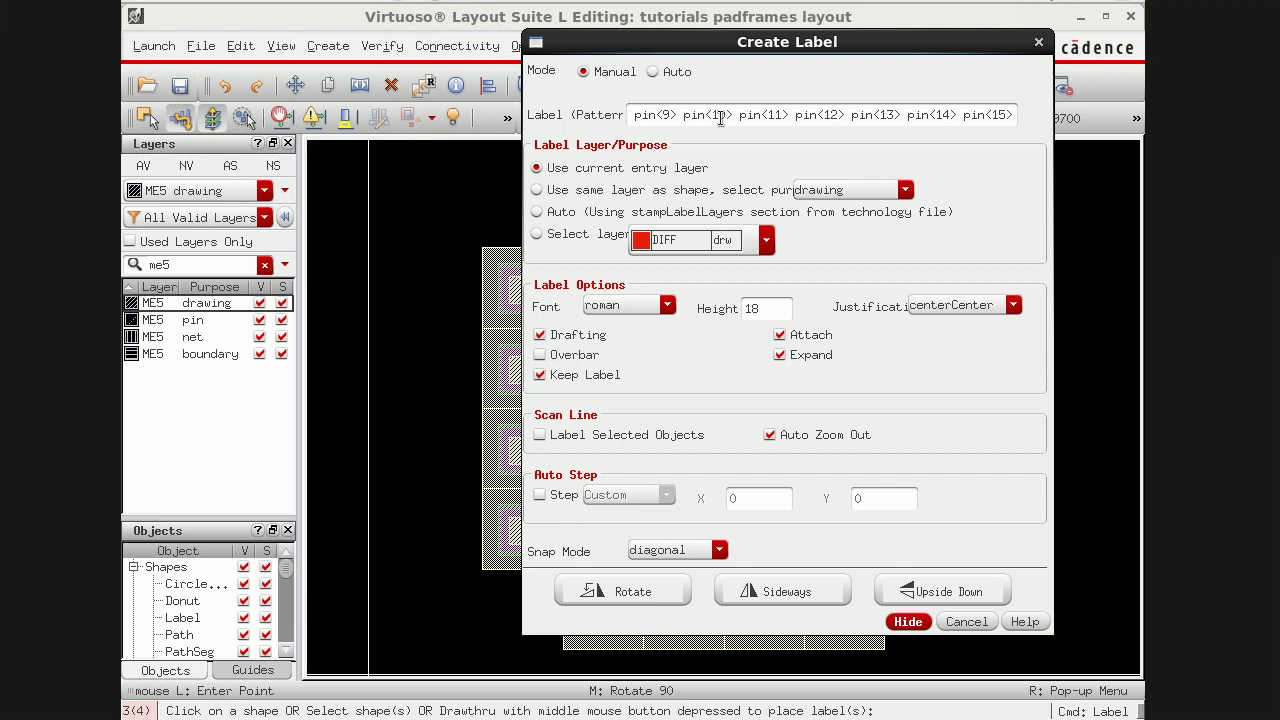
pyautogui.write('16>')
# Step: Place labels pin<1> to pin<16> on the pads in clockwise order, starting at the lowest pad of the left column
pyautogui.click(906, 622)
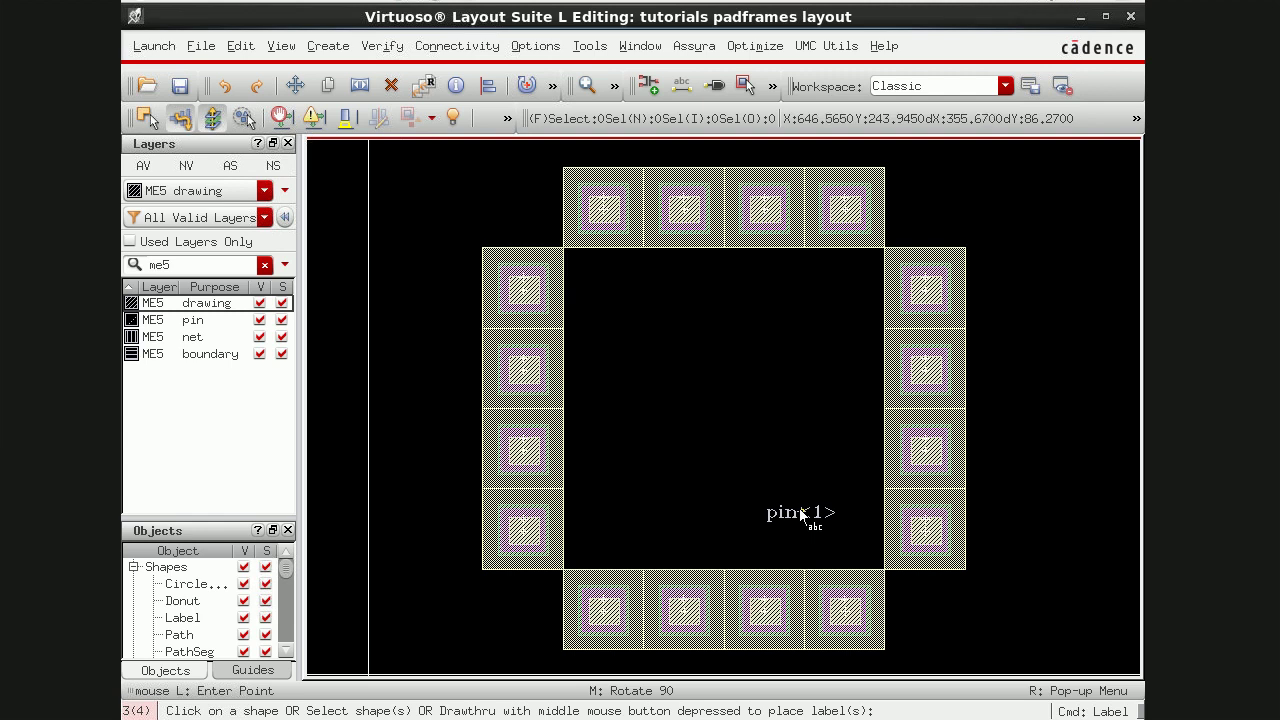
pyautogui.click(800, 515)
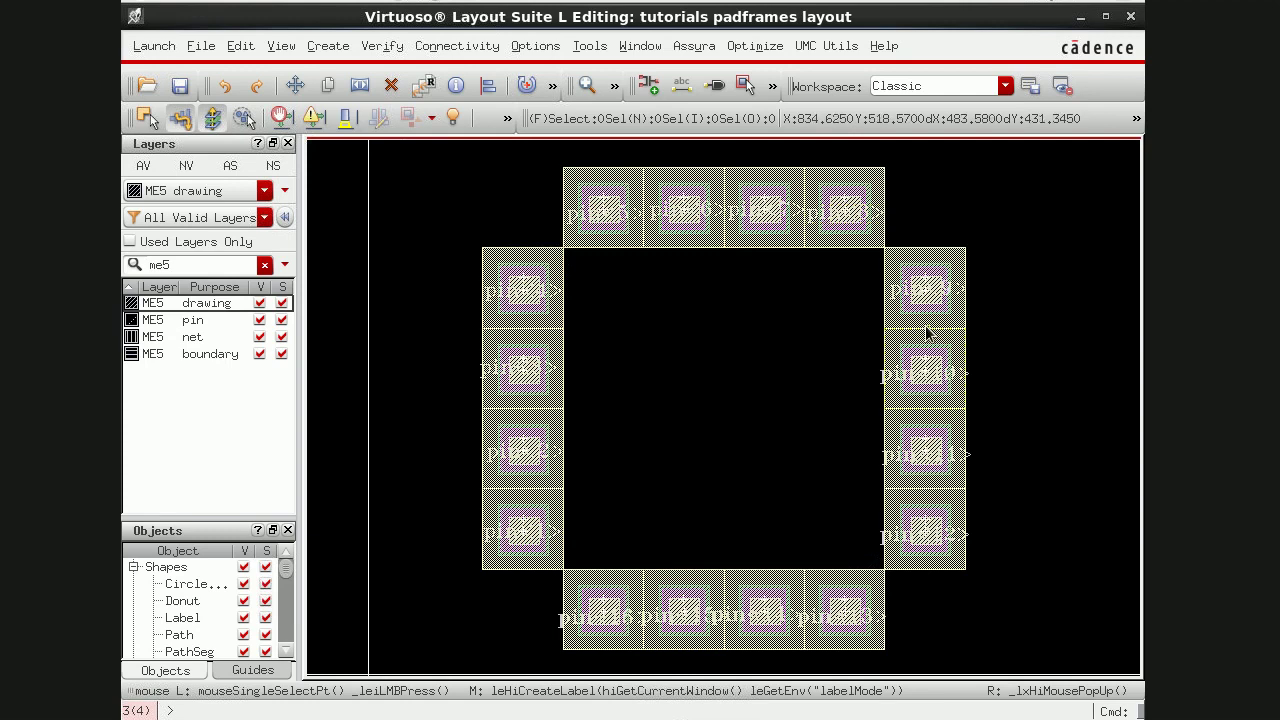
# Step: Try to delete the upper three pad instances in the right column, and undo the deletions
pyautogui.click(955, 252)
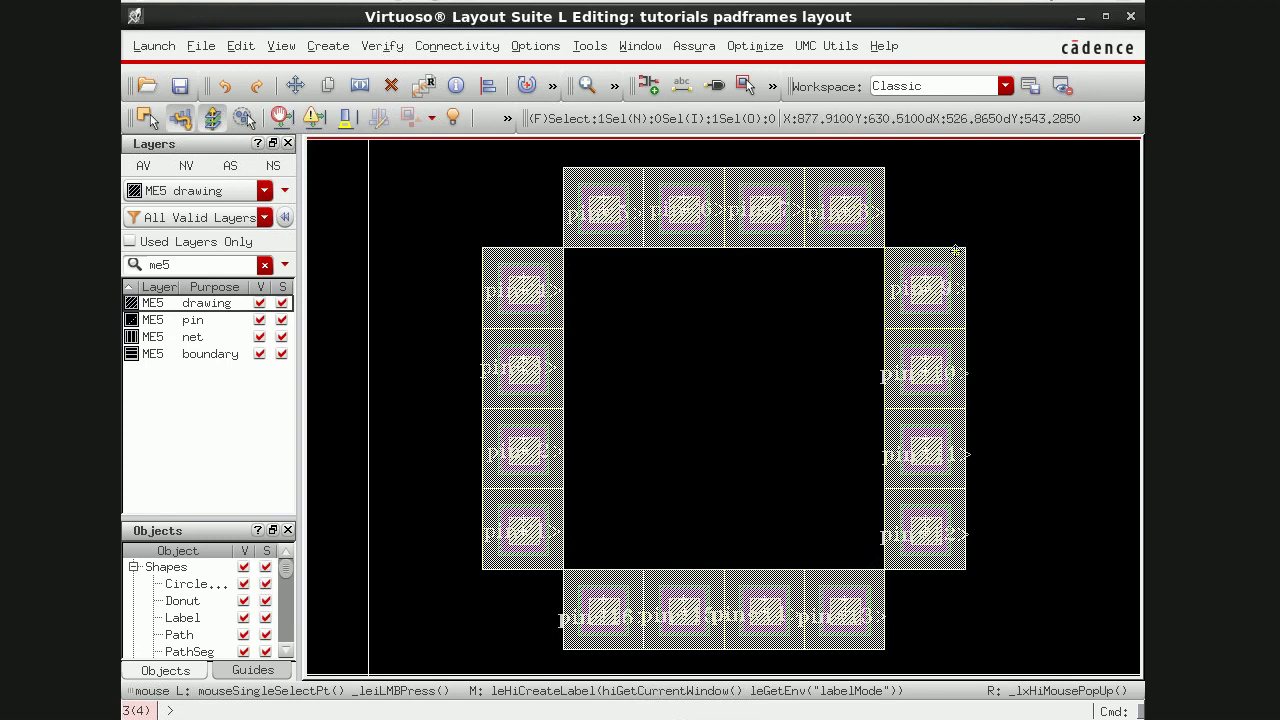
pyautogui.press('Delete')
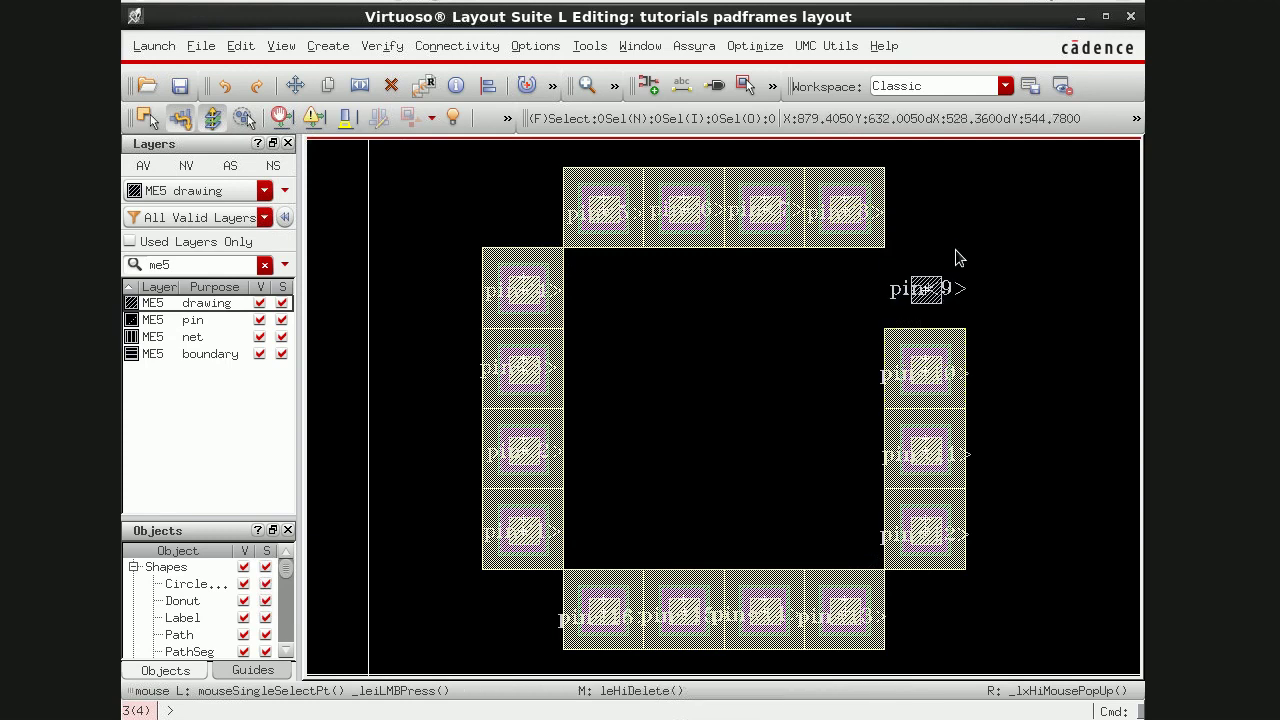
pyautogui.click(958, 332)
pyautogui.press('Delete')
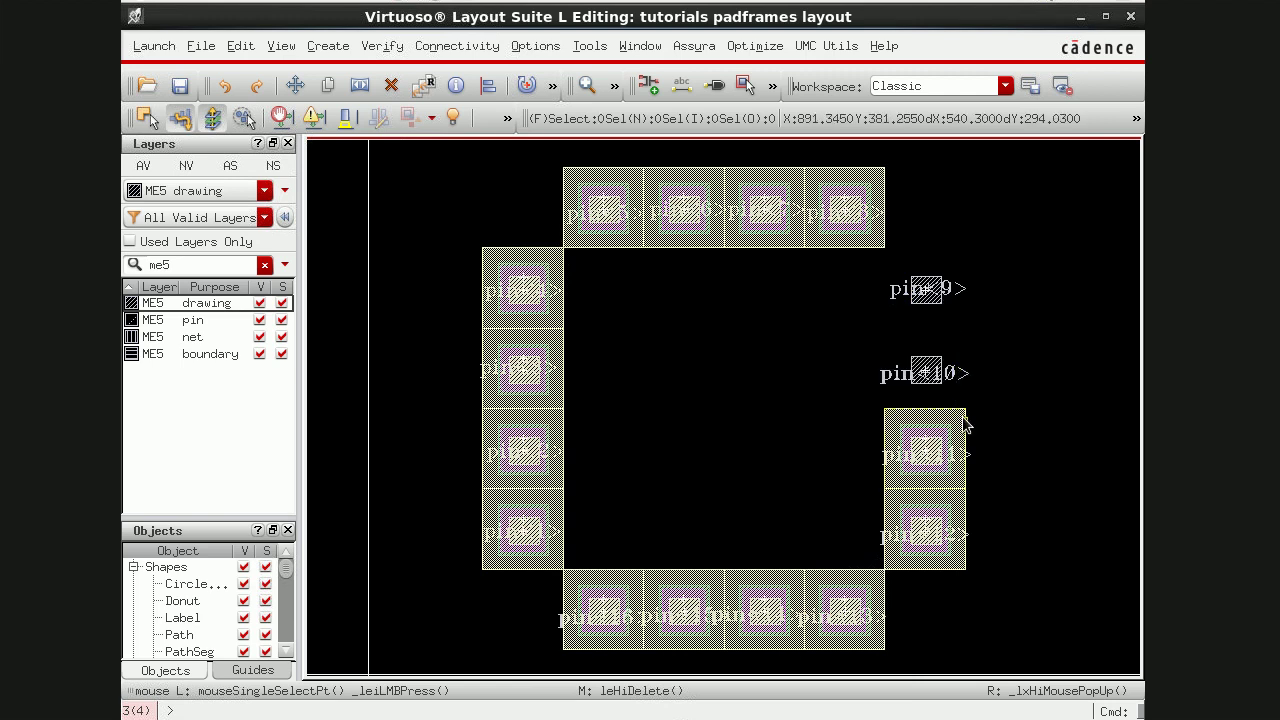
pyautogui.press('Delete')
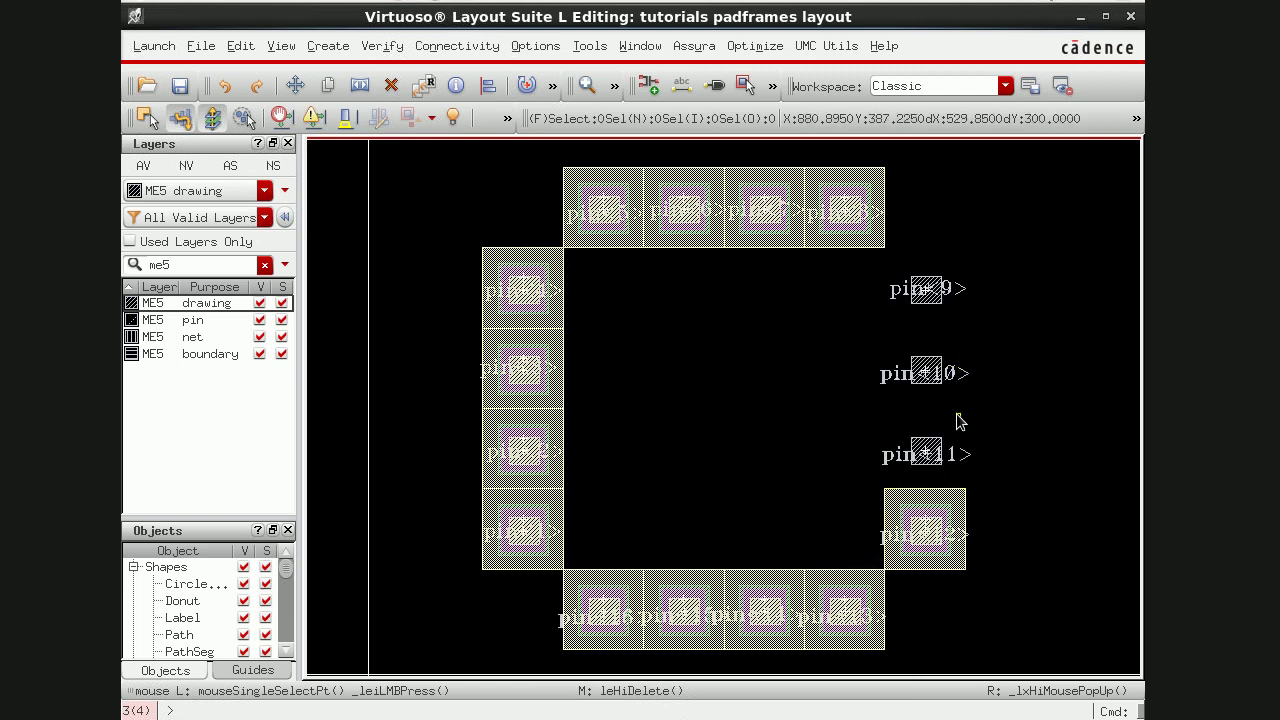
pyautogui.press('u')
pyautogui.press('u')
pyautogui.press('u')
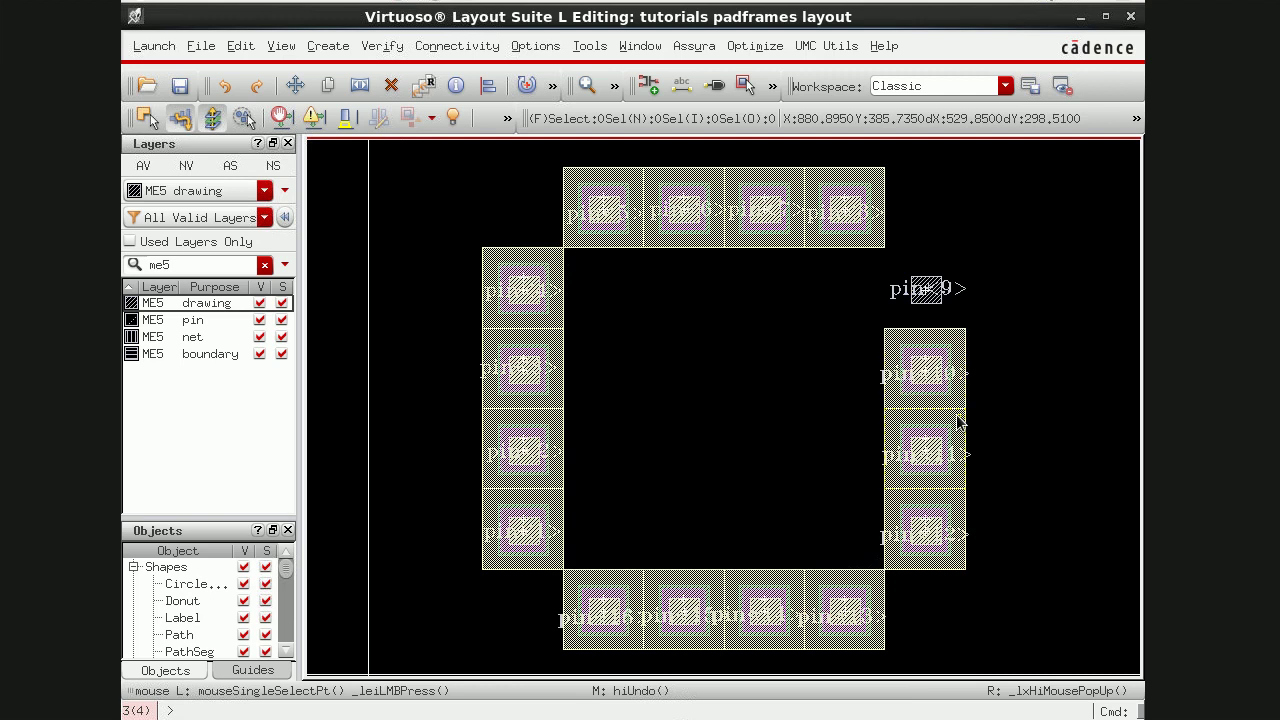
# Step: Edit the top pad of the right column in place to delete its outer square, and save the pad cell
pyautogui.click(953, 259)
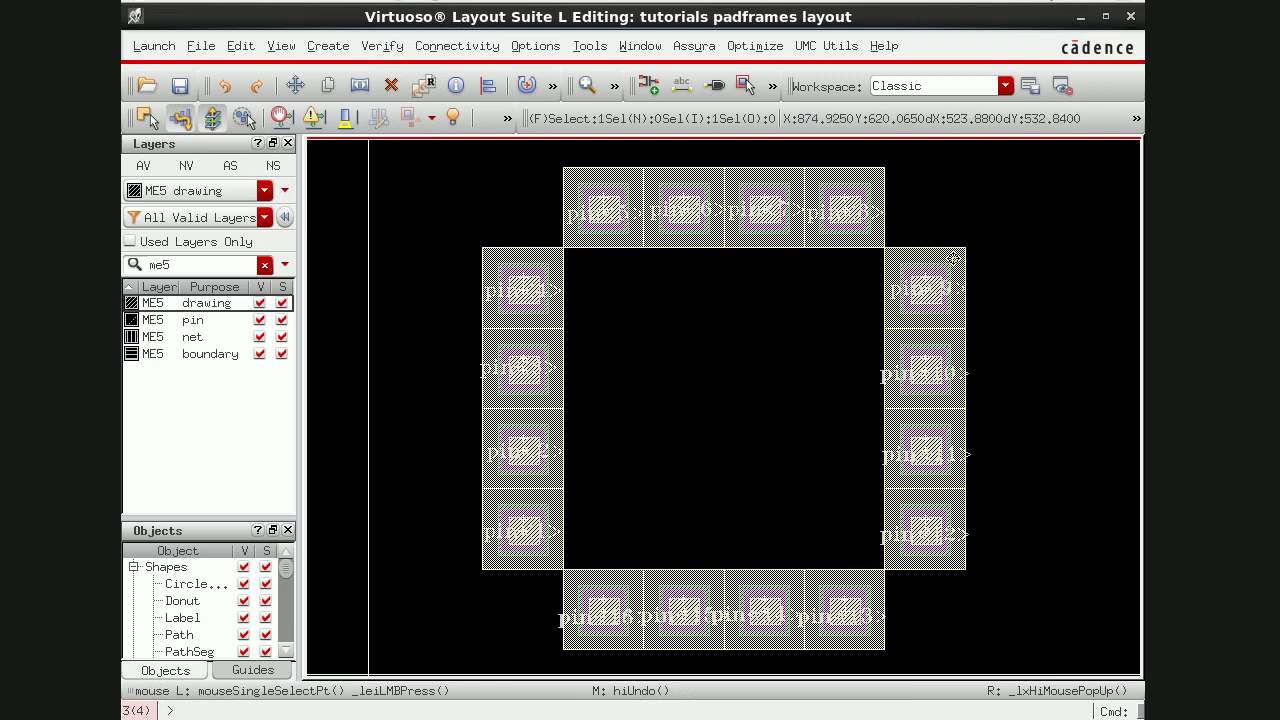
pyautogui.rightClick(953, 259)
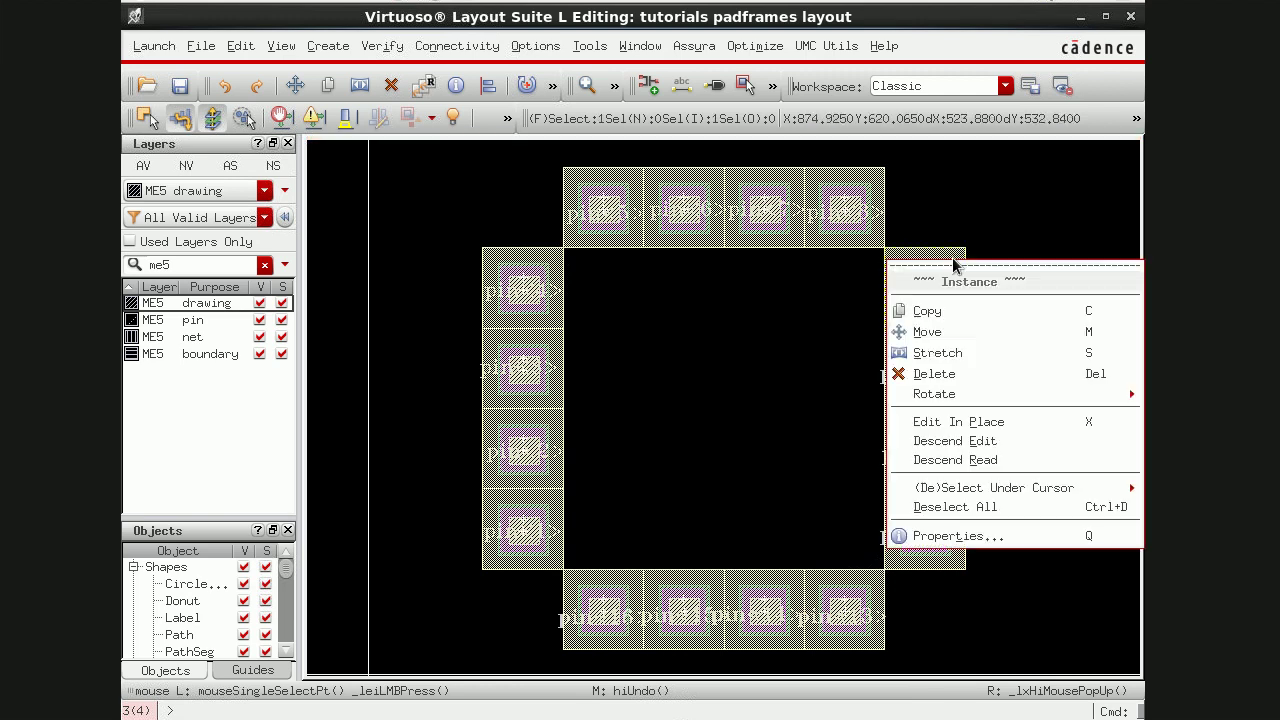
pyautogui.click(957, 420)
pyautogui.click(957, 258)
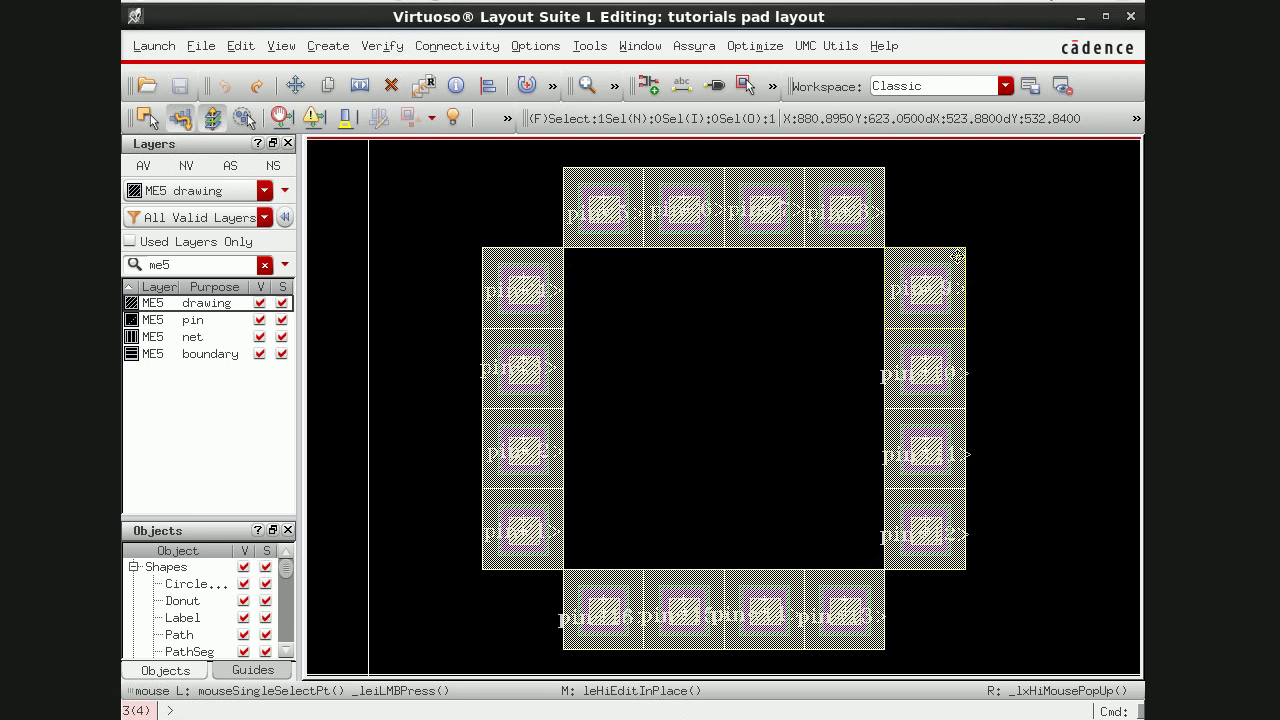
pyautogui.press('Delete')
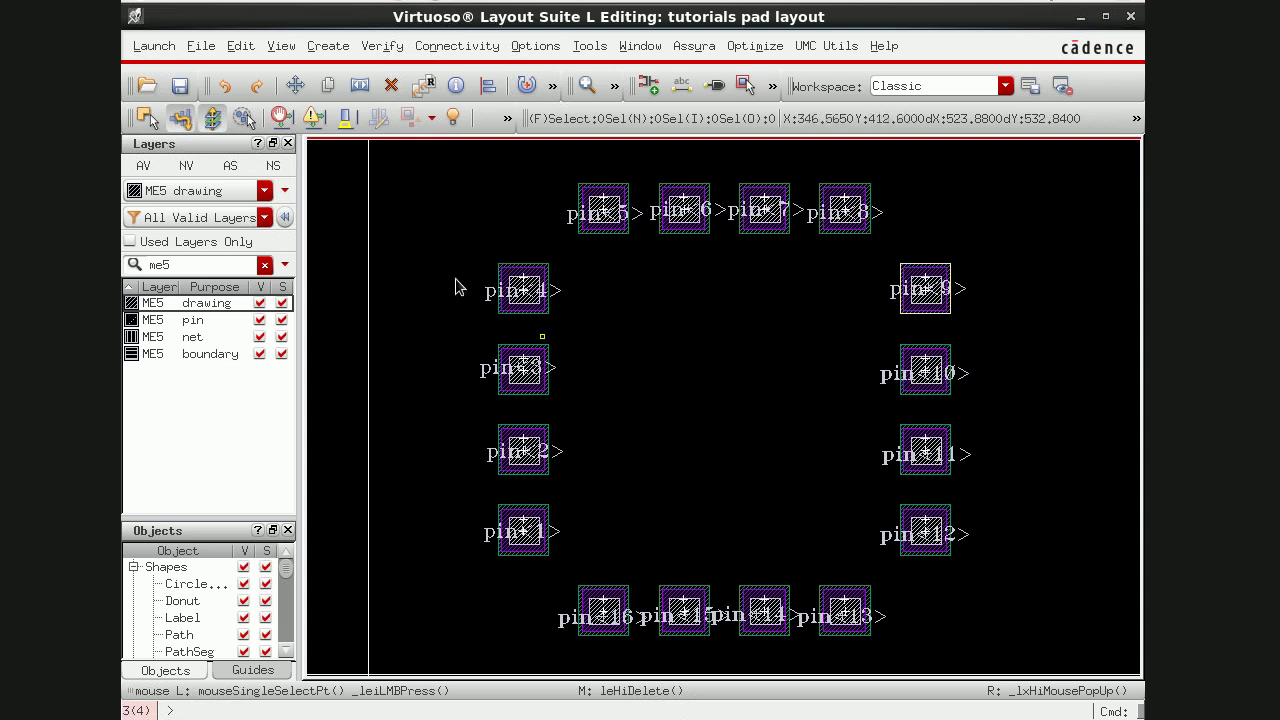
pyautogui.click(180, 86)
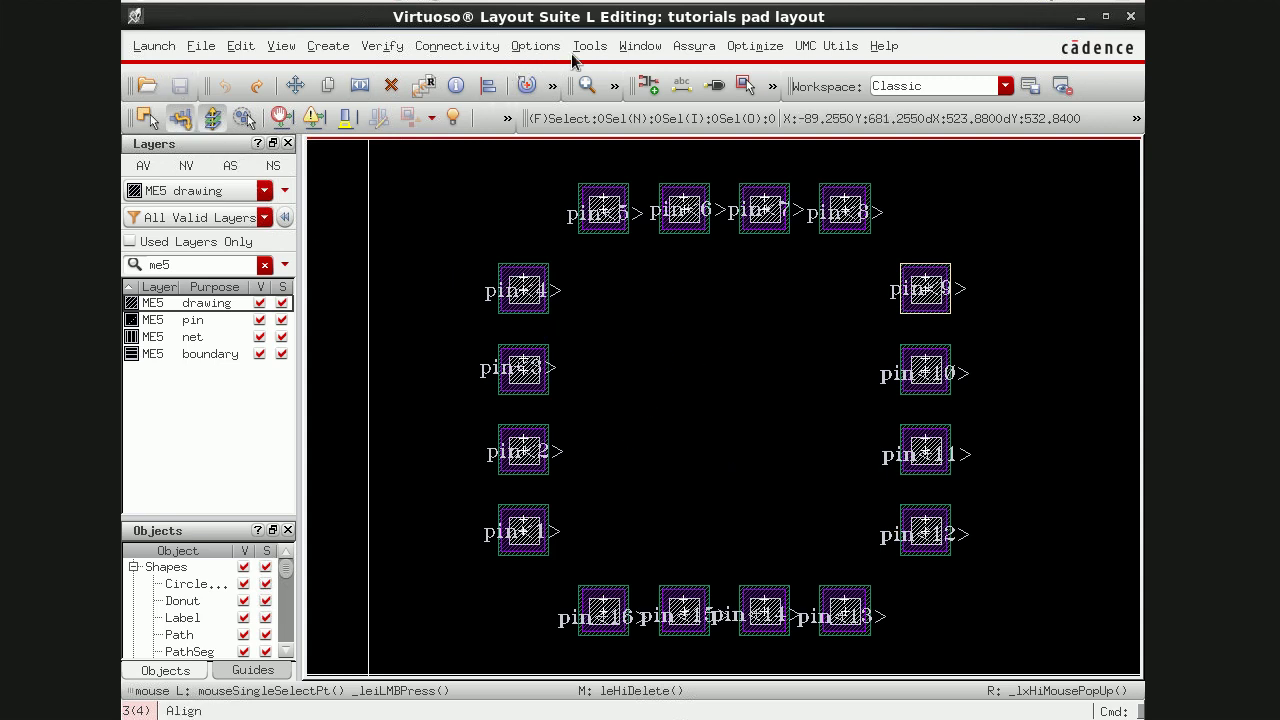
# Step: Save the padframes layout, run an Assura DRC on its full area in place of the active run, and view the results
pyautogui.click(694, 46)
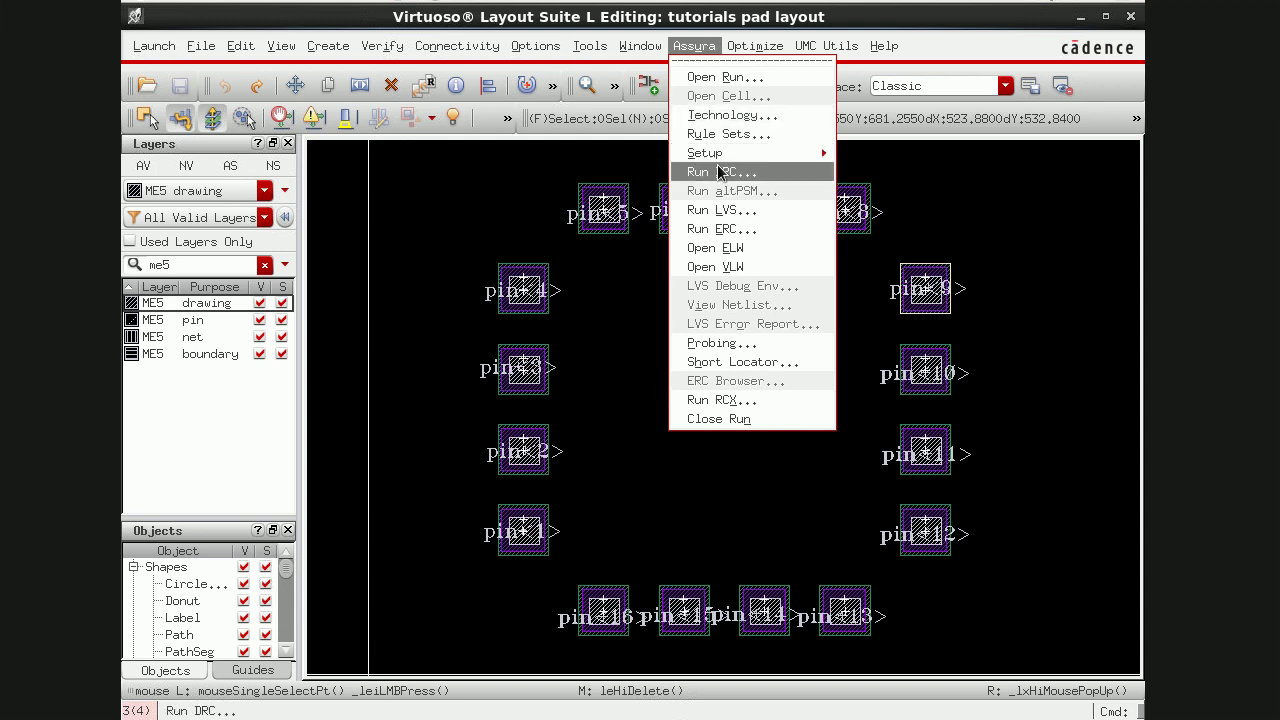
pyautogui.click(717, 166)
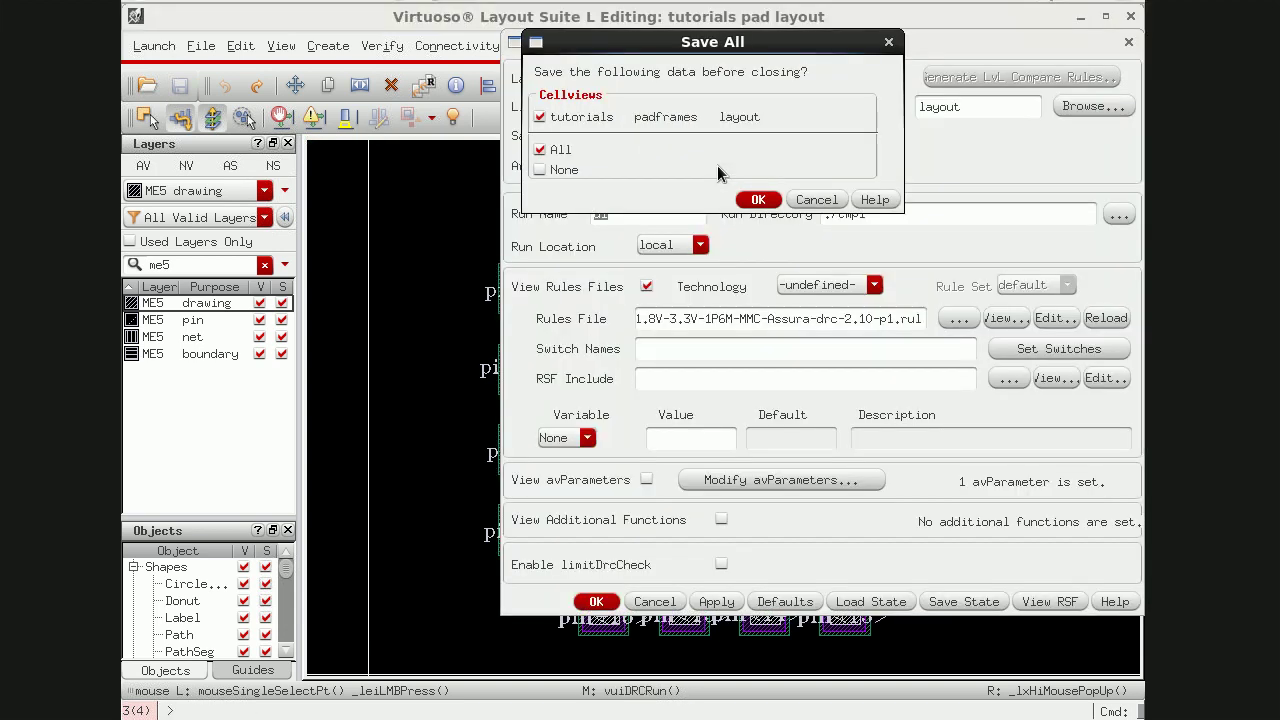
pyautogui.press('Return')
pyautogui.press('Return')
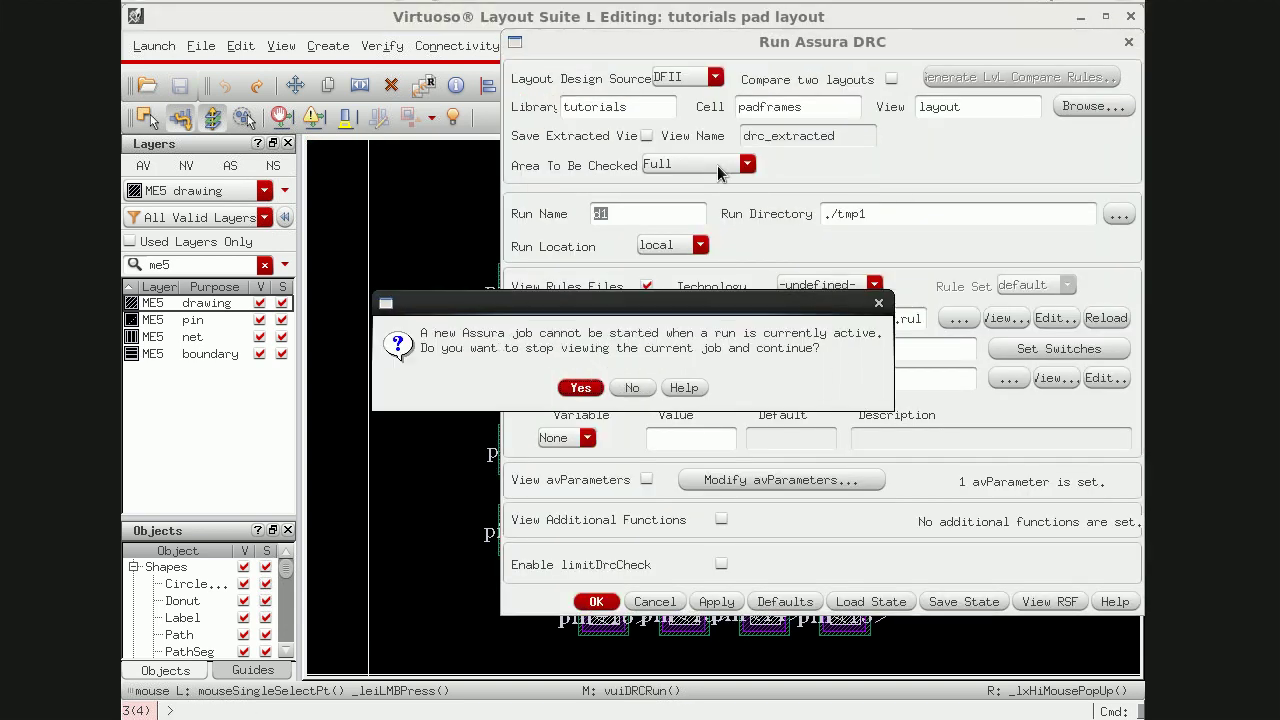
pyautogui.press('Return')
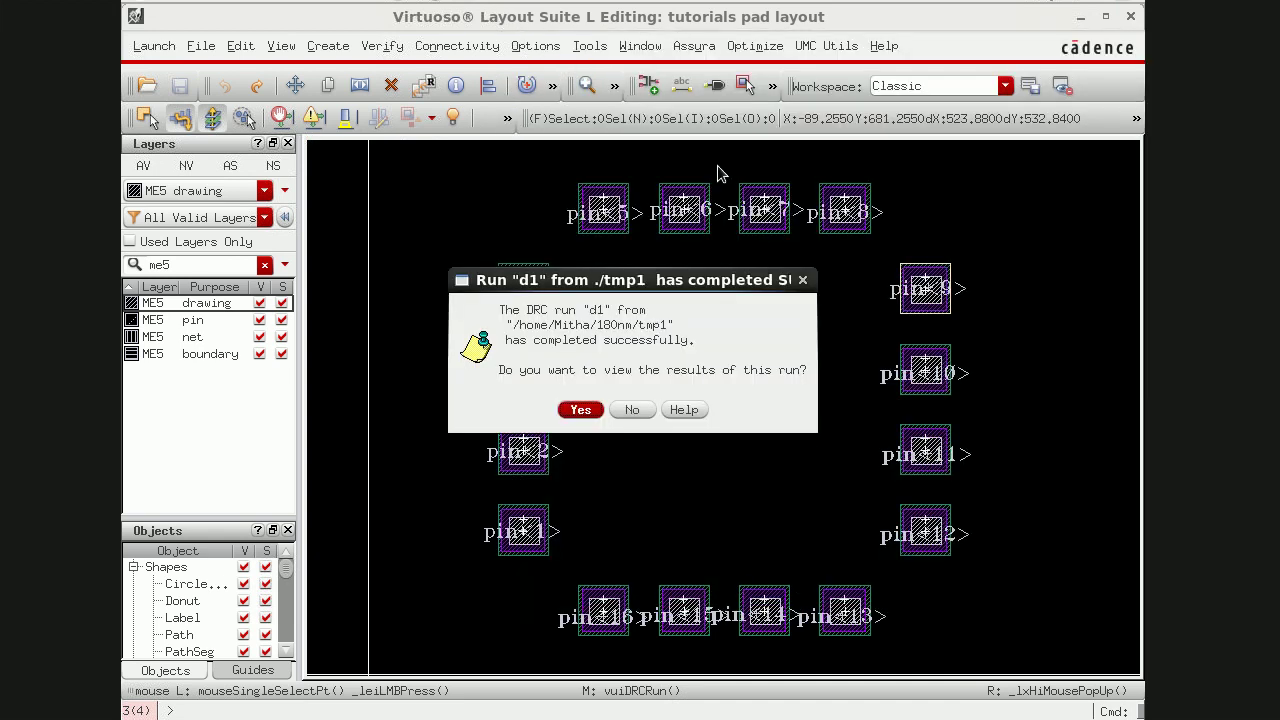
pyautogui.press('Return')
pyautogui.press('Return')
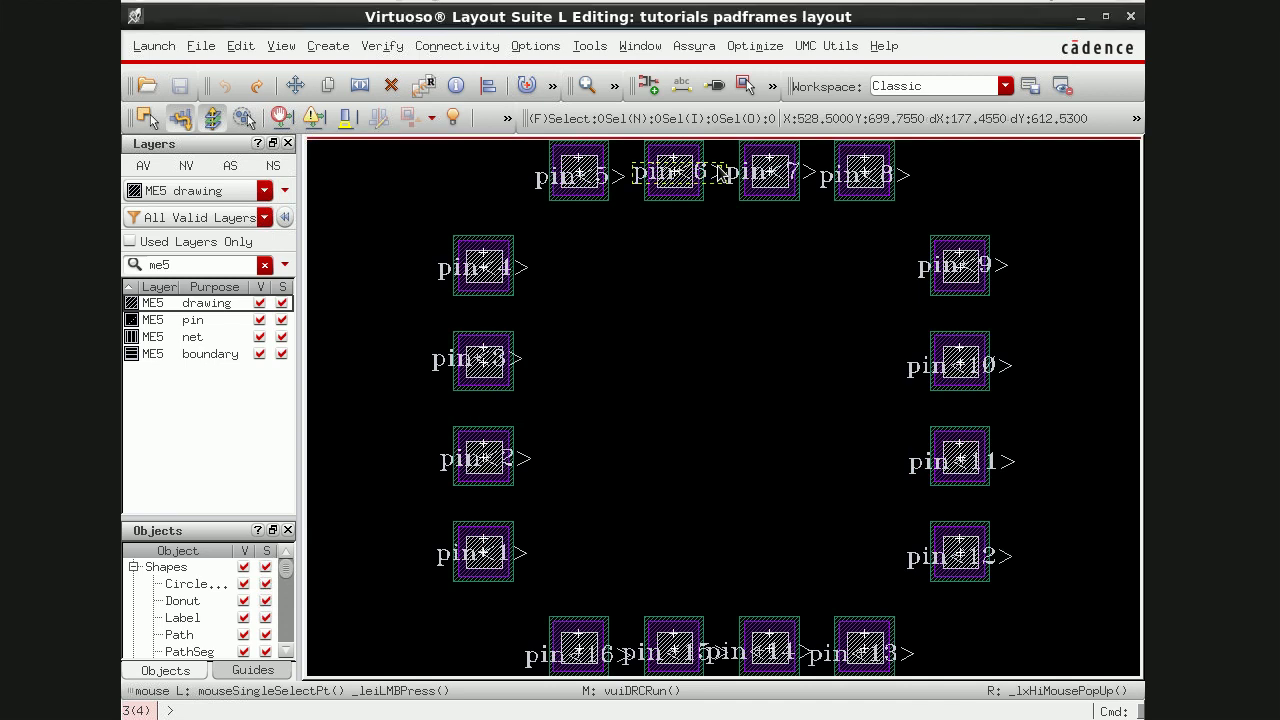
# Step: Measure the pad ring's inner height from pin 5 to pin 16 and inner width from pin 4 to pin 9 with rulers, and save the layout
pyautogui.press('k')
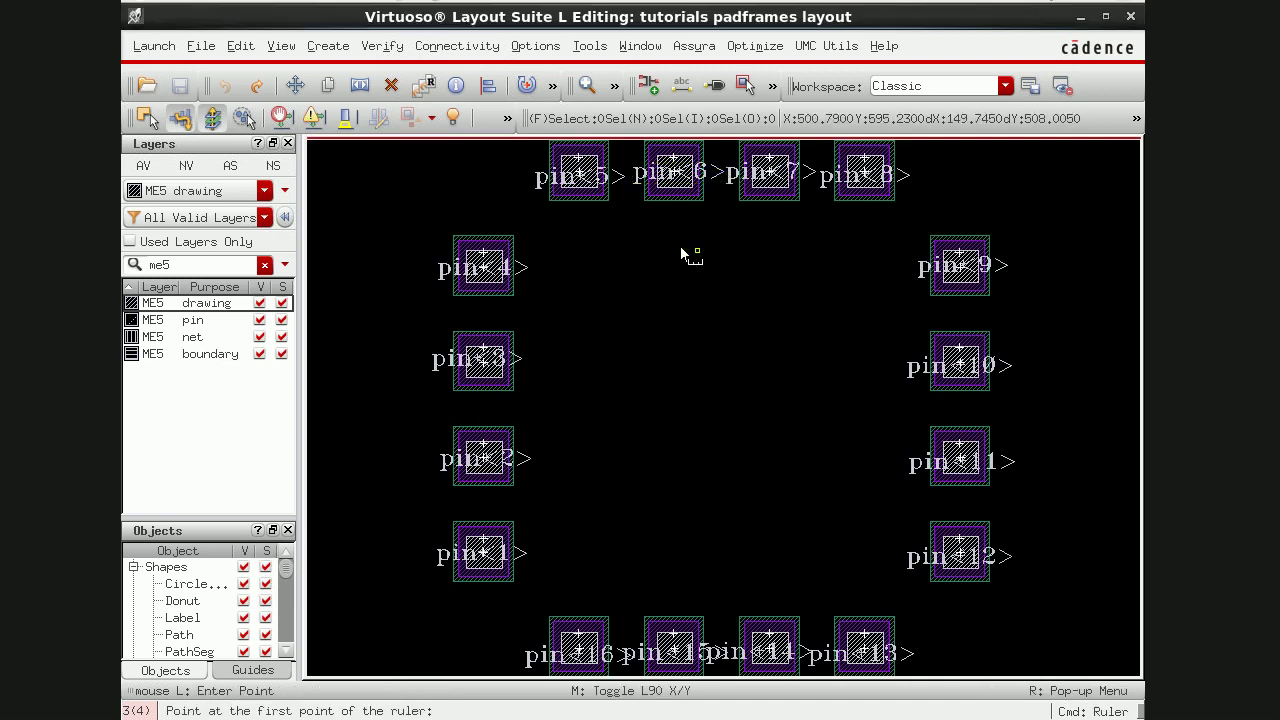
pyautogui.click(583, 203)
pyautogui.click(578, 620)
pyautogui.click(513, 279)
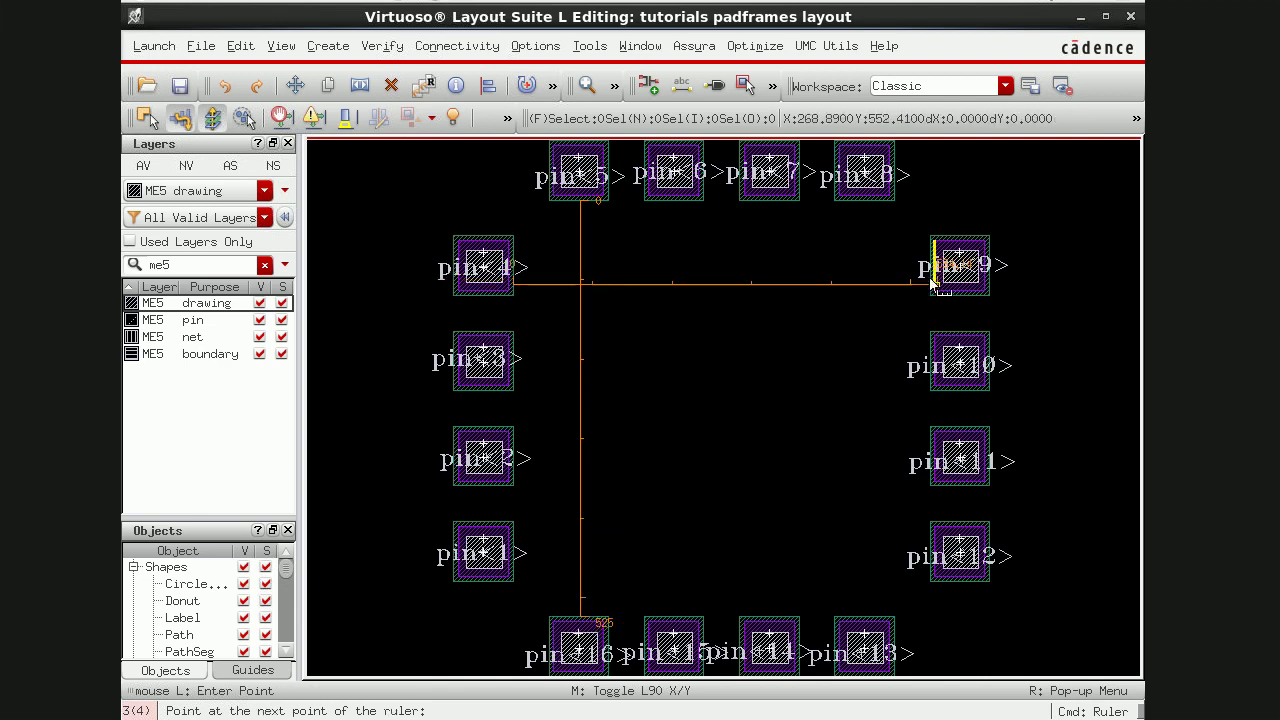
pyautogui.click(918, 280)
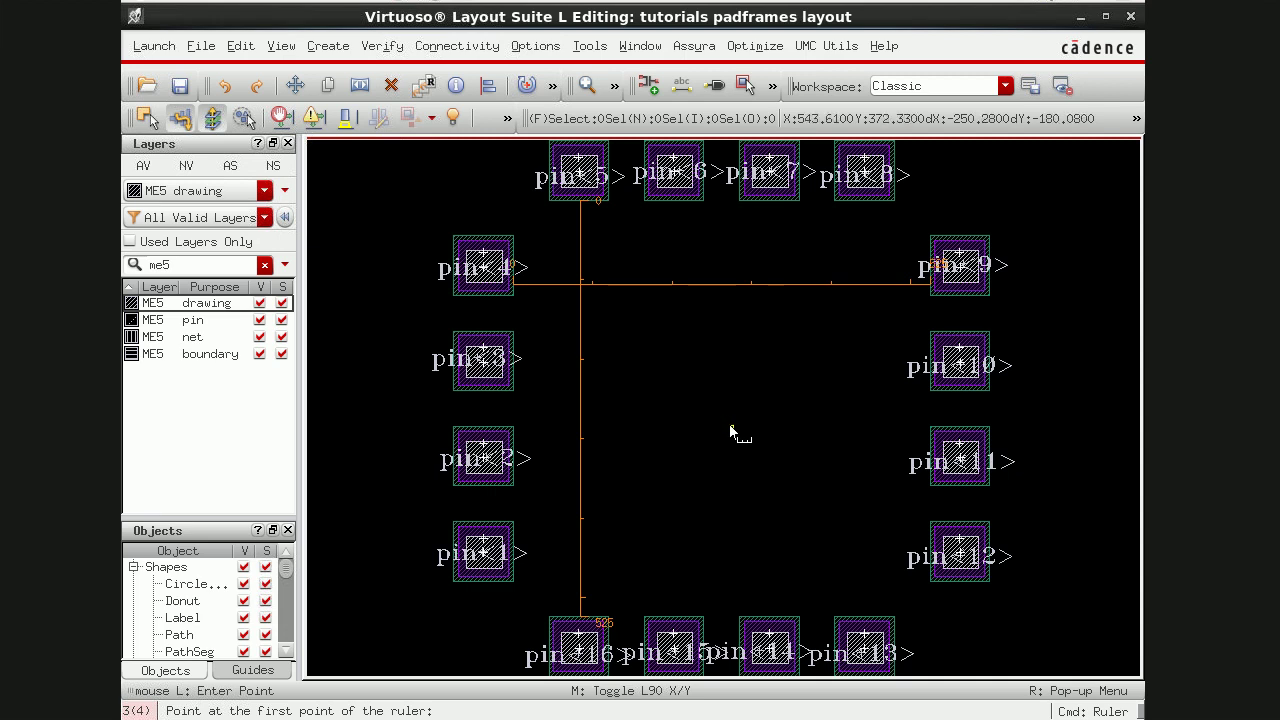
pyautogui.click(180, 86)
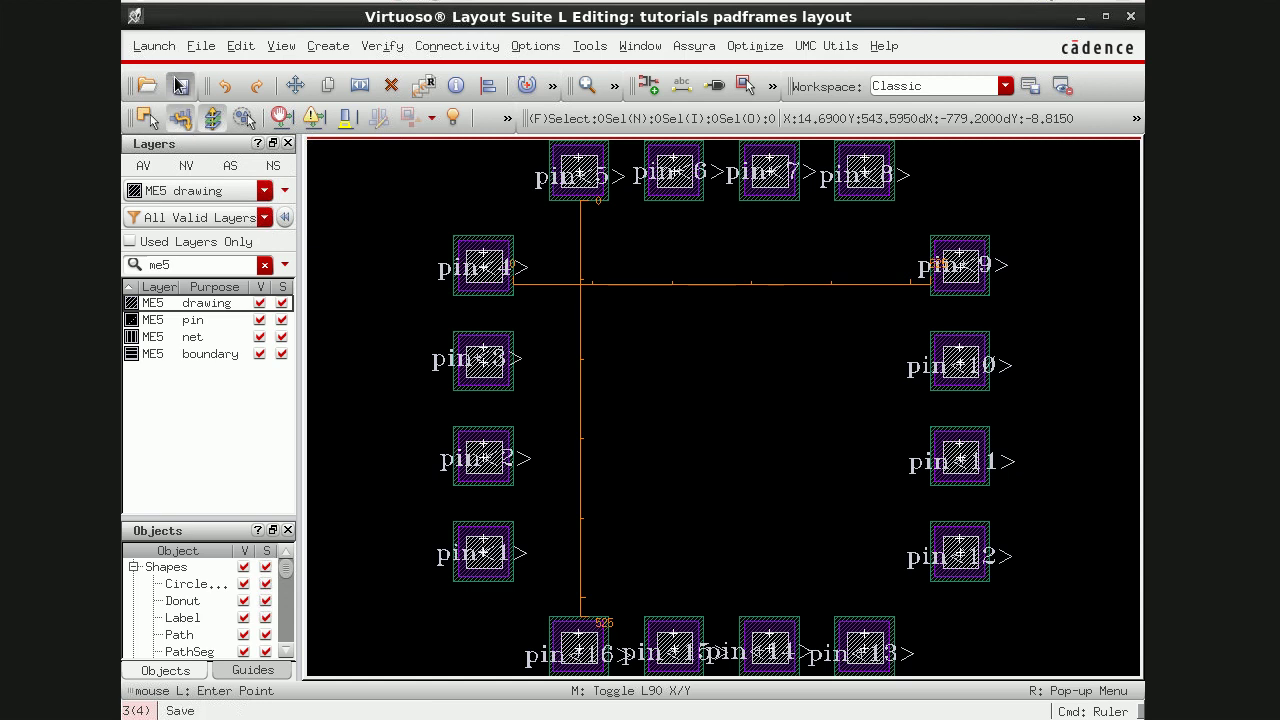